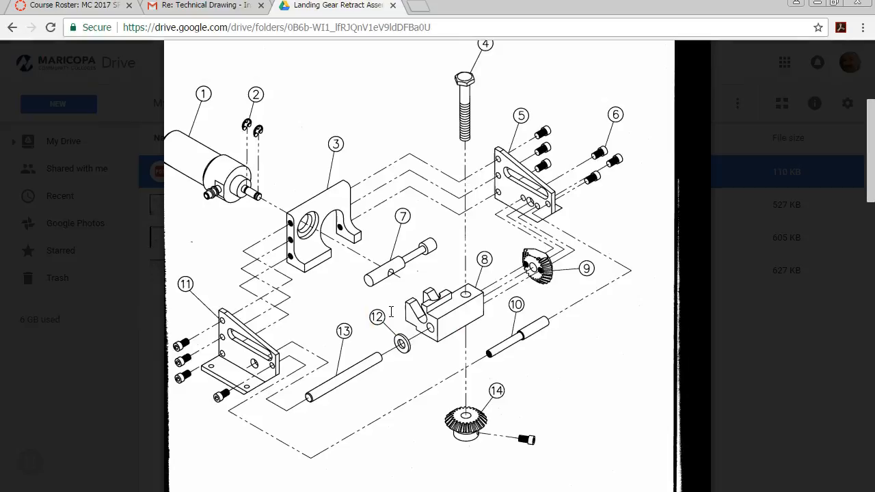
Step: Examine the assembly drawing's part details, including the backplate, side frame, slide pin and center block dimensions
{"action": "scroll", "coordinate": [391, 312], "scroll_direction": "down", "scroll_amount": 8}
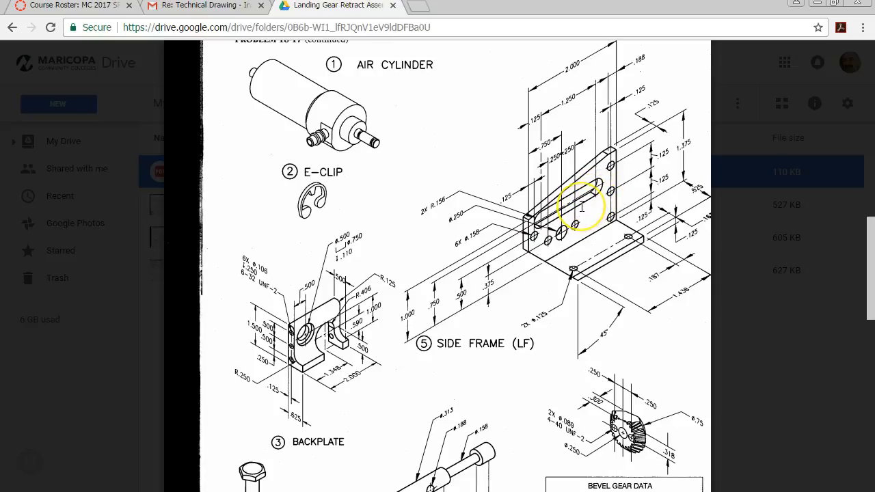
{"action": "scroll", "coordinate": [583, 207], "scroll_direction": "down", "scroll_amount": 1}
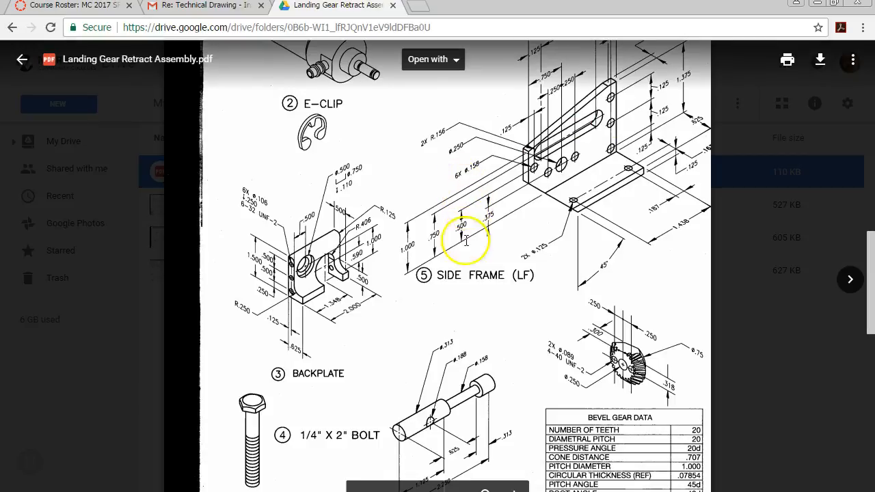
{"action": "scroll", "coordinate": [388, 194], "scroll_direction": "up", "scroll_amount": 1}
{"action": "scroll", "coordinate": [369, 190], "scroll_direction": "up", "scroll_amount": 2}
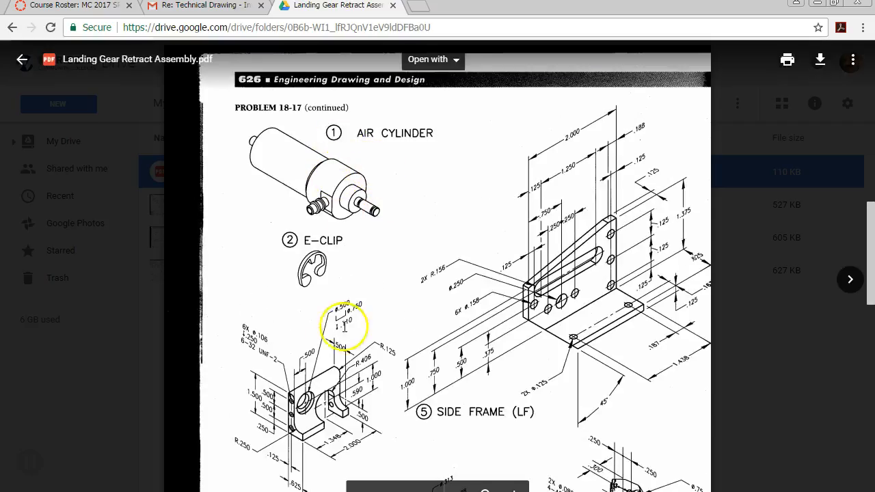
{"action": "scroll", "coordinate": [308, 415], "scroll_direction": "down", "scroll_amount": 3}
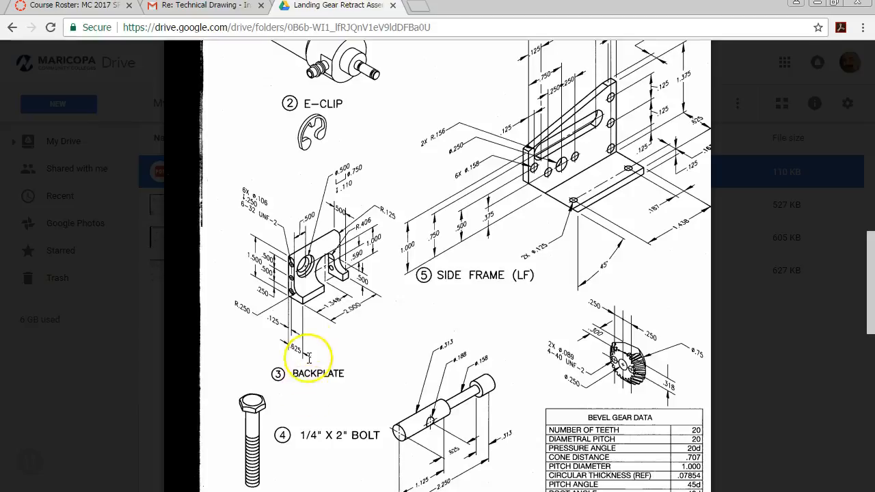
{"action": "scroll", "coordinate": [291, 251], "scroll_direction": "down", "scroll_amount": 2}
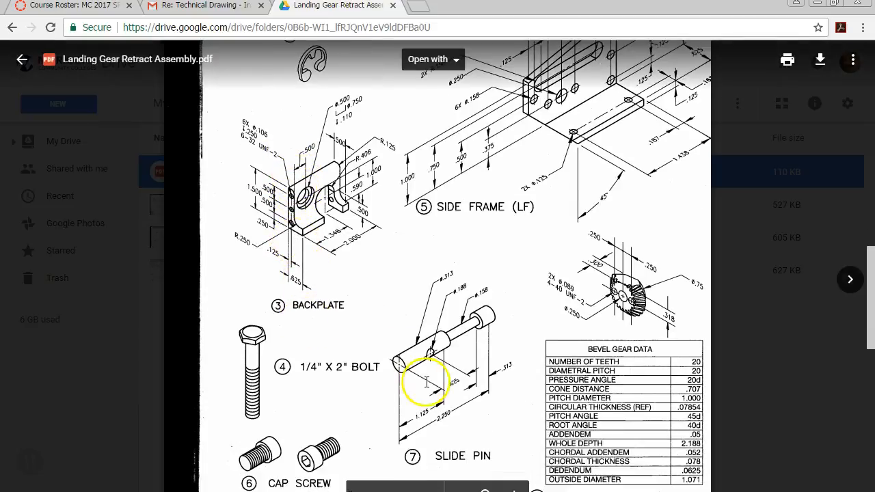
{"action": "scroll", "coordinate": [463, 287], "scroll_direction": "up", "scroll_amount": 2}
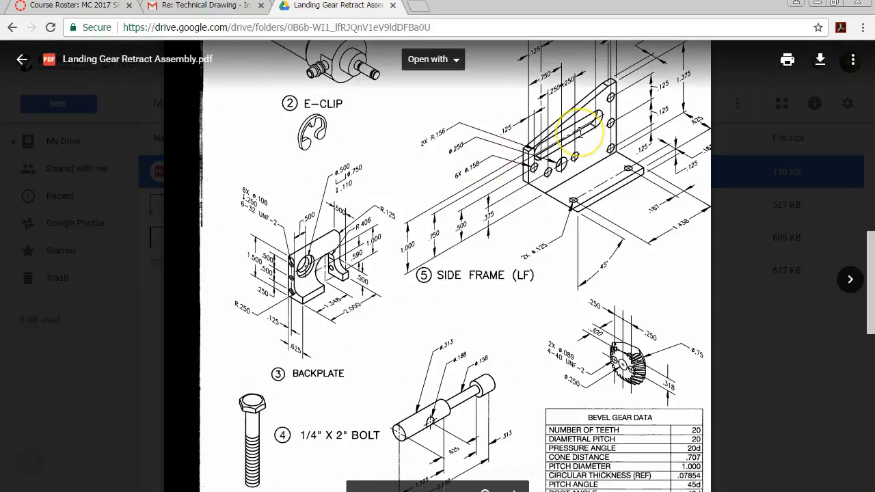
{"action": "scroll", "coordinate": [580, 133], "scroll_direction": "down", "scroll_amount": 14}
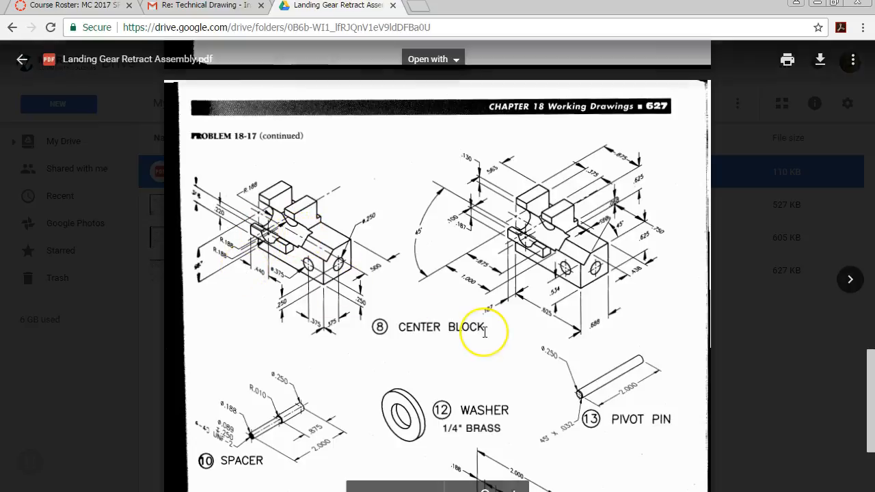
{"action": "scroll", "coordinate": [586, 167], "scroll_direction": "up", "scroll_amount": 10}
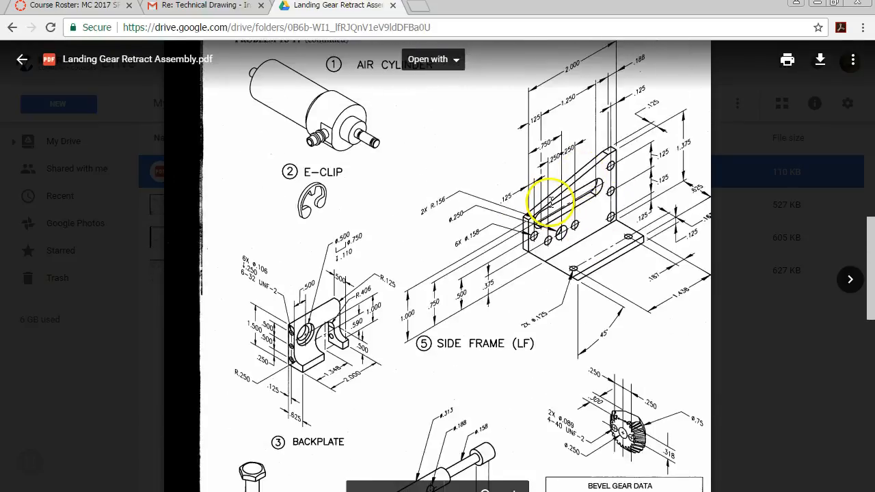
Step: Switch to SOLIDWORKS and create a new document from the Assembly template without inserting any component
{"action": "double_click", "coordinate": [469, 9]}
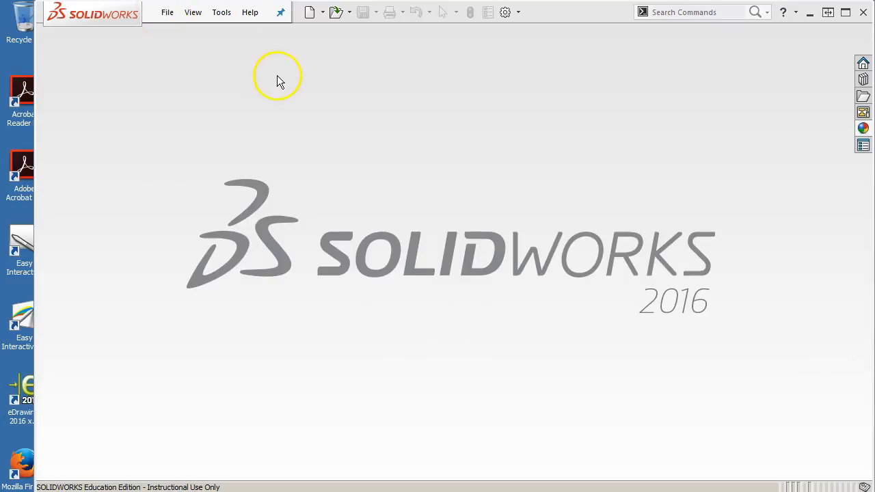
{"action": "left_click", "coordinate": [167, 12]}
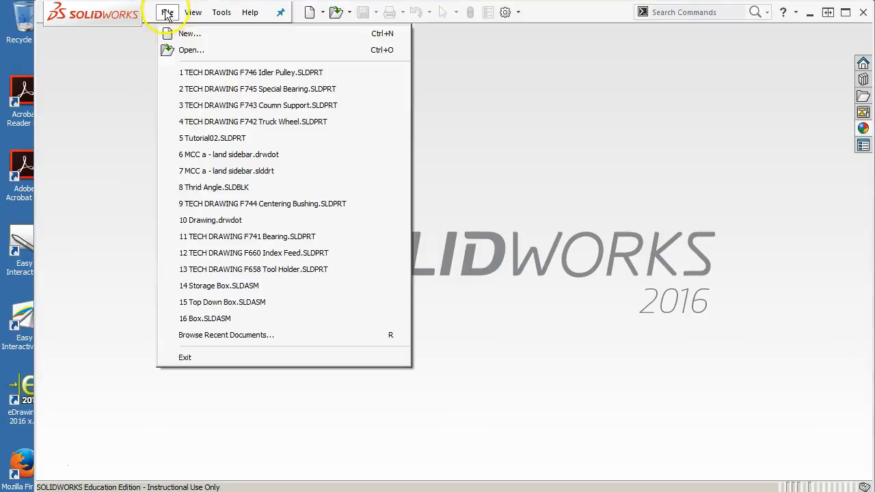
{"action": "left_click", "coordinate": [175, 32]}
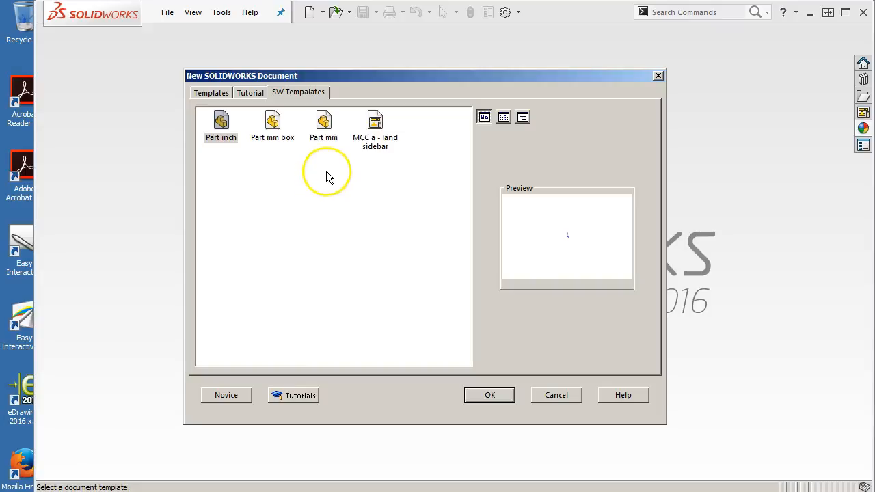
{"action": "left_click", "coordinate": [210, 94]}
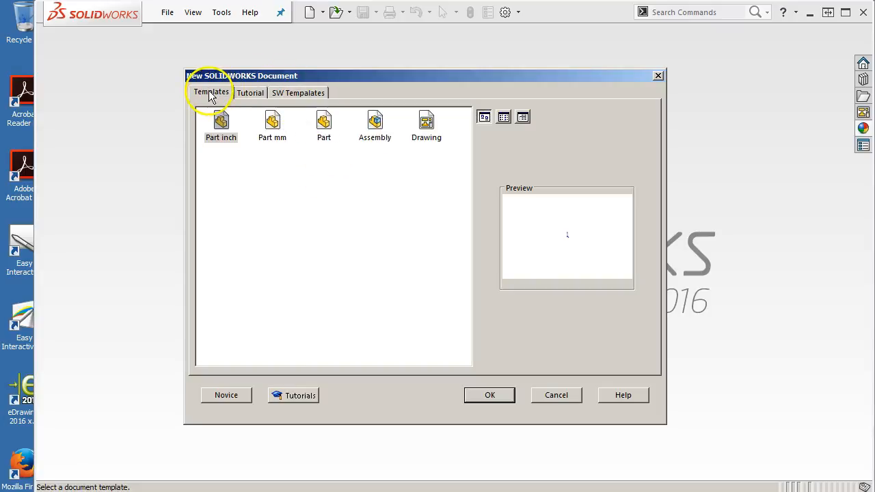
{"action": "double_click", "coordinate": [376, 123]}
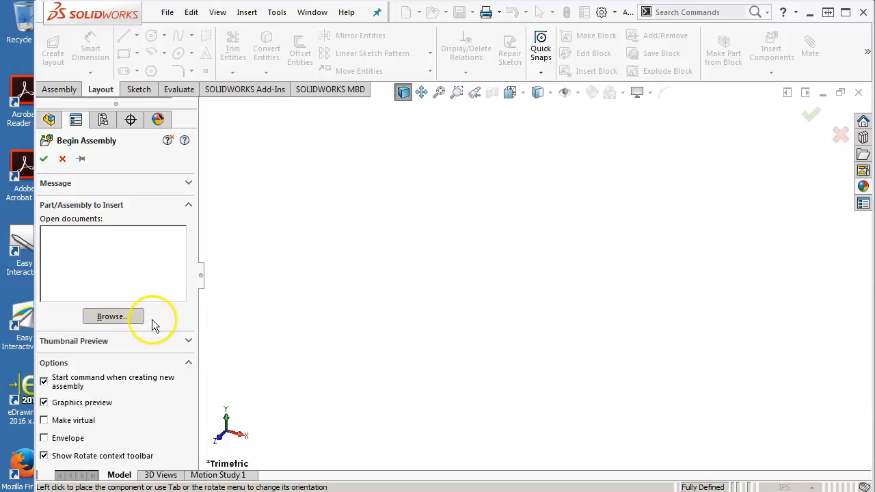
{"action": "left_click", "coordinate": [62, 160]}
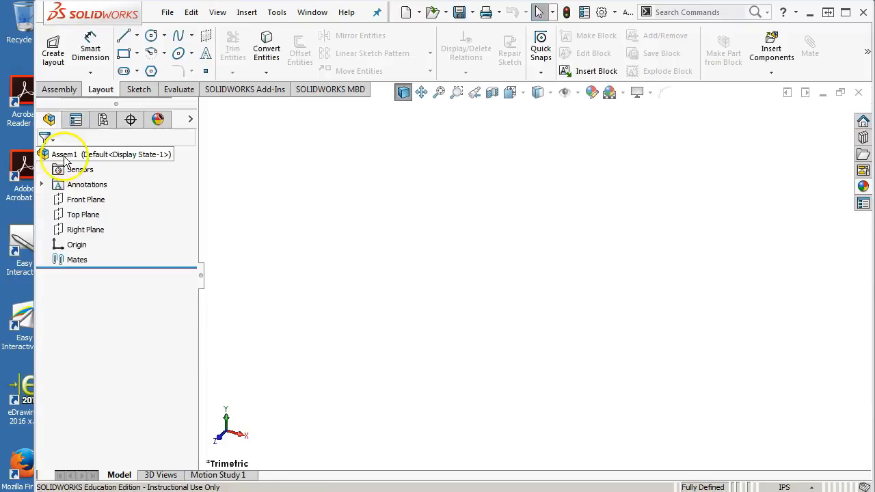
Step: Create an assembly layout and, in front view, sketch a corner rectangle about 3.95 in wide up and left from the origin
{"action": "left_click", "coordinate": [58, 55]}
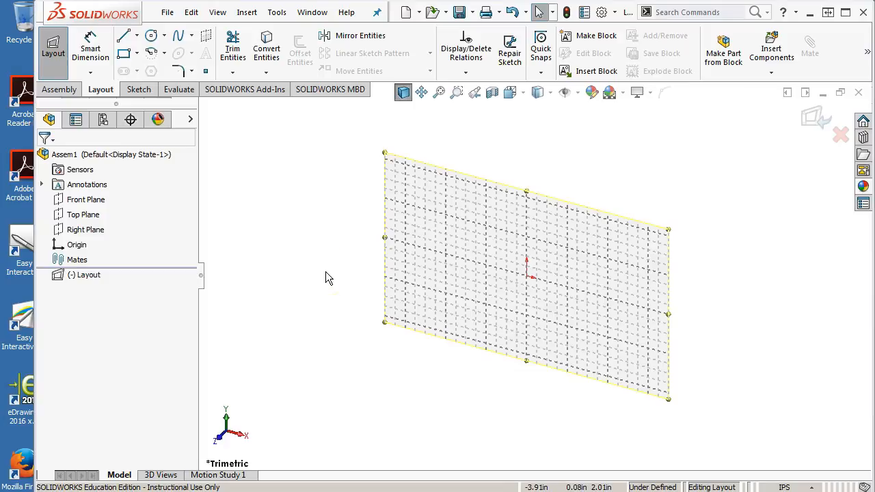
{"action": "key", "text": "ctrl+1"}
{"action": "scroll", "coordinate": [636, 231], "scroll_direction": "down", "scroll_amount": 2}
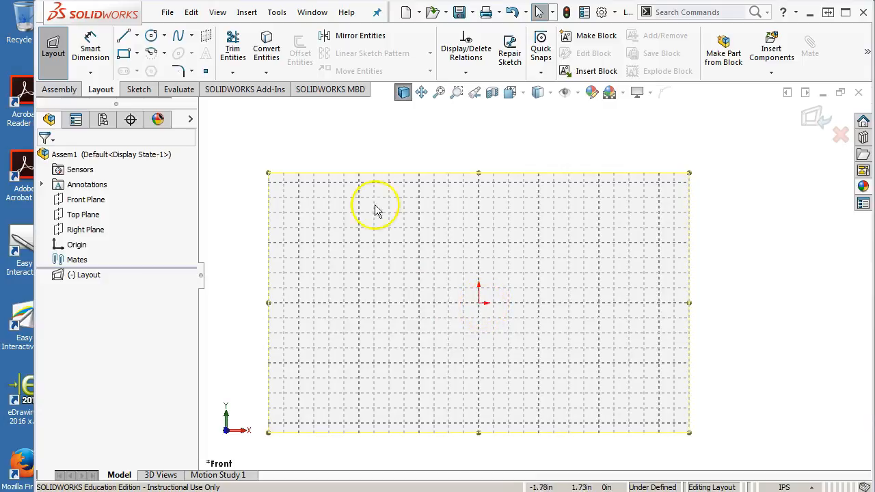
{"action": "left_click", "coordinate": [124, 53]}
{"action": "left_click", "coordinate": [479, 303]}
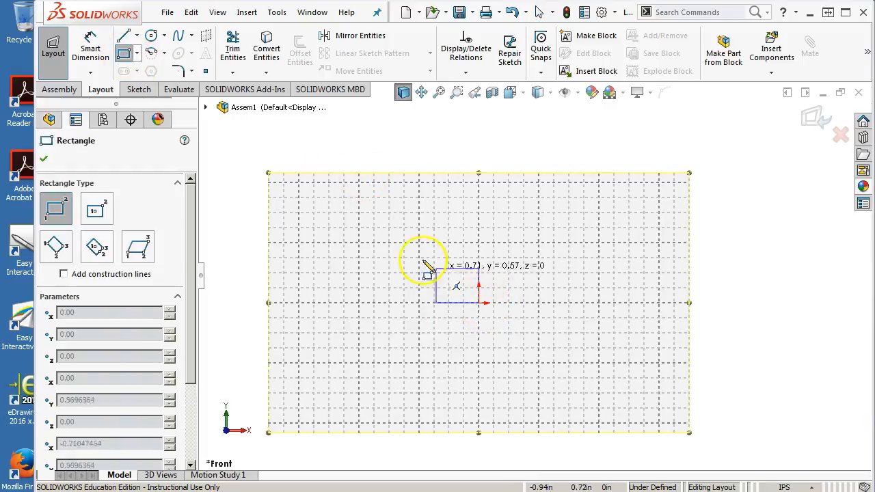
{"action": "left_click", "coordinate": [241, 159]}
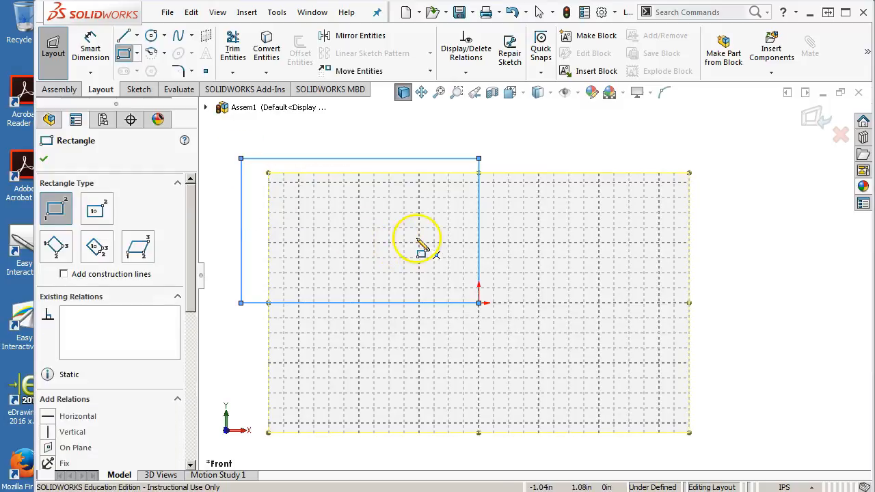
Step: Dimension the rectangle's vertical side at the origin as 1.375 in
{"action": "right_click", "coordinate": [420, 244]}
{"action": "left_click", "coordinate": [514, 215]}
{"action": "left_click", "coordinate": [482, 229]}
{"action": "left_click", "coordinate": [528, 235]}
{"action": "type", "text": "1.375"}
{"action": "key", "text": "Return"}
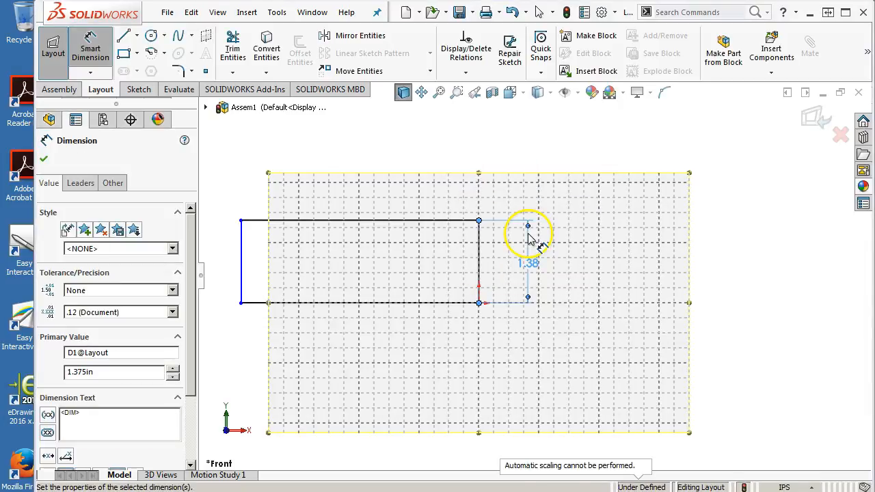
Step: Dimension the rectangle's width as 2 in, placing the dimension above the rectangle
{"action": "left_click", "coordinate": [391, 304]}
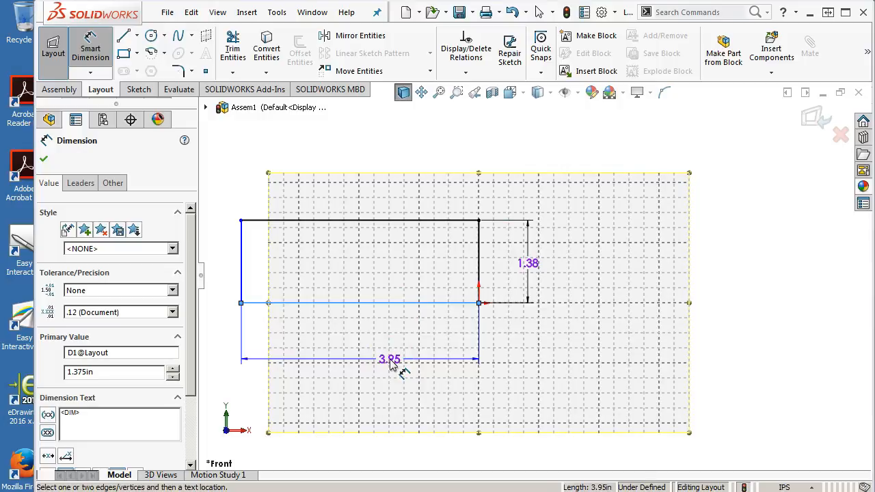
{"action": "key", "text": "z"}
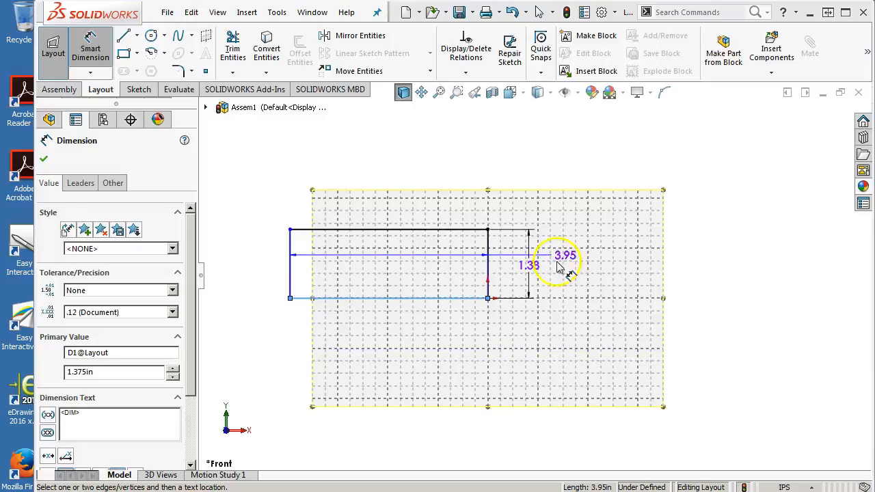
{"action": "left_click", "coordinate": [391, 196]}
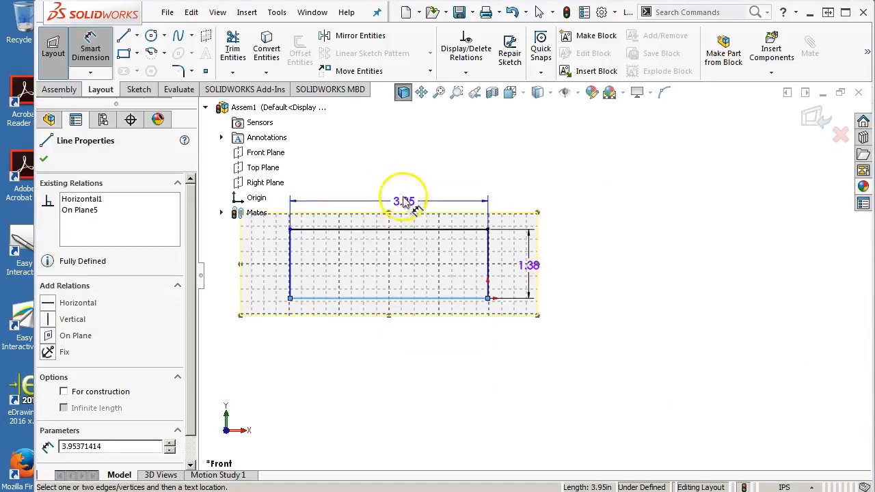
{"action": "left_click", "coordinate": [405, 201]}
{"action": "type", "text": "2"}
{"action": "key", "text": "Return"}
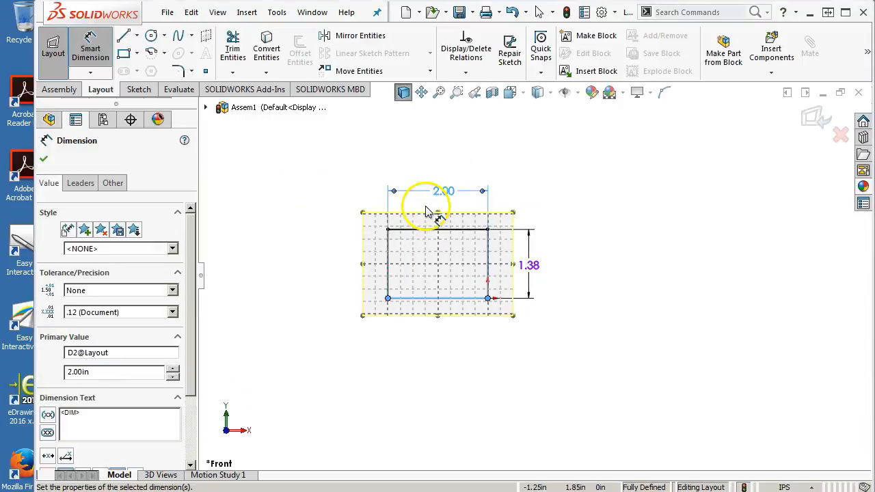
{"action": "right_click", "coordinate": [494, 238]}
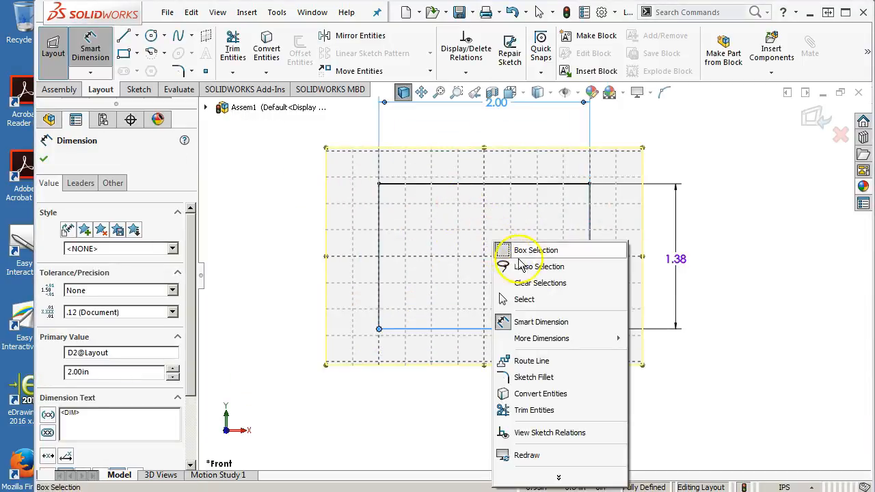
{"action": "left_click", "coordinate": [548, 298]}
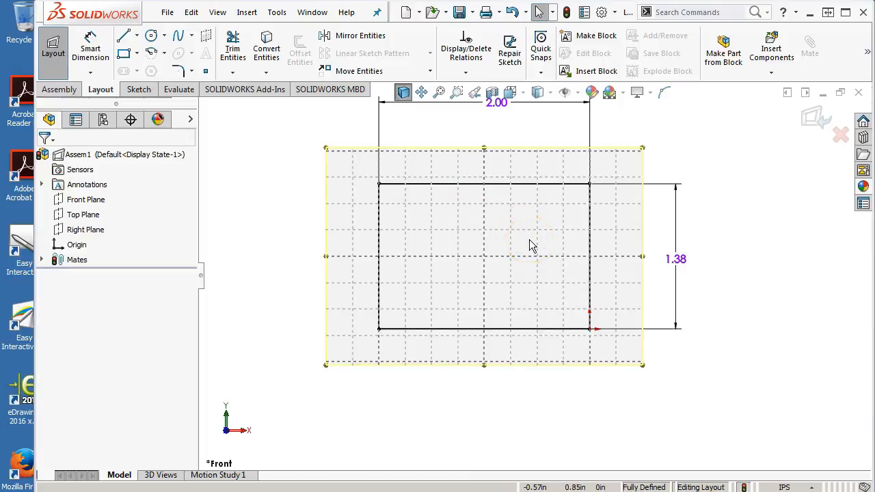
Step: Sketch a horizontal construction centerline about 0.84 in long inside the rectangle
{"action": "left_click", "coordinate": [137, 35]}
{"action": "left_click", "coordinate": [146, 70]}
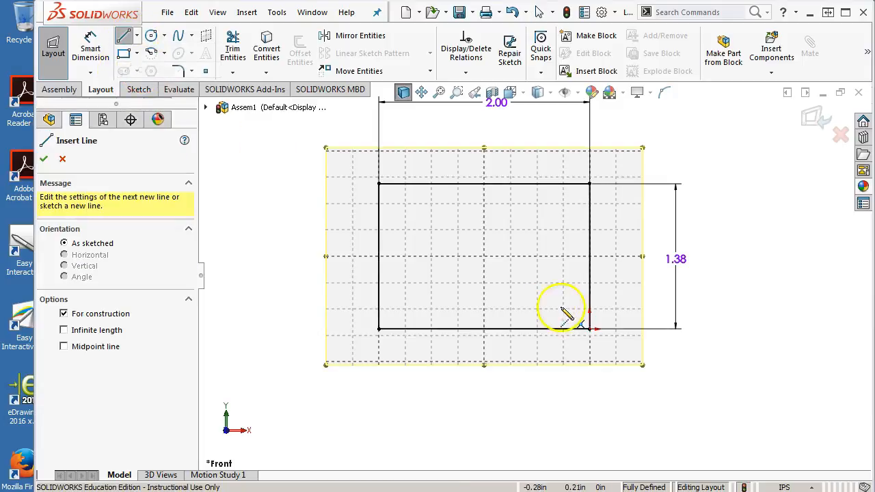
{"action": "left_click", "coordinate": [421, 242]}
{"action": "left_click", "coordinate": [511, 242]}
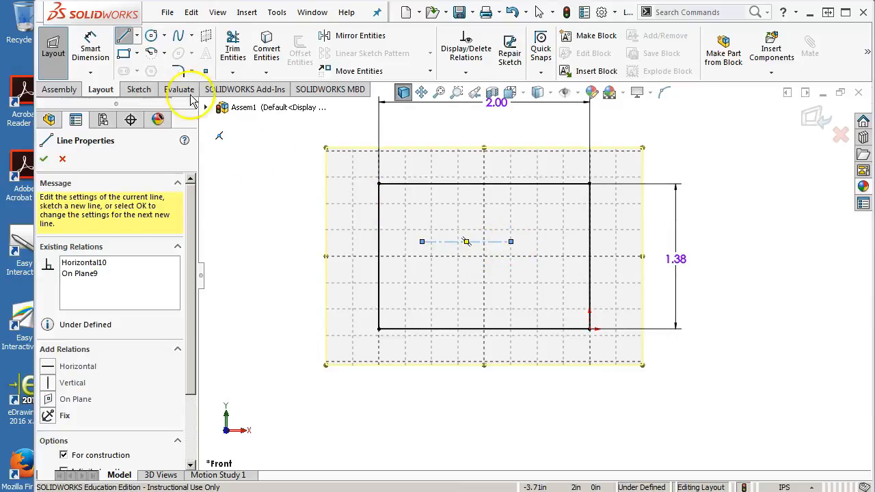
Step: Sketch a closed slot outline around the centerline with two horizontal lines about 0.84 in long and end arcs of about 0.29 in radius
{"action": "left_click", "coordinate": [162, 53]}
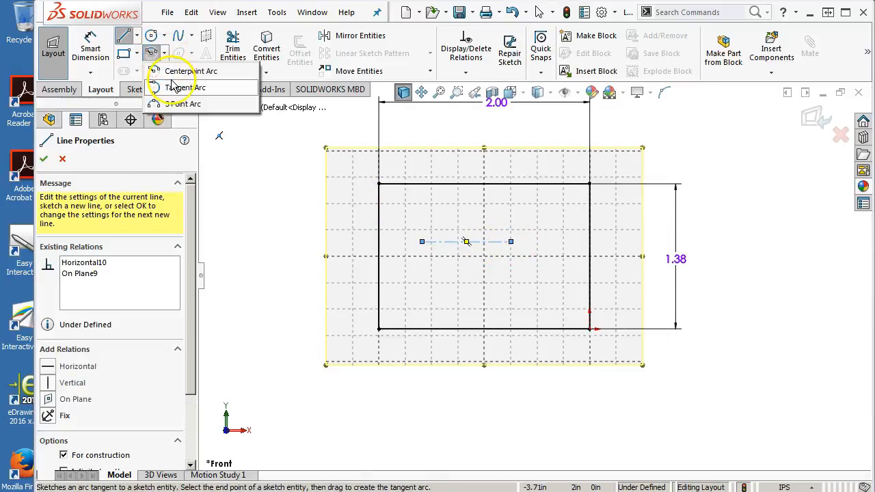
{"action": "left_click", "coordinate": [137, 35]}
{"action": "left_click", "coordinate": [146, 53]}
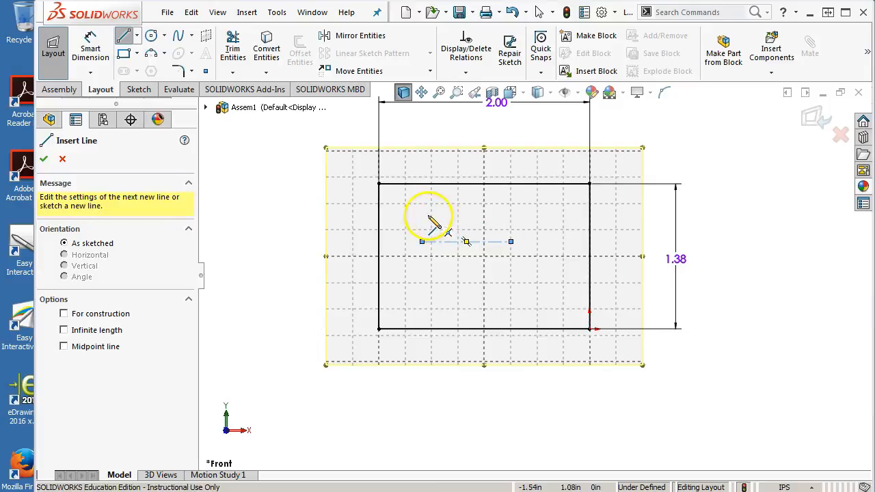
{"action": "left_click", "coordinate": [422, 214]}
{"action": "left_click", "coordinate": [511, 214]}
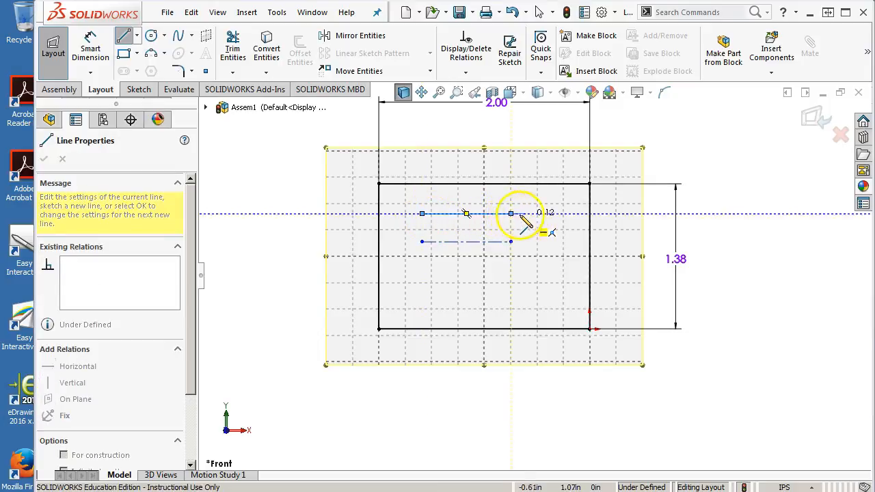
{"action": "left_click", "coordinate": [511, 274]}
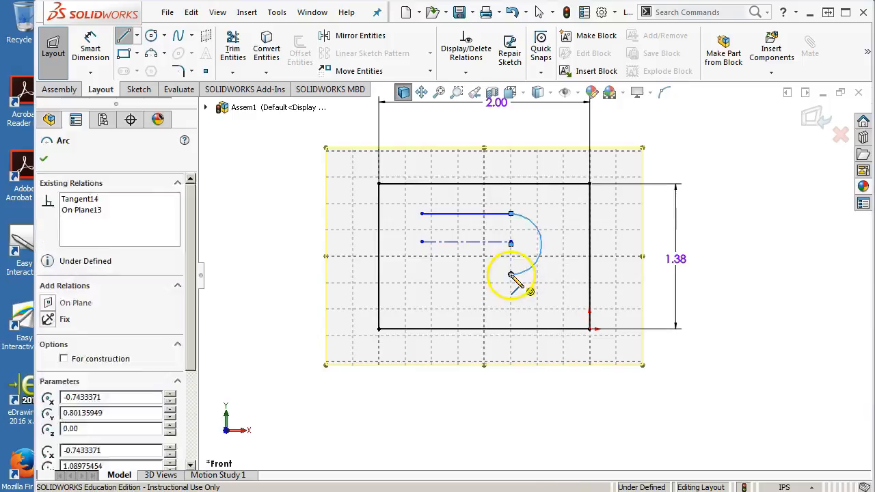
{"action": "left_click", "coordinate": [422, 274]}
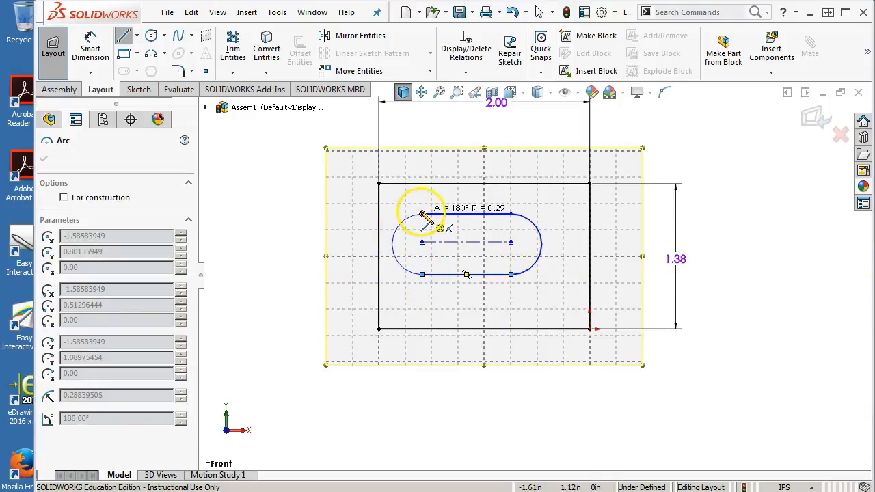
{"action": "left_click", "coordinate": [421, 214]}
{"action": "right_click", "coordinate": [513, 193]}
{"action": "left_click", "coordinate": [528, 198]}
Step: Attach the centers of the slot's two end arcs to the endpoints of the construction centerline
{"action": "left_click", "coordinate": [459, 216]}
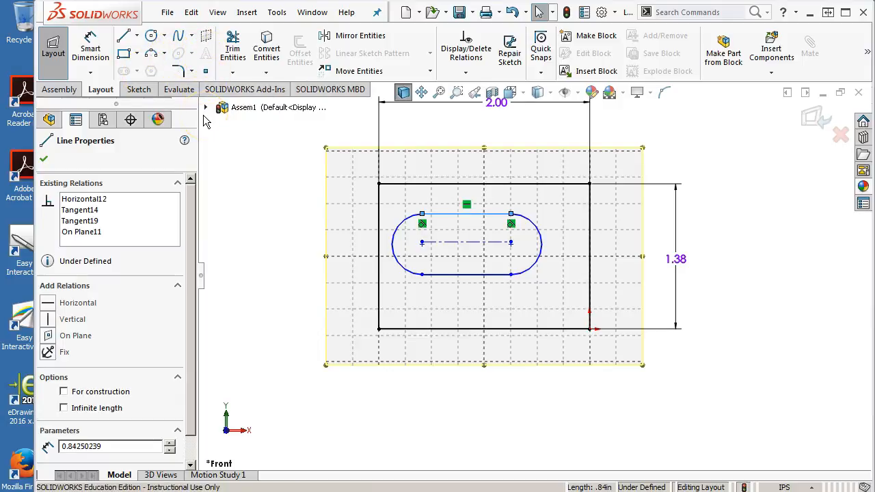
{"action": "scroll", "coordinate": [456, 135], "scroll_direction": "down", "scroll_amount": 1}
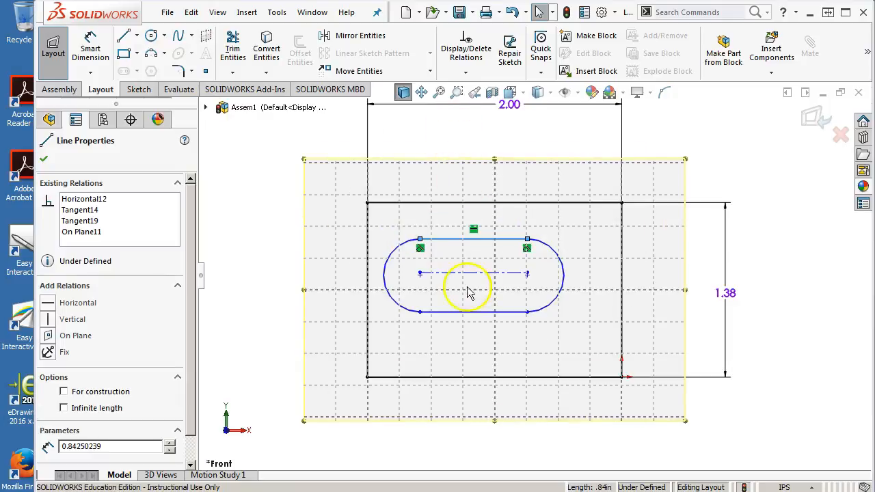
{"action": "left_click", "coordinate": [420, 275]}
{"action": "left_click", "coordinate": [430, 287]}
{"action": "mouse_move", "coordinate": [527, 276]}
{"action": "left_mouse_down"}
{"action": "mouse_move", "coordinate": [544, 281]}
{"action": "mouse_move", "coordinate": [516, 282]}
{"action": "mouse_move", "coordinate": [528, 270]}
{"action": "left_mouse_up"}
Step: Make the slot's lower horizontal line tangent to its right end arc, and check the left end arc's relations
{"action": "left_click", "coordinate": [523, 312]}
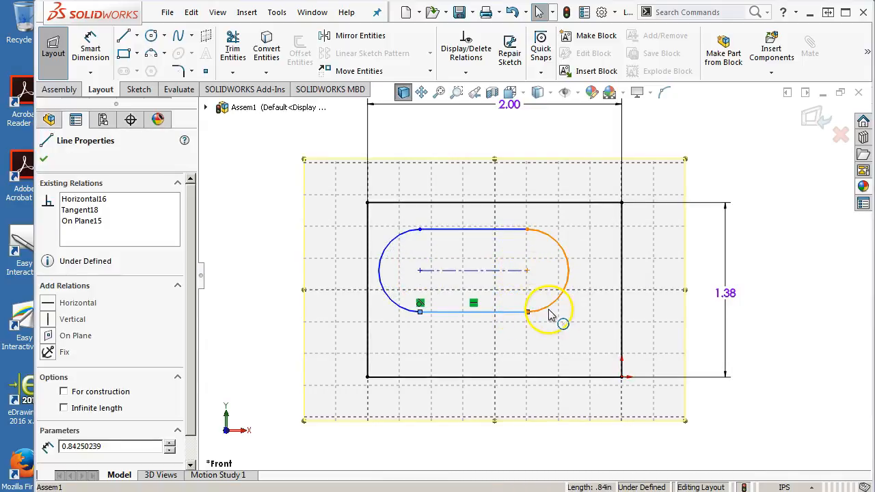
{"action": "left_click", "coordinate": [550, 316], "text": "ctrl"}
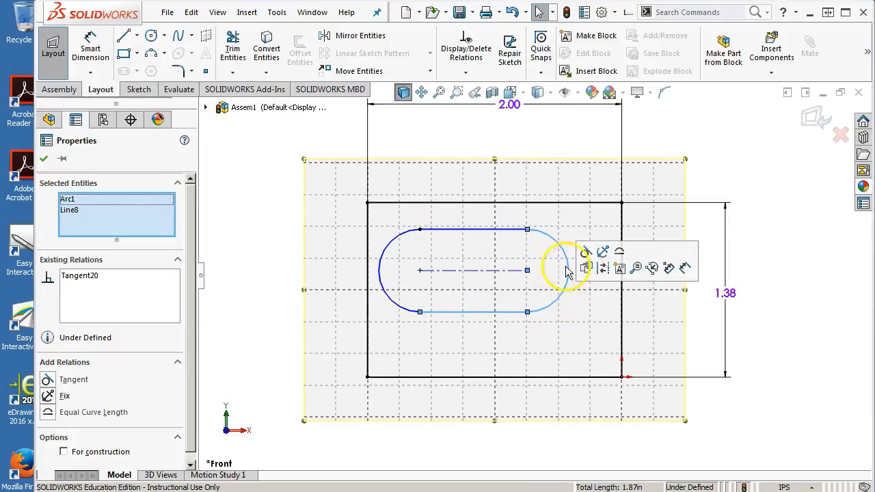
{"action": "left_click", "coordinate": [412, 309]}
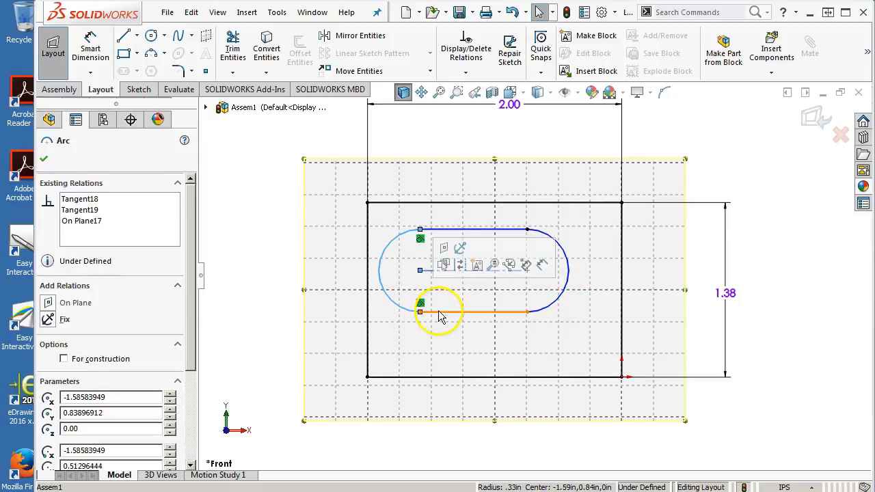
{"action": "left_click", "coordinate": [478, 212]}
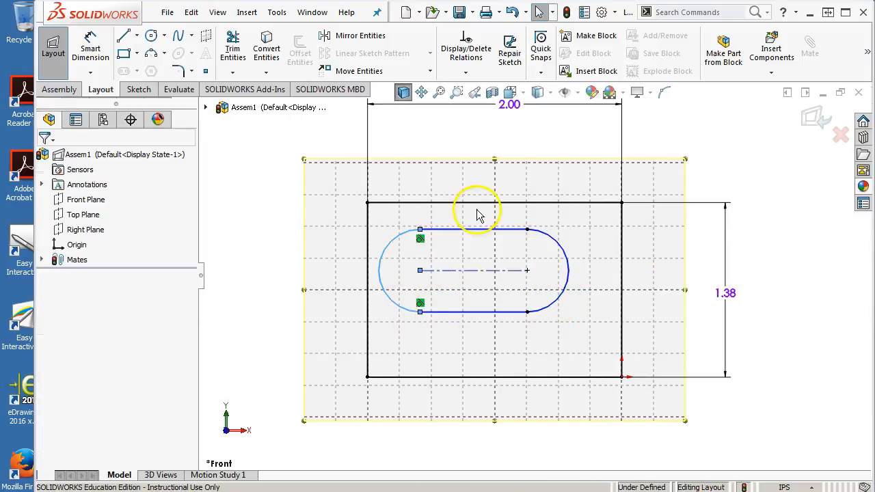
{"action": "left_click", "coordinate": [420, 231]}
{"action": "left_click", "coordinate": [476, 351]}
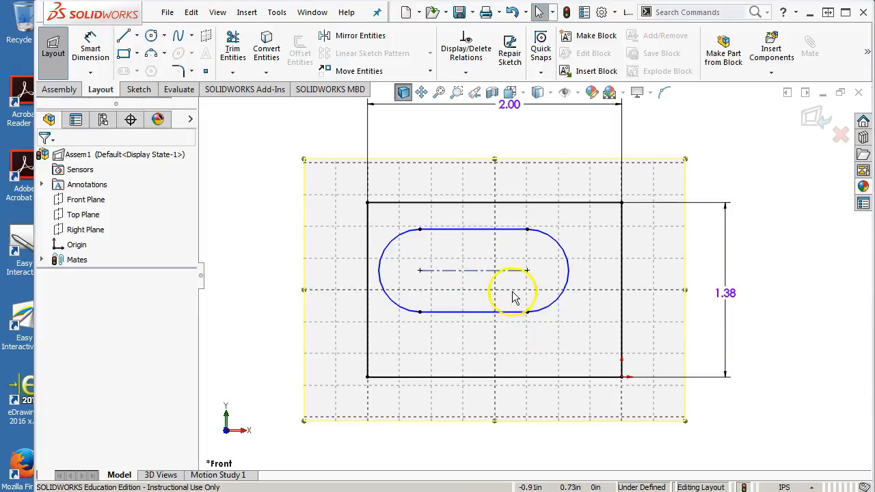
Step: Dimension the slot's left end arc with a radius of 0.156 in, placing the dimension outside the rectangle's upper-left corner
{"action": "left_click", "coordinate": [90, 49]}
{"action": "left_click", "coordinate": [401, 240]}
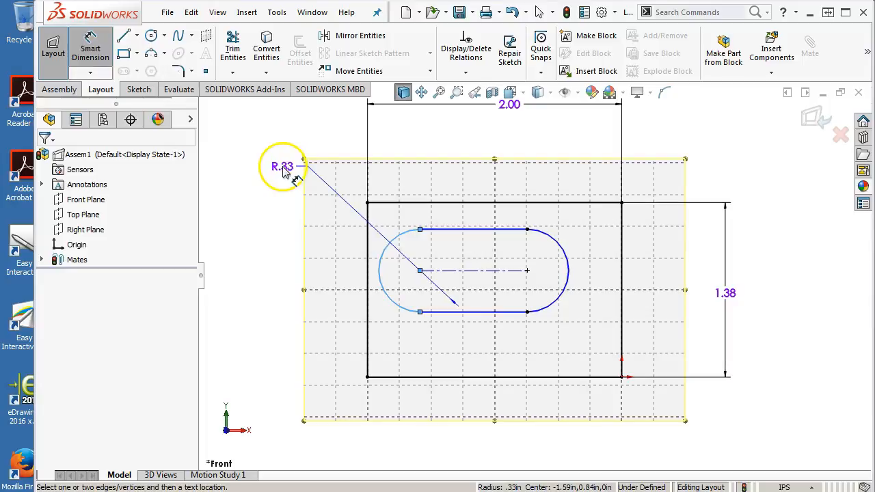
{"action": "left_click", "coordinate": [287, 175]}
{"action": "type", "text": ".156"}
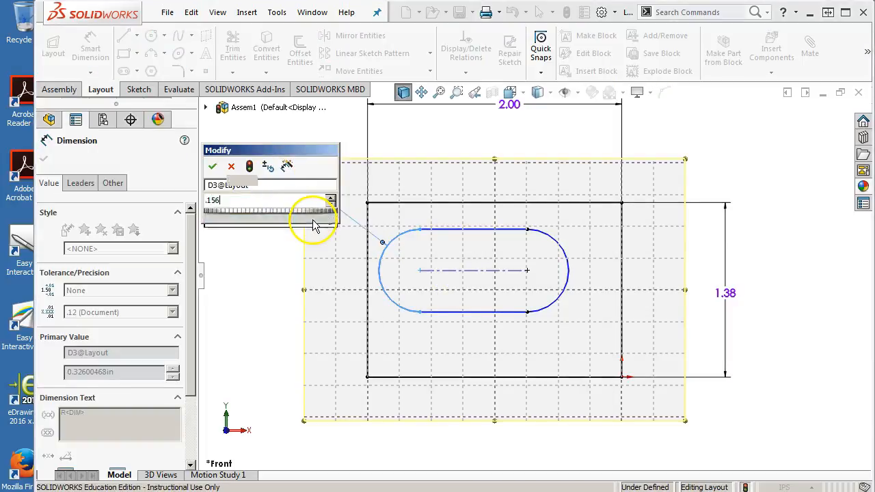
{"action": "key", "text": "Return"}
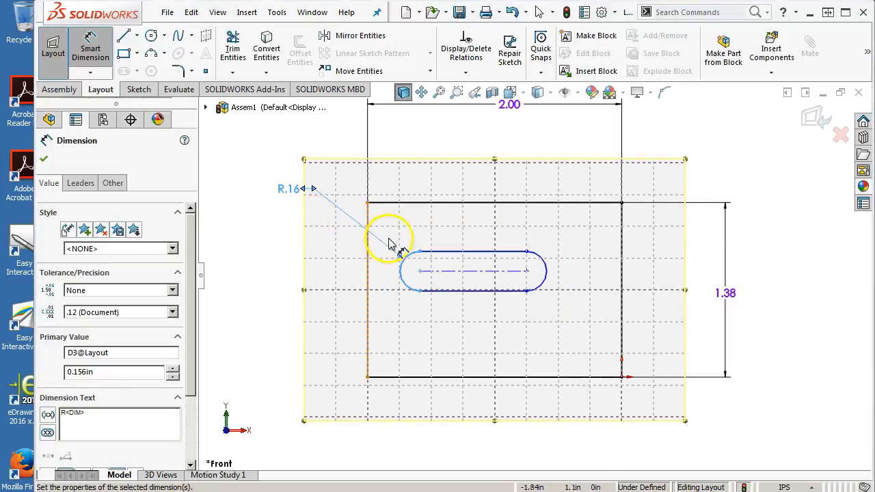
Step: Dimension the slot's upper horizontal line as 1.25 in, placing the dimension above the slot
{"action": "left_click", "coordinate": [470, 251]}
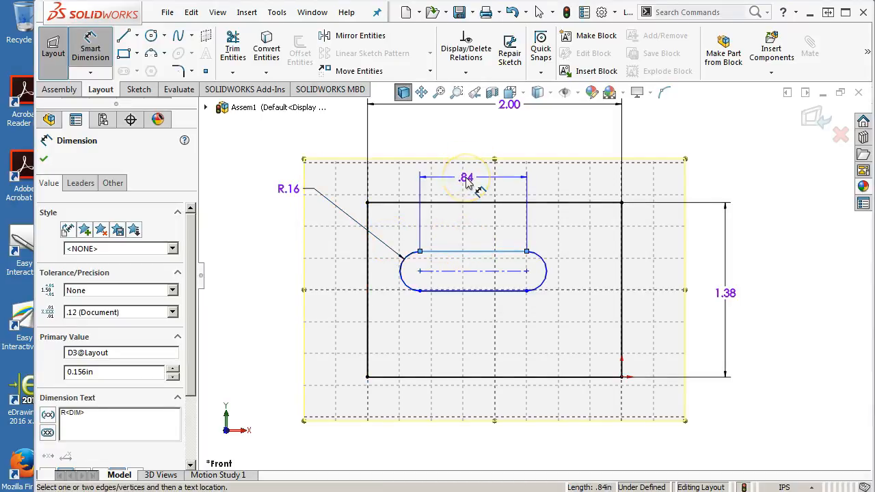
{"action": "left_click", "coordinate": [466, 180]}
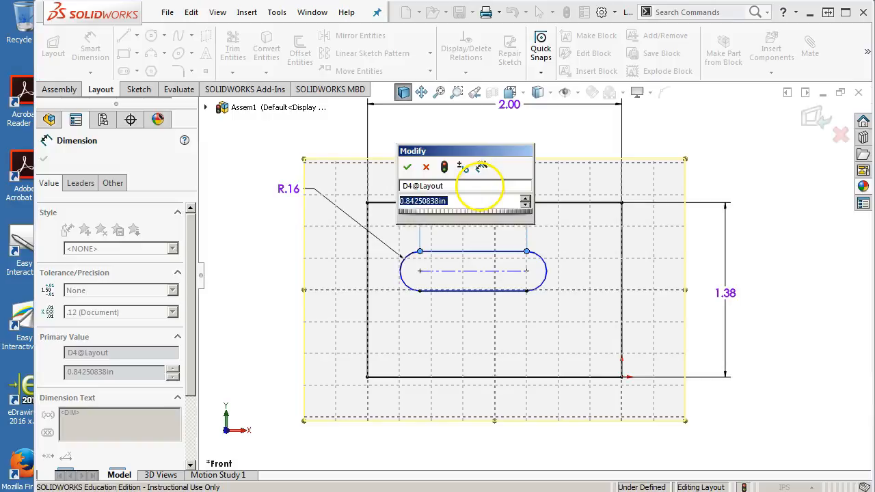
{"action": "type", "text": "1"}
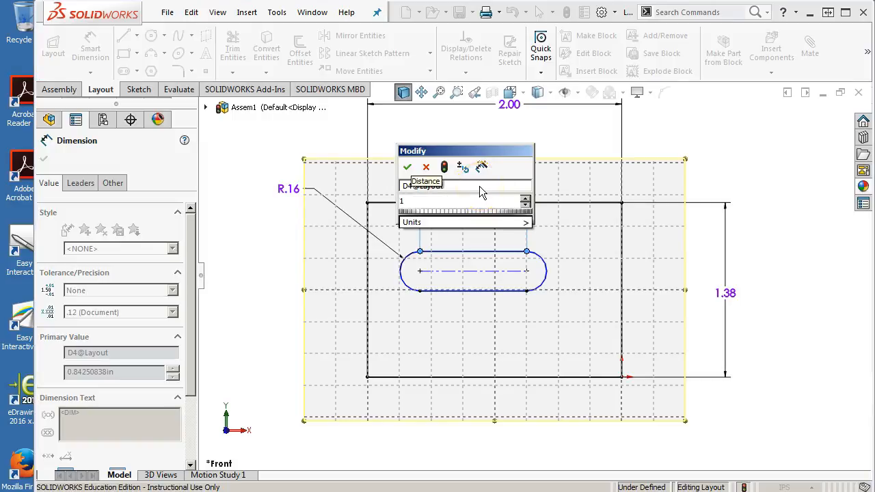
{"action": "type", "text": ".25"}
{"action": "key", "text": "Return"}
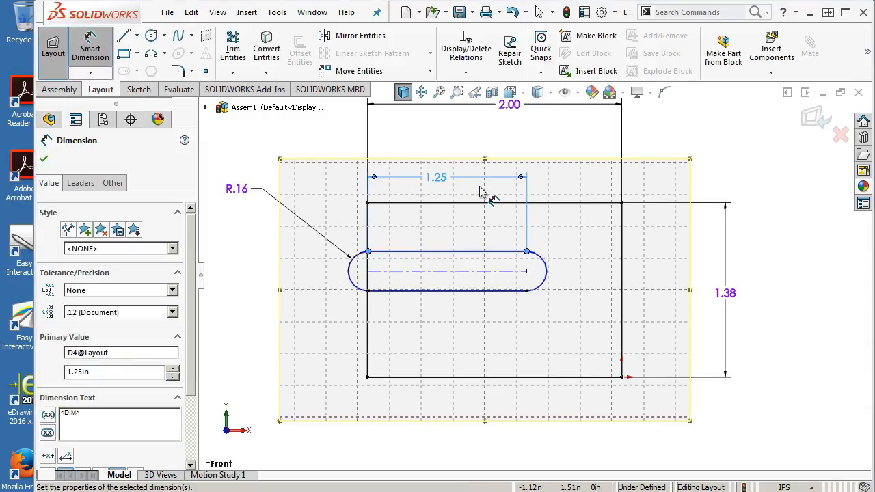
Step: Move the slot back inside the rectangle, with its left arc center about 0.28 in from the rectangle's left edge
{"action": "right_click", "coordinate": [425, 249]}
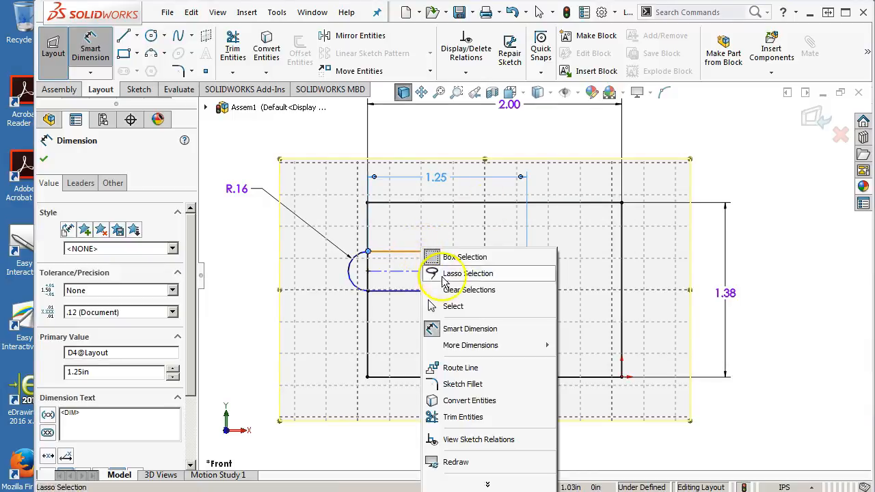
{"action": "left_click", "coordinate": [469, 304]}
{"action": "mouse_move", "coordinate": [369, 272]}
{"action": "left_mouse_down"}
{"action": "mouse_move", "coordinate": [410, 267]}
{"action": "mouse_move", "coordinate": [403, 273]}
{"action": "left_mouse_up"}
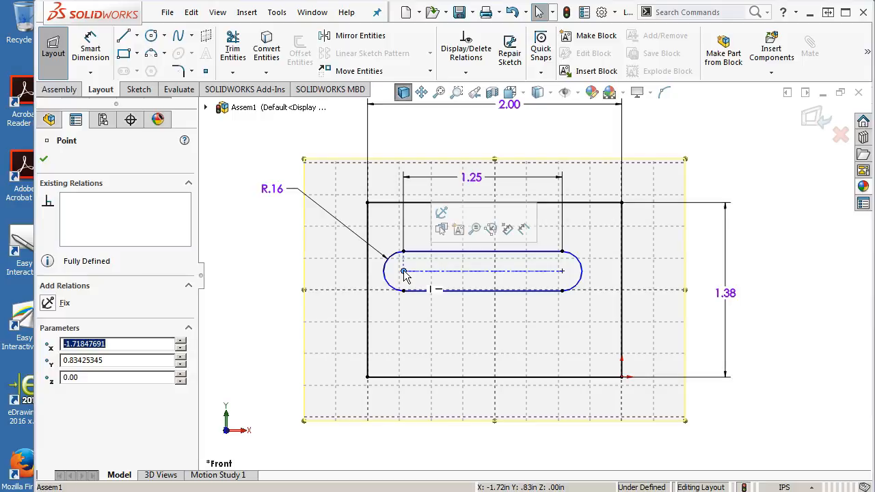
Step: Switch to the Landing Gear Retract Assembly PDF in the browser and examine the slot position dimensions on the Side Frame (LF) drawing
{"action": "left_click_drag", "start_coordinate": [874, 16], "coordinate": [443, 14]}
{"action": "left_click", "coordinate": [793, 10]}
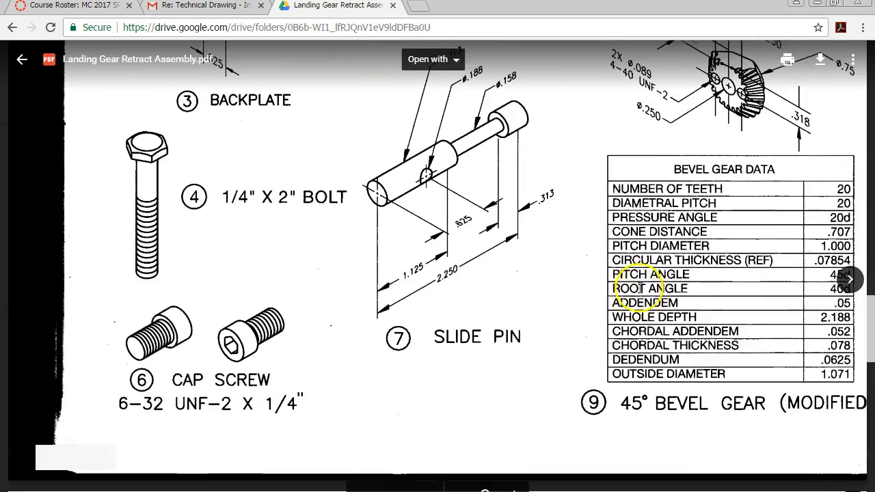
{"action": "scroll", "coordinate": [637, 307], "scroll_direction": "down", "scroll_amount": 10}
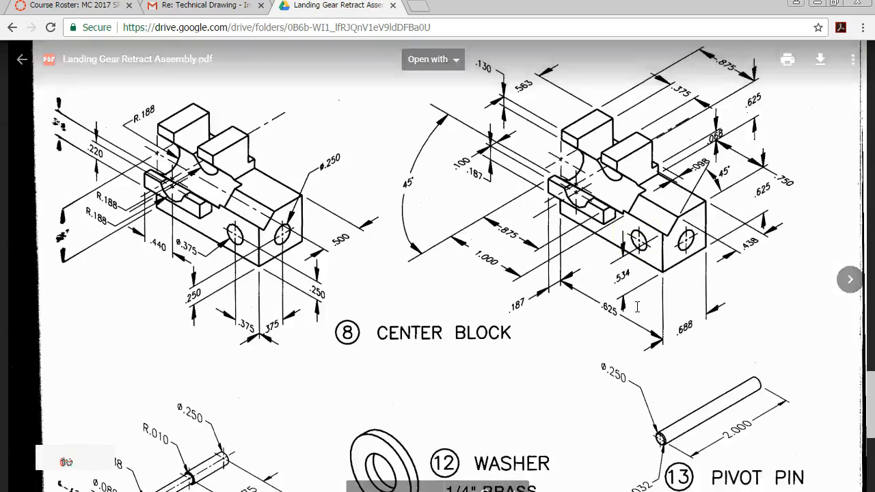
{"action": "scroll", "coordinate": [637, 307], "scroll_direction": "up", "scroll_amount": 10}
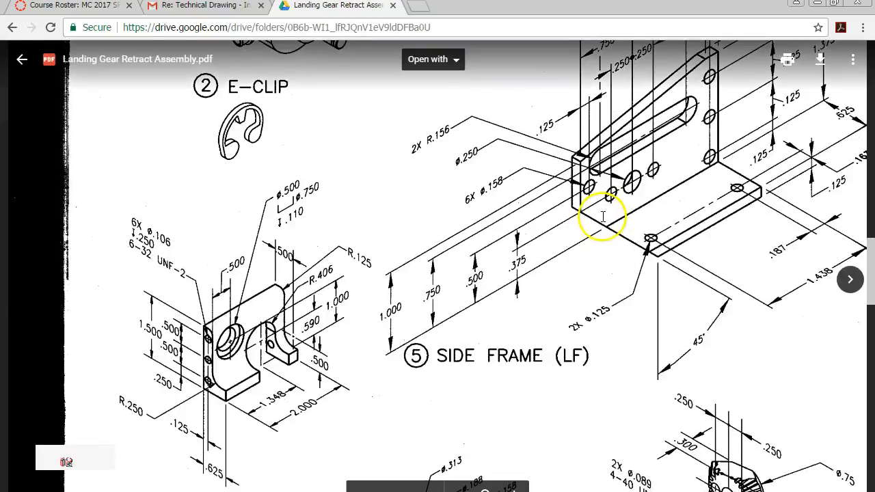
{"action": "scroll", "coordinate": [595, 215], "scroll_direction": "up", "scroll_amount": 5}
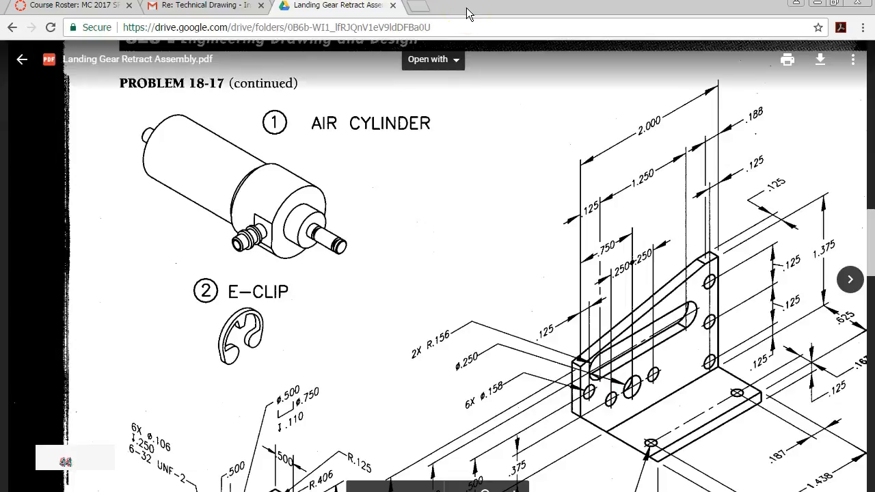
{"action": "left_click_drag", "start_coordinate": [468, 14], "coordinate": [446, 8]}
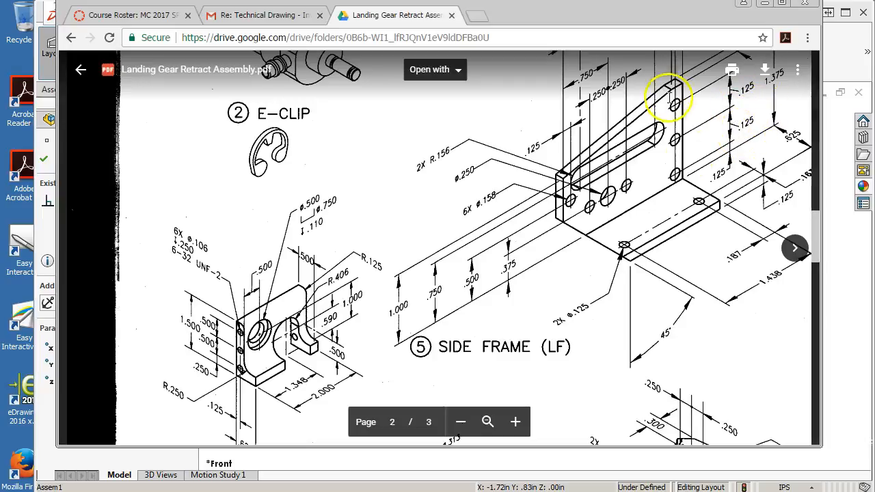
{"action": "left_click_drag", "start_coordinate": [527, 13], "coordinate": [592, 26]}
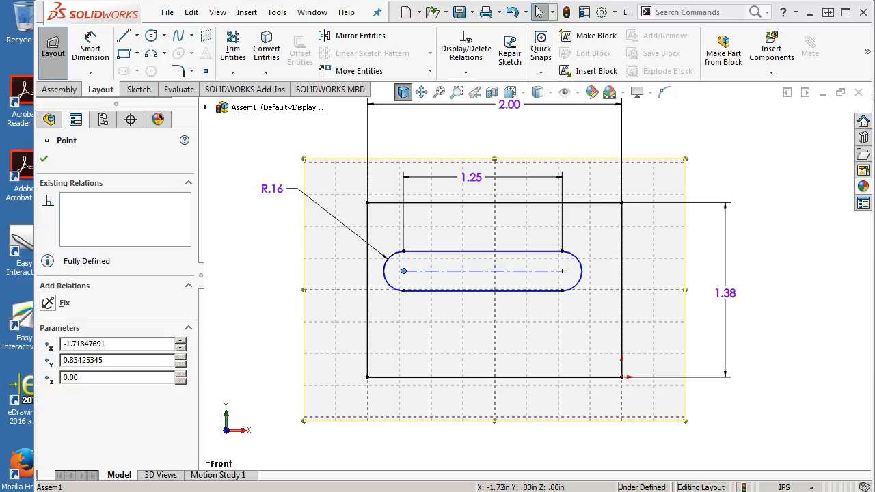
Step: Dimension the slot's left arc center 0.25 in from the rectangle's left edge, placing the dimension above the rectangle
{"action": "left_click", "coordinate": [89, 48]}
{"action": "left_click", "coordinate": [368, 289]}
{"action": "left_click", "coordinate": [385, 286]}
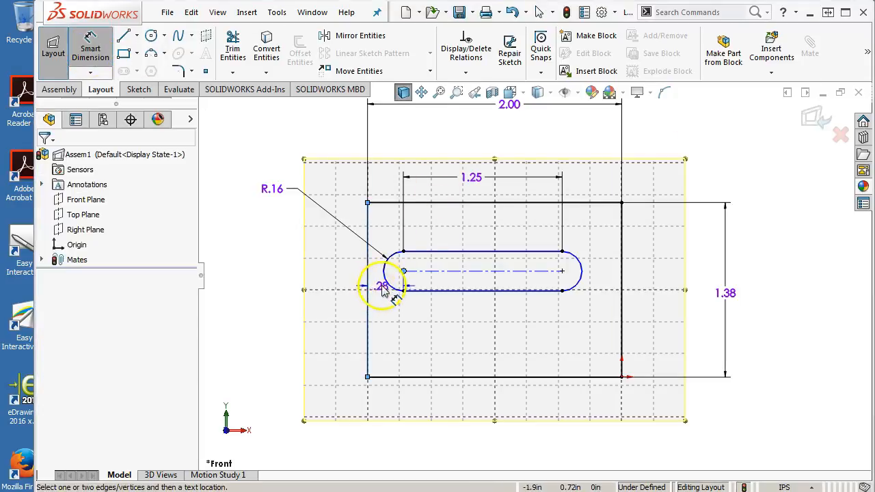
{"action": "left_click", "coordinate": [385, 152]}
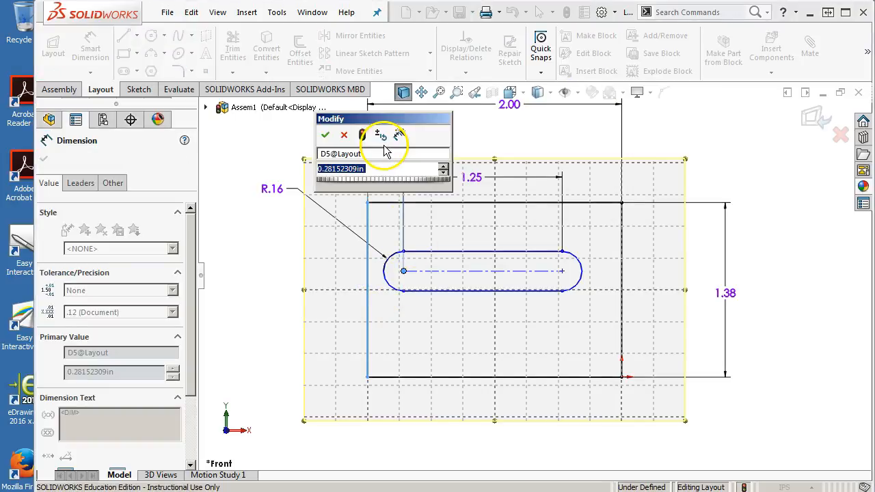
{"action": "type", "text": ".25"}
{"action": "key", "text": "Return"}
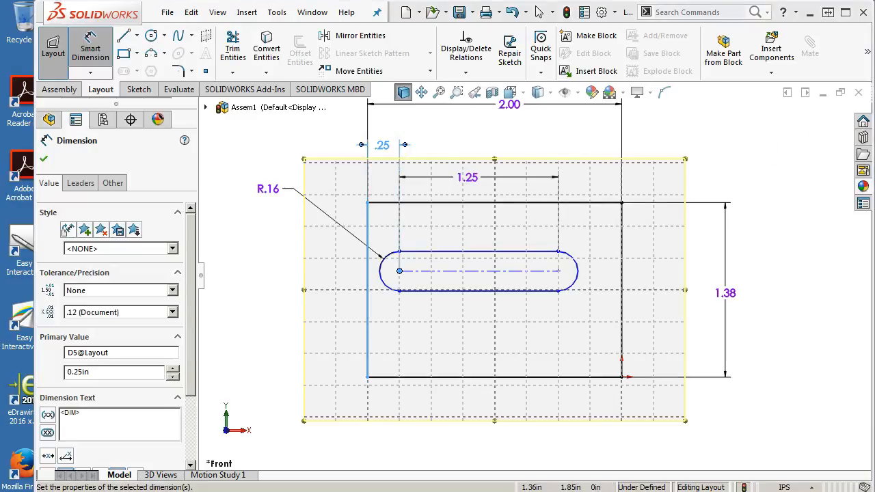
Step: Dimension the slot's left arc center 0.75 in above the rectangle's bottom edge, placing the dimension left of the rectangle
{"action": "left_click", "coordinate": [459, 377]}
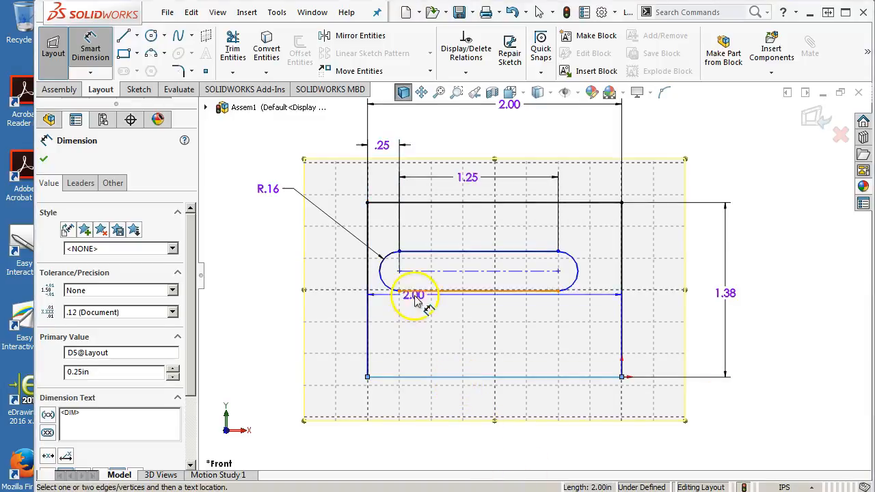
{"action": "left_click", "coordinate": [381, 278]}
{"action": "left_click", "coordinate": [276, 329]}
{"action": "type", "text": ".75"}
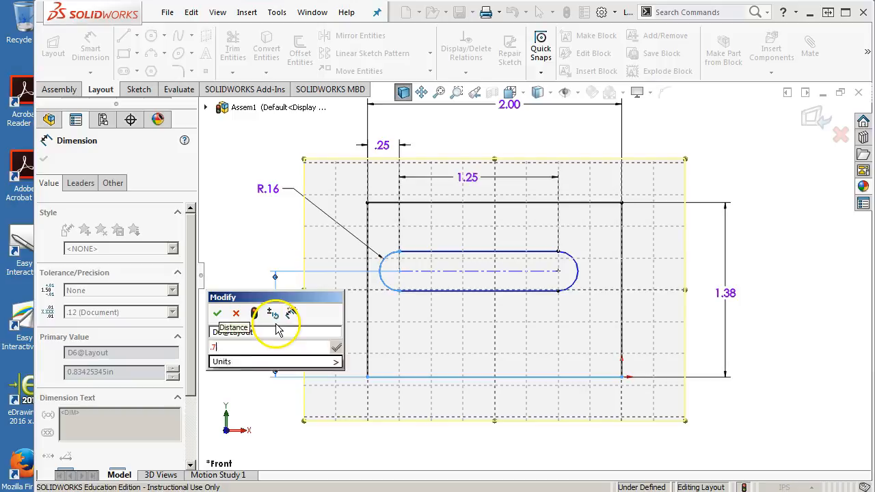
{"action": "key", "text": "Return"}
{"action": "right_click", "coordinate": [537, 348]}
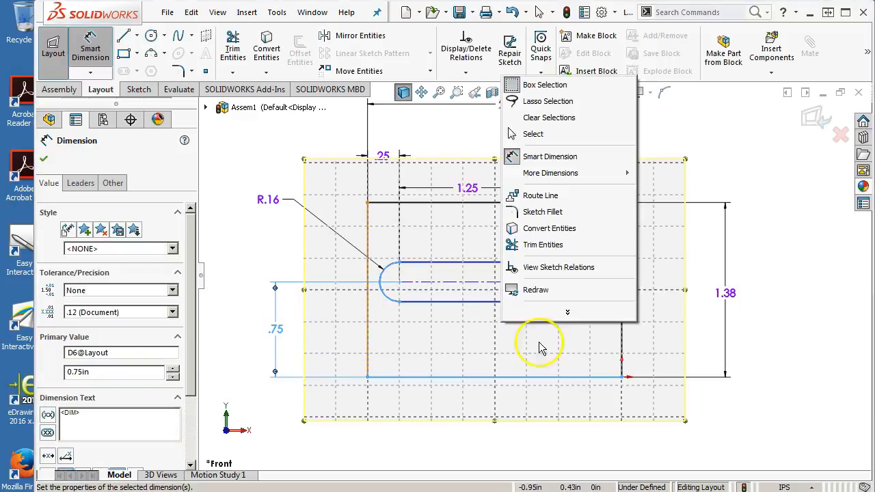
{"action": "left_click", "coordinate": [550, 135]}
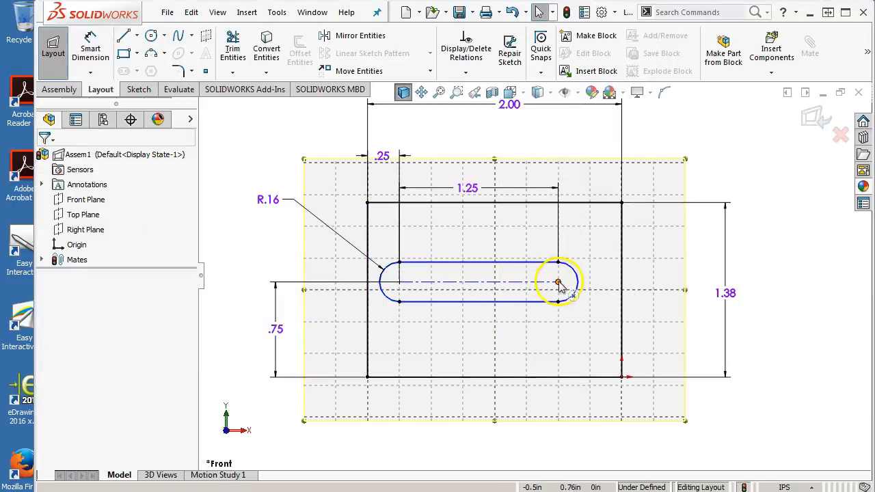
Step: Inspect the existing relations and definition status of the slot's center points, end arcs and construction centerline
{"action": "left_click", "coordinate": [558, 281]}
{"action": "left_click", "coordinate": [399, 262]}
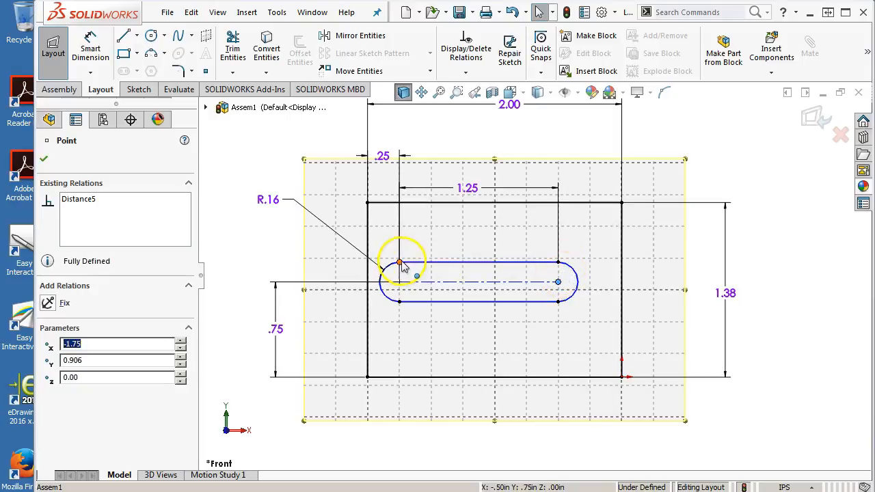
{"action": "left_click", "coordinate": [579, 288]}
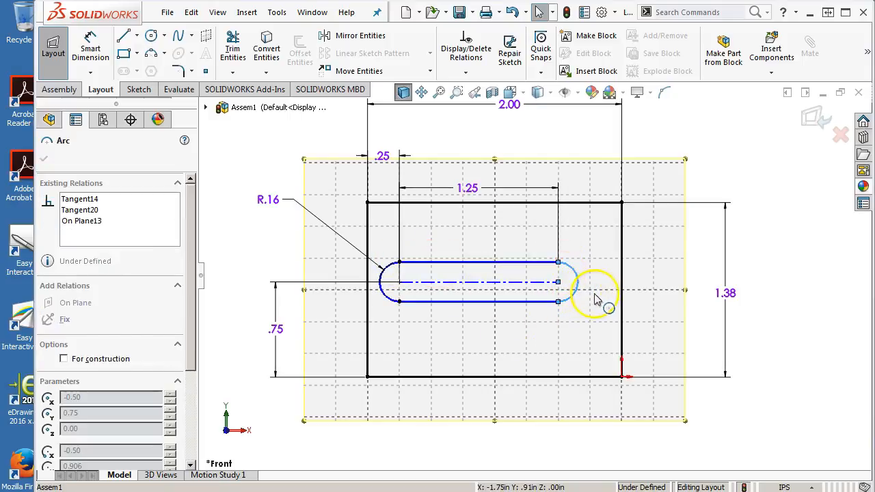
{"action": "left_click", "coordinate": [530, 345]}
{"action": "left_click", "coordinate": [558, 282]}
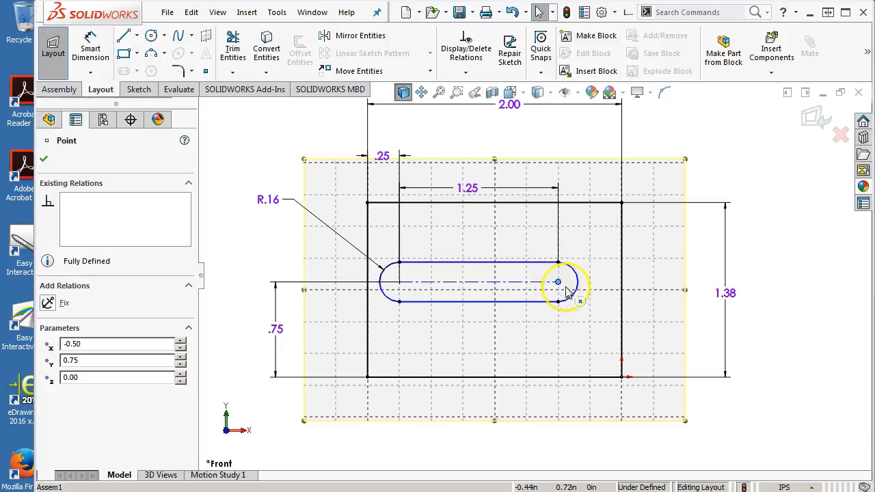
{"action": "left_click", "coordinate": [451, 283]}
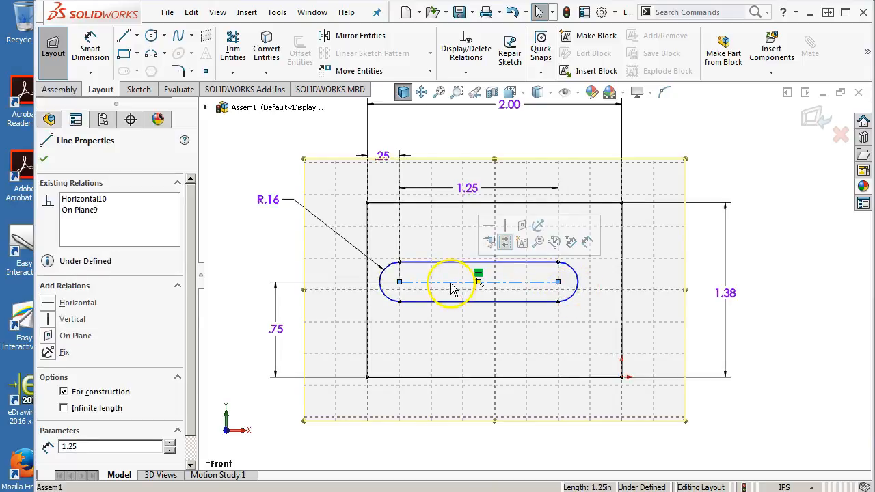
{"action": "left_click", "coordinate": [424, 338]}
{"action": "left_click", "coordinate": [399, 281]}
{"action": "left_click", "coordinate": [400, 262]}
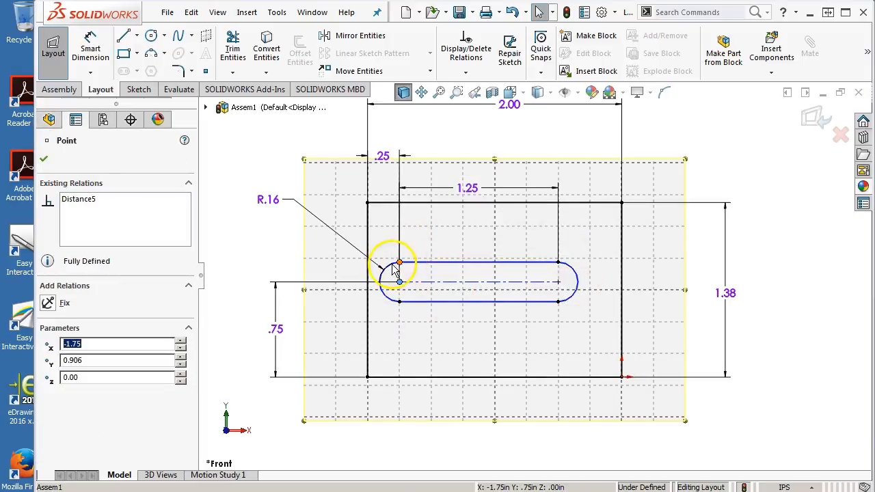
{"action": "left_click", "coordinate": [385, 299]}
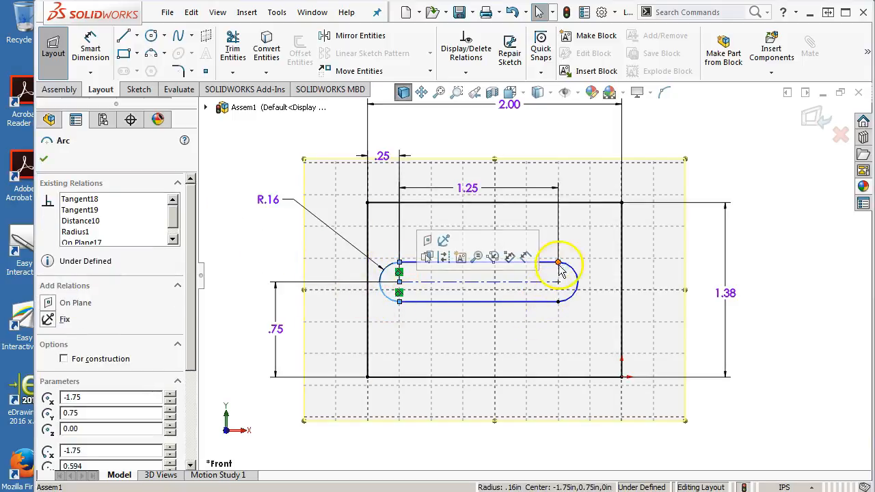
{"action": "left_click", "coordinate": [527, 348]}
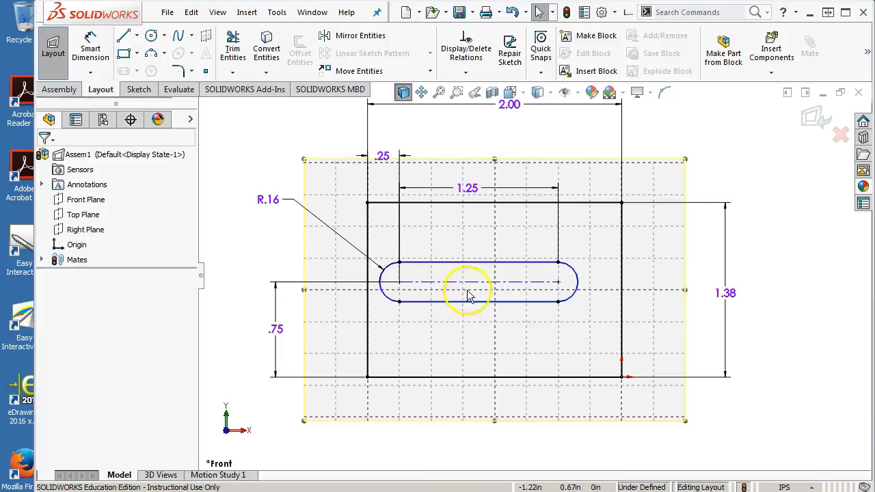
{"action": "left_click", "coordinate": [559, 280]}
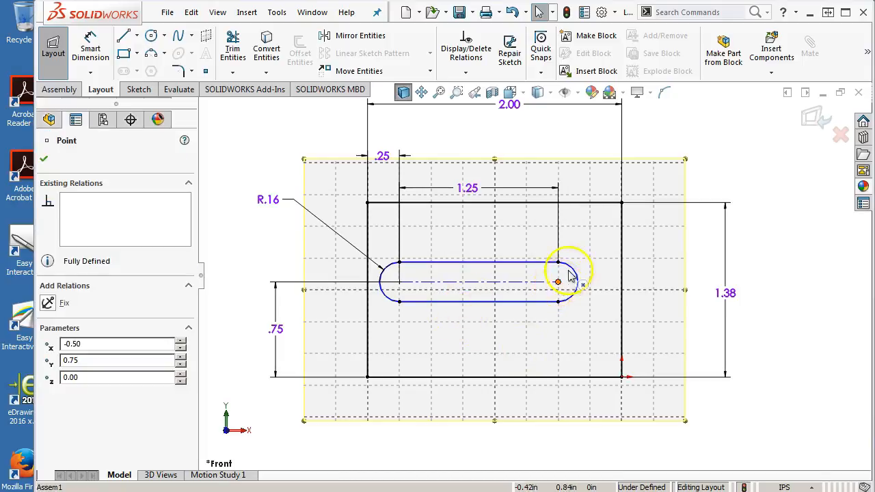
Step: Inspect the existing relations and definition status of the slot's upper and lower straight lines
{"action": "left_click", "coordinate": [560, 315]}
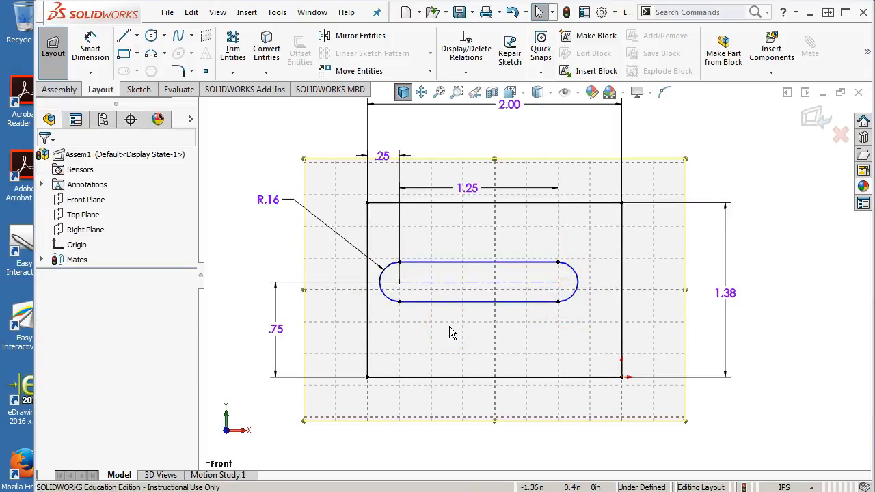
{"action": "left_click", "coordinate": [267, 199]}
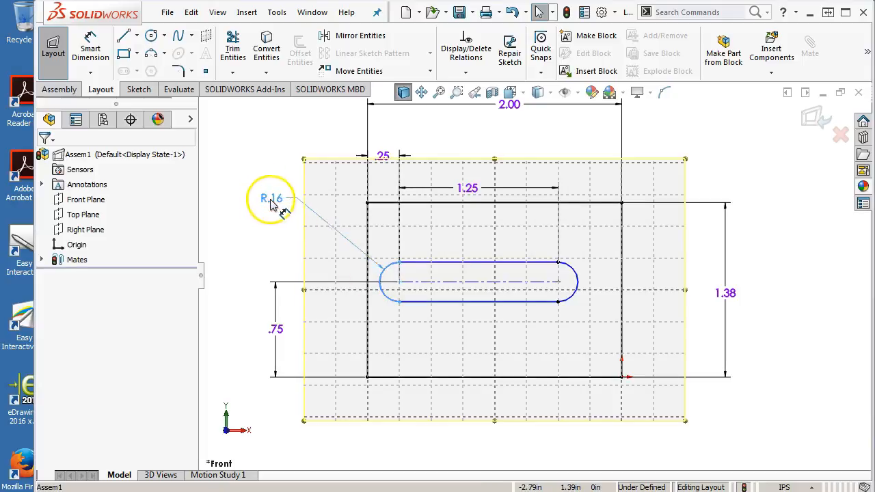
{"action": "left_click", "coordinate": [399, 263]}
{"action": "left_click", "coordinate": [430, 264]}
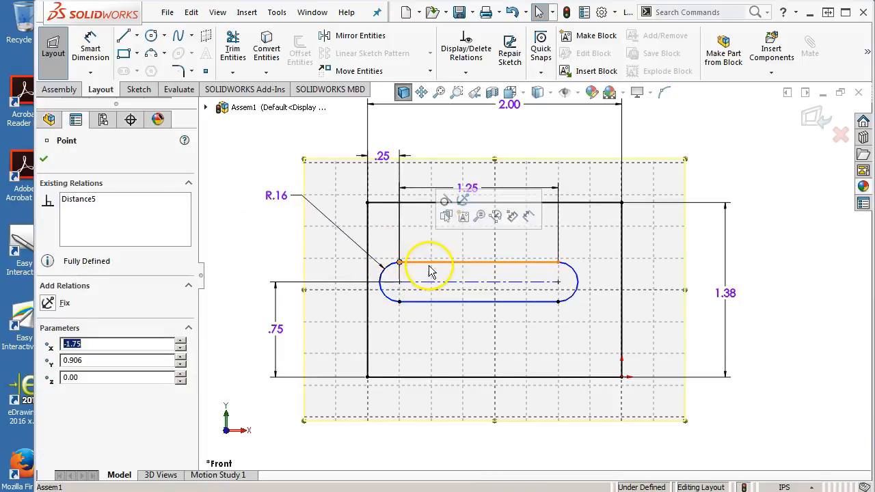
{"action": "left_click", "coordinate": [463, 304]}
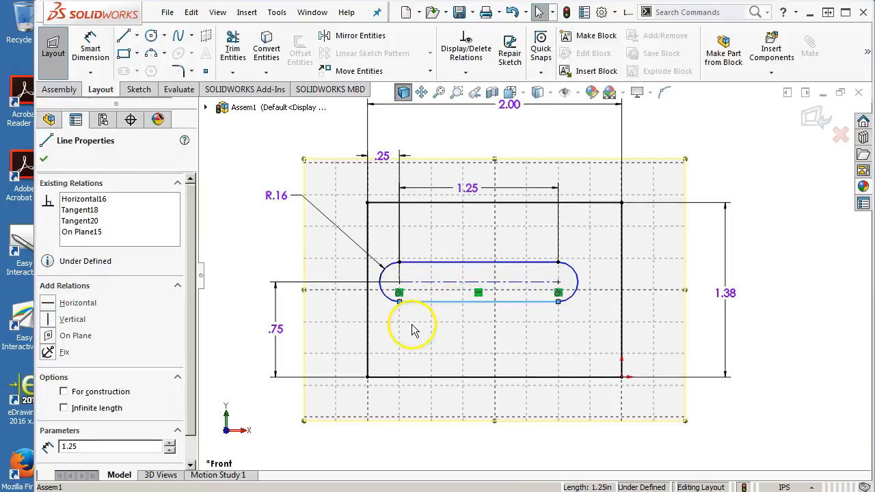
{"action": "left_click", "coordinate": [516, 323]}
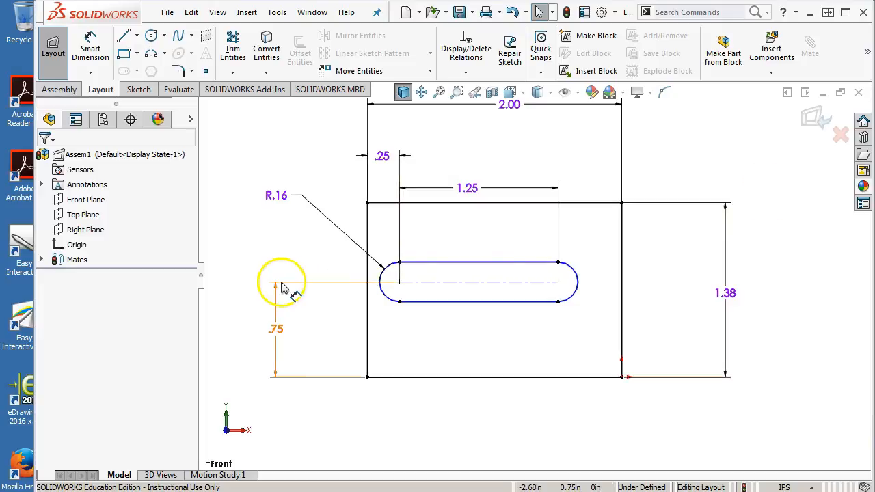
Step: Sketch a circle about 0.16 in in diameter on the Front Plane, inside the rectangle just below the slot's left end
{"action": "left_click", "coordinate": [89, 200]}
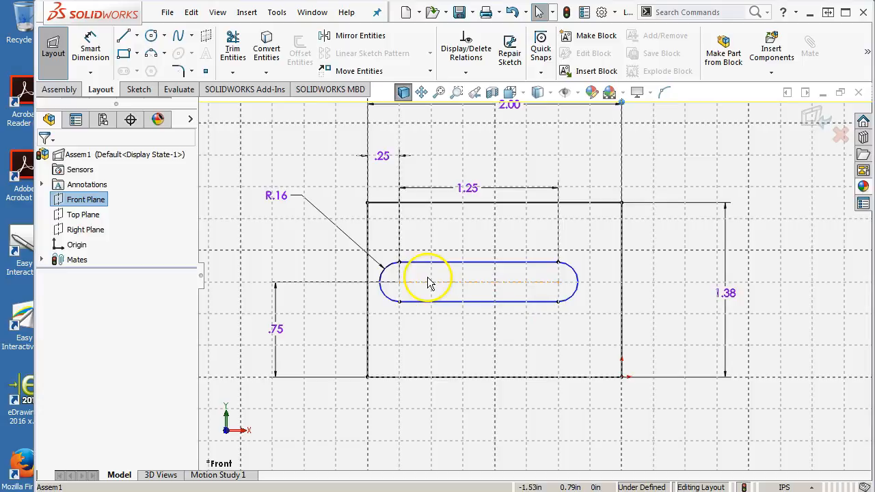
{"action": "scroll", "coordinate": [402, 318], "scroll_direction": "down", "scroll_amount": 2}
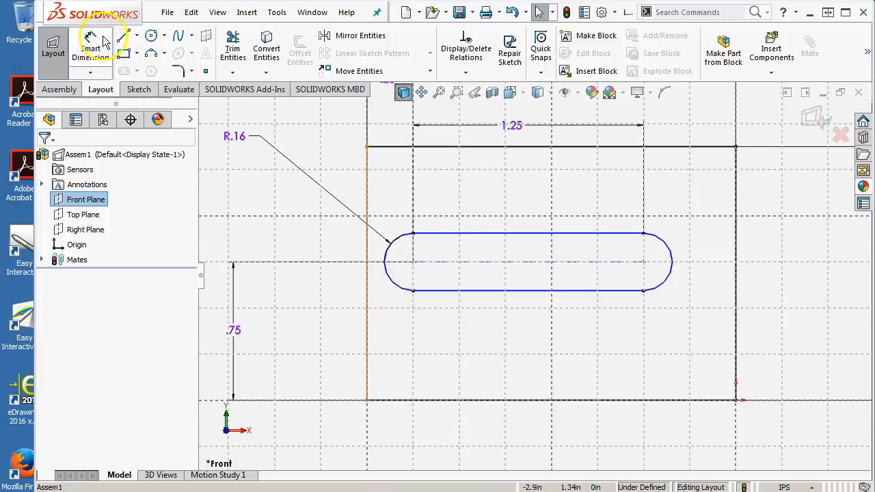
{"action": "left_click", "coordinate": [151, 35]}
{"action": "left_click", "coordinate": [390, 327]}
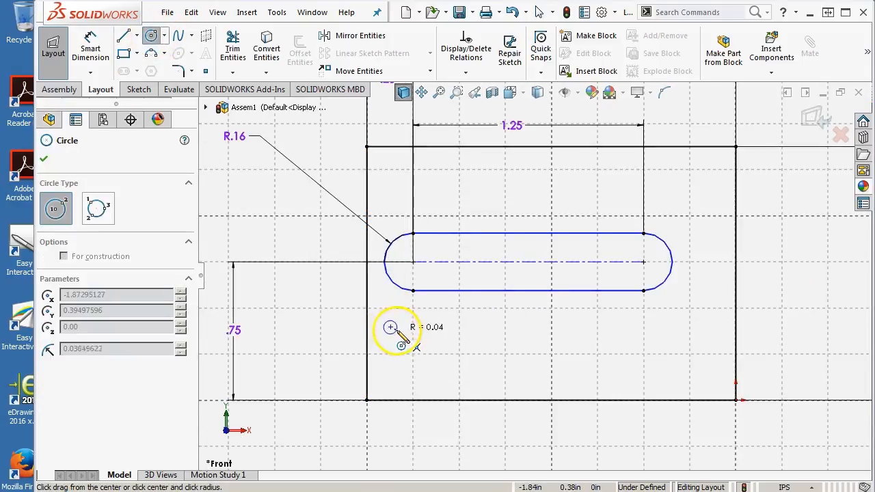
{"action": "left_click", "coordinate": [404, 338]}
Step: Dimension the small circle's diameter as 0.158 in, placing the dimension to the left of the rectangle
{"action": "right_click", "coordinate": [423, 321]}
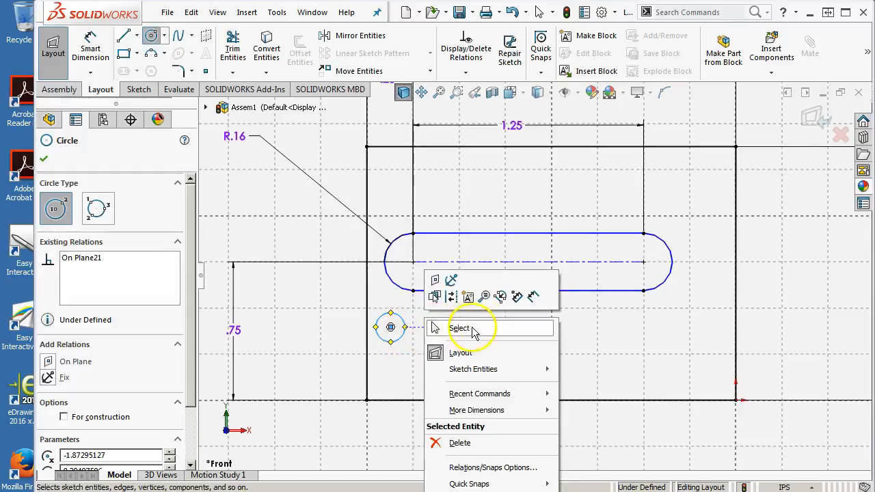
{"action": "left_click", "coordinate": [534, 296]}
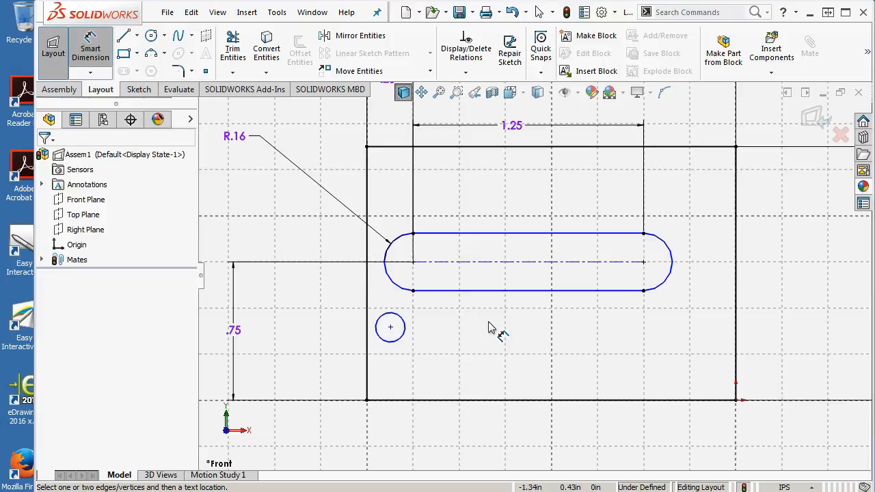
{"action": "left_click", "coordinate": [402, 321]}
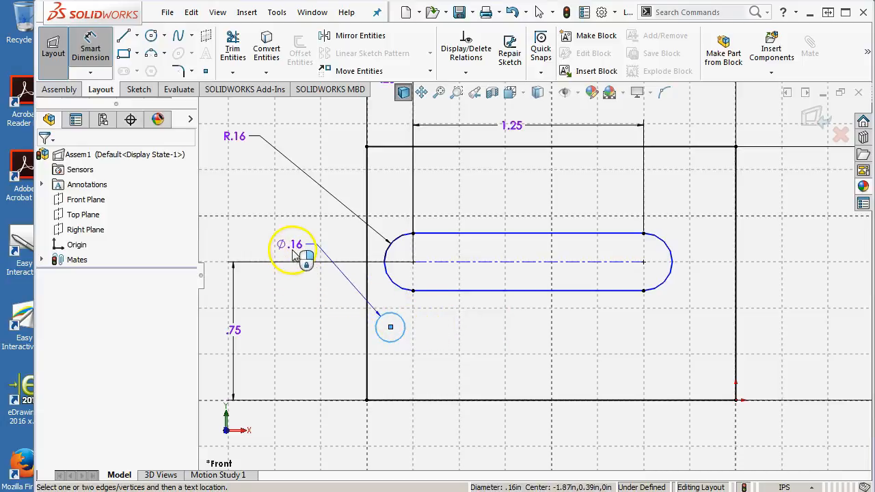
{"action": "left_click", "coordinate": [294, 253]}
{"action": "type", "text": ".158"}
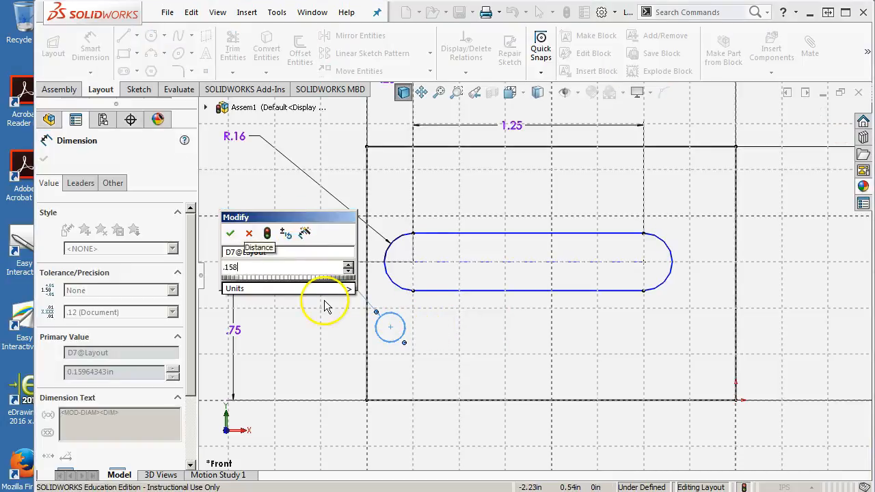
{"action": "key", "text": "Return"}
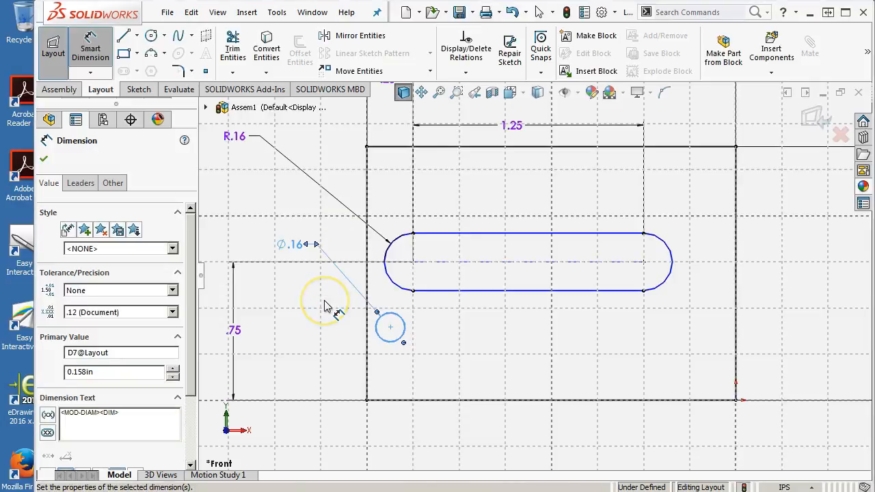
{"action": "left_click", "coordinate": [324, 319]}
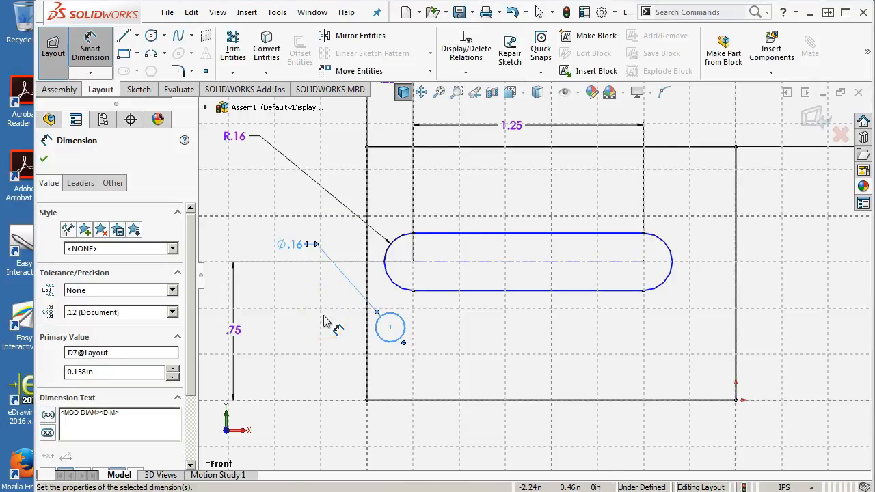
{"action": "right_click", "coordinate": [311, 306]}
{"action": "left_click", "coordinate": [362, 115]}
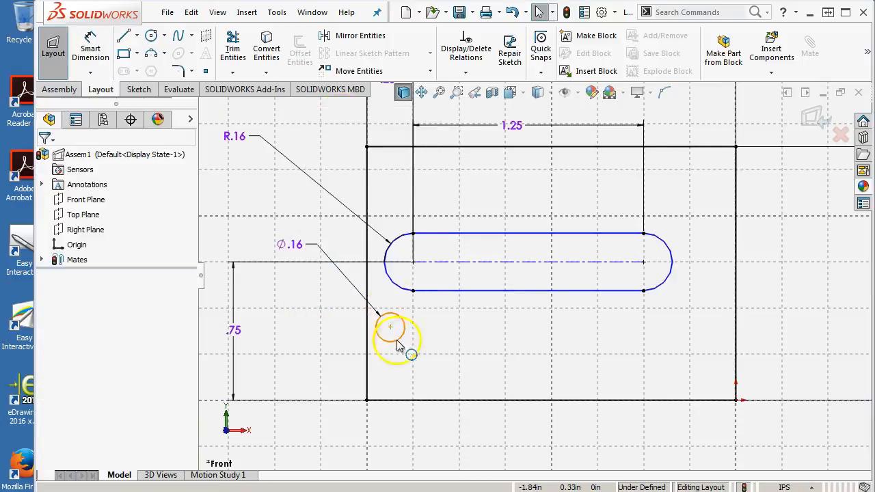
Step: Copy the small circle and paste two copies side by side below the slot, to the right of the original
{"action": "left_click", "coordinate": [401, 348]}
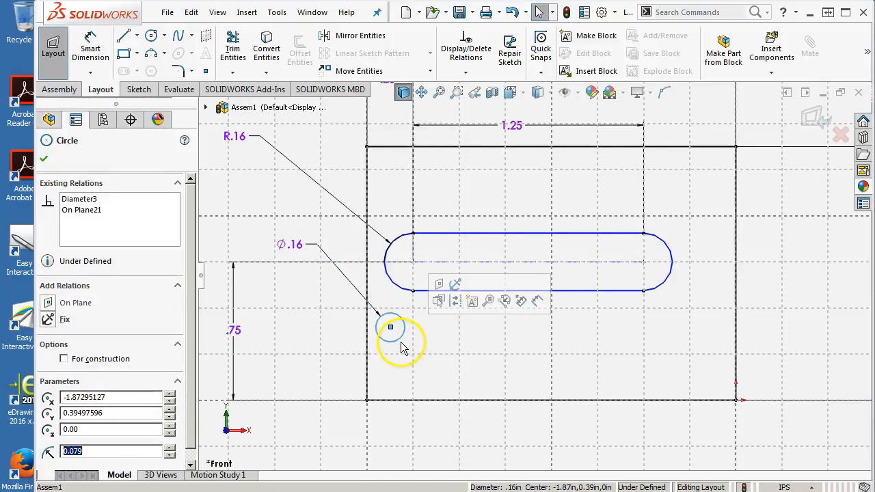
{"action": "left_click", "coordinate": [444, 356]}
{"action": "key", "text": "ctrl+v"}
{"action": "key", "text": "ctrl+v"}
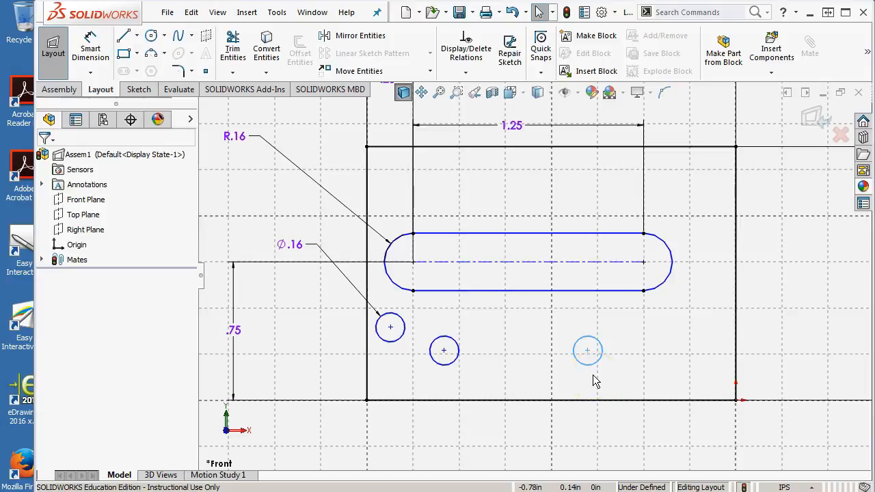
Step: Sketch a larger circle about 0.16 in in radius between the two pasted circles, level with their centers
{"action": "left_click", "coordinate": [151, 35]}
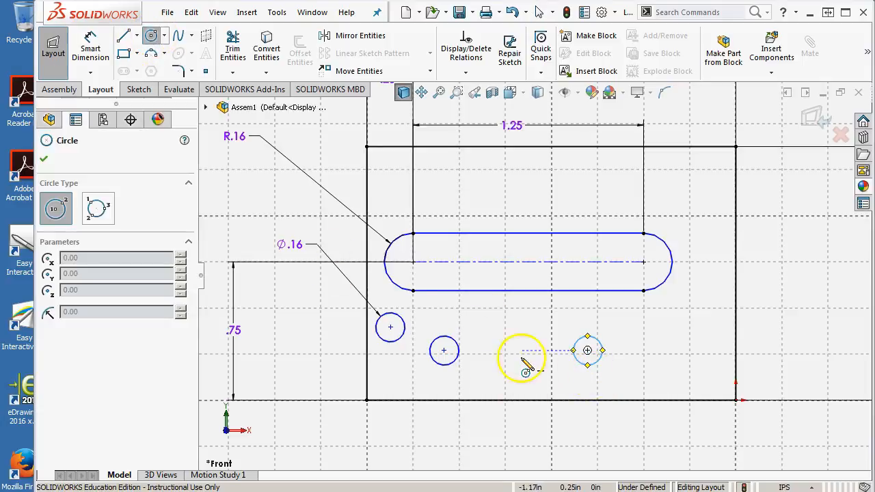
{"action": "left_click", "coordinate": [514, 350]}
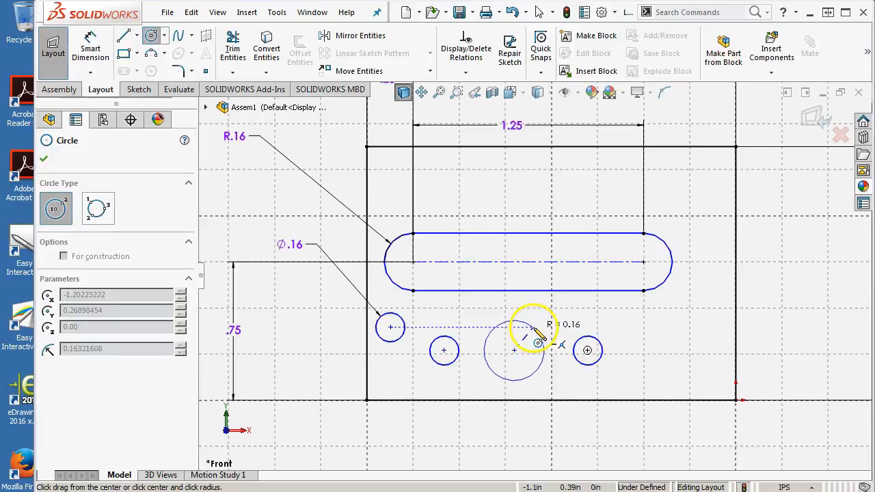
{"action": "left_click", "coordinate": [539, 340]}
{"action": "right_click", "coordinate": [565, 316]}
{"action": "left_click", "coordinate": [669, 299]}
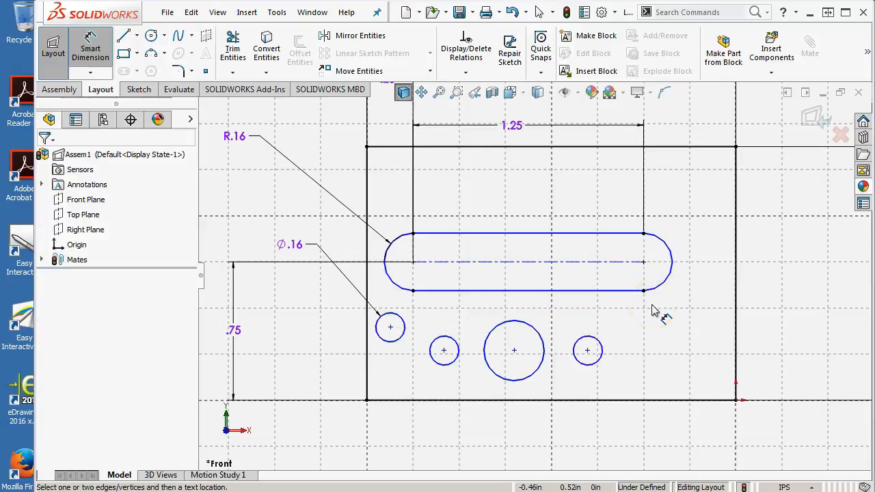
{"action": "key", "text": "Escape"}
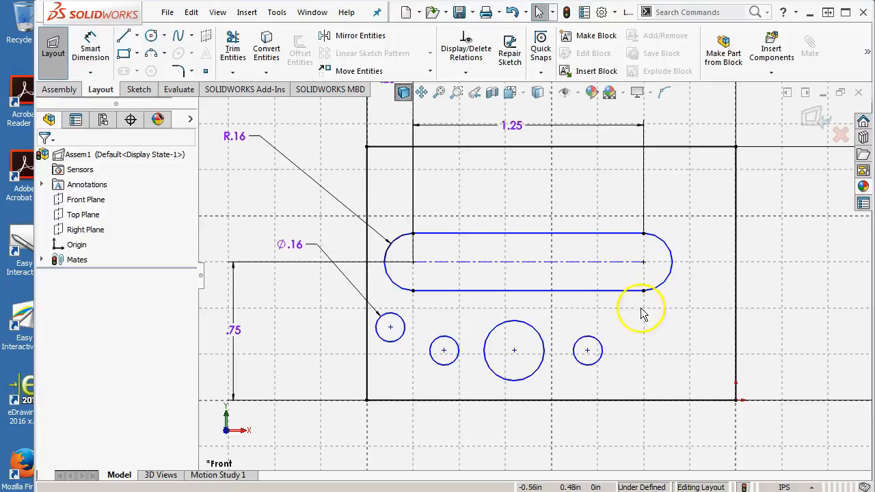
Step: Add a Horizontal relation between the centers of the two pasted circles and the larger circle
{"action": "left_click", "coordinate": [444, 351]}
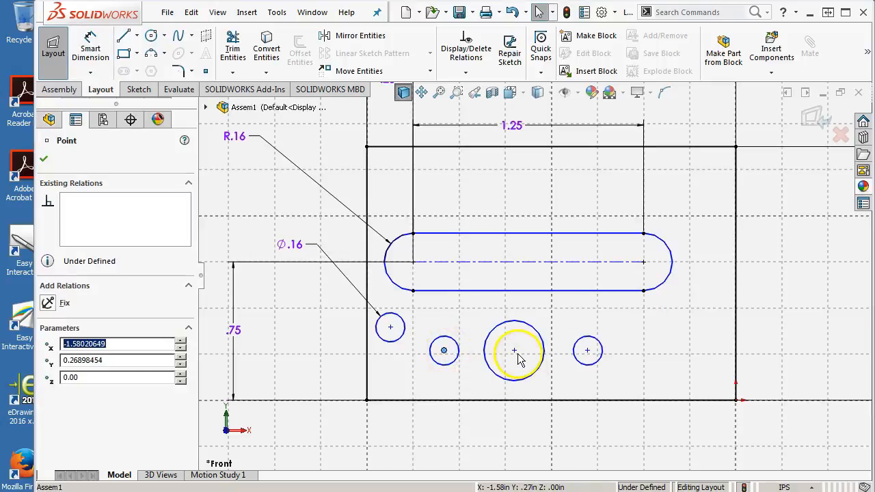
{"action": "left_click", "coordinate": [513, 352], "text": "ctrl"}
{"action": "left_click", "coordinate": [588, 351], "text": "ctrl"}
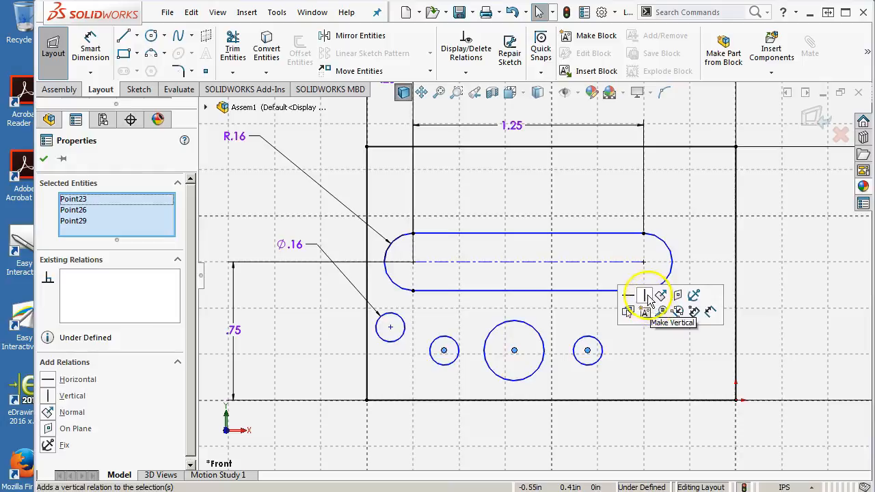
{"action": "left_click", "coordinate": [90, 43]}
{"action": "left_click", "coordinate": [401, 400]}
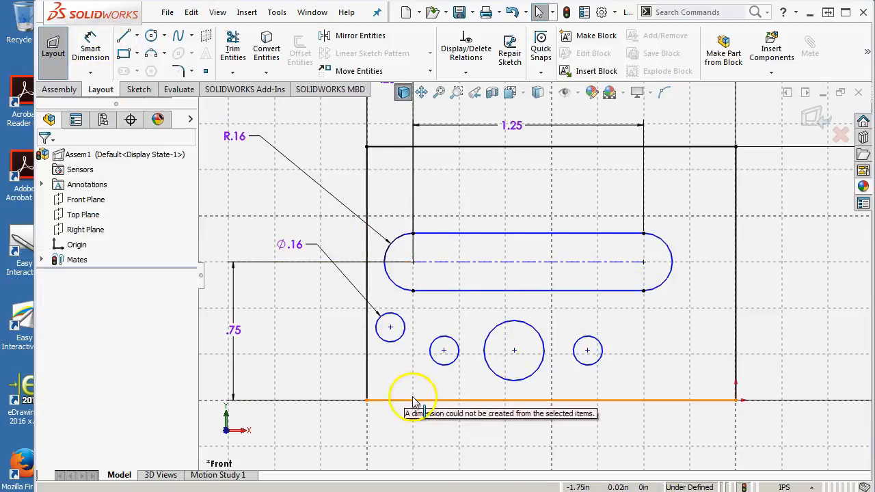
Step: Dimension the left pasted circle's center 0.375 in above the rectangle's bottom edge, placing the dimension left of the rectangle
{"action": "left_click", "coordinate": [87, 51]}
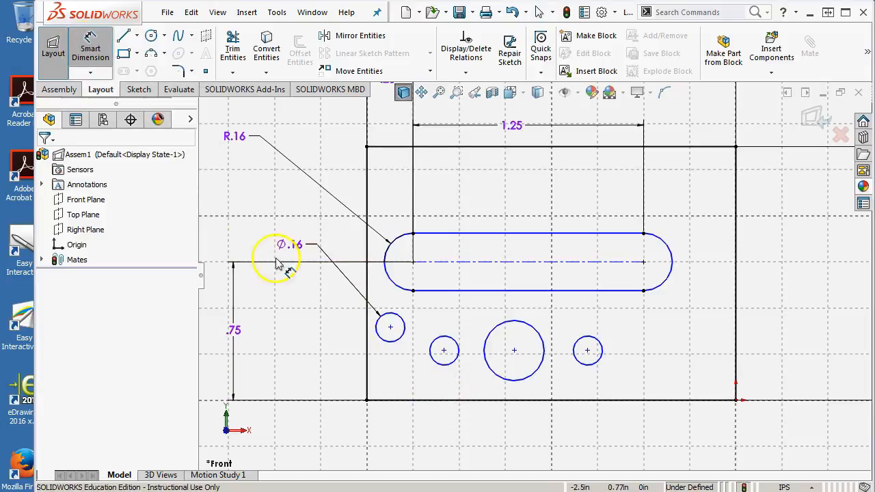
{"action": "left_click", "coordinate": [446, 401]}
{"action": "left_click", "coordinate": [444, 368]}
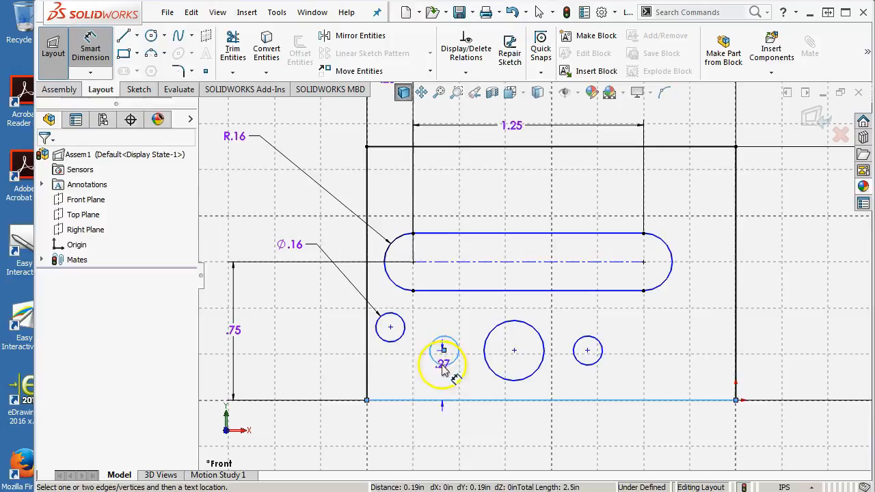
{"action": "left_click", "coordinate": [305, 381]}
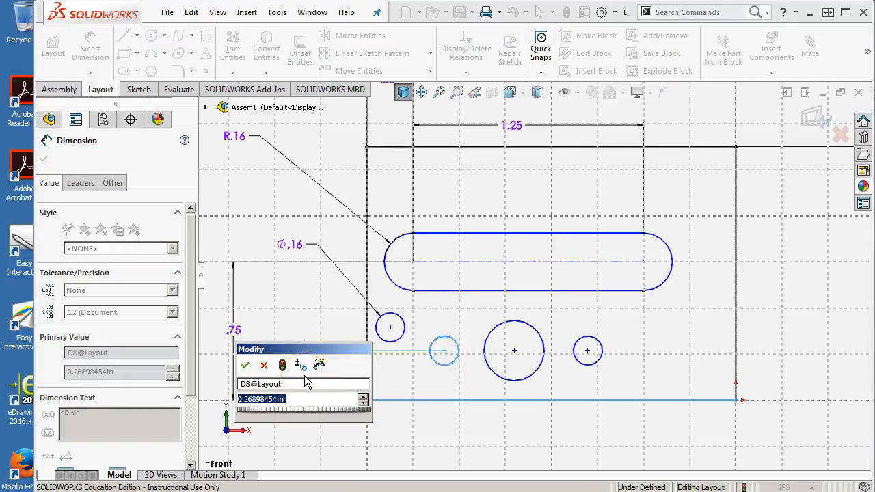
{"action": "type", "text": ".375"}
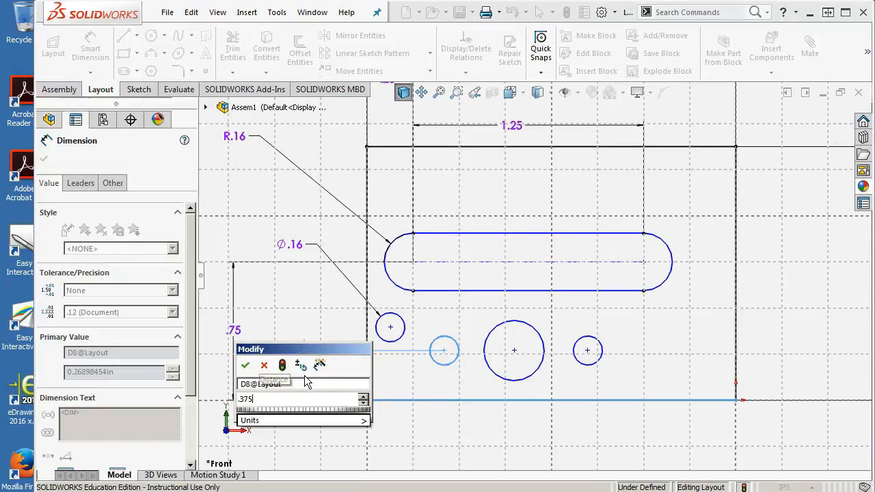
{"action": "key", "text": "Return"}
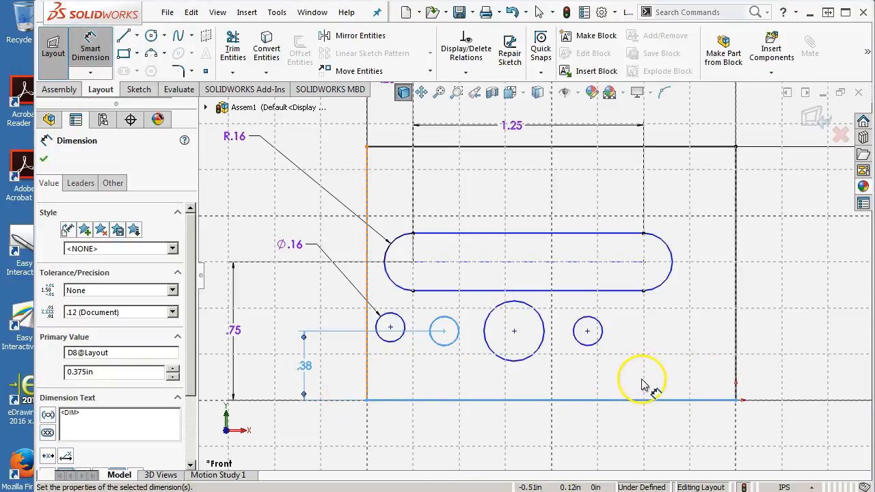
{"action": "left_click", "coordinate": [551, 382]}
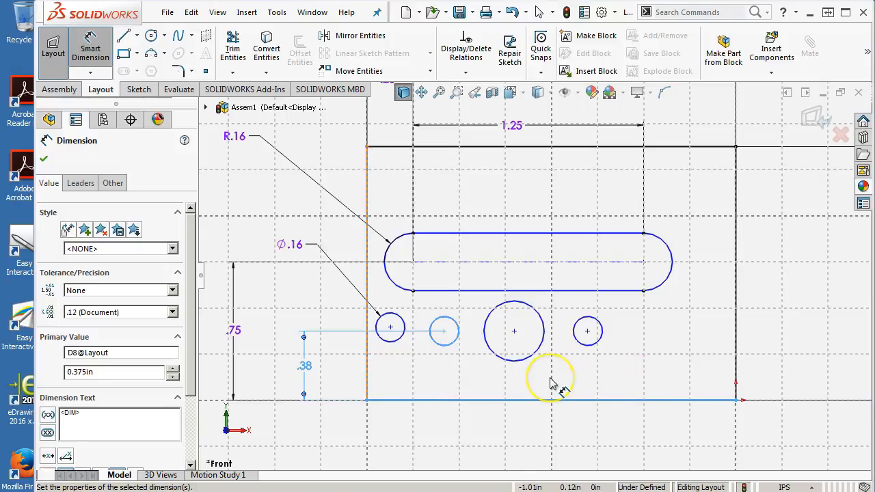
Step: Dimension the original small circle's center 0.5 in above the rectangle's bottom edge, placing the dimension left of the rectangle
{"action": "left_click", "coordinate": [396, 320]}
{"action": "left_click", "coordinate": [413, 403]}
{"action": "left_click", "coordinate": [268, 363]}
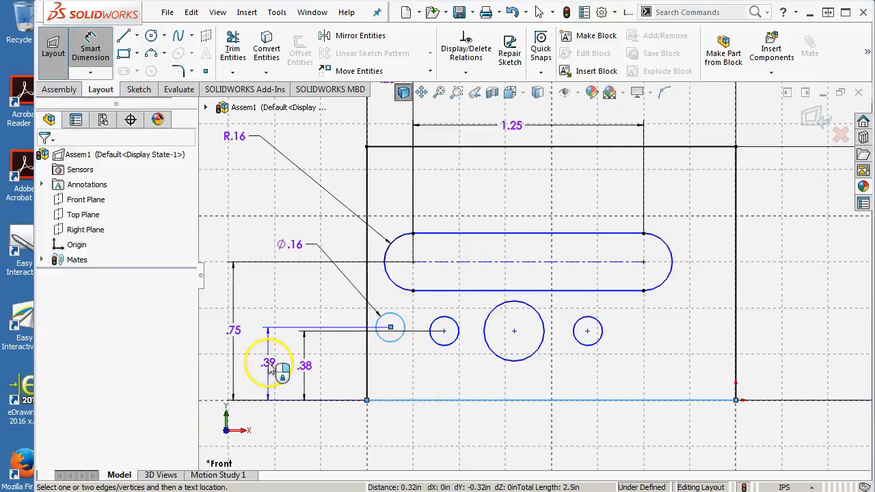
{"action": "type", "text": ".5"}
{"action": "key", "text": "Return"}
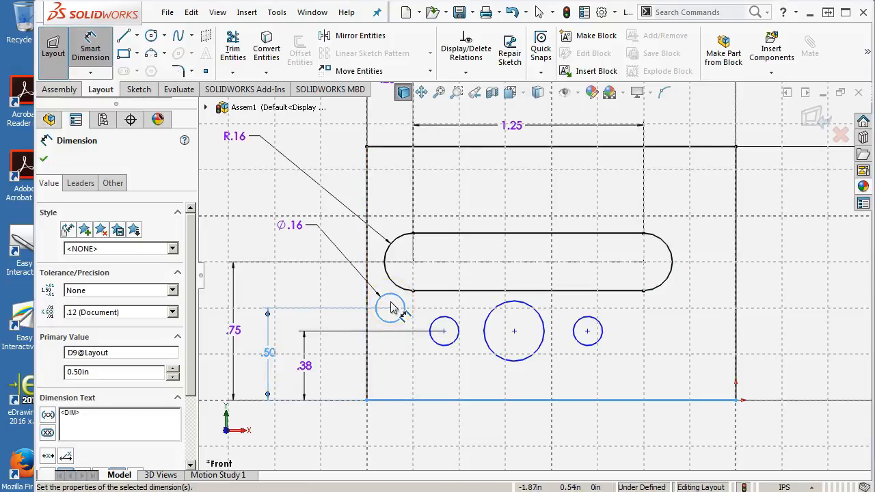
Step: Dimension the original small circle's center 0.125 in from the rectangle's left edge
{"action": "left_click", "coordinate": [366, 352]}
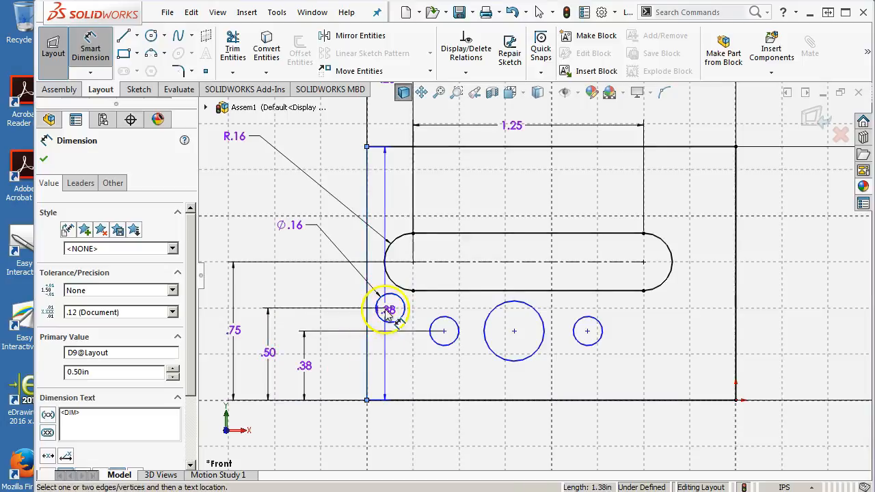
{"action": "left_click", "coordinate": [391, 309]}
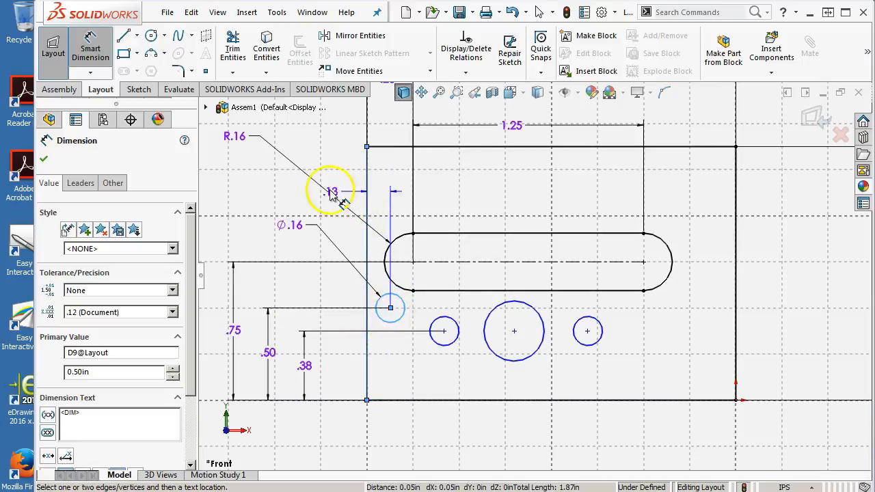
{"action": "left_click", "coordinate": [335, 167]}
{"action": "type", "text": ".125"}
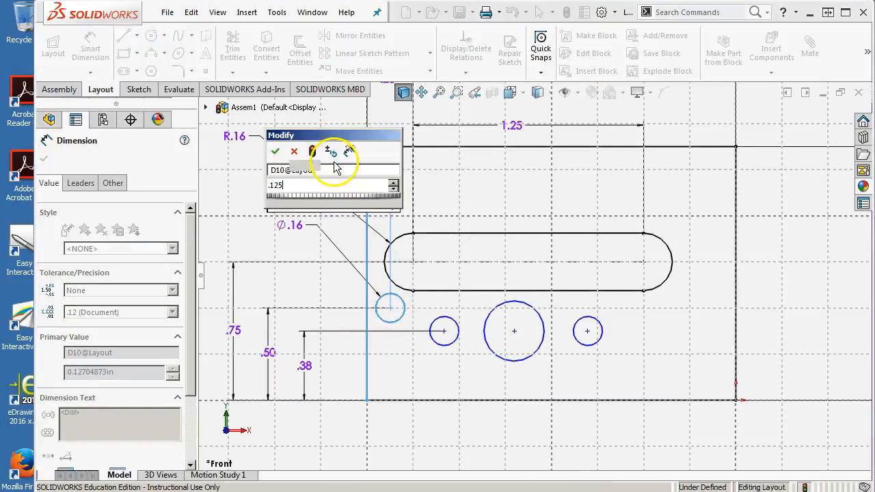
{"action": "key", "text": "Return"}
{"action": "left_click", "coordinate": [282, 288]}
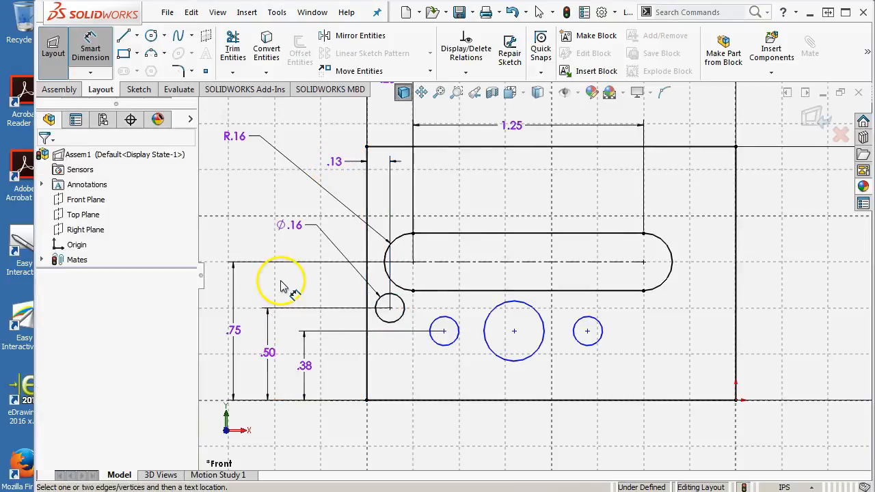
Step: Dimension the larger circle's center 0.75 in from the rectangle's left edge, placing the dimension below the rectangle
{"action": "left_click", "coordinate": [476, 361]}
{"action": "left_click", "coordinate": [542, 350]}
{"action": "left_click", "coordinate": [370, 377]}
{"action": "left_click", "coordinate": [368, 380]}
{"action": "left_click", "coordinate": [398, 430]}
{"action": "type", "text": ".75"}
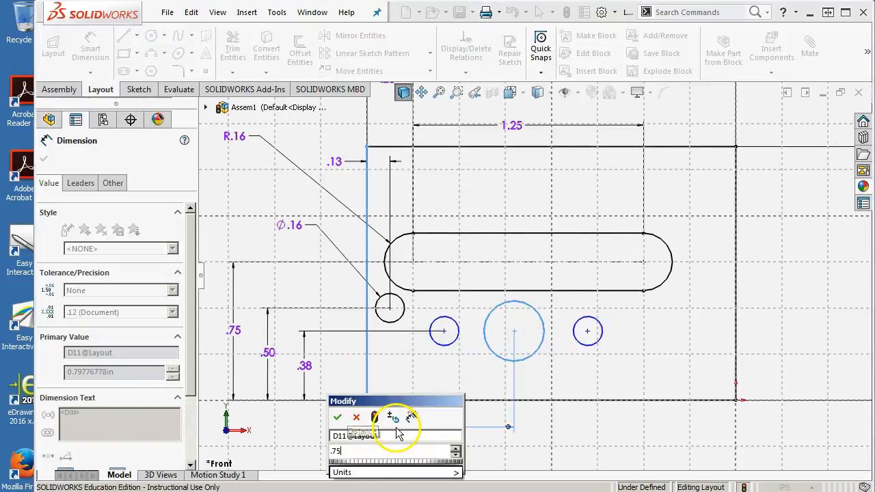
{"action": "key", "text": "Return"}
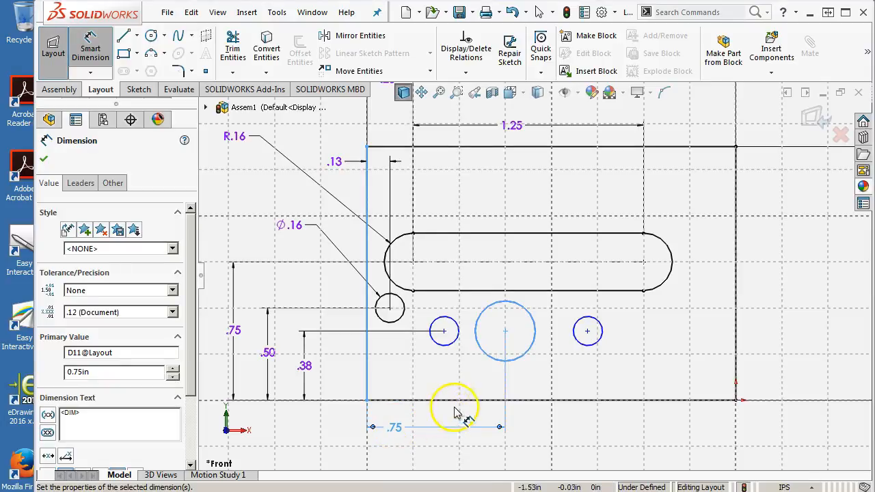
Step: Dimension the center distance between the left pasted circle and the larger circle as 0.25 in, placing it below the circles
{"action": "left_click", "coordinate": [453, 352]}
{"action": "left_click", "coordinate": [486, 354]}
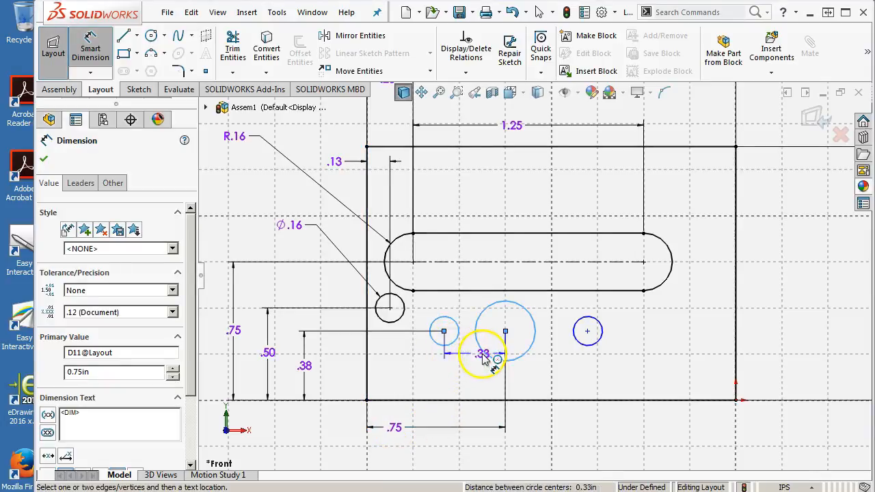
{"action": "left_click", "coordinate": [467, 391]}
{"action": "type", "text": ".25"}
{"action": "key", "text": "Return"}
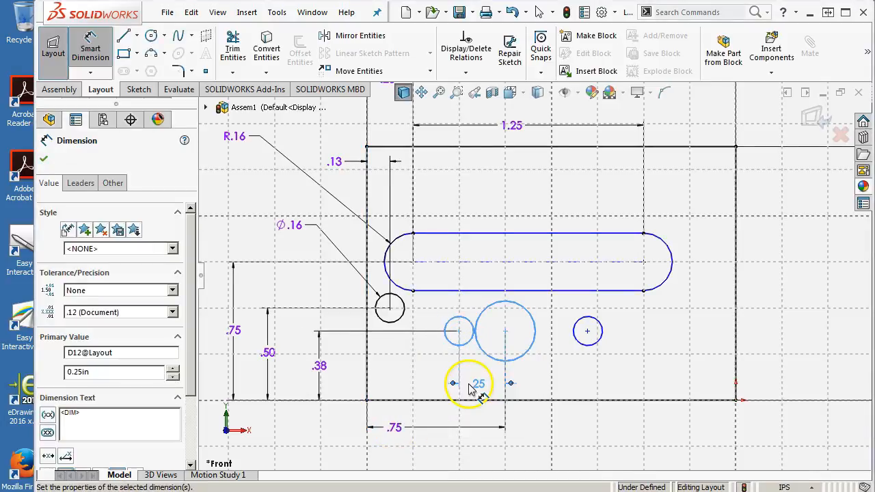
Step: Dimension the center distance between the larger circle and the right pasted circle as 0.25 in, placing it below the circles
{"action": "left_click", "coordinate": [535, 350]}
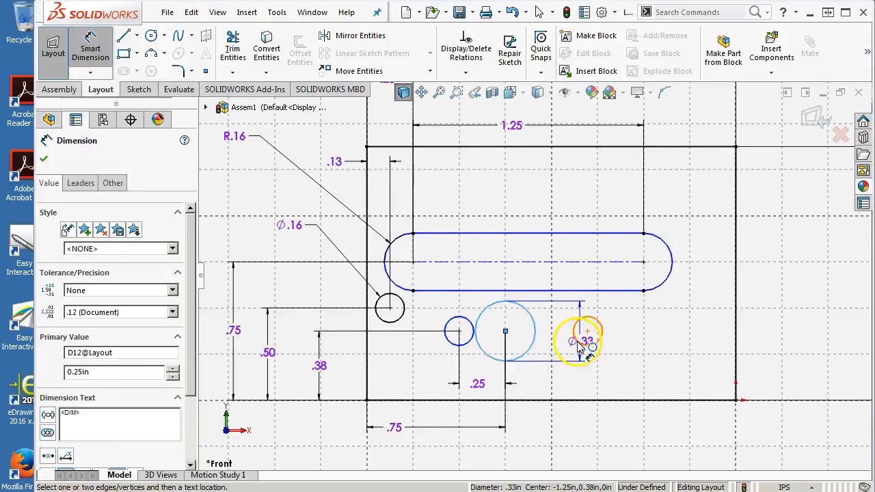
{"action": "left_click", "coordinate": [578, 341]}
{"action": "left_click", "coordinate": [559, 389]}
{"action": "type", "text": ".25"}
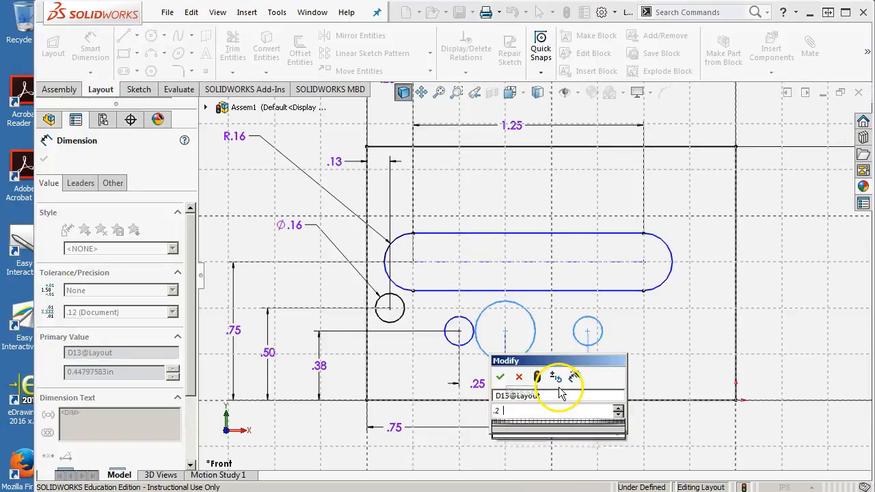
{"action": "key", "text": "Return"}
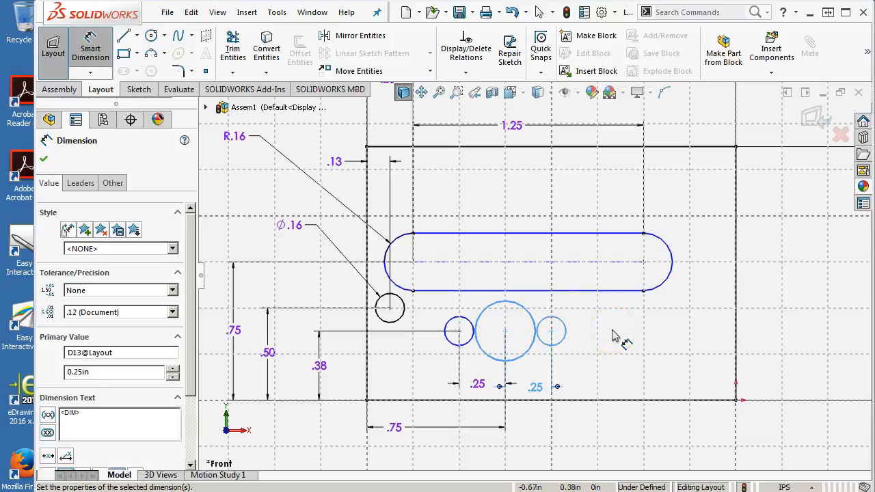
Step: Dimension the larger circle's diameter as 0.25 in, placing the dimension below the rectangle, and exit Smart Dimension
{"action": "left_click", "coordinate": [526, 356]}
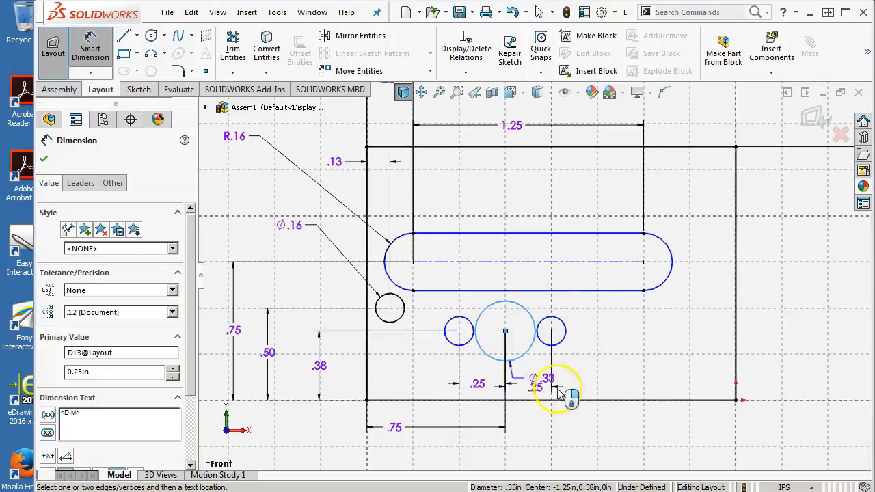
{"action": "left_click", "coordinate": [603, 420]}
{"action": "key", "text": "Return"}
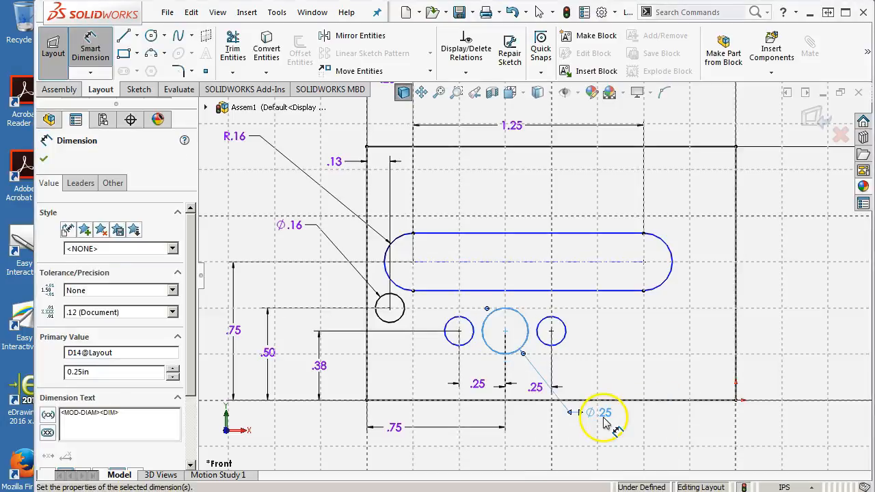
{"action": "right_click", "coordinate": [612, 371]}
{"action": "left_click", "coordinate": [642, 159]}
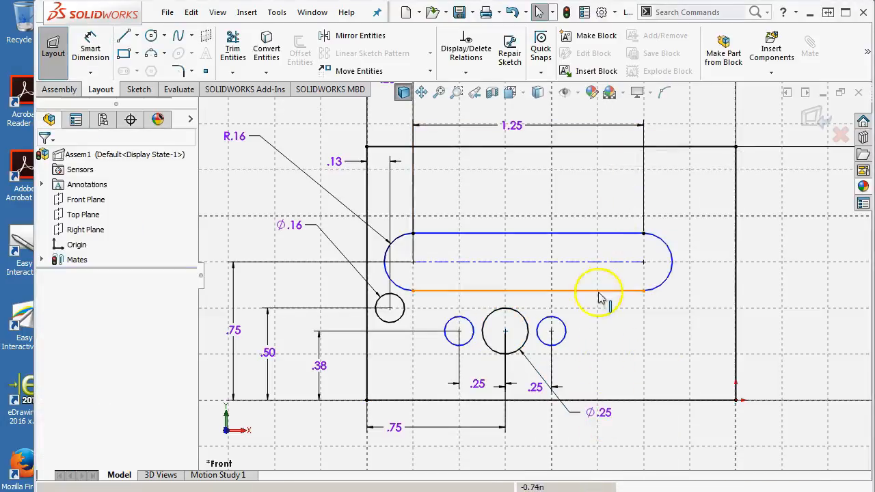
Step: Add an Equal relation among the three small circles and check the relations on the right one
{"action": "left_click", "coordinate": [566, 327]}
{"action": "left_click", "coordinate": [472, 326], "text": "ctrl"}
{"action": "left_click", "coordinate": [404, 309], "text": "ctrl"}
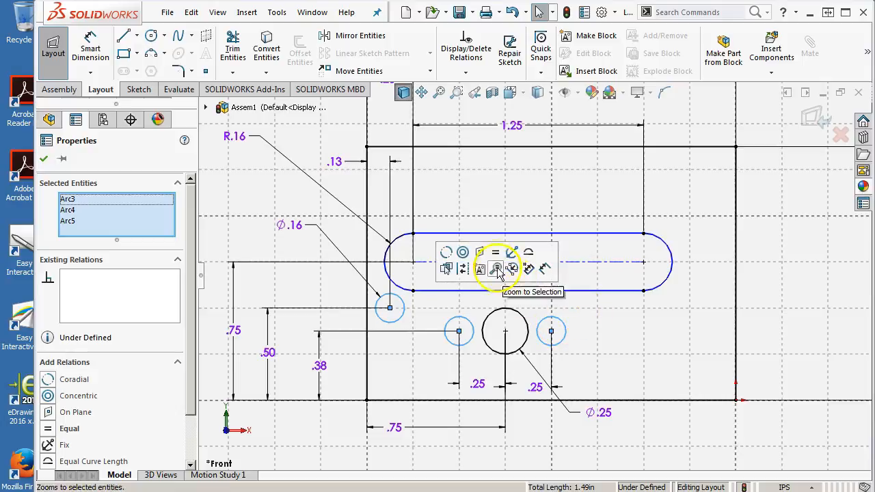
{"action": "left_click", "coordinate": [495, 252]}
{"action": "left_click", "coordinate": [657, 348]}
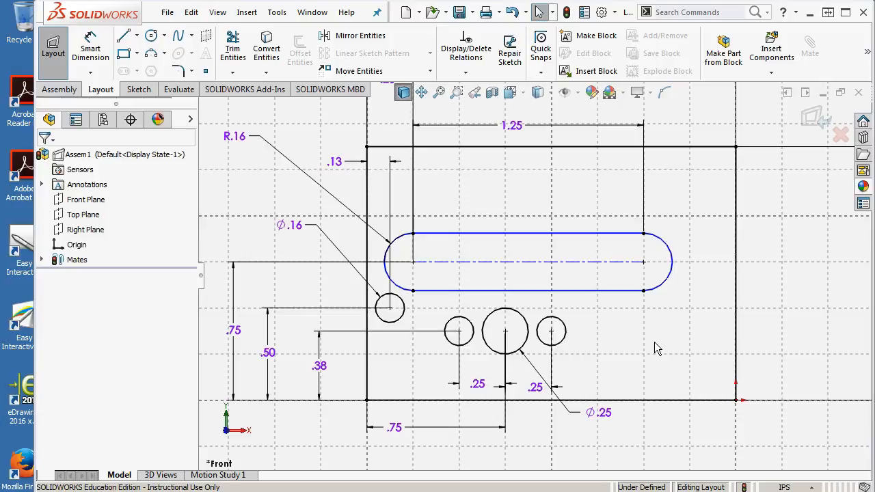
{"action": "left_click", "coordinate": [565, 331]}
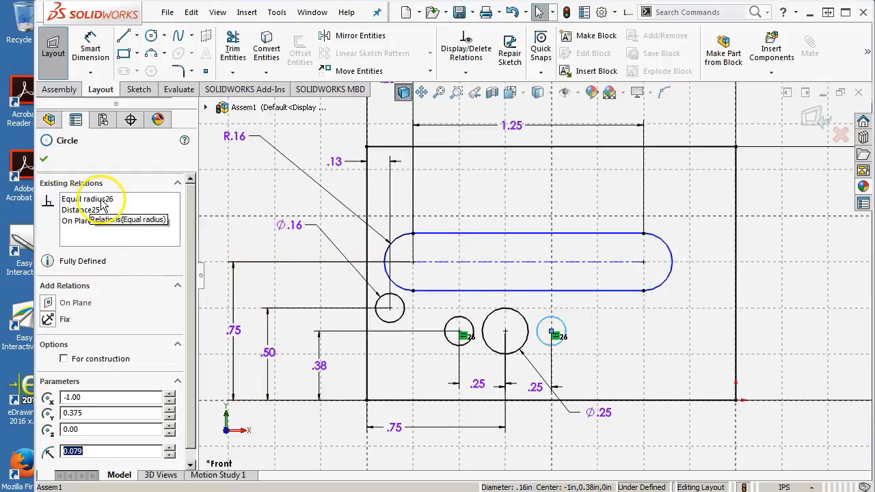
{"action": "left_click", "coordinate": [634, 344]}
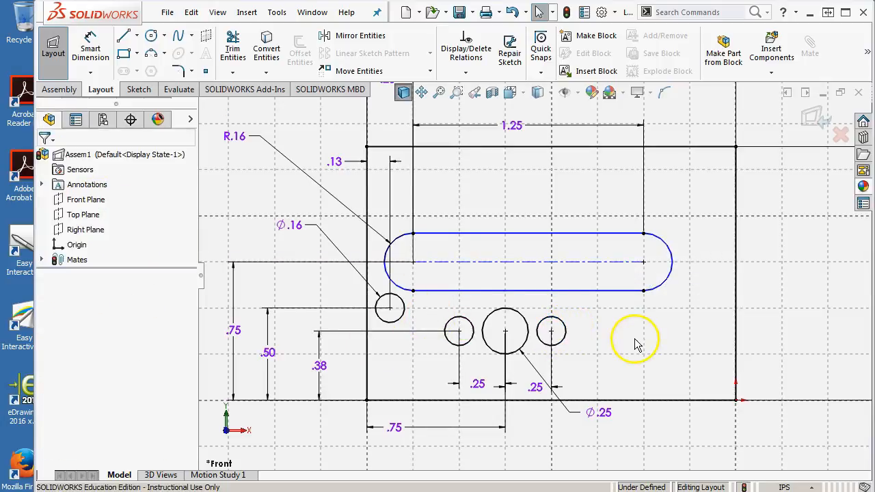
Step: Hide the sketch grid behind the layout
{"action": "scroll", "coordinate": [638, 214], "scroll_direction": "up", "scroll_amount": 2}
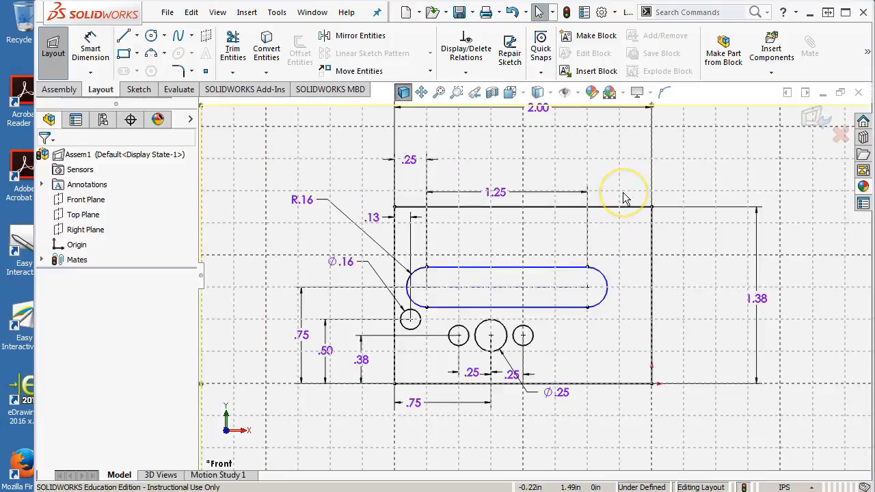
{"action": "left_click", "coordinate": [557, 319]}
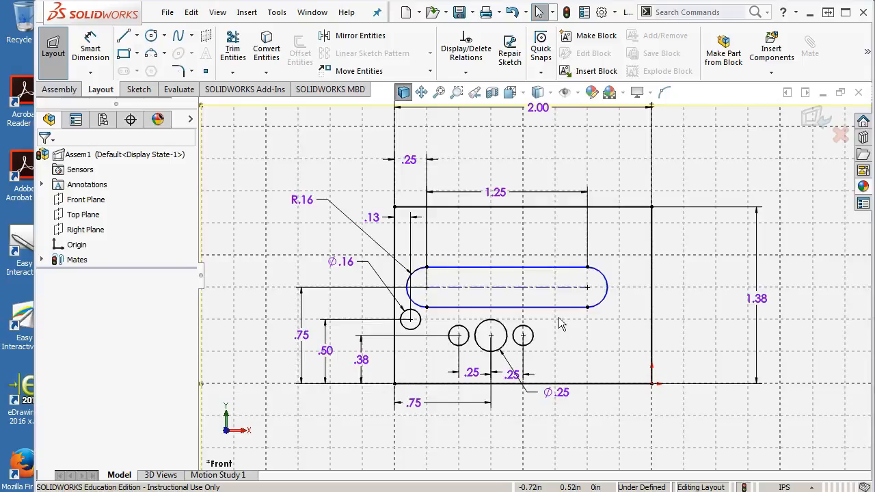
{"action": "scroll", "coordinate": [730, 196], "scroll_direction": "up", "scroll_amount": 1}
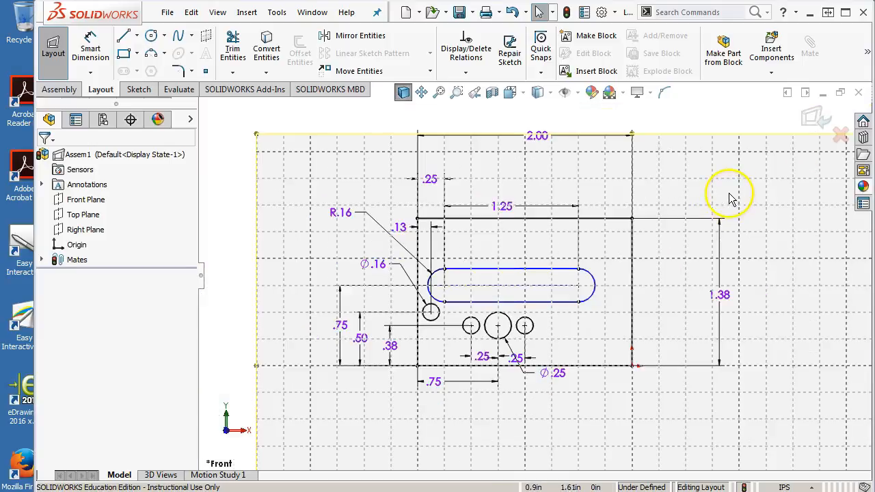
{"action": "double_click", "coordinate": [729, 193]}
{"action": "scroll", "coordinate": [530, 326], "scroll_direction": "down", "scroll_amount": 1}
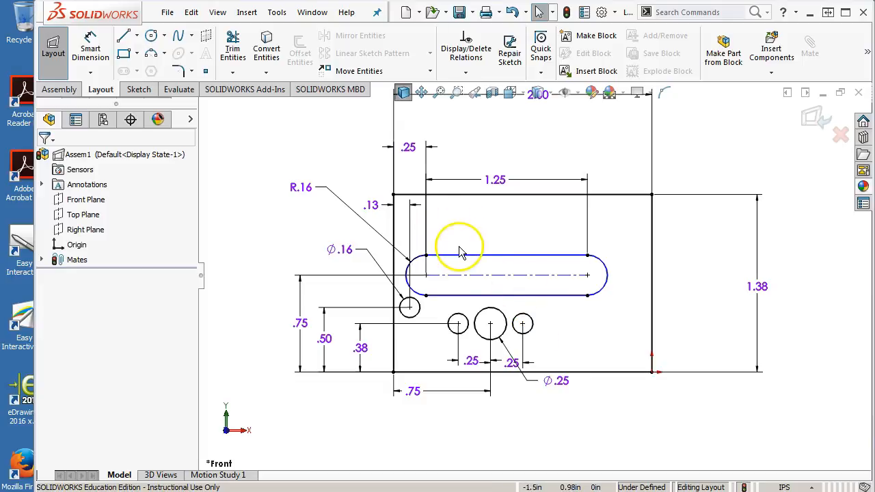
{"action": "scroll", "coordinate": [585, 236], "scroll_direction": "up", "scroll_amount": 1}
{"action": "scroll", "coordinate": [585, 231], "scroll_direction": "up", "scroll_amount": 2}
{"action": "scroll", "coordinate": [619, 179], "scroll_direction": "down", "scroll_amount": 2}
{"action": "scroll", "coordinate": [619, 180], "scroll_direction": "up", "scroll_amount": 1}
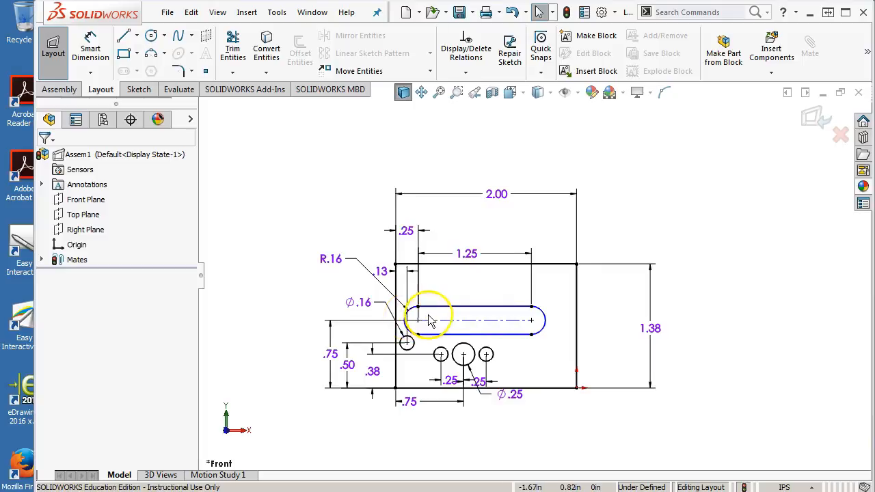
{"action": "scroll", "coordinate": [438, 329], "scroll_direction": "down", "scroll_amount": 1}
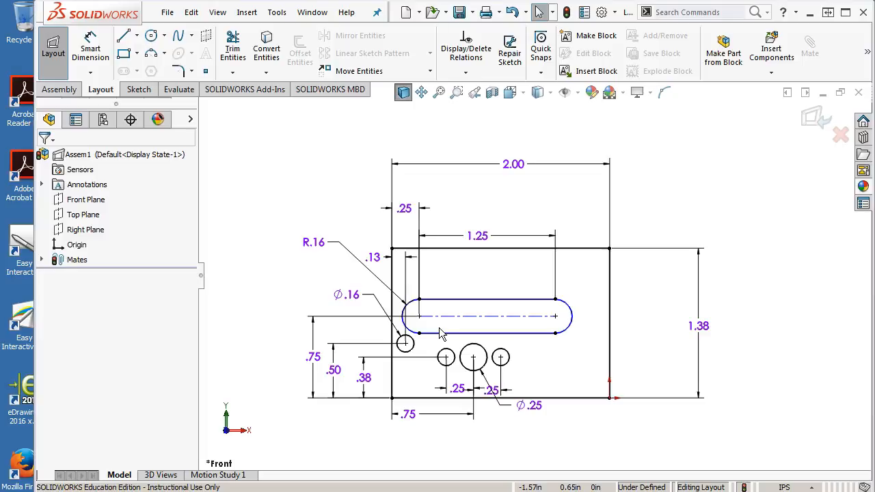
{"action": "scroll", "coordinate": [436, 349], "scroll_direction": "up", "scroll_amount": 1}
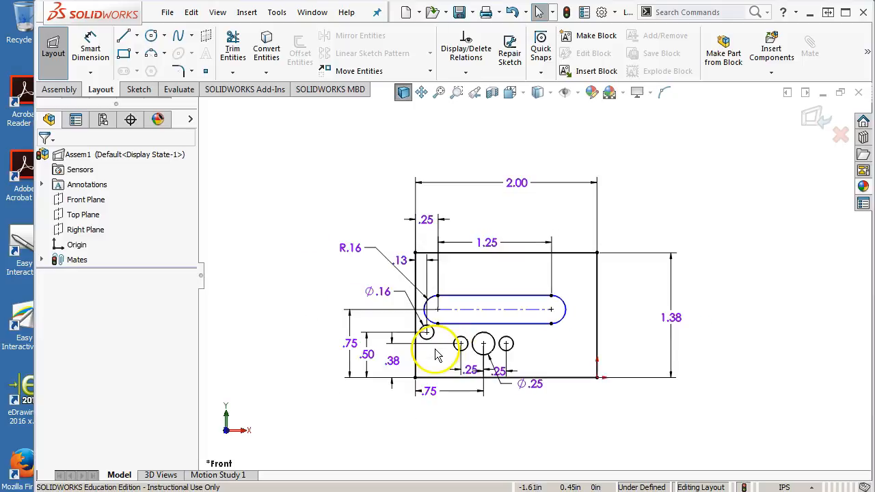
Step: Window-select the whole side-frame sketch and make a block with its insertion point at the rectangle's lower-right corner on the origin
{"action": "mouse_move", "coordinate": [319, 411]}
{"action": "left_mouse_down"}
{"action": "mouse_move", "coordinate": [443, 259]}
{"action": "mouse_move", "coordinate": [719, 149]}
{"action": "left_mouse_up"}
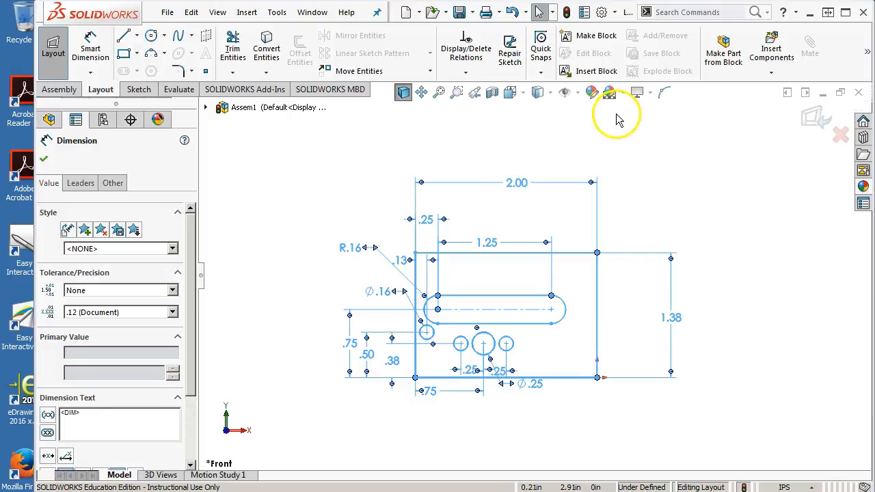
{"action": "left_click", "coordinate": [590, 36]}
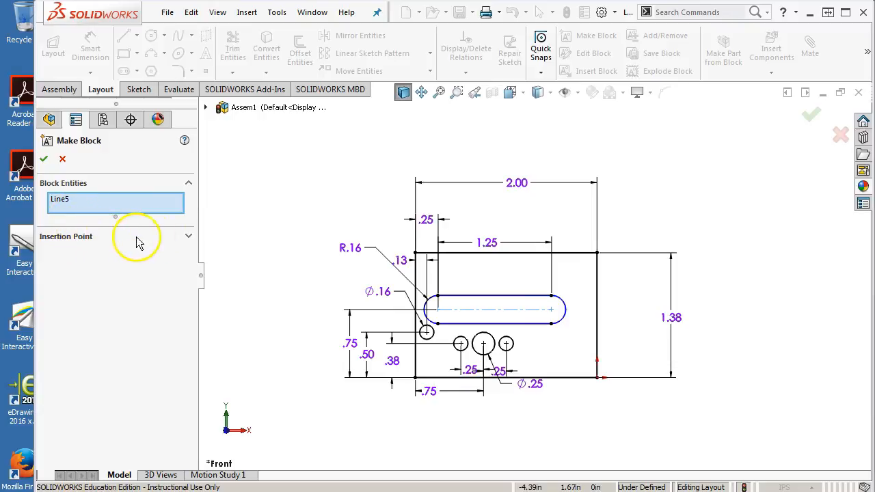
{"action": "left_click", "coordinate": [189, 236]}
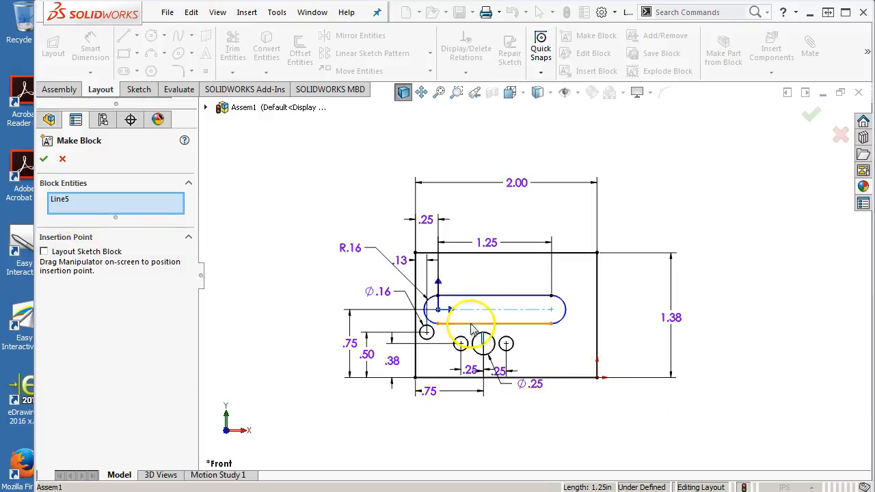
{"action": "left_click_drag", "start_coordinate": [441, 311], "coordinate": [600, 381]}
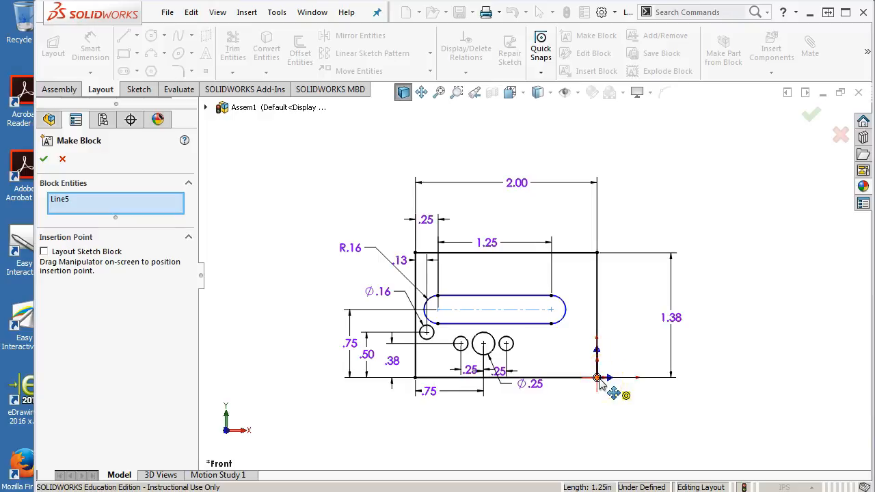
{"action": "left_click", "coordinate": [606, 395]}
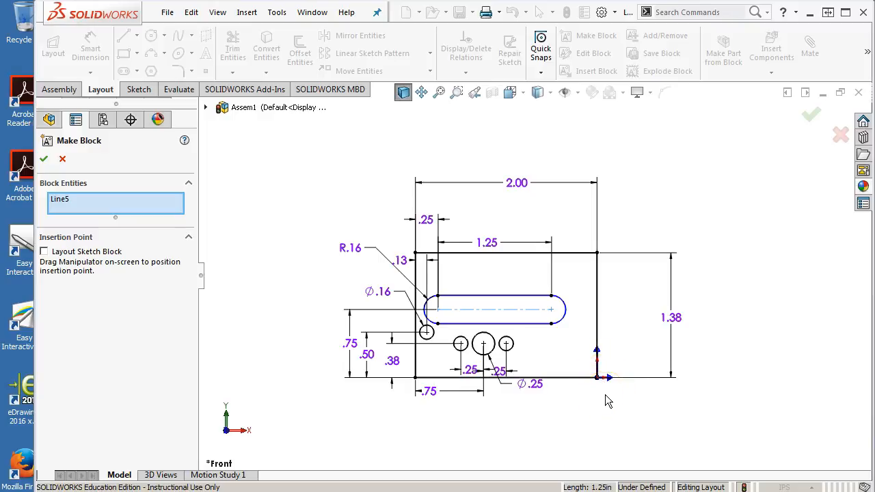
{"action": "scroll", "coordinate": [520, 356], "scroll_direction": "down", "scroll_amount": 2}
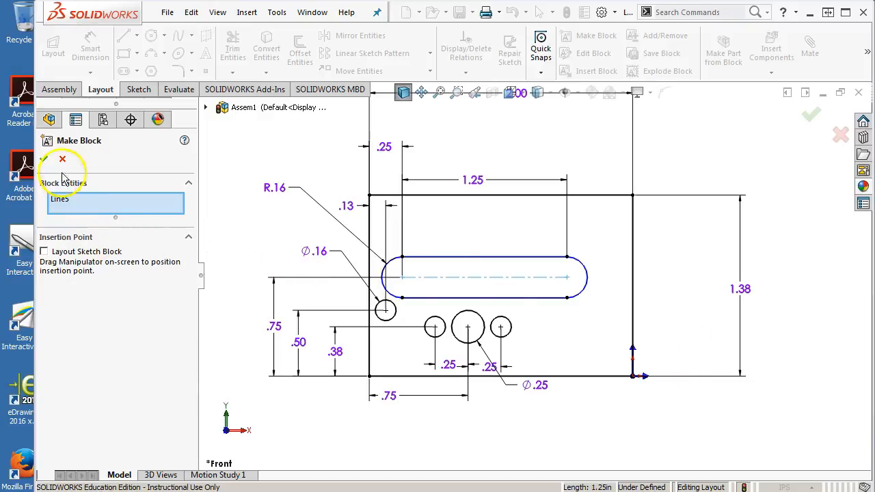
{"action": "left_click", "coordinate": [44, 159]}
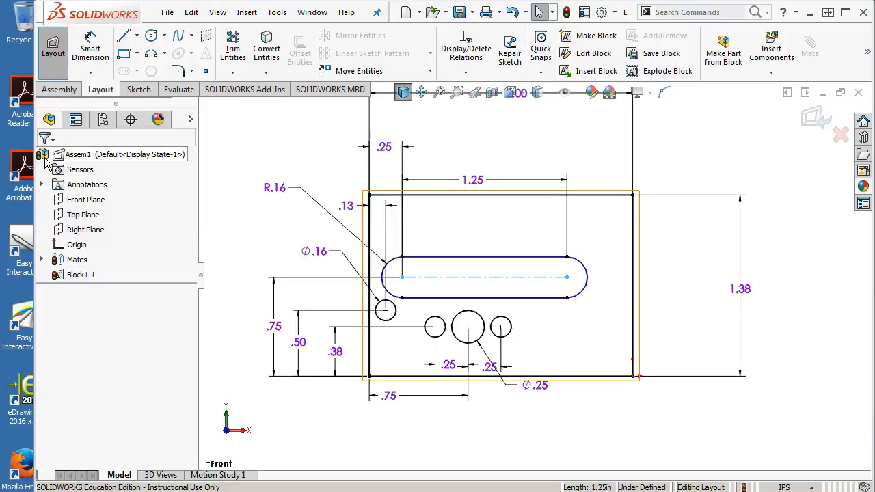
Step: Select the new block in the design tree to examine which sketch entities it contains
{"action": "left_click", "coordinate": [694, 133]}
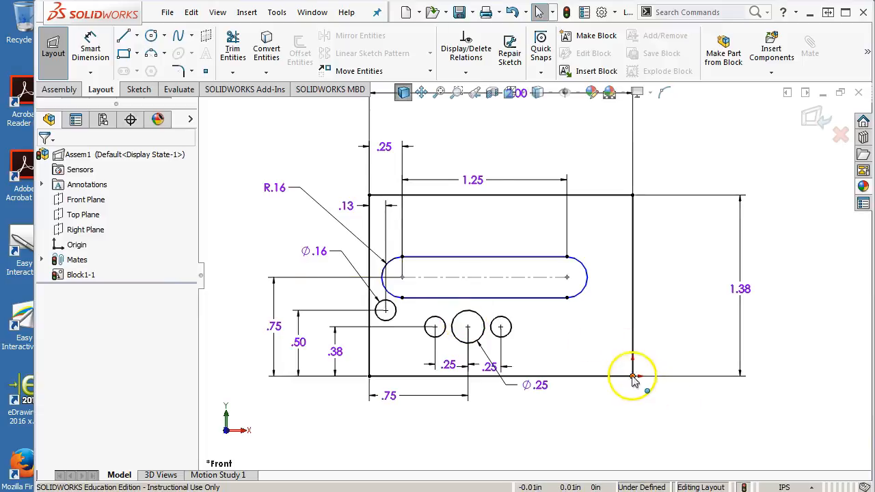
{"action": "scroll", "coordinate": [634, 382], "scroll_direction": "up", "scroll_amount": 2}
{"action": "scroll", "coordinate": [562, 254], "scroll_direction": "down", "scroll_amount": 1}
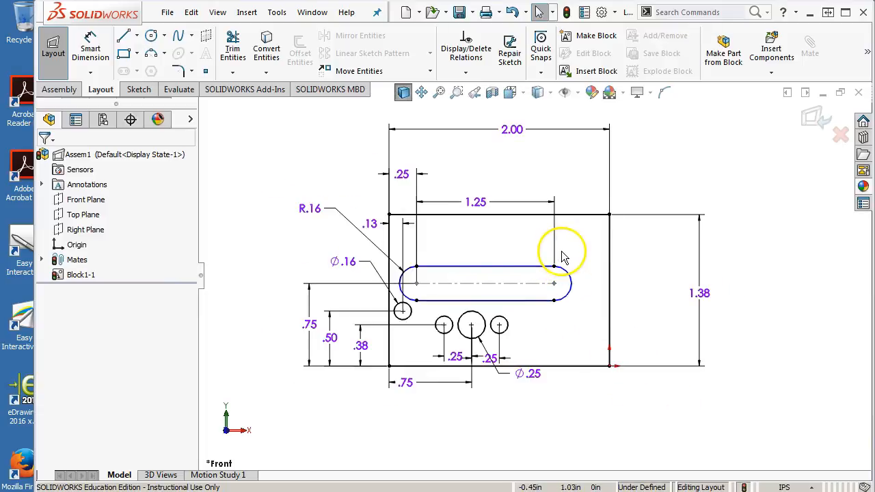
{"action": "left_click", "coordinate": [85, 279]}
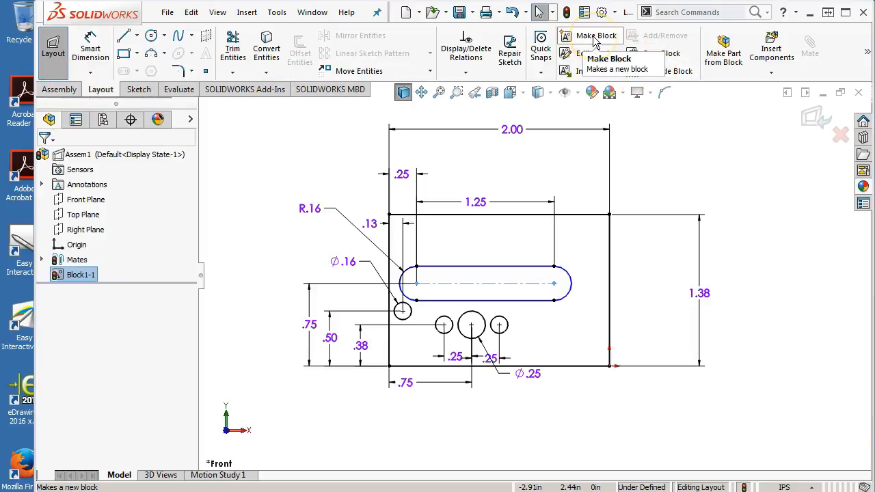
Step: Try to move the rectangle's lower-right corner off the origin and check the commands available for the block
{"action": "left_click_drag", "start_coordinate": [609, 366], "coordinate": [620, 340]}
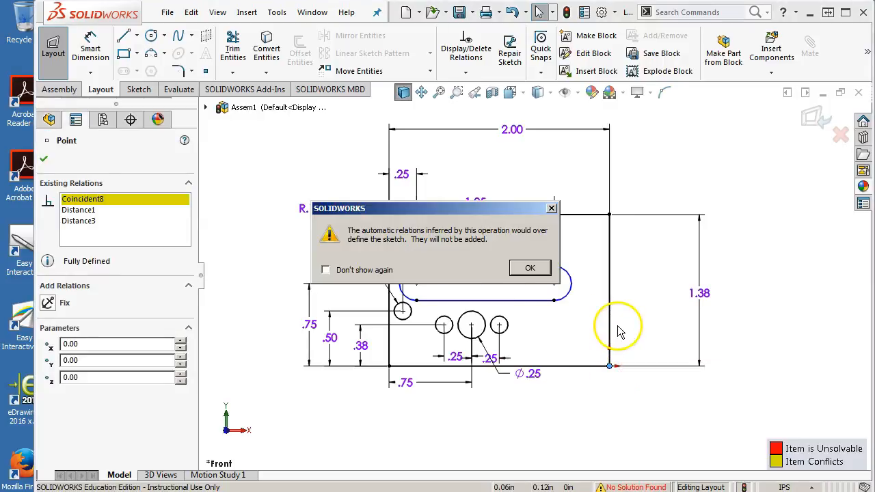
{"action": "left_click", "coordinate": [528, 270]}
{"action": "left_click", "coordinate": [578, 414]}
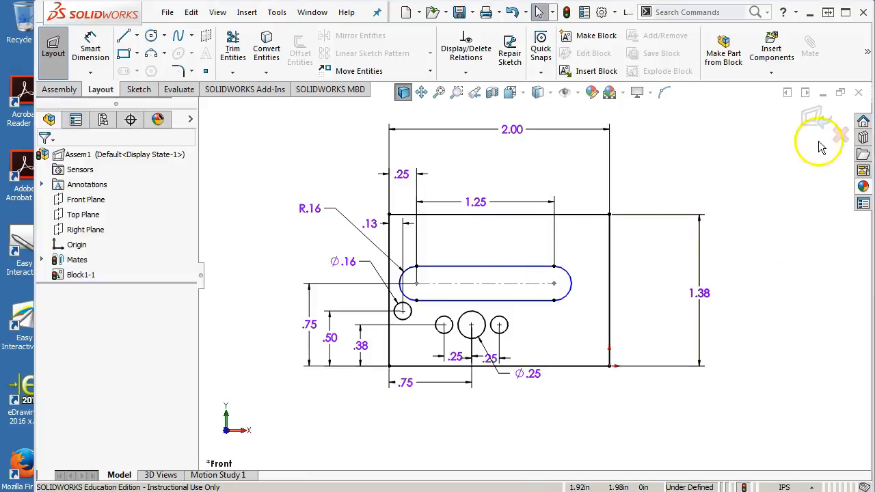
{"action": "right_click", "coordinate": [65, 276]}
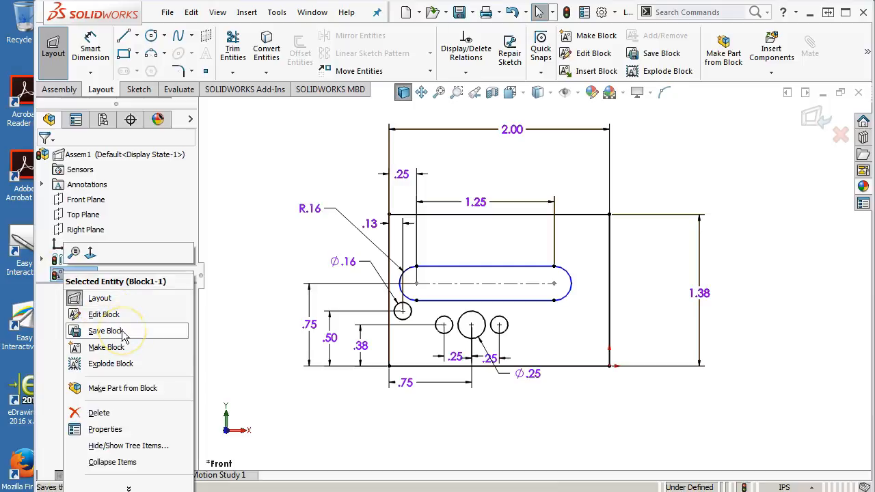
{"action": "left_click", "coordinate": [254, 264]}
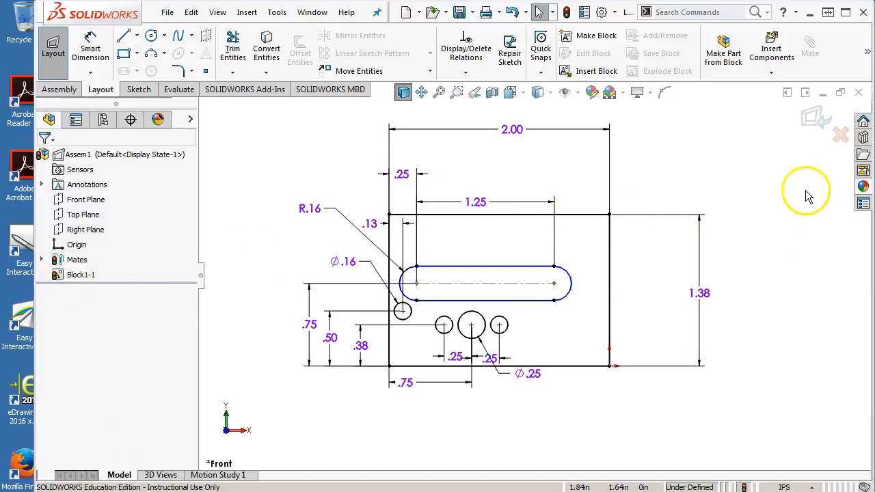
Step: Delete the coincident relation between the rectangle's lower-right corner and the origin, and move the corner away from the origin
{"action": "left_click", "coordinate": [609, 368]}
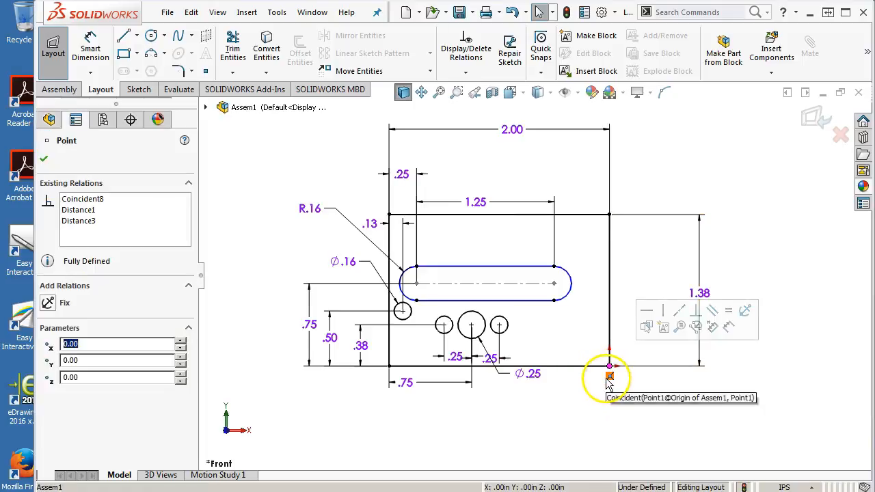
{"action": "key", "text": "Delete"}
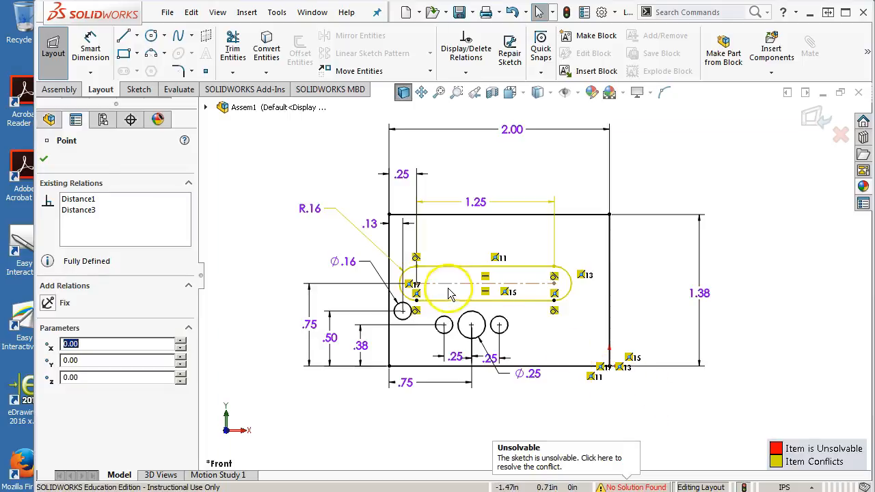
{"action": "mouse_move", "coordinate": [609, 366]}
{"action": "left_mouse_down"}
{"action": "mouse_move", "coordinate": [598, 320]}
{"action": "mouse_move", "coordinate": [567, 344]}
{"action": "mouse_move", "coordinate": [610, 317]}
{"action": "mouse_move", "coordinate": [577, 333]}
{"action": "mouse_move", "coordinate": [591, 353]}
{"action": "left_mouse_up"}
{"action": "left_click", "coordinate": [597, 429]}
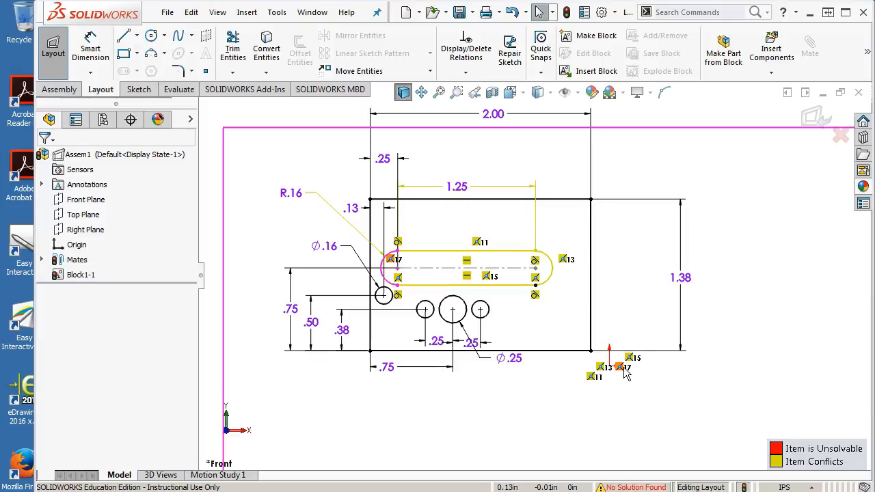
{"action": "left_click", "coordinate": [86, 199]}
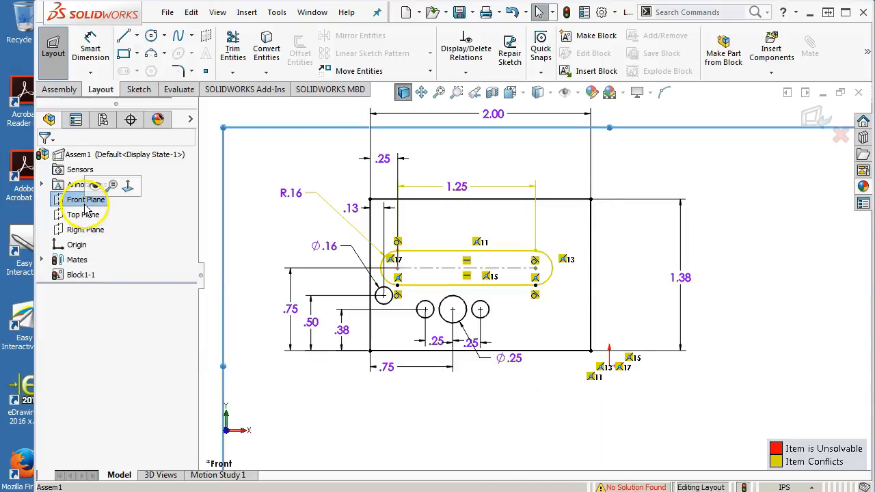
{"action": "scroll", "coordinate": [569, 263], "scroll_direction": "down", "scroll_amount": 1}
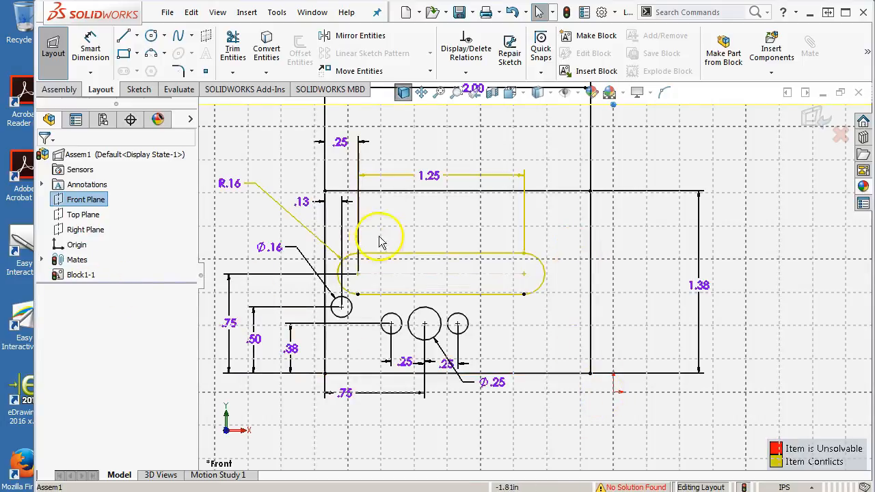
{"action": "key", "text": "z"}
{"action": "left_click", "coordinate": [277, 120]}
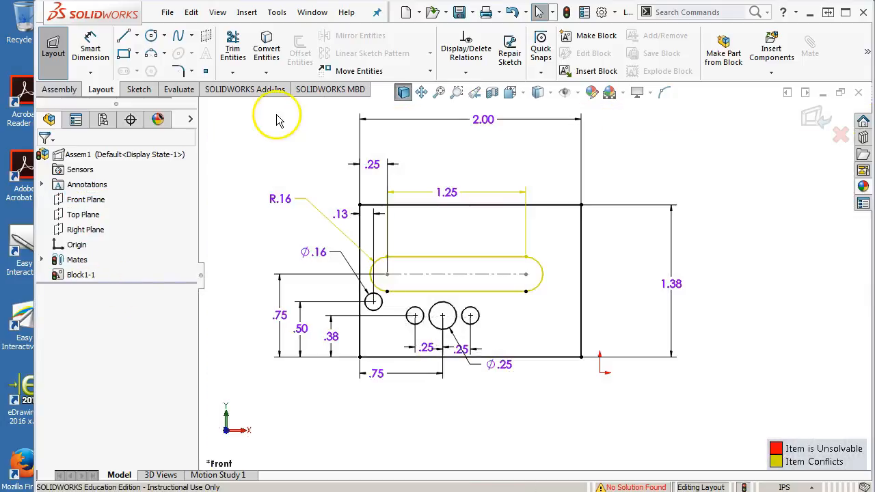
Step: Open the block for editing, check the relations on both endpoints of the slot's centerline, and exit the block edit
{"action": "right_click", "coordinate": [83, 275]}
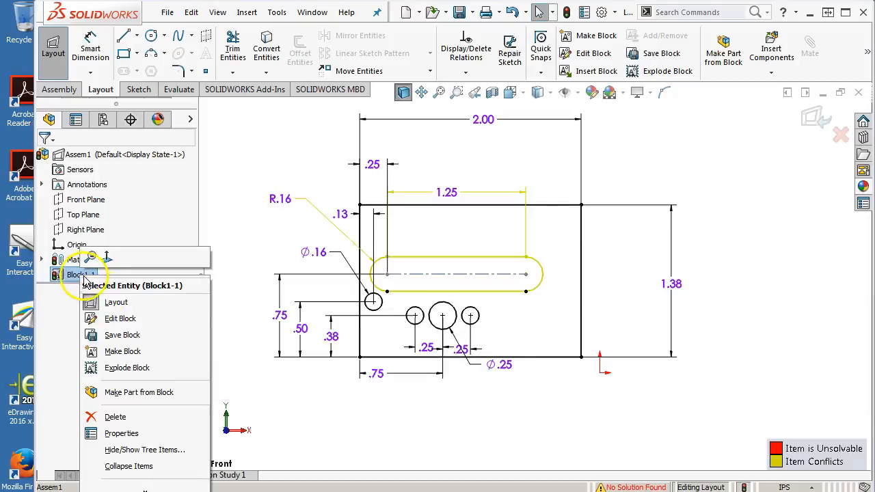
{"action": "left_click", "coordinate": [120, 319]}
{"action": "scroll", "coordinate": [547, 276], "scroll_direction": "down", "scroll_amount": 2}
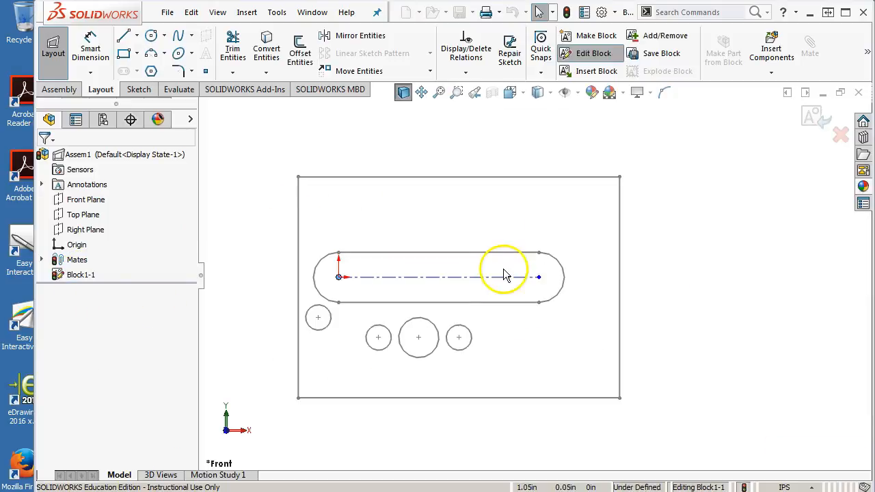
{"action": "left_click", "coordinate": [539, 277]}
{"action": "left_click", "coordinate": [339, 277]}
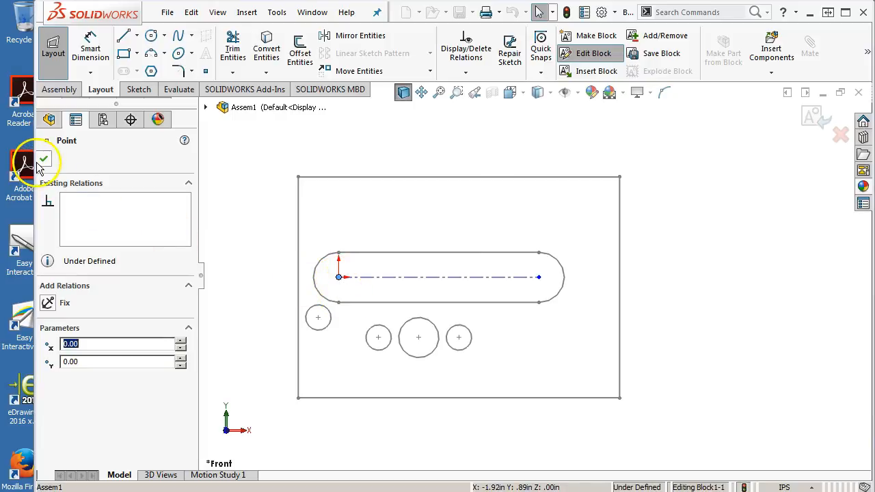
{"action": "left_click", "coordinate": [814, 117]}
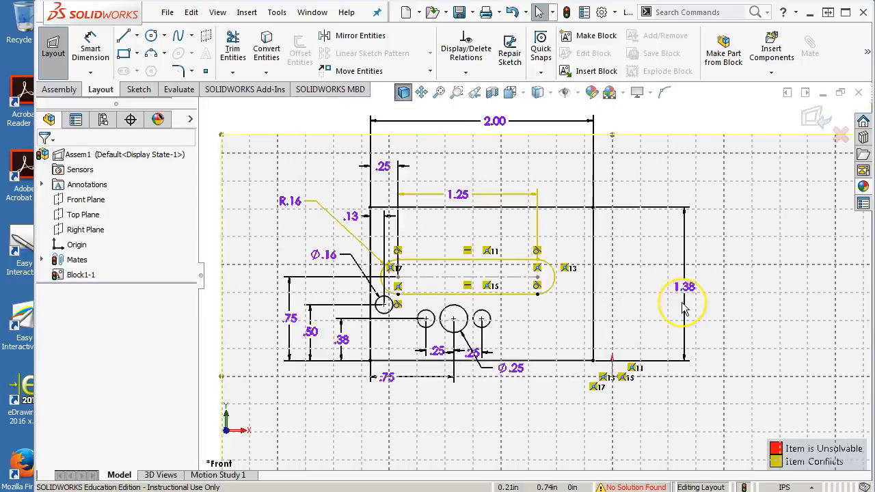
Step: Reopen the block for editing, look over its sketch entities and available commands, and return to the layout
{"action": "left_click", "coordinate": [79, 276]}
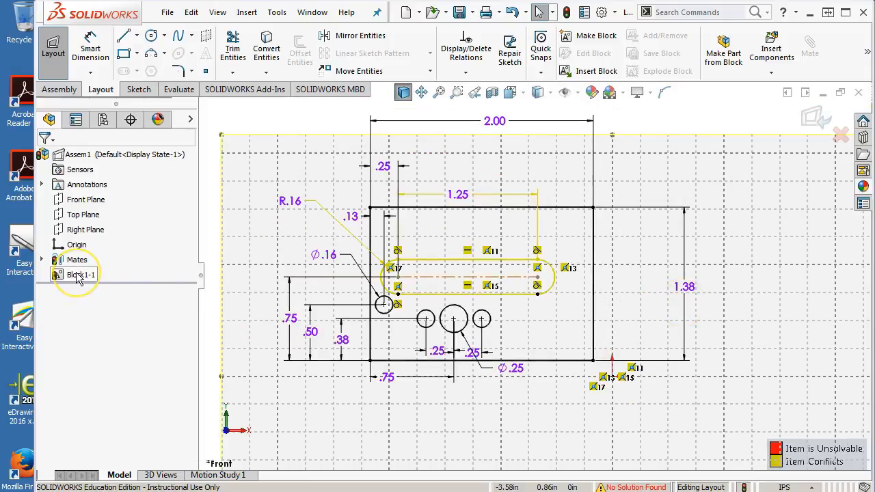
{"action": "right_click", "coordinate": [78, 276]}
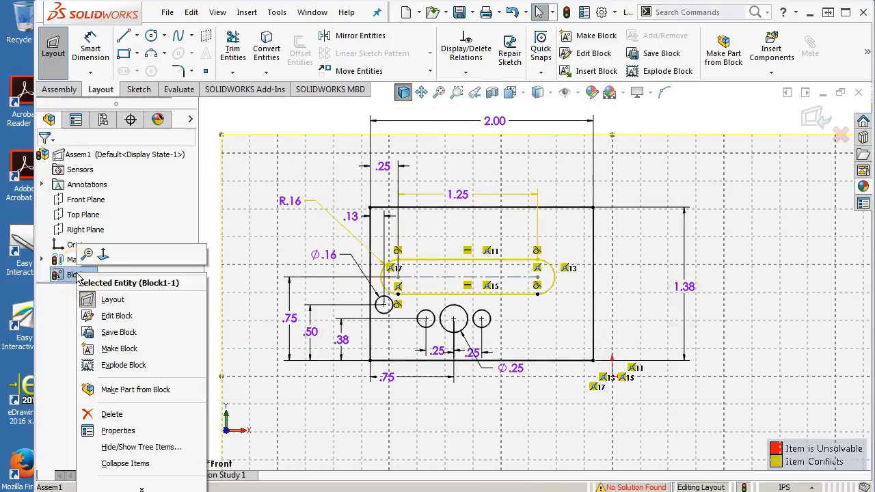
{"action": "left_click", "coordinate": [599, 426]}
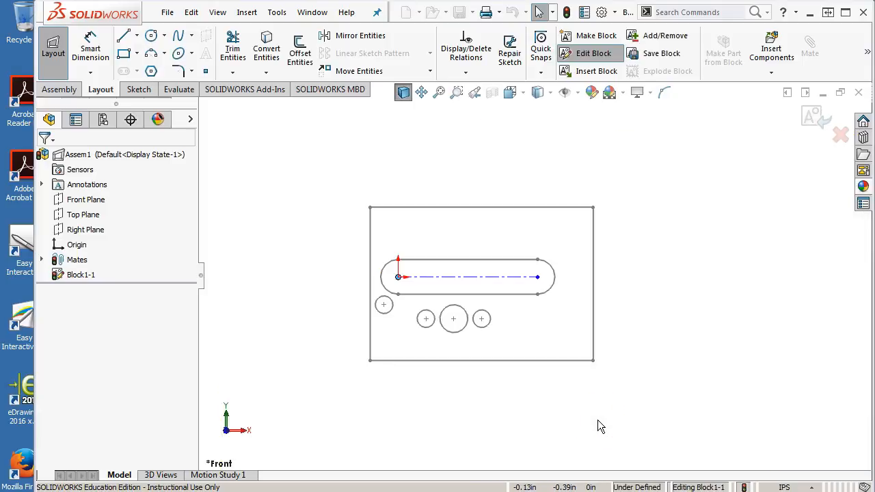
{"action": "left_click", "coordinate": [598, 414]}
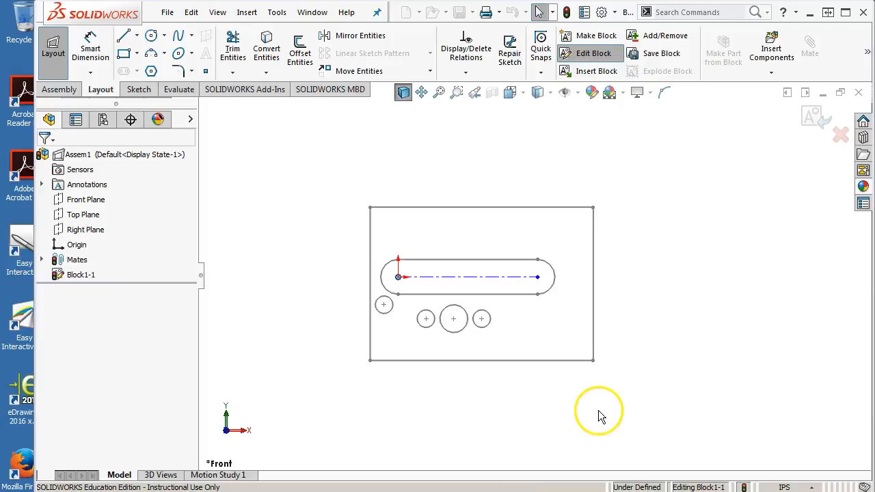
{"action": "right_click", "coordinate": [91, 275]}
{"action": "left_click", "coordinate": [279, 252]}
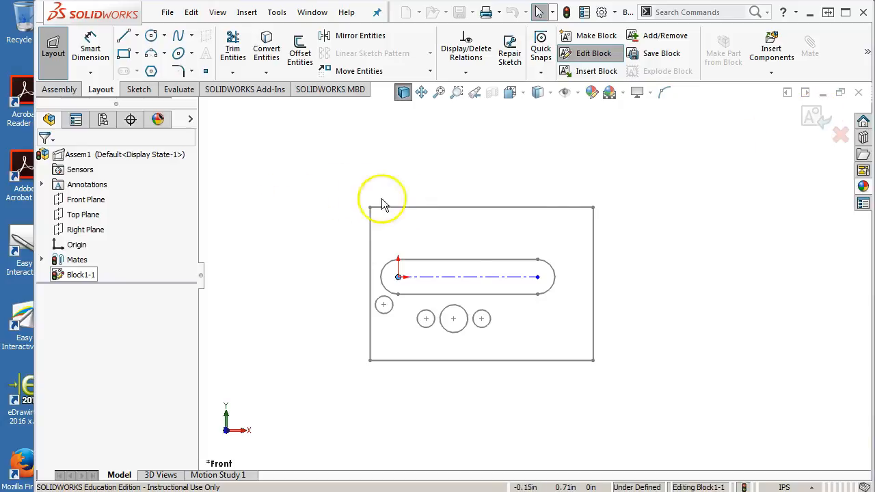
{"action": "right_click", "coordinate": [412, 212]}
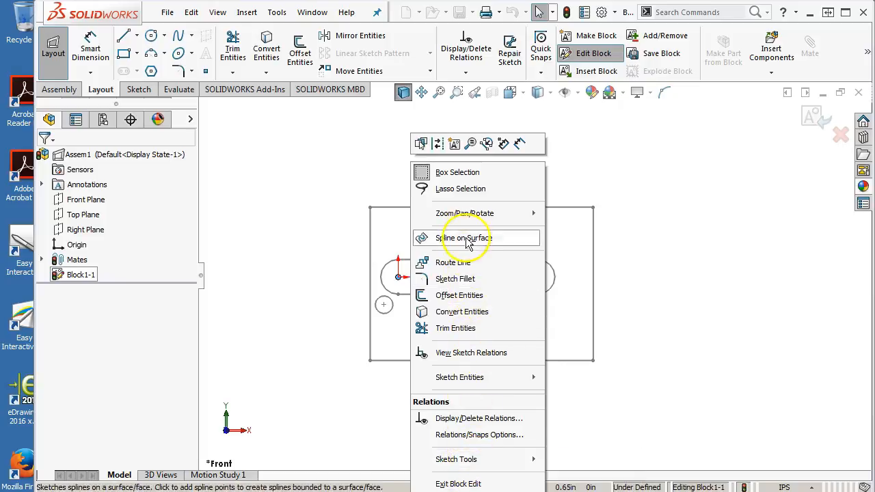
{"action": "left_click", "coordinate": [653, 167]}
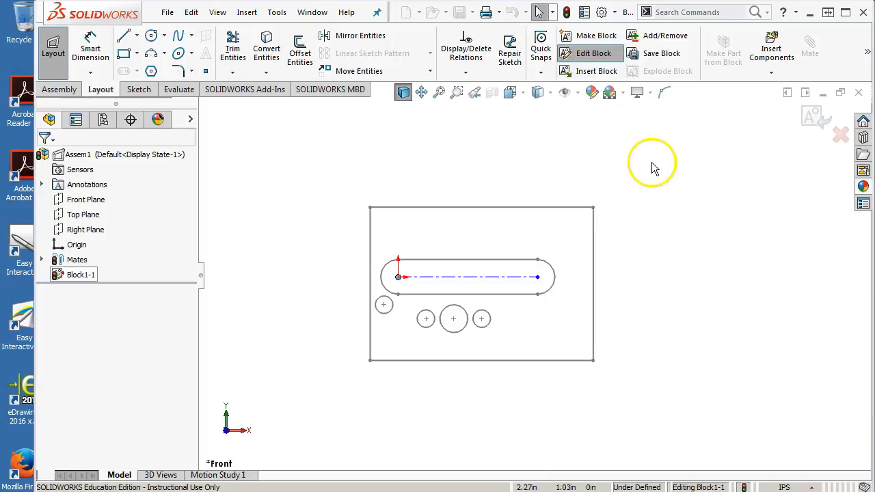
{"action": "left_click", "coordinate": [815, 116]}
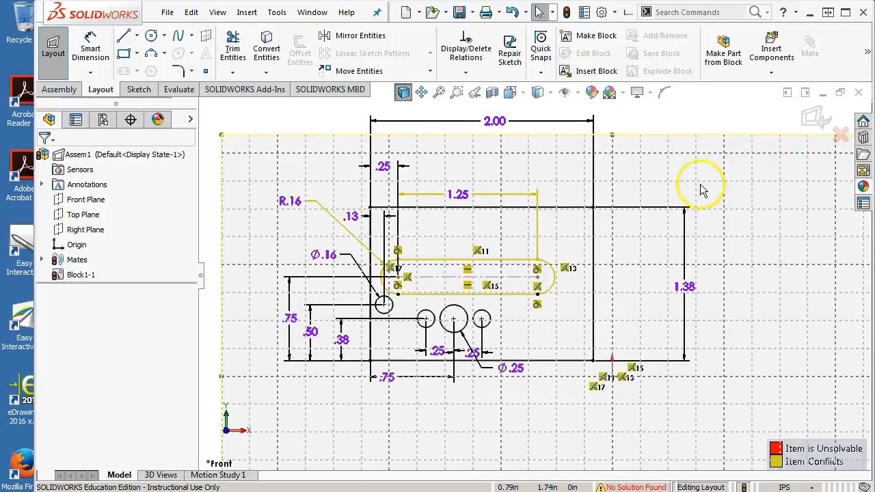
Step: Move the rectangle's lower-right corner to about X -0.10, Y 0.38 in from the origin
{"action": "left_click", "coordinate": [707, 128]}
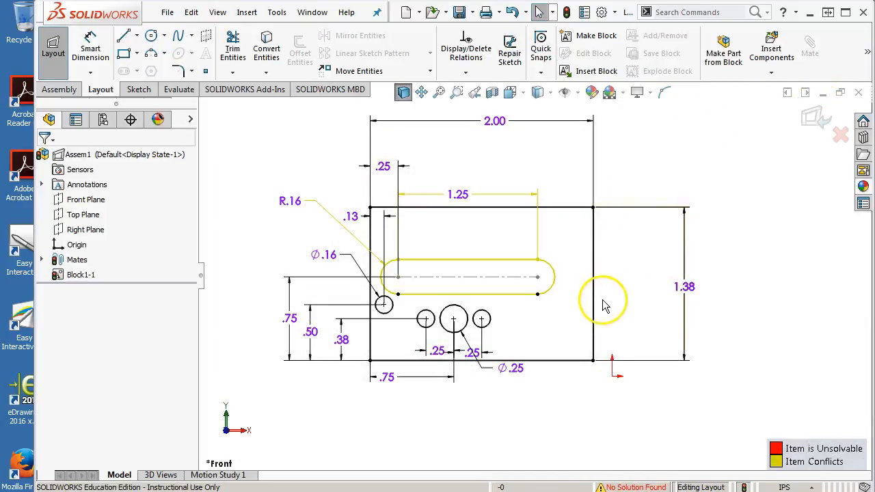
{"action": "left_click_drag", "start_coordinate": [593, 360], "coordinate": [604, 335]}
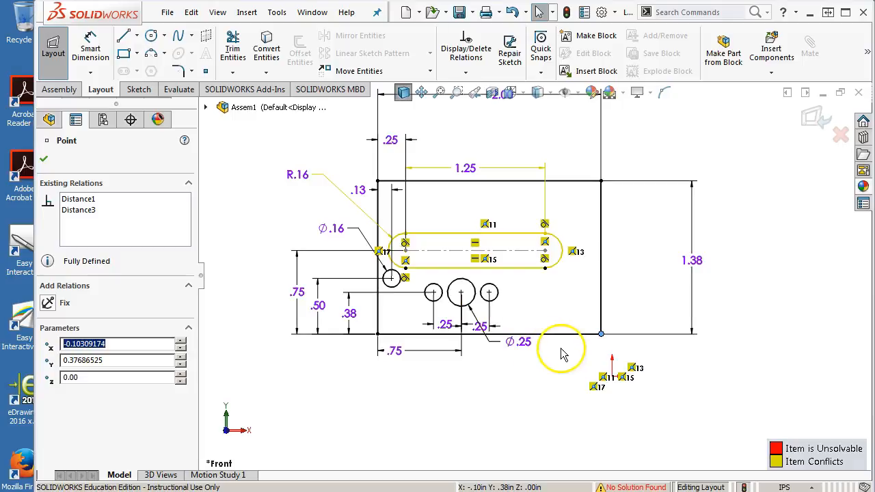
{"action": "left_click", "coordinate": [43, 161]}
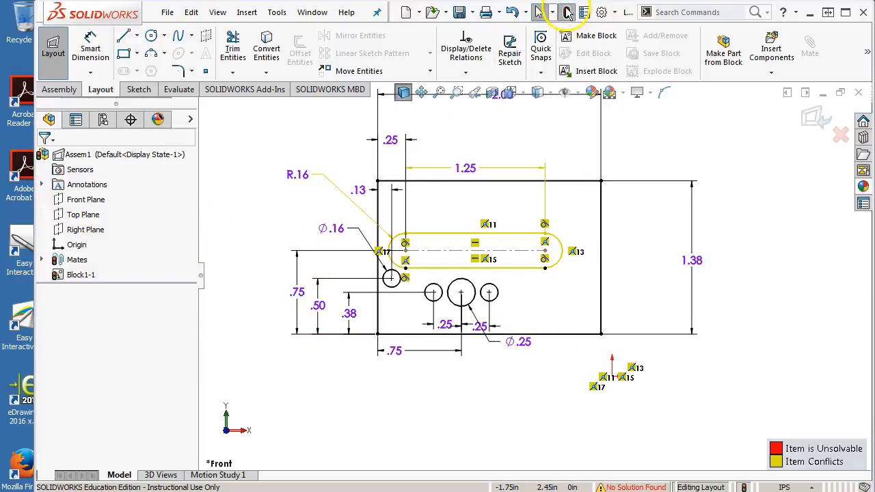
Step: Rebuild the assembly out of the layout and examine the layout mates for conflicts
{"action": "left_click", "coordinate": [566, 12]}
{"action": "left_click", "coordinate": [450, 225]}
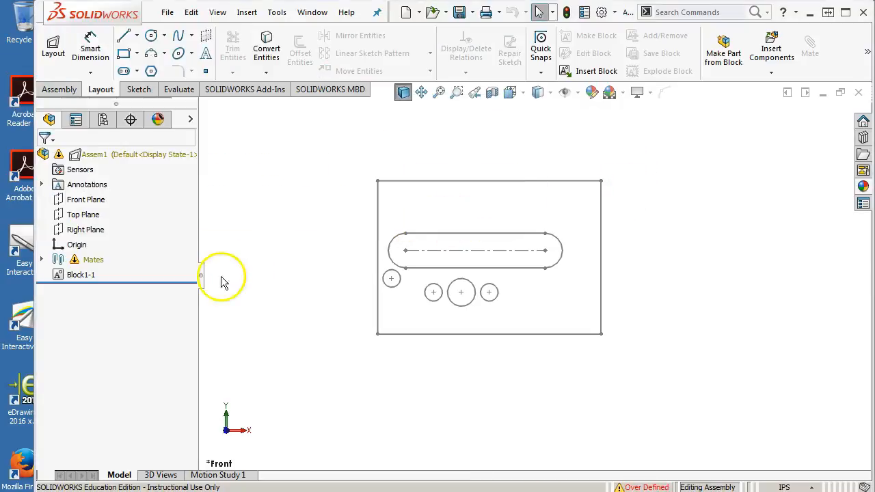
{"action": "left_click", "coordinate": [42, 261]}
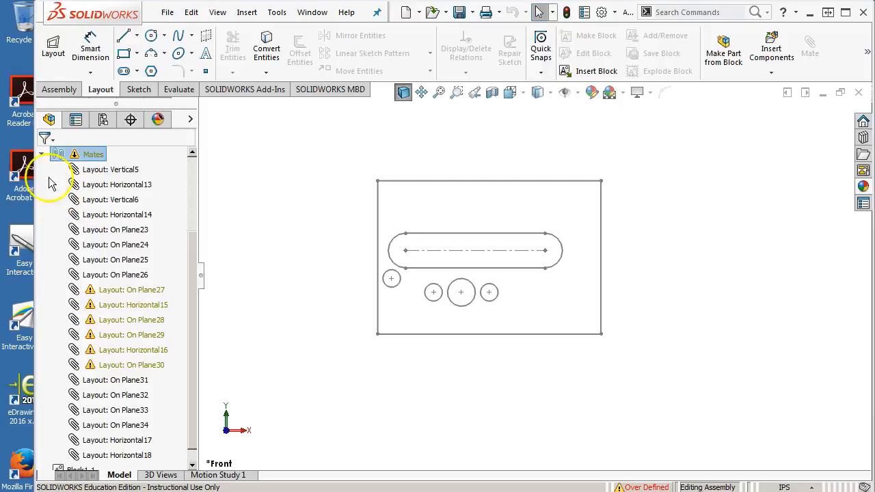
{"action": "left_click", "coordinate": [43, 155]}
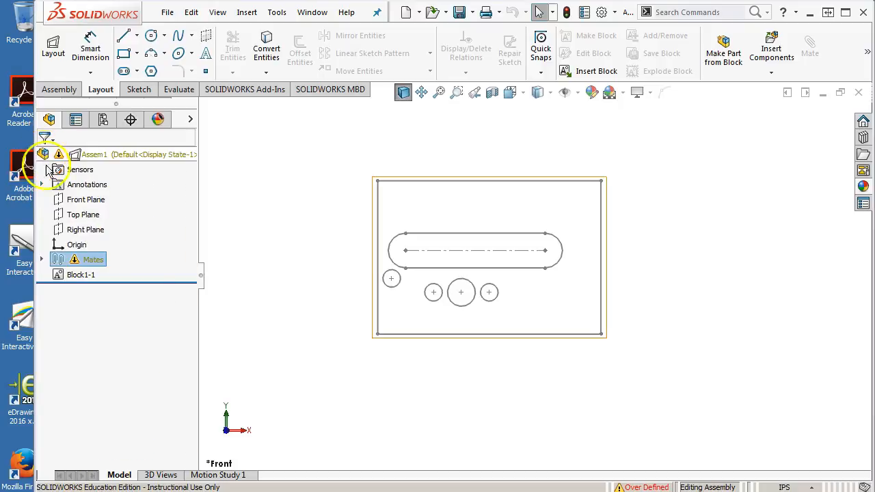
Step: Reopen the layout for editing and explode the block back into individual sketch entities
{"action": "right_click", "coordinate": [75, 275]}
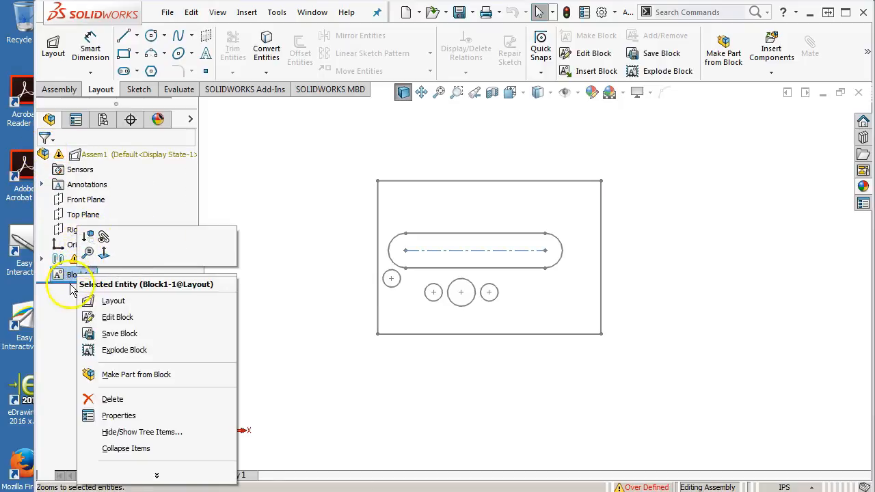
{"action": "left_click", "coordinate": [114, 301]}
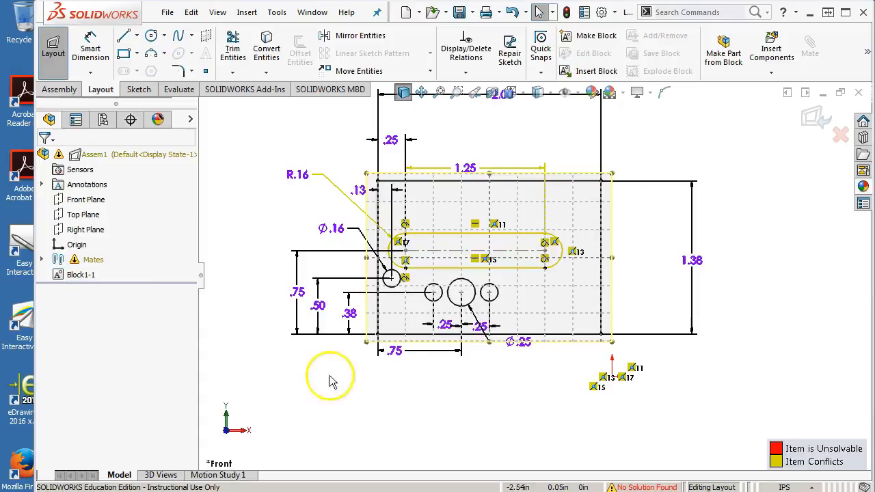
{"action": "right_click", "coordinate": [82, 277]}
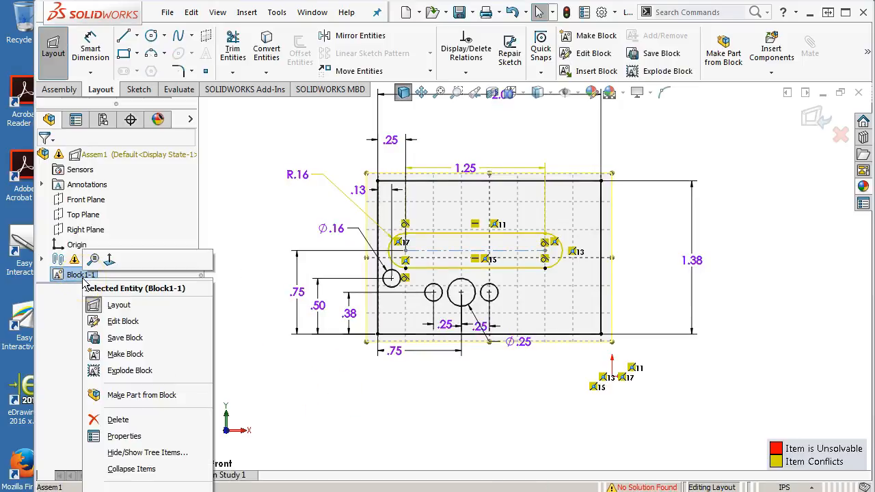
{"action": "left_click", "coordinate": [133, 372]}
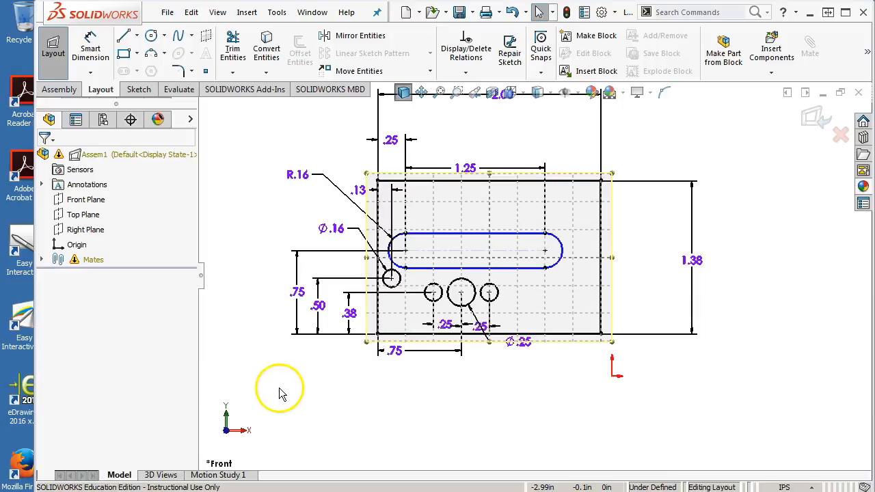
Step: Select the slot's horizontal centerline and check its existing relations
{"action": "scroll", "coordinate": [472, 251], "scroll_direction": "down", "scroll_amount": 1}
{"action": "left_click", "coordinate": [485, 254]}
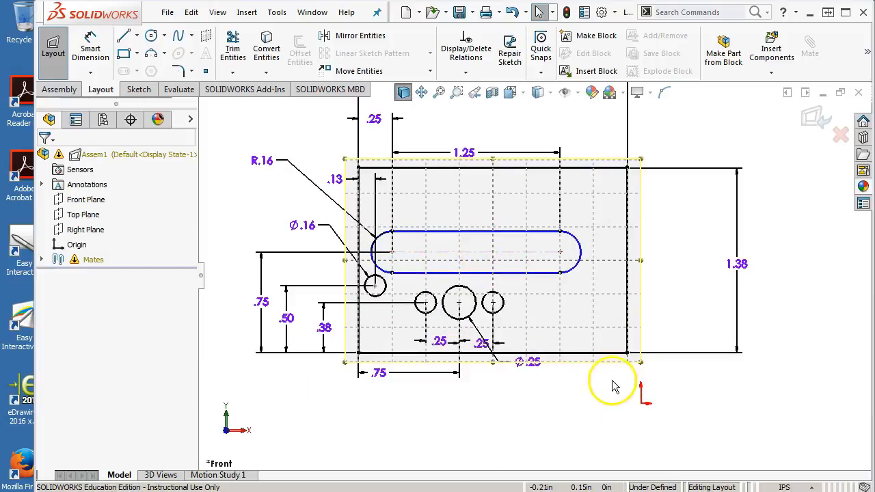
{"action": "scroll", "coordinate": [617, 358], "scroll_direction": "down", "scroll_amount": 2}
{"action": "scroll", "coordinate": [512, 253], "scroll_direction": "up", "scroll_amount": 3}
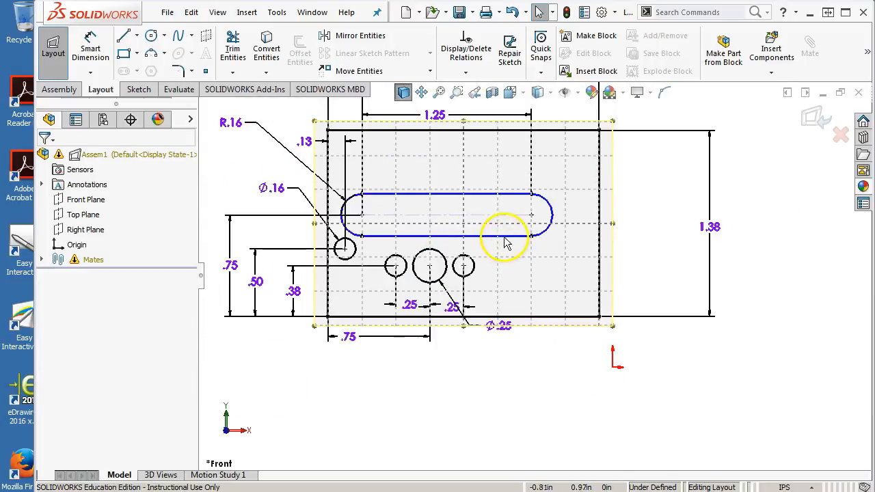
{"action": "left_click", "coordinate": [477, 216]}
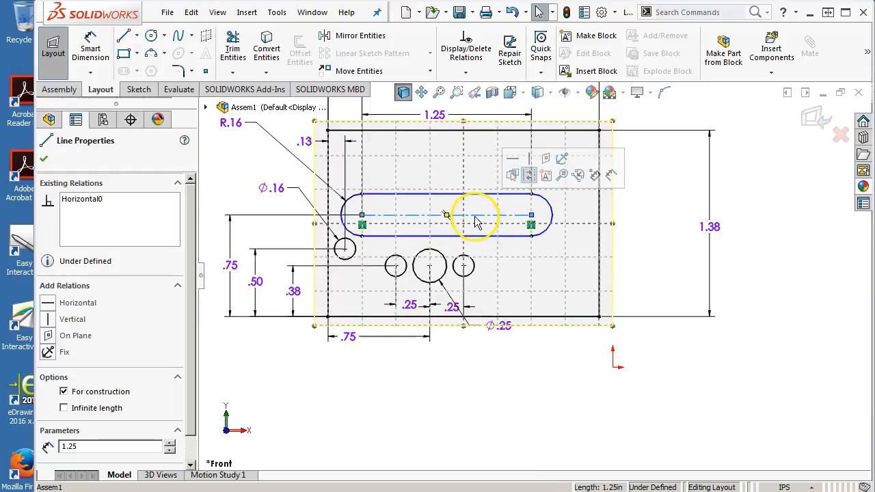
Step: Move the rectangle's lower-right corner to about X -0.20, Y 0.16 in from the origin
{"action": "left_click", "coordinate": [351, 387]}
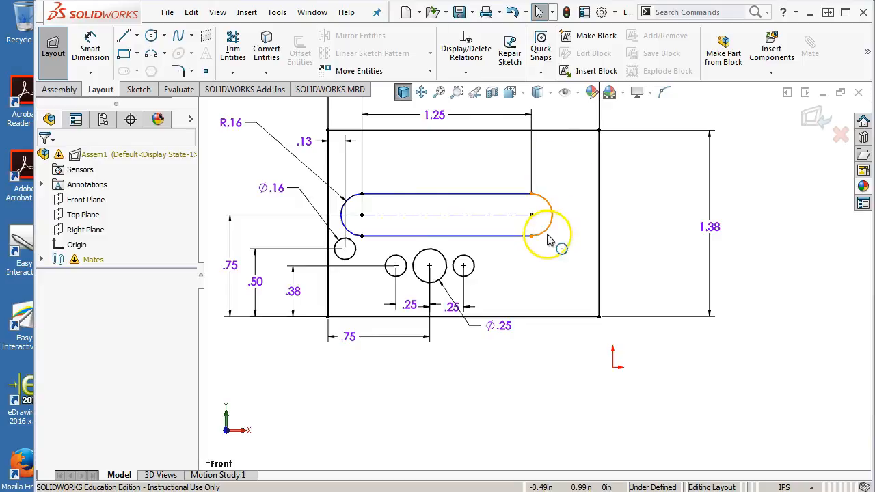
{"action": "scroll", "coordinate": [504, 219], "scroll_direction": "down", "scroll_amount": 1}
{"action": "scroll", "coordinate": [504, 219], "scroll_direction": "up", "scroll_amount": 1}
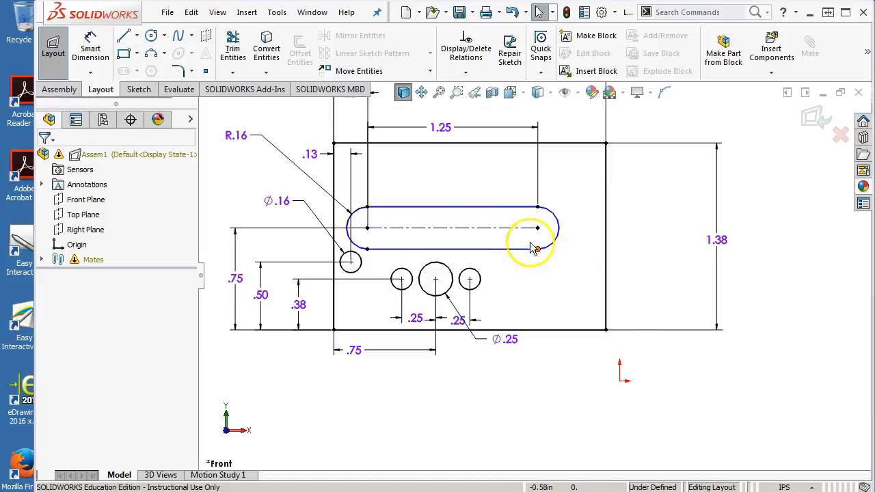
{"action": "left_click", "coordinate": [605, 331]}
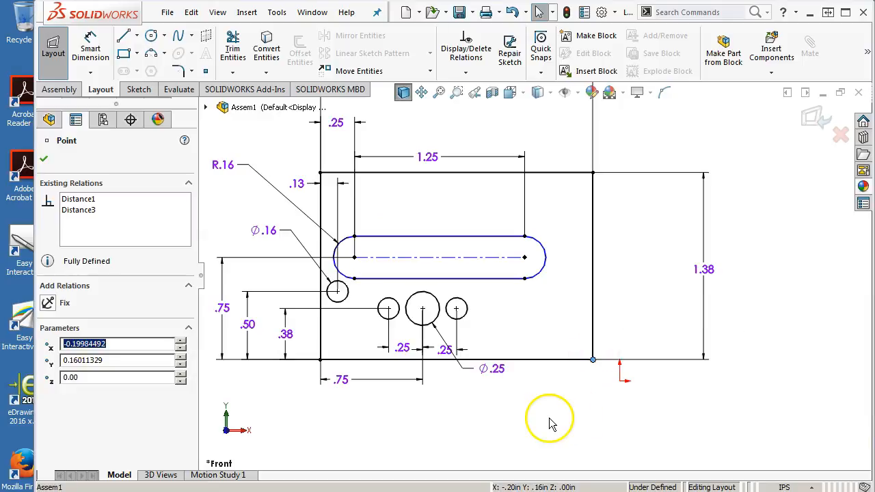
Step: Try to make a block from all the side frame's sketch entities, check which entities are included, and cancel the command
{"action": "scroll", "coordinate": [551, 421], "scroll_direction": "up", "scroll_amount": 2}
{"action": "left_click_drag", "start_coordinate": [585, 191], "coordinate": [368, 363]}
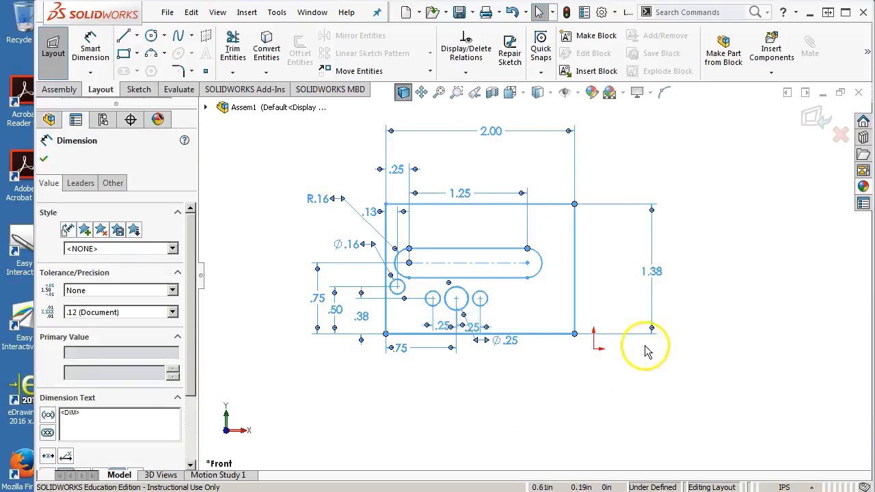
{"action": "left_click", "coordinate": [595, 38]}
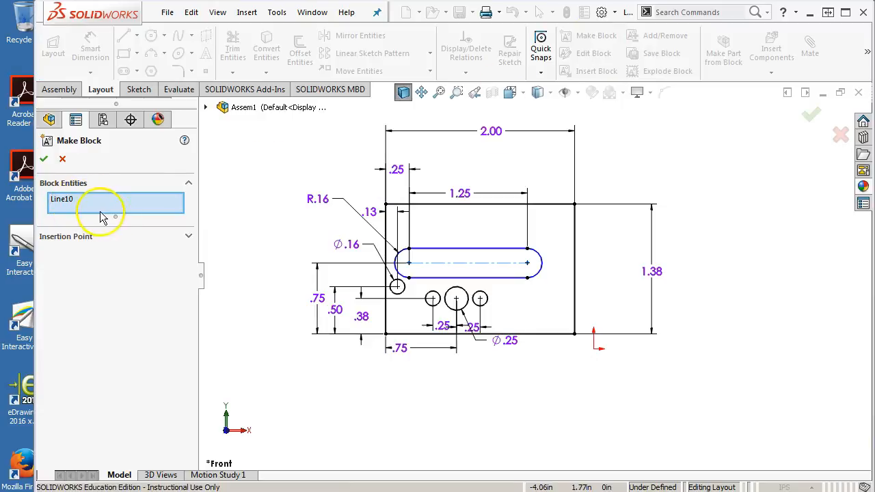
{"action": "left_click_drag", "start_coordinate": [113, 218], "coordinate": [103, 284]}
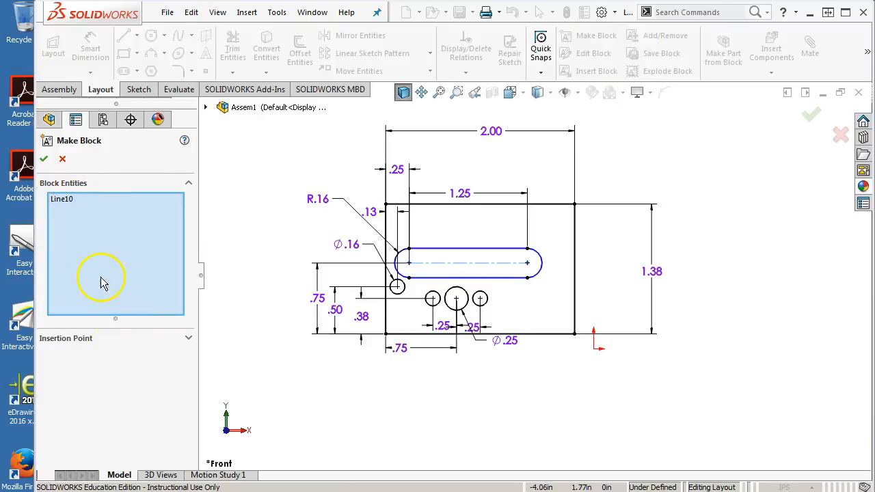
{"action": "left_click", "coordinate": [67, 199]}
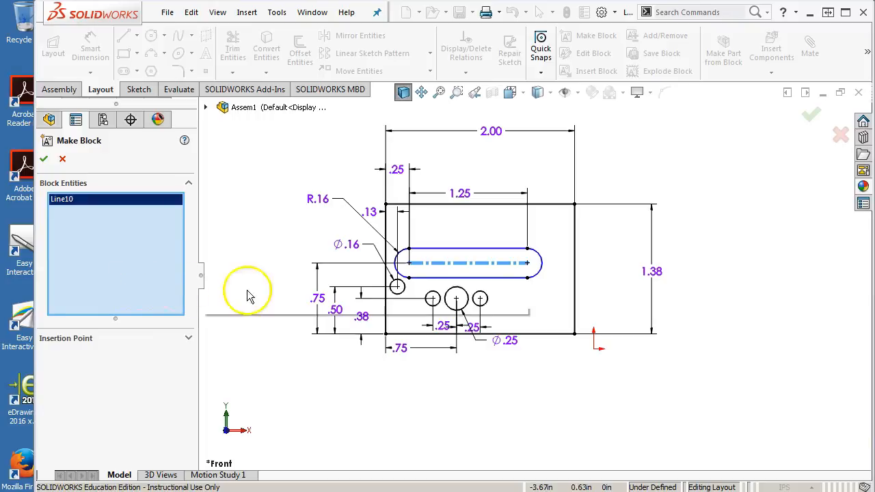
{"action": "left_click", "coordinate": [350, 377]}
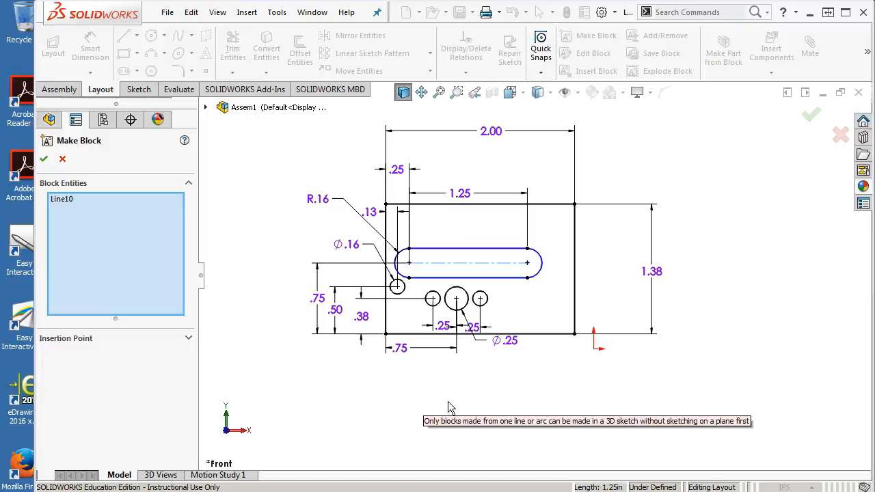
{"action": "left_click", "coordinate": [63, 159]}
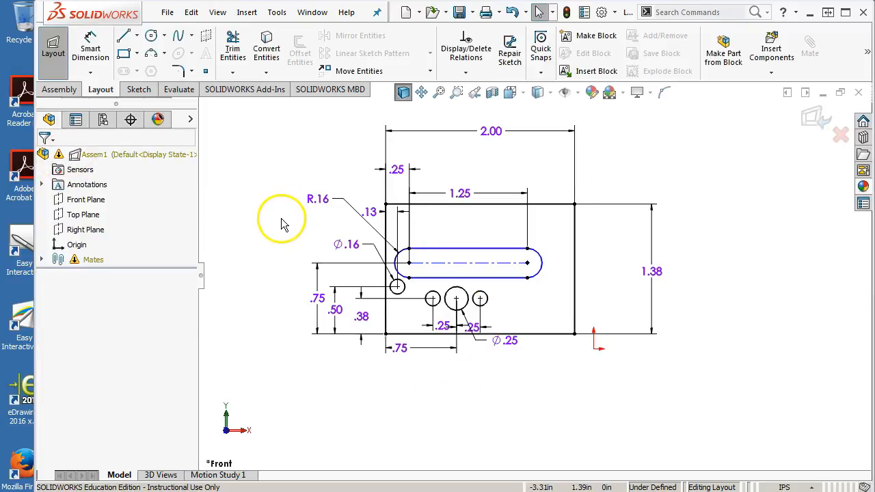
Step: Activate the Front Plane in the layout and add an On Plane relation to the slot's horizontal centerline
{"action": "left_click", "coordinate": [87, 201]}
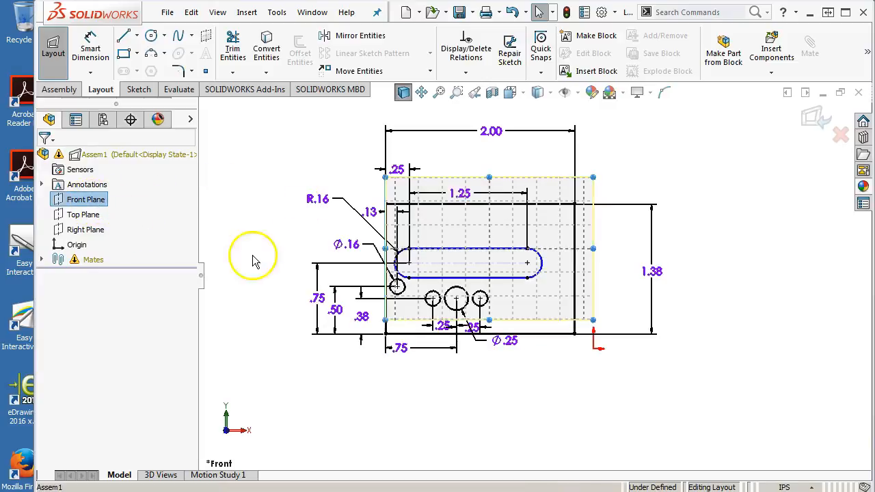
{"action": "scroll", "coordinate": [543, 274], "scroll_direction": "down", "scroll_amount": 3}
{"action": "left_click", "coordinate": [448, 272]}
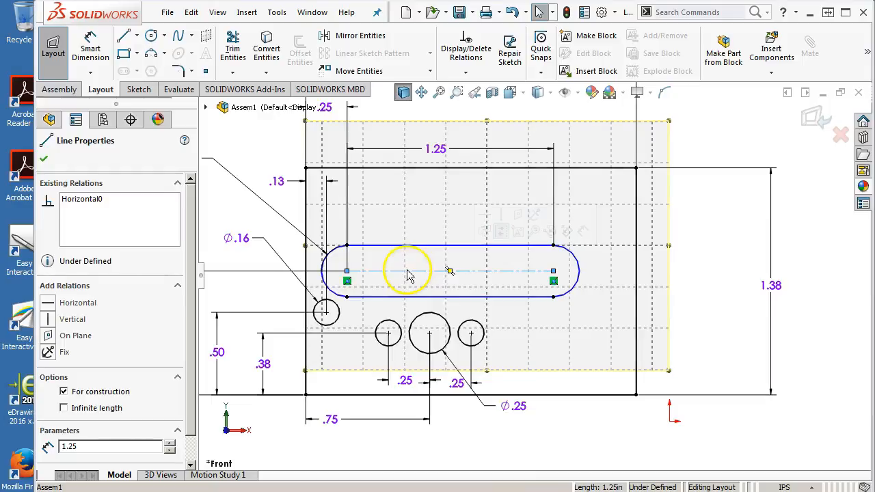
{"action": "left_click", "coordinate": [48, 336]}
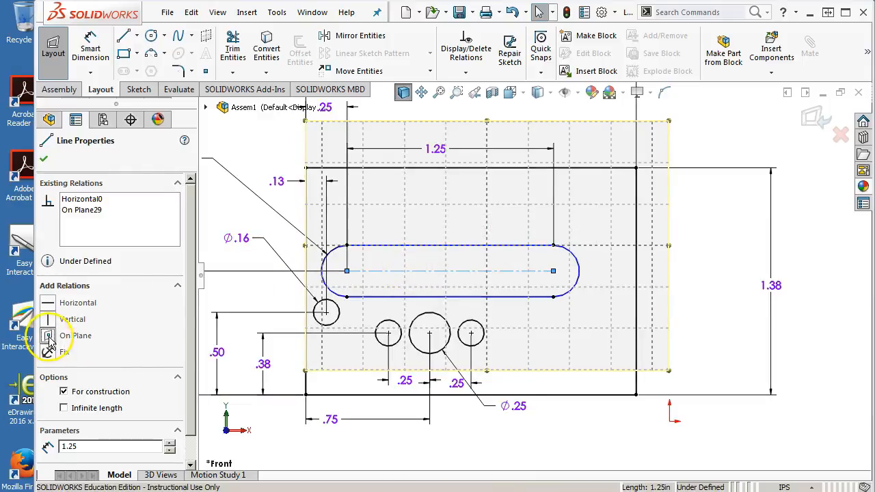
{"action": "left_click", "coordinate": [686, 425]}
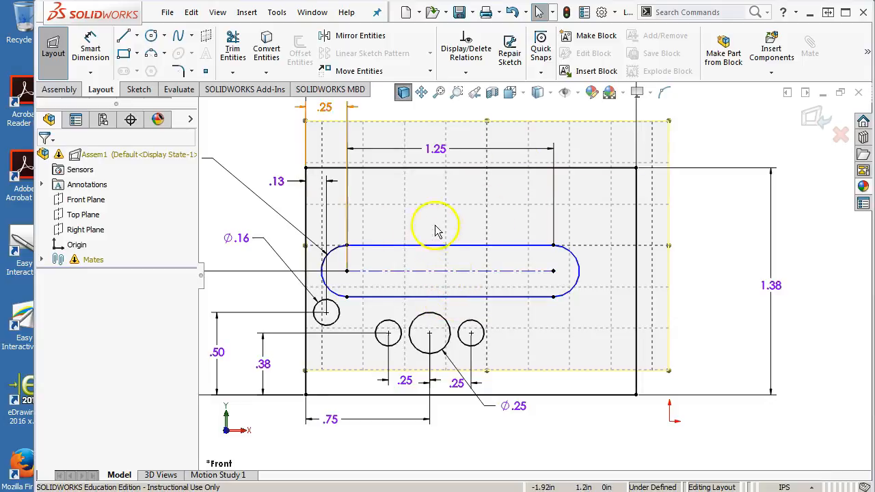
Step: Try again to make a block from the whole side frame sketch, inspect the relations around the origin, and cancel the command
{"action": "key", "text": "z"}
{"action": "key", "text": "z"}
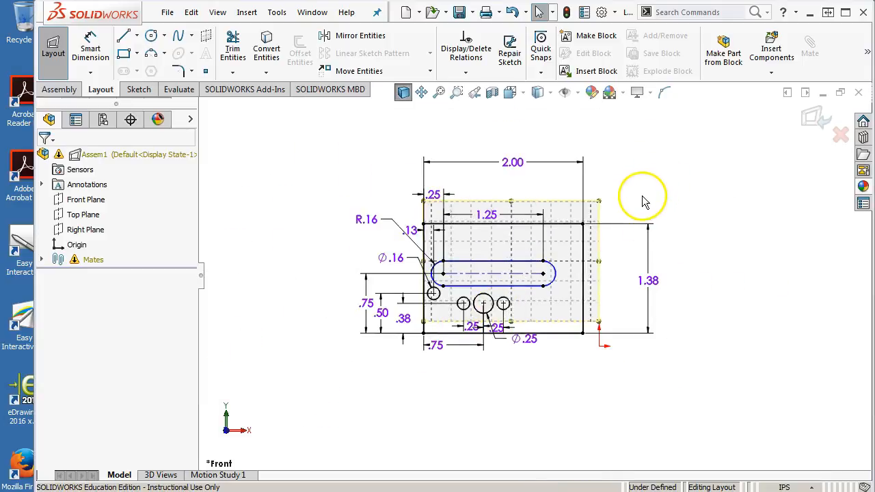
{"action": "scroll", "coordinate": [536, 333], "scroll_direction": "down", "scroll_amount": 1}
{"action": "left_click_drag", "start_coordinate": [366, 178], "coordinate": [601, 379]}
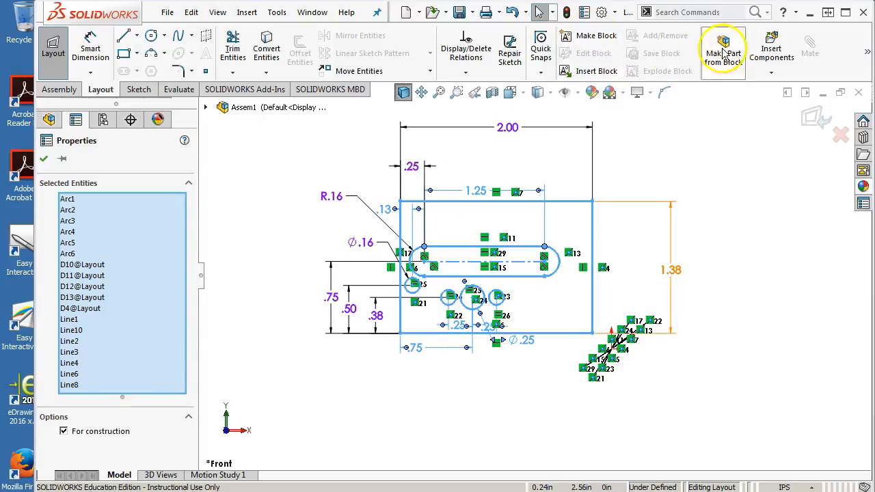
{"action": "left_click", "coordinate": [587, 40]}
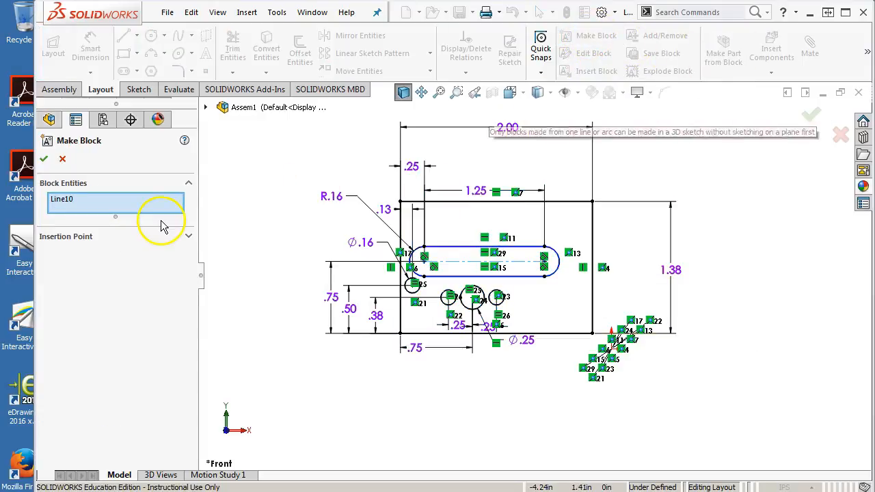
{"action": "left_click_drag", "start_coordinate": [113, 218], "coordinate": [113, 313]}
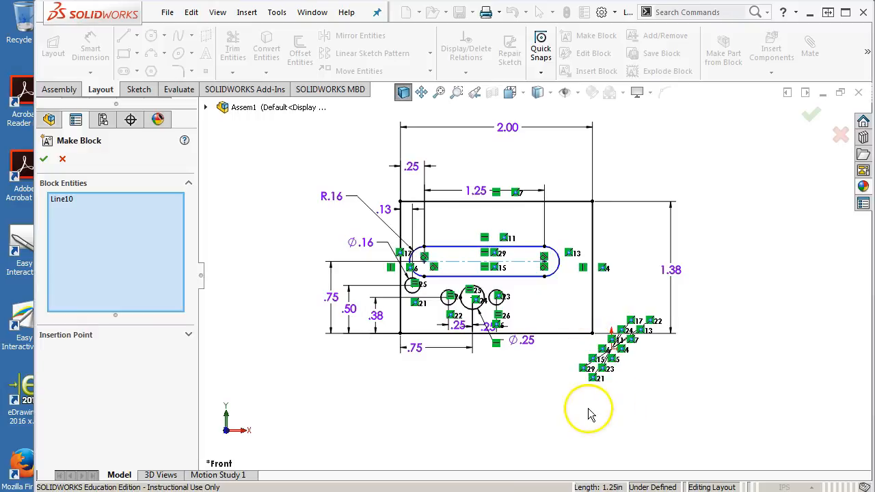
{"action": "scroll", "coordinate": [609, 350], "scroll_direction": "down", "scroll_amount": 5}
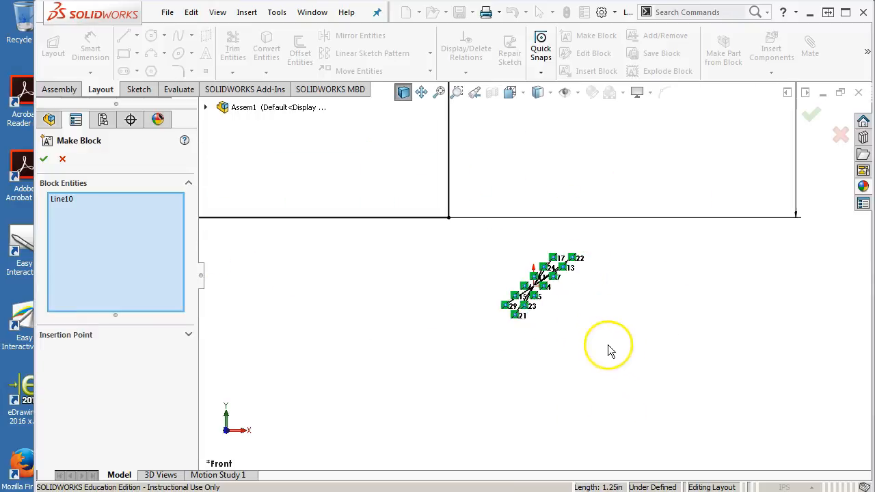
{"action": "scroll", "coordinate": [549, 307], "scroll_direction": "up", "scroll_amount": 3}
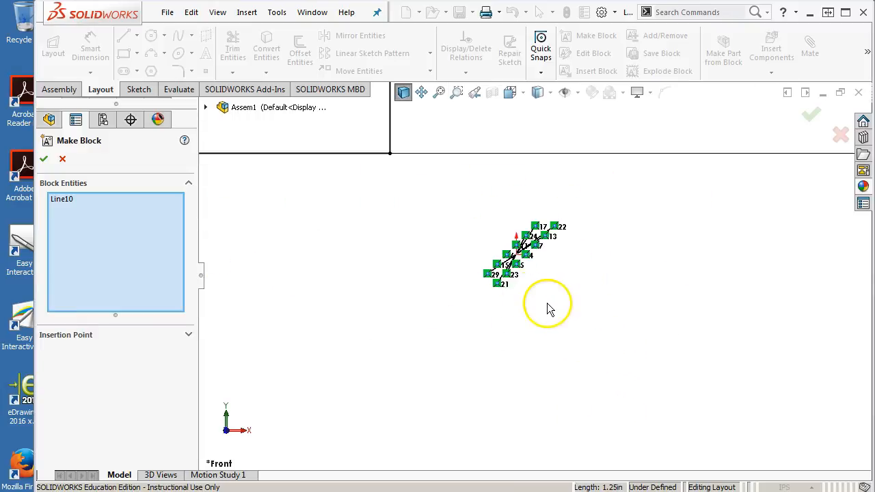
{"action": "scroll", "coordinate": [504, 260], "scroll_direction": "up", "scroll_amount": 3}
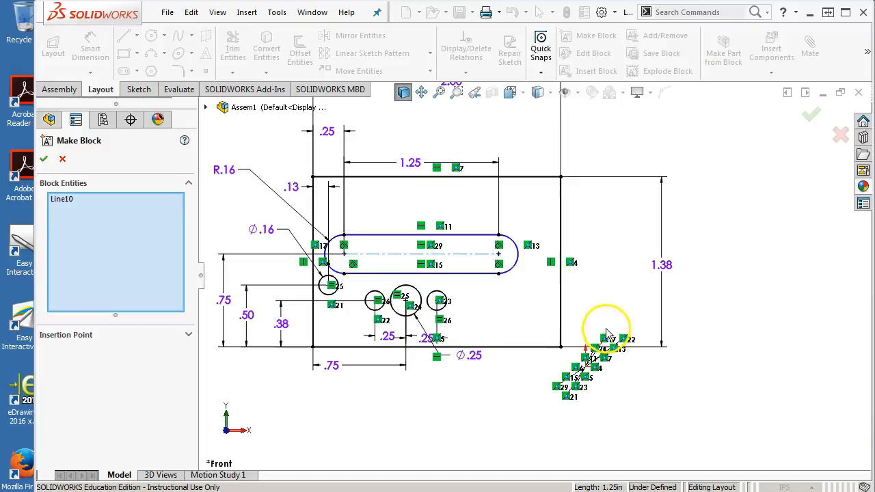
{"action": "left_click", "coordinate": [63, 160]}
Step: Move the rectangle's lower-right corner onto the origin and activate the Front Plane for the layout sketch
{"action": "left_click_drag", "start_coordinate": [559, 350], "coordinate": [586, 367]}
{"action": "left_click", "coordinate": [535, 419]}
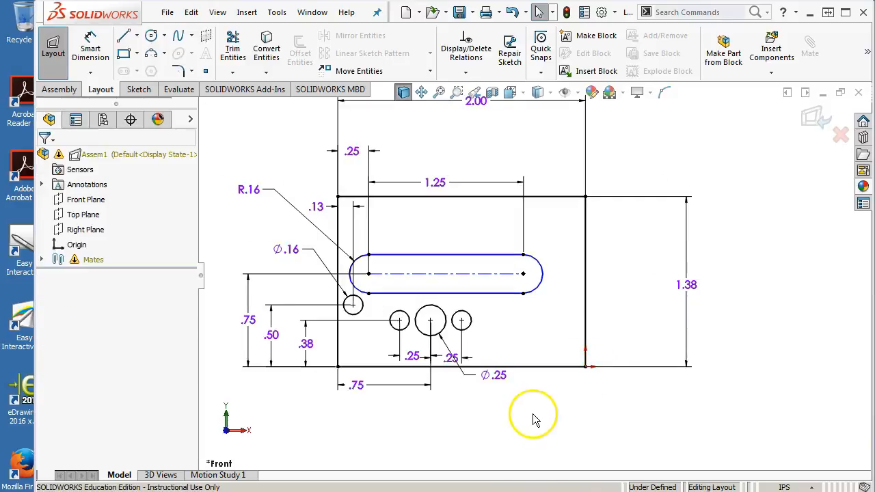
{"action": "left_click", "coordinate": [101, 200]}
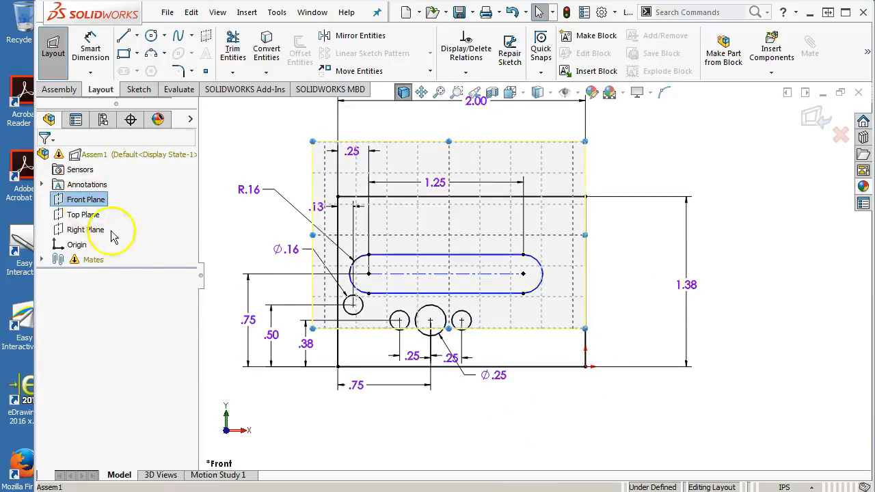
{"action": "left_click", "coordinate": [646, 432]}
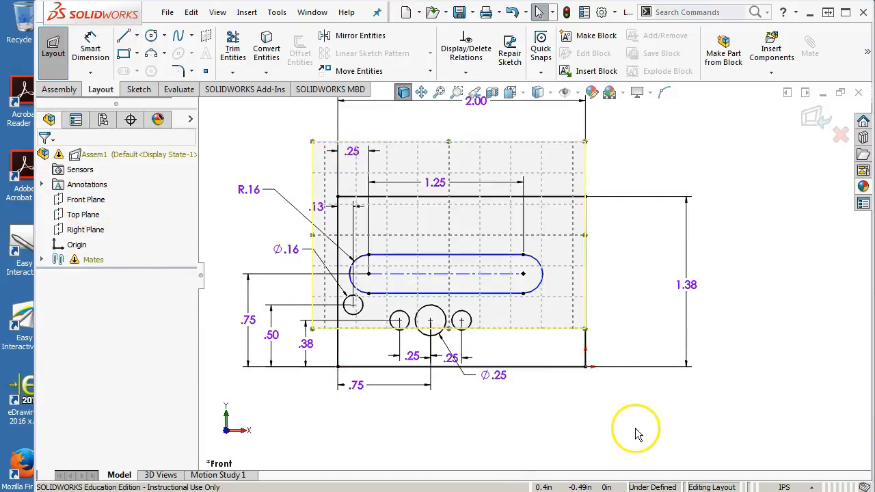
Step: Check the properties of the selected sketch entities and the existing relations of the rectangle's bottom line
{"action": "left_click", "coordinate": [306, 399]}
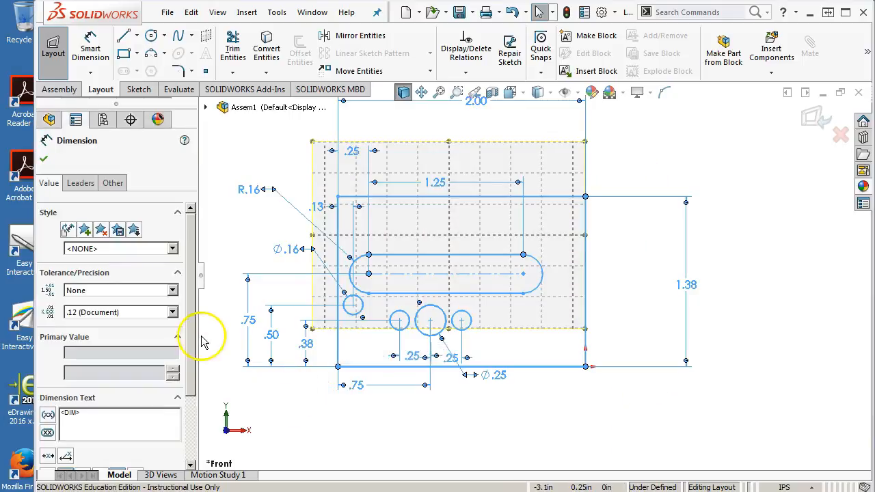
{"action": "left_click_drag", "start_coordinate": [194, 339], "coordinate": [195, 413]}
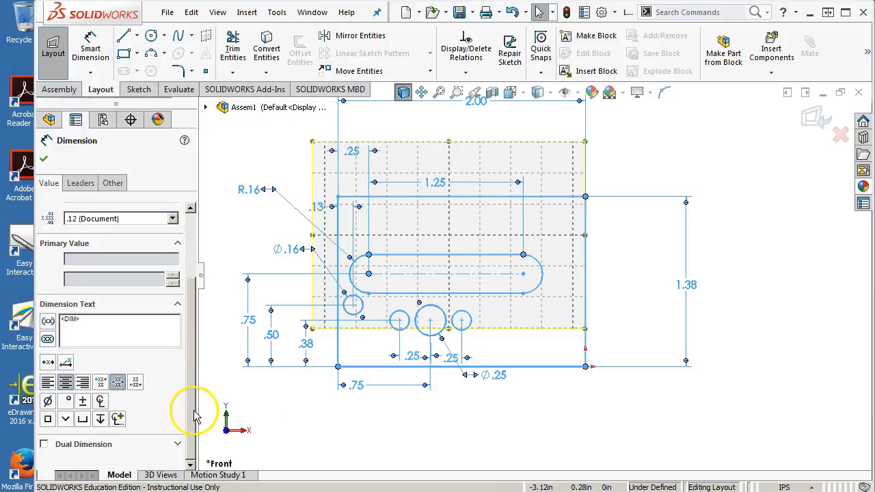
{"action": "left_click", "coordinate": [590, 414]}
{"action": "left_click", "coordinate": [537, 368]}
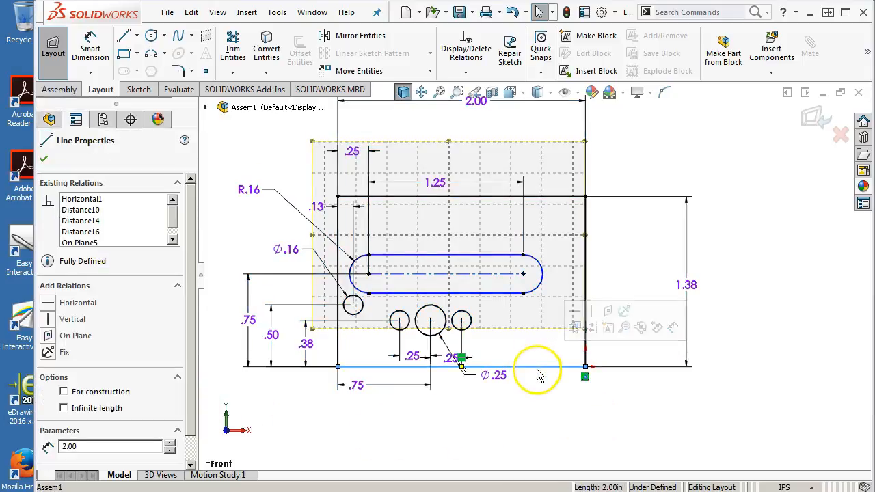
{"action": "left_click", "coordinate": [173, 238]}
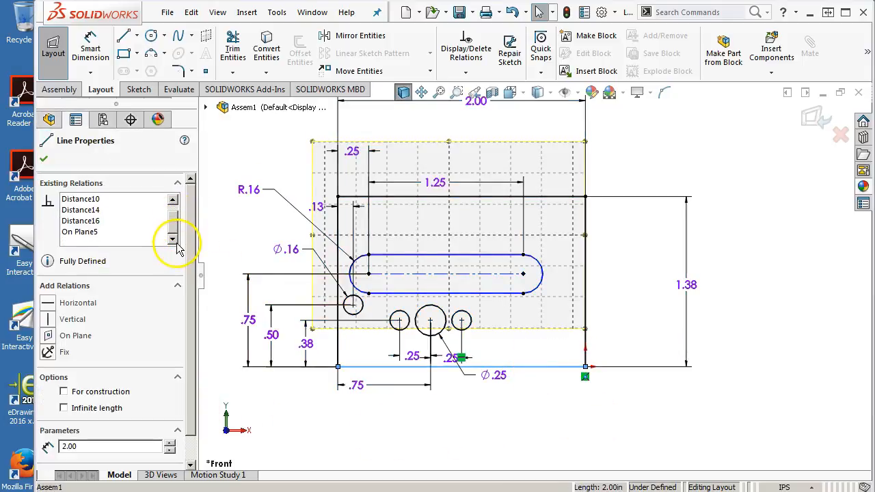
{"action": "left_click", "coordinate": [43, 159]}
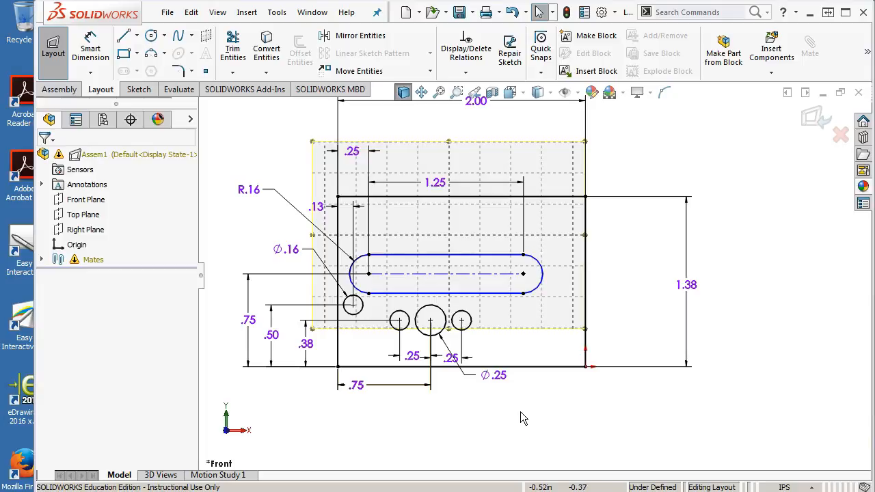
{"action": "left_click", "coordinate": [544, 413]}
{"action": "left_click", "coordinate": [555, 395]}
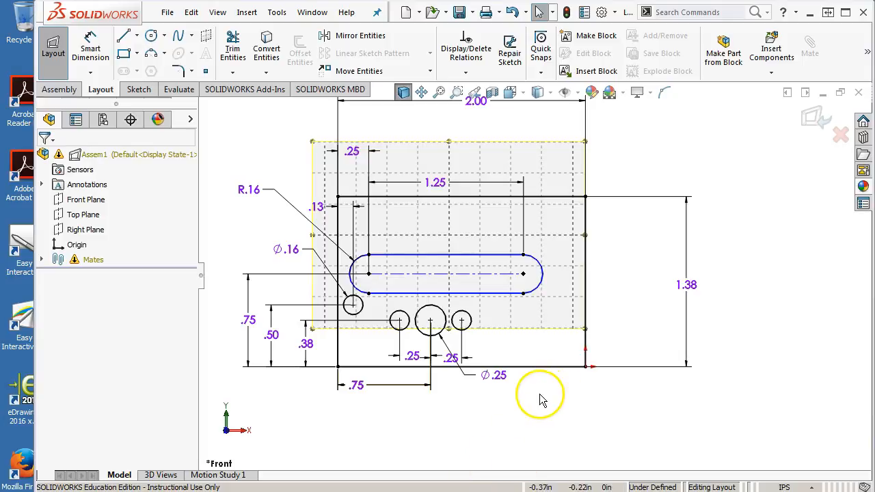
Step: Make a block from all the side frame's sketch entities, with its insertion point at the rectangle's lower-right corner on the origin
{"action": "left_click", "coordinate": [599, 274]}
{"action": "mouse_move", "coordinate": [612, 170]}
{"action": "left_mouse_down"}
{"action": "mouse_move", "coordinate": [517, 309]}
{"action": "mouse_move", "coordinate": [287, 420]}
{"action": "left_mouse_up"}
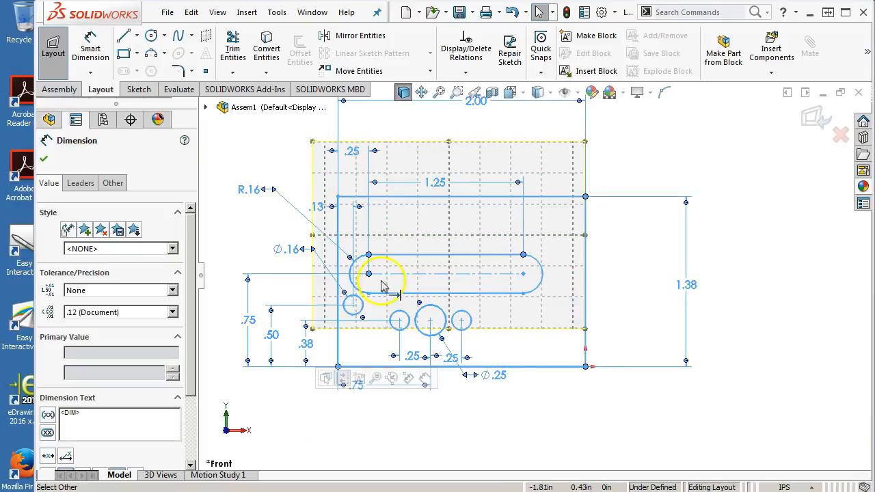
{"action": "left_click", "coordinate": [592, 35]}
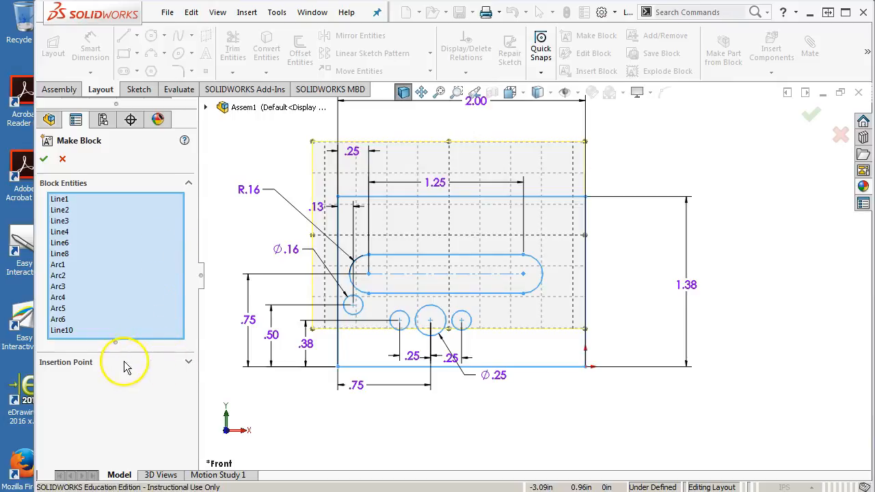
{"action": "left_click", "coordinate": [189, 363]}
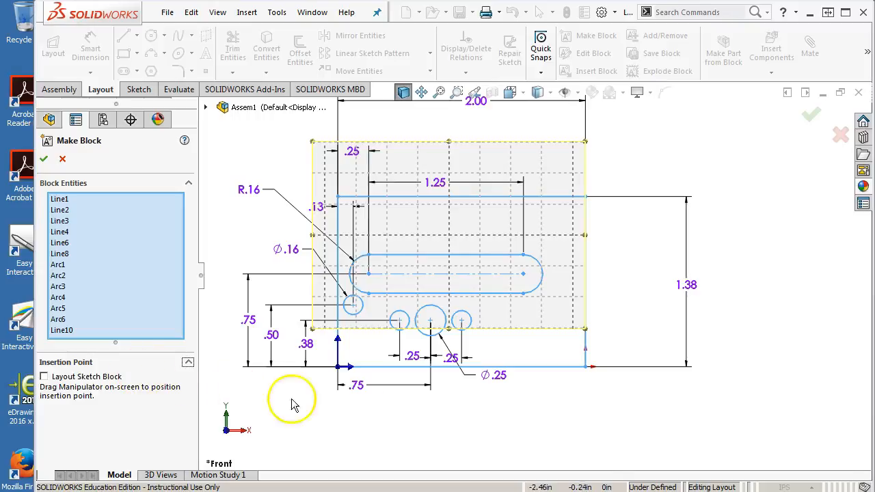
{"action": "mouse_move", "coordinate": [342, 369]}
{"action": "left_mouse_down"}
{"action": "mouse_move", "coordinate": [580, 379]}
{"action": "mouse_move", "coordinate": [586, 369]}
{"action": "left_mouse_up"}
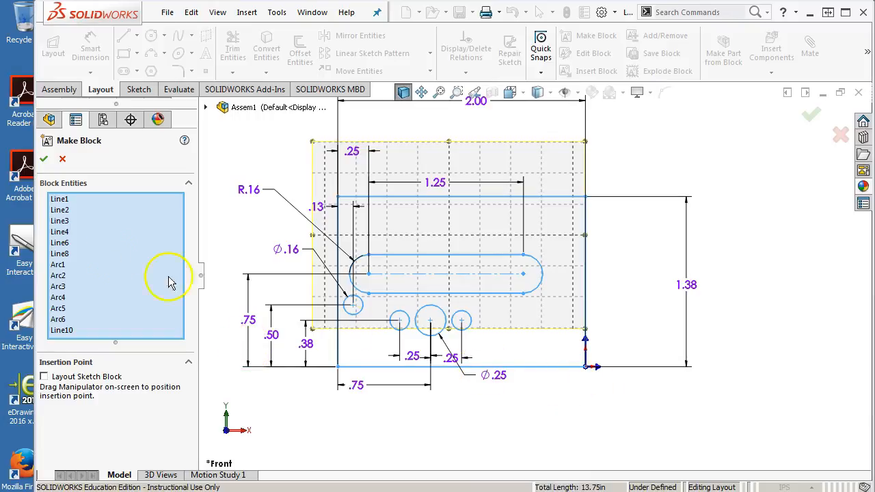
{"action": "left_click", "coordinate": [42, 161]}
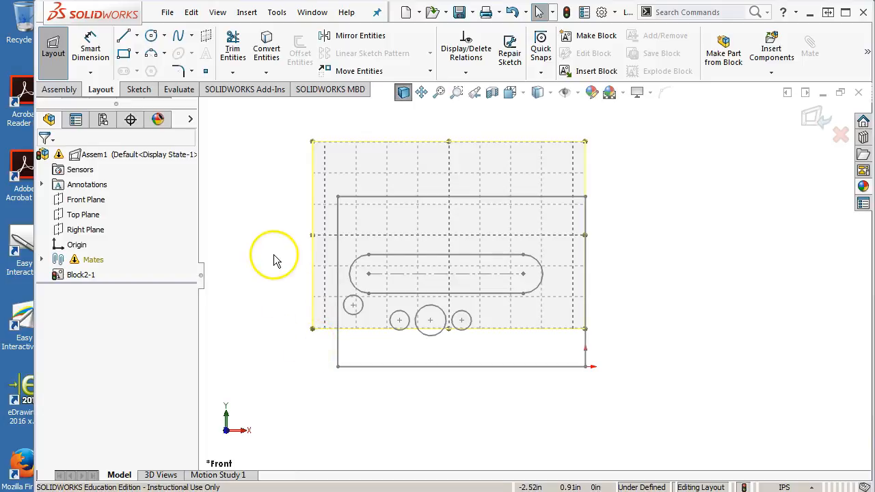
{"action": "key", "text": "Escape"}
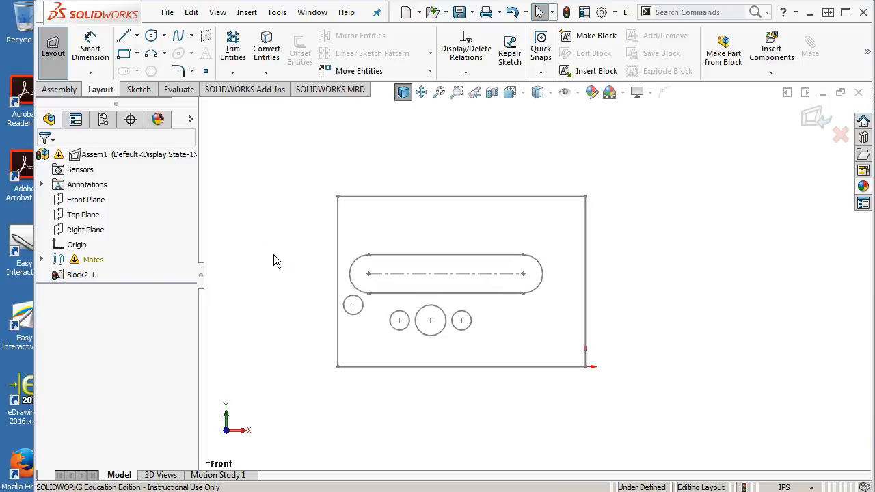
Step: Inspect the existing relations of the side frame block and the commands available for it
{"action": "left_click", "coordinate": [363, 198]}
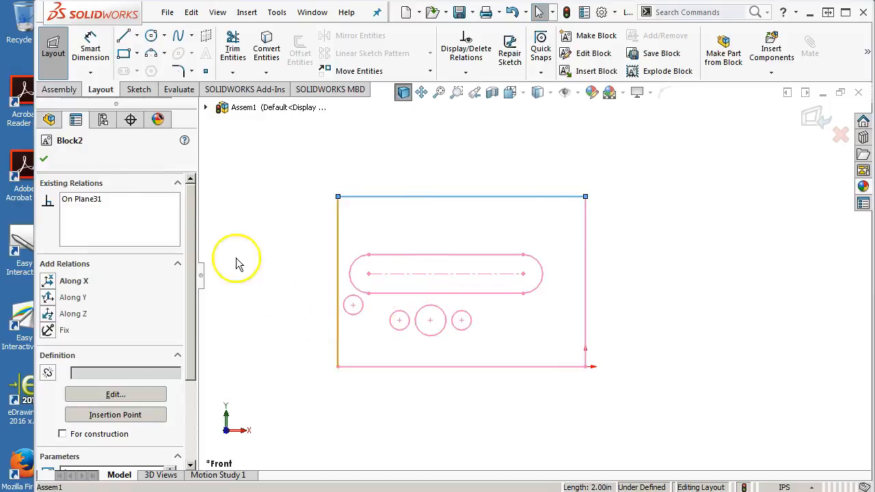
{"action": "left_click", "coordinate": [45, 160]}
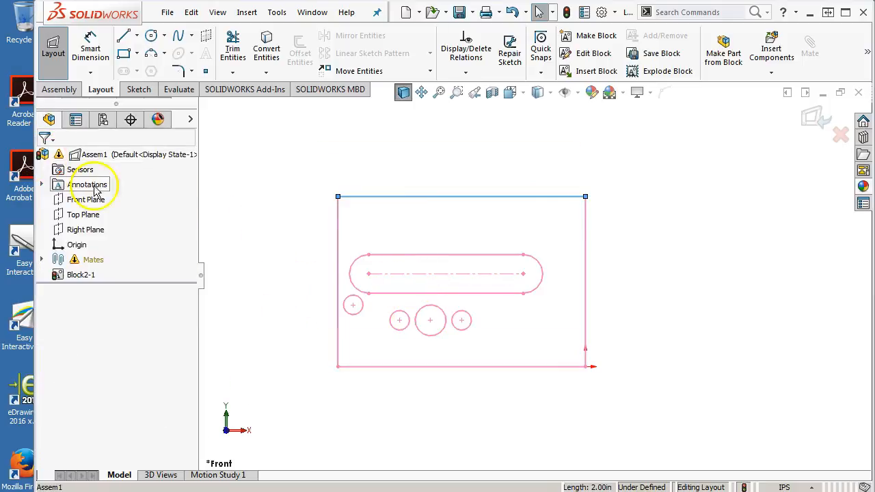
{"action": "right_click", "coordinate": [92, 279]}
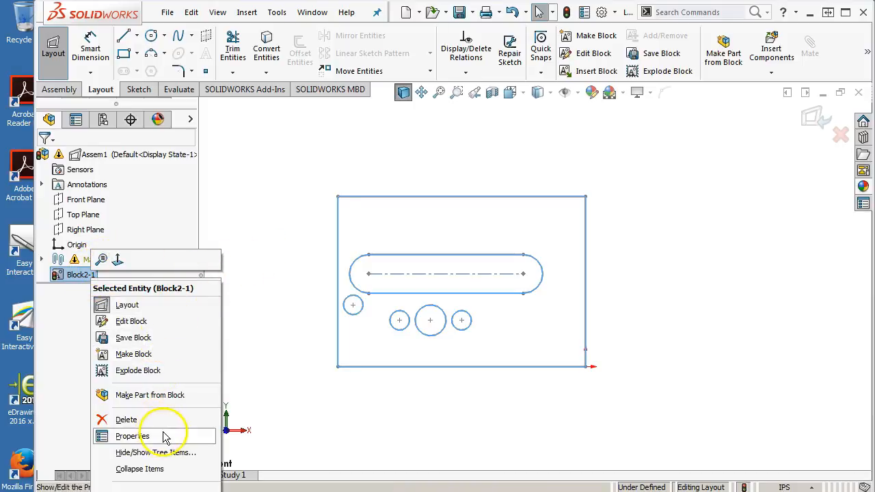
{"action": "left_click", "coordinate": [154, 488]}
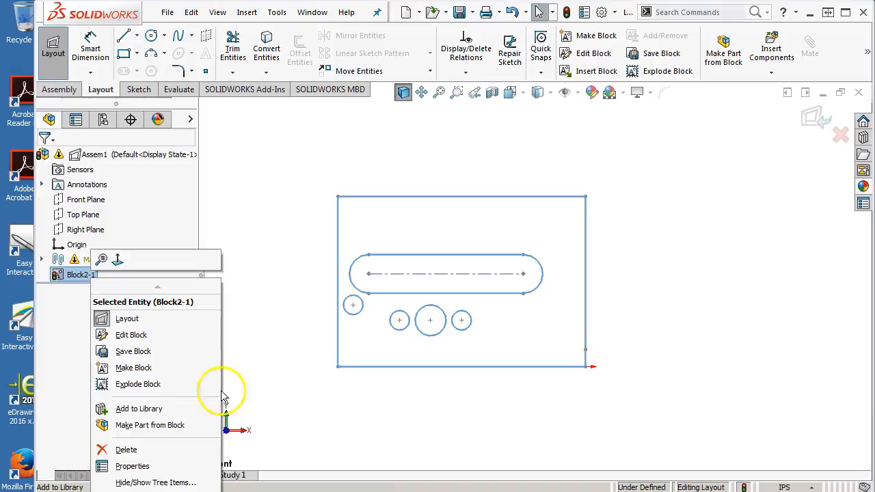
{"action": "left_click", "coordinate": [240, 320]}
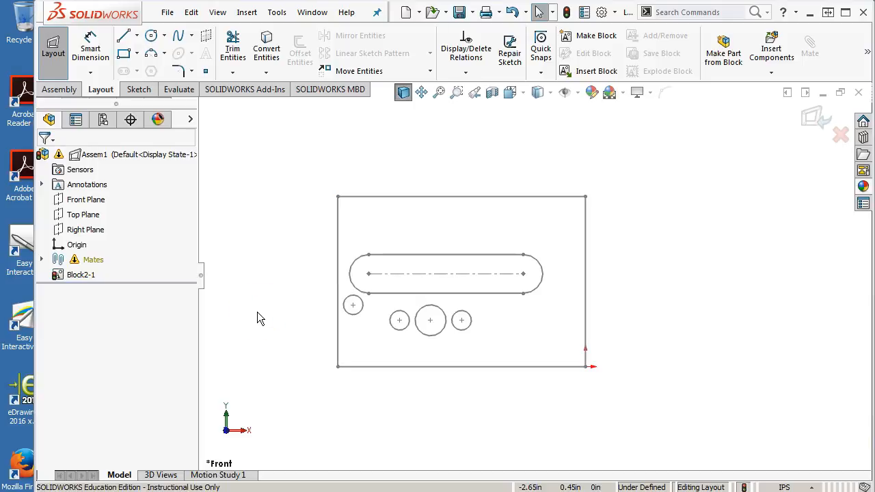
{"action": "left_click", "coordinate": [653, 254]}
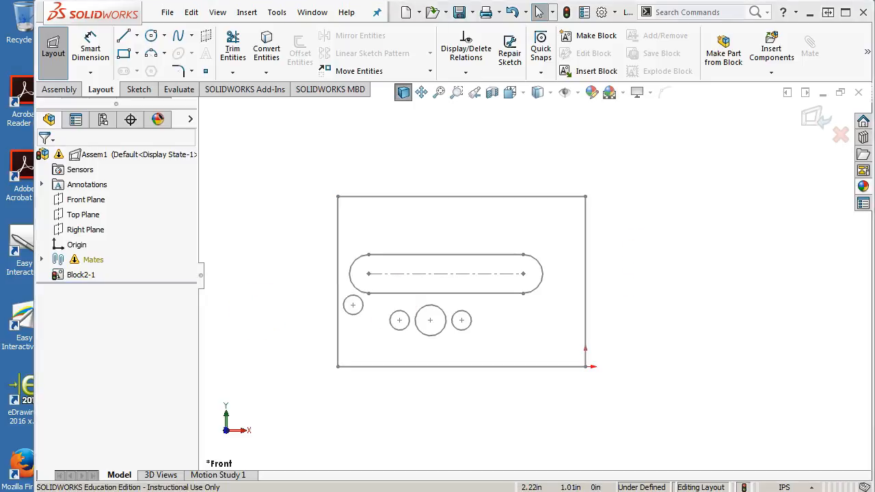
Step: Switch to the Landing Gear Retract Assembly PDF in the browser and examine the exploded view and part drawings
{"action": "left_click_drag", "start_coordinate": [874, 21], "coordinate": [430, 6]}
{"action": "scroll", "coordinate": [500, 239], "scroll_direction": "down", "scroll_amount": 6}
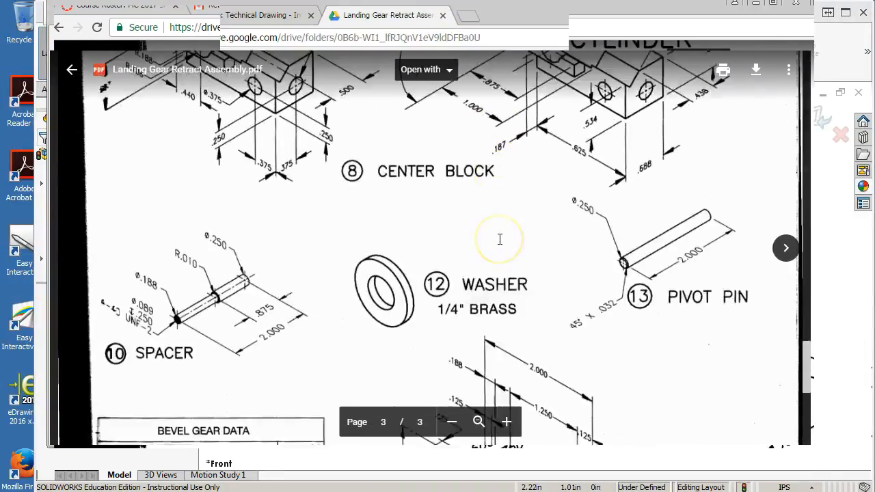
{"action": "scroll", "coordinate": [499, 239], "scroll_direction": "up", "scroll_amount": 10}
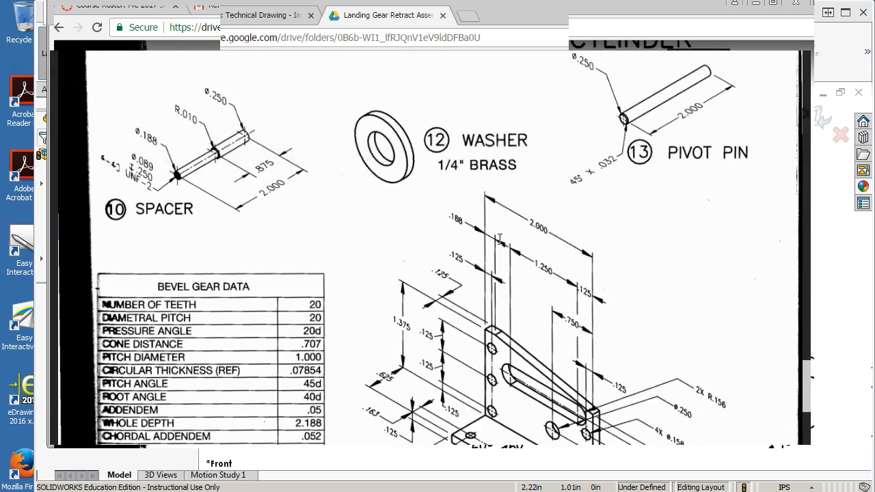
{"action": "scroll", "coordinate": [499, 240], "scroll_direction": "up", "scroll_amount": 10}
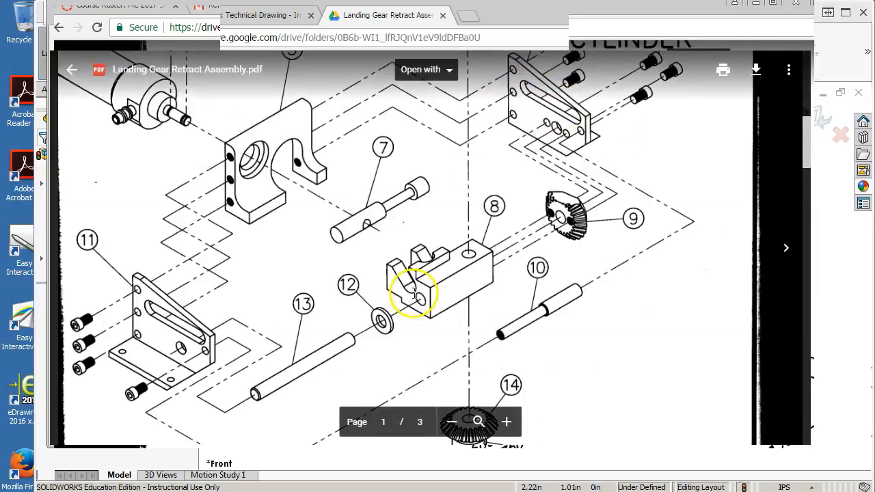
{"action": "scroll", "coordinate": [415, 293], "scroll_direction": "down", "scroll_amount": 10}
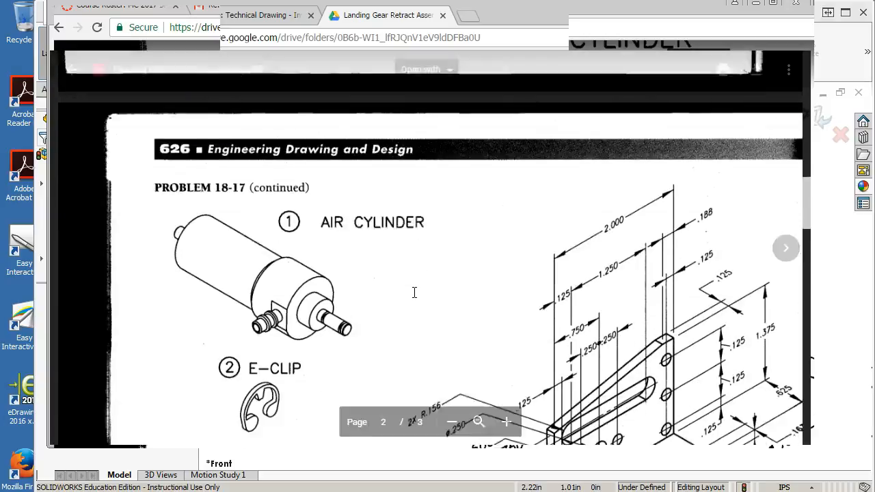
{"action": "scroll", "coordinate": [414, 292], "scroll_direction": "down", "scroll_amount": 2}
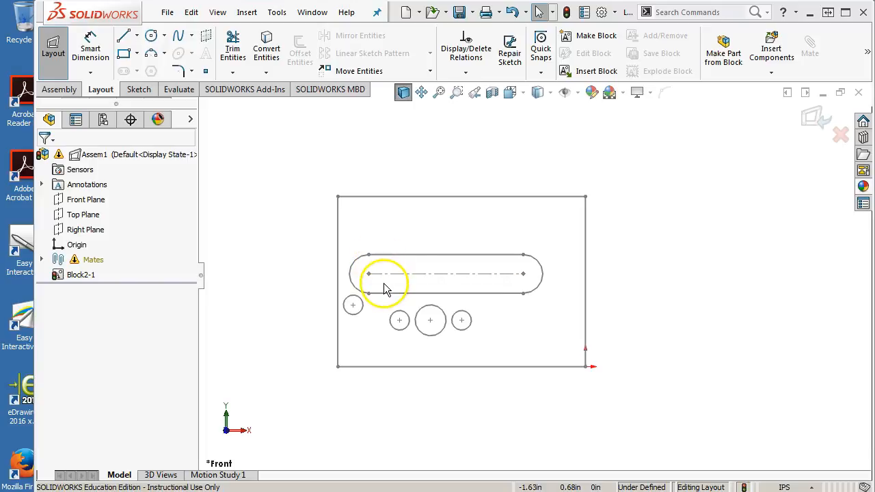
Step: Return to the SOLIDWORKS layout and sketch a circle on the Front Plane, beyond the right edge of the side frame block
{"action": "left_click", "coordinate": [397, 244]}
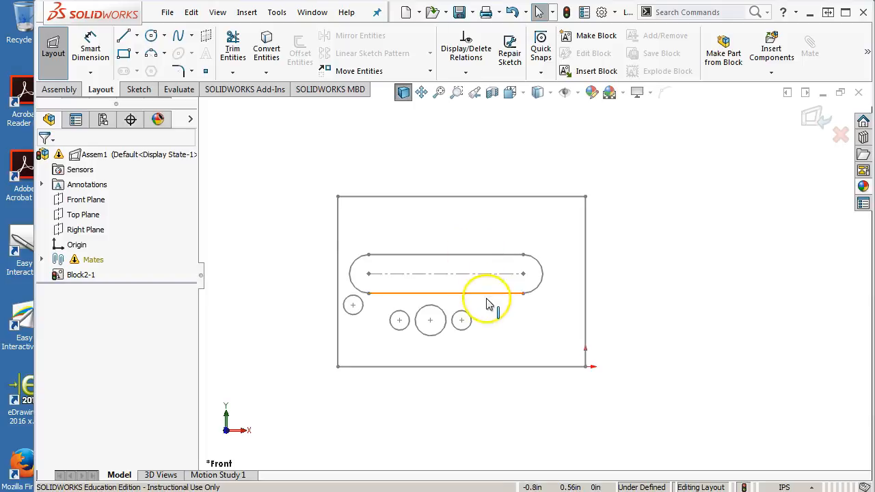
{"action": "scroll", "coordinate": [483, 299], "scroll_direction": "down", "scroll_amount": 2}
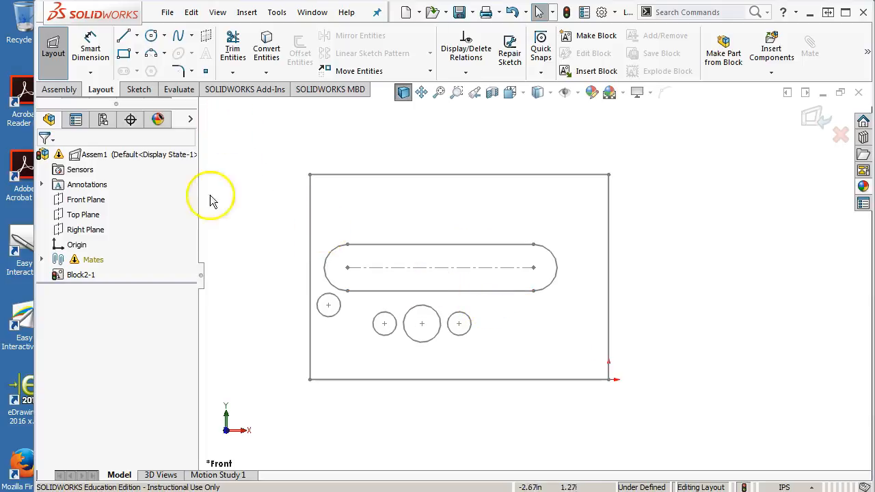
{"action": "left_click", "coordinate": [86, 200]}
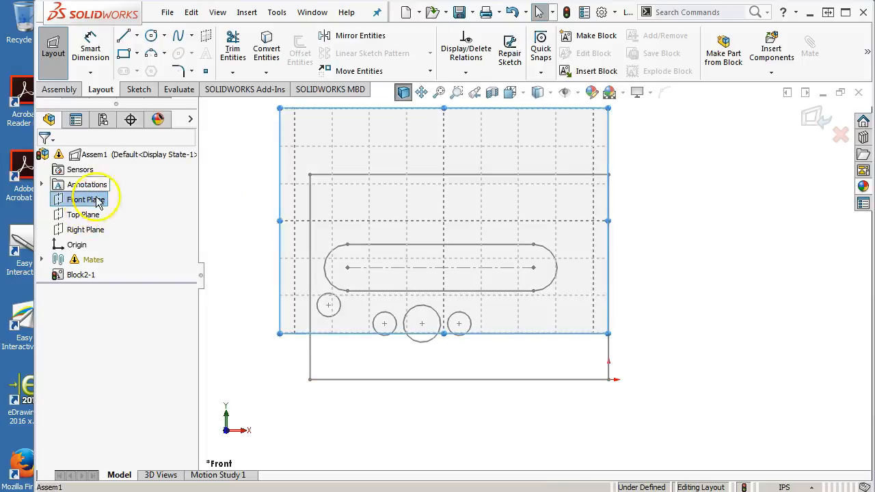
{"action": "left_click", "coordinate": [151, 34]}
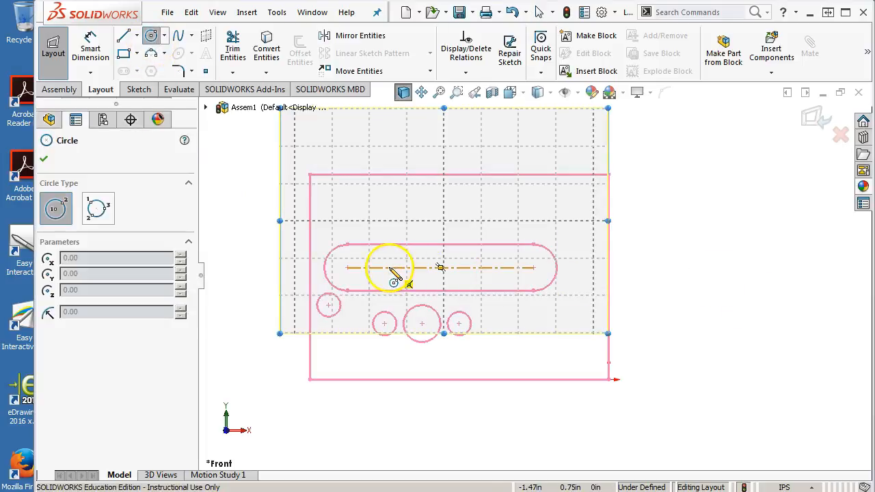
{"action": "left_click", "coordinate": [685, 197]}
{"action": "left_click", "coordinate": [707, 218]}
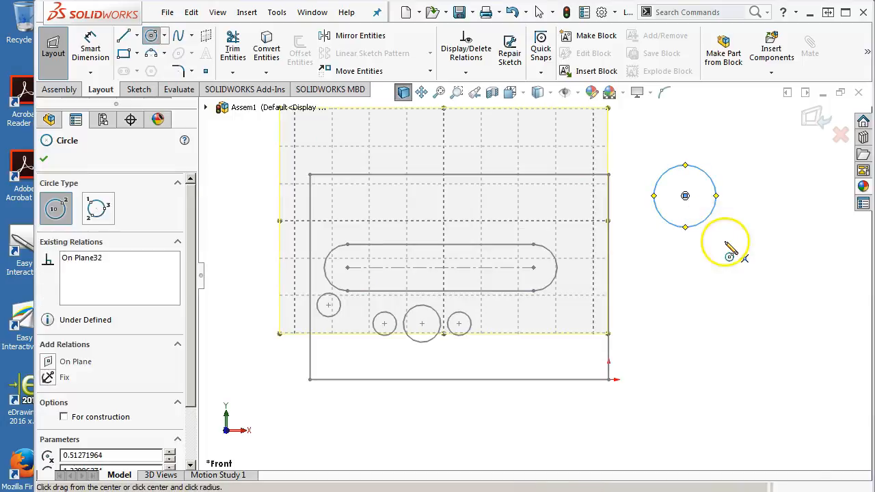
Step: Dimension the new circle's diameter at 0.313 in
{"action": "right_click", "coordinate": [731, 254]}
{"action": "left_click", "coordinate": [816, 221]}
{"action": "left_click", "coordinate": [733, 147]}
{"action": "type", "text": ".313"}
{"action": "key", "text": "Return"}
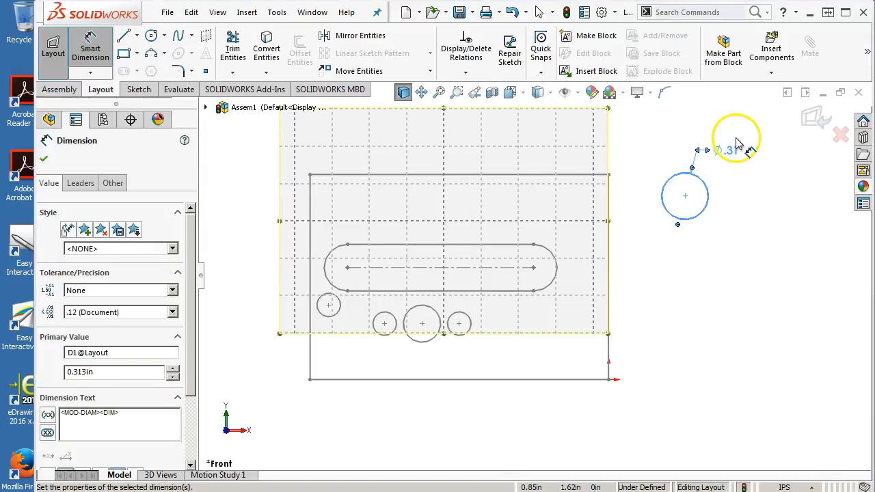
{"action": "right_click", "coordinate": [753, 199]}
{"action": "left_click", "coordinate": [772, 247]}
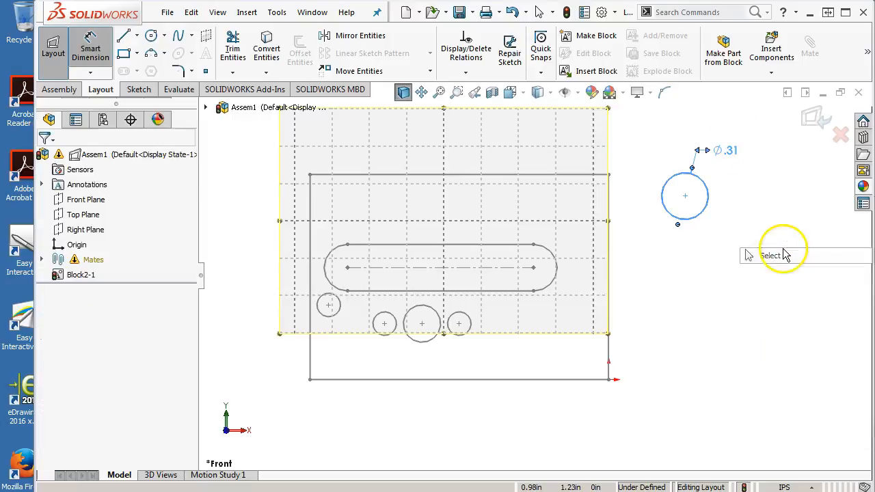
Step: Make the circle's centre coincident with the slot's centerline and move the circle into the slot near its right end
{"action": "left_click", "coordinate": [685, 196]}
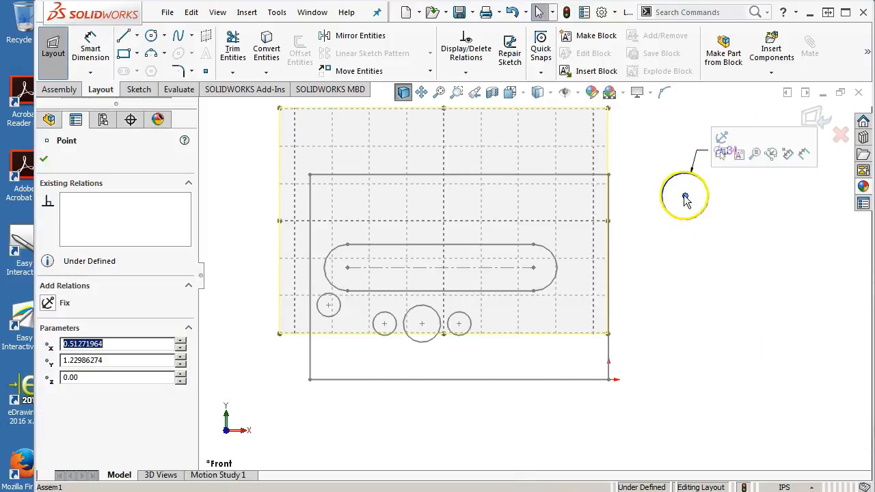
{"action": "left_click", "coordinate": [419, 267], "text": "ctrl"}
{"action": "left_click", "coordinate": [48, 397]}
{"action": "left_click", "coordinate": [766, 315]}
{"action": "left_click_drag", "start_coordinate": [685, 268], "coordinate": [491, 259]}
Step: Add a Coincident relation between the side frame block's insertion point and the origin
{"action": "left_click", "coordinate": [609, 371]}
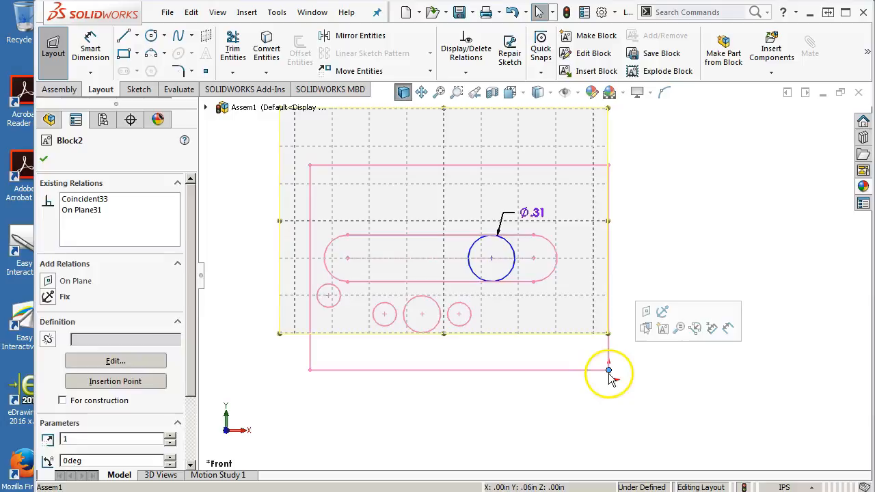
{"action": "left_click", "coordinate": [609, 380], "text": "ctrl"}
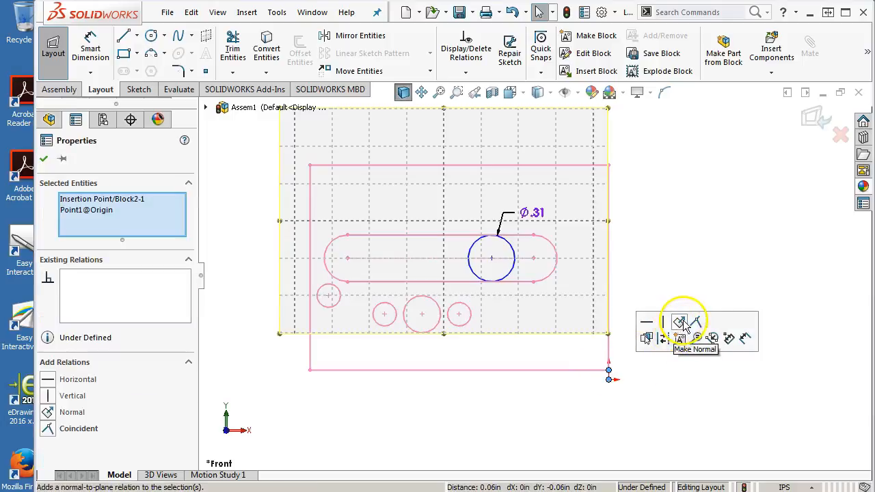
{"action": "left_click", "coordinate": [696, 324]}
{"action": "left_click", "coordinate": [670, 255]}
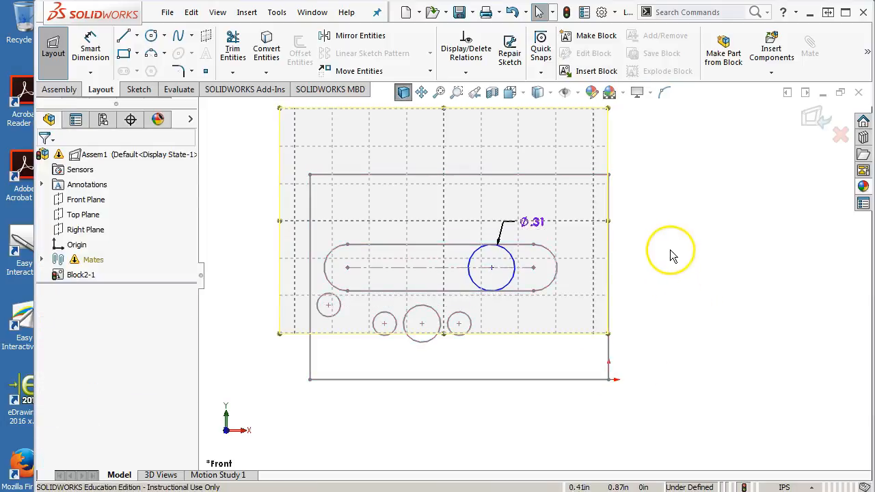
Step: Test the block's motion by moving the circle, and add a Horizontal relation to the block's bottom line
{"action": "left_click_drag", "start_coordinate": [492, 268], "coordinate": [424, 254]}
{"action": "left_click", "coordinate": [443, 369]}
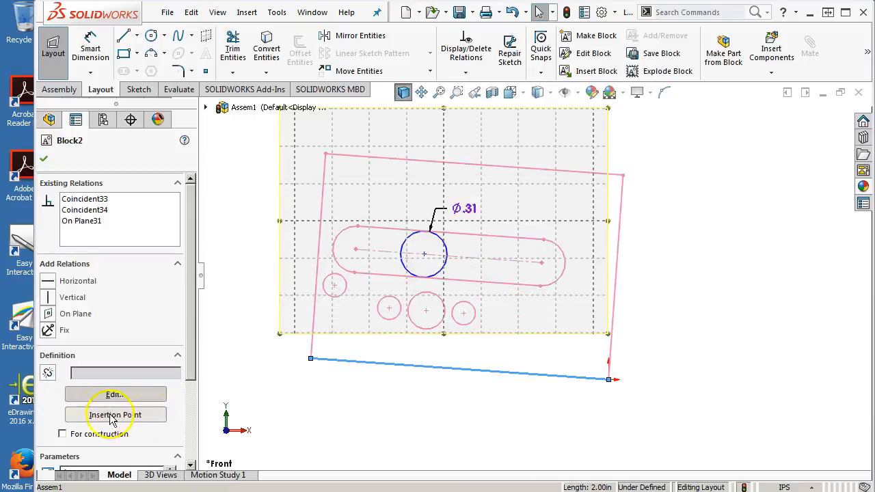
{"action": "left_click", "coordinate": [45, 281]}
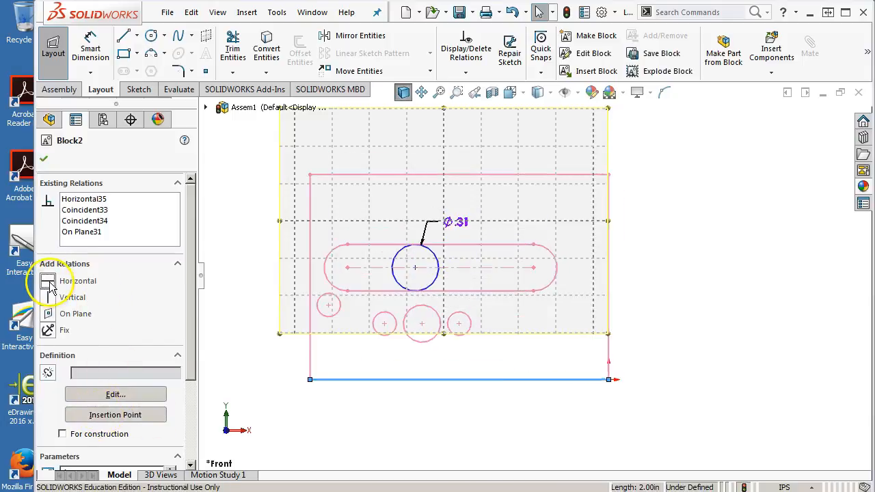
{"action": "left_click", "coordinate": [673, 379]}
Step: Slide the circle back and forth along the slot and place its diameter dimension outside the frame's left edge
{"action": "left_click_drag", "start_coordinate": [415, 267], "coordinate": [460, 277]}
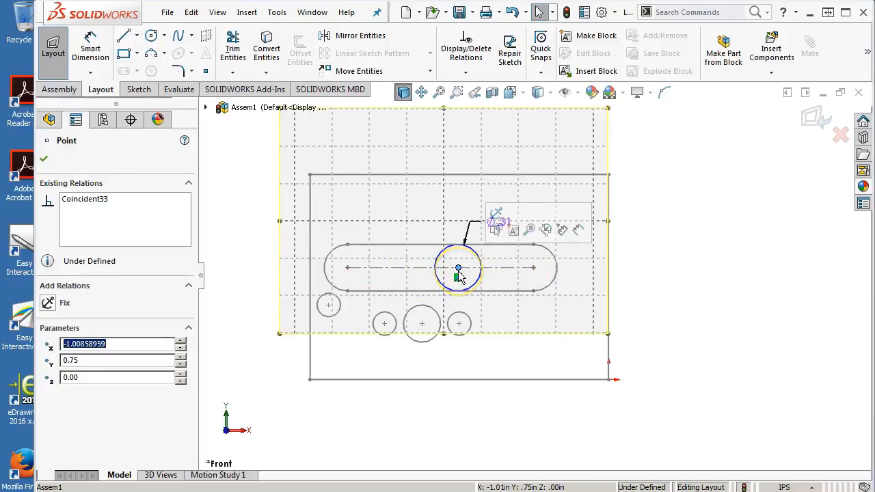
{"action": "left_click_drag", "start_coordinate": [460, 274], "coordinate": [404, 268]}
{"action": "left_click", "coordinate": [656, 233]}
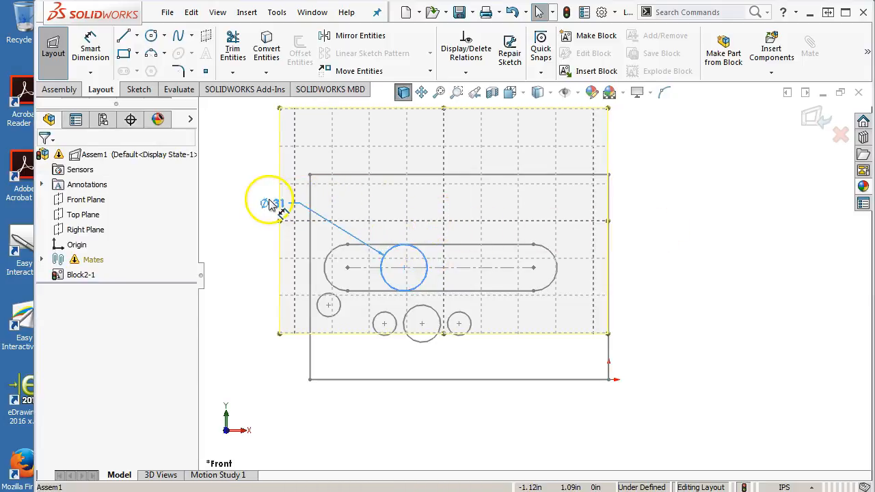
{"action": "left_click", "coordinate": [259, 200]}
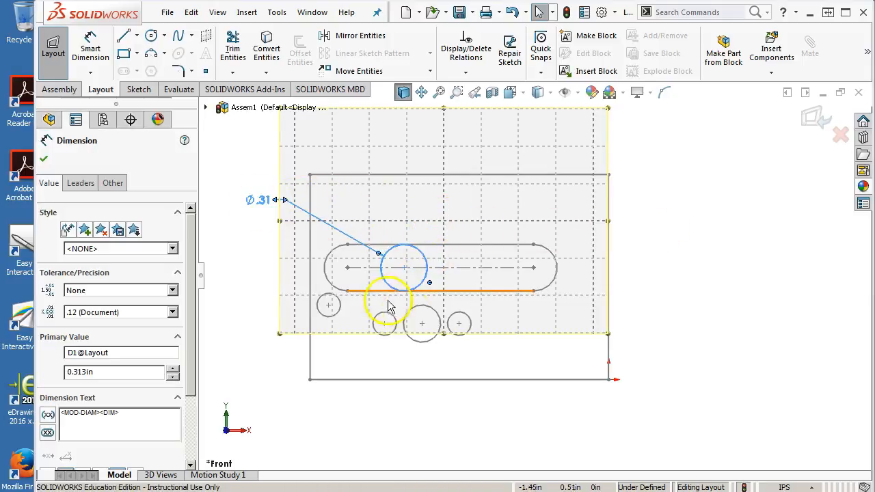
{"action": "left_click", "coordinate": [681, 291]}
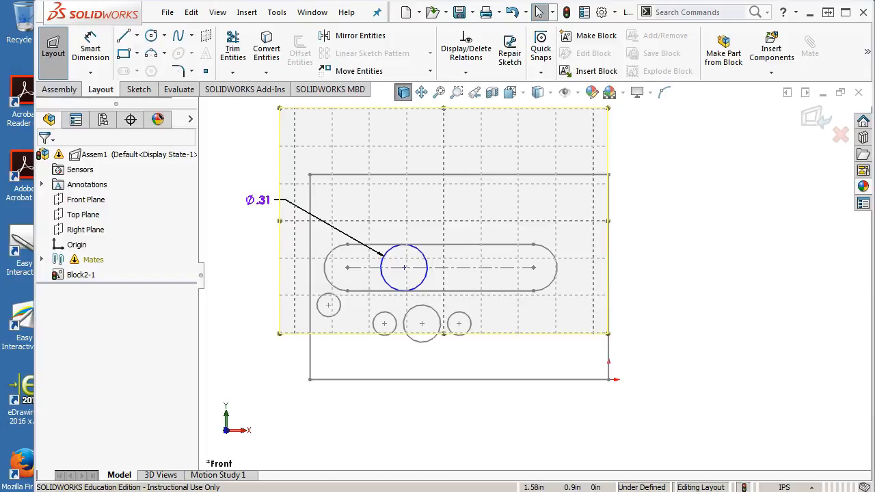
Step: Switch to the PDF in the browser and examine the dimensions of the center block on page 3
{"action": "left_click_drag", "start_coordinate": [874, 70], "coordinate": [659, 11]}
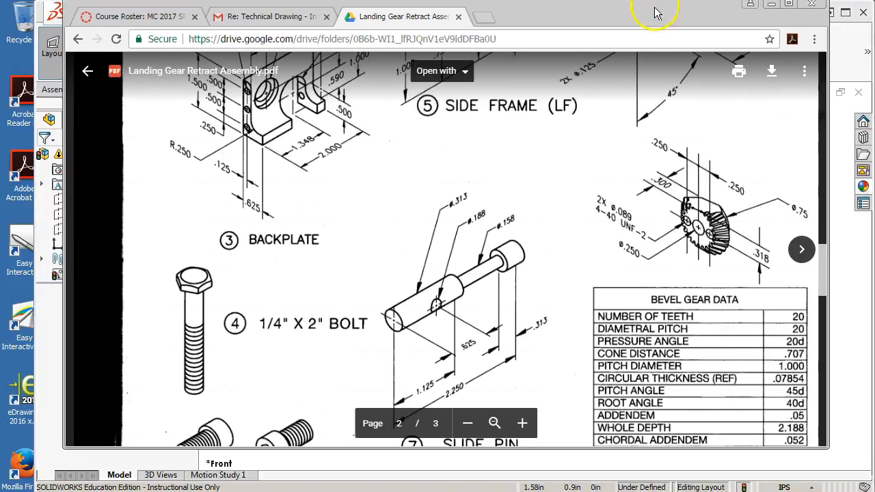
{"action": "scroll", "coordinate": [566, 293], "scroll_direction": "down", "scroll_amount": 8}
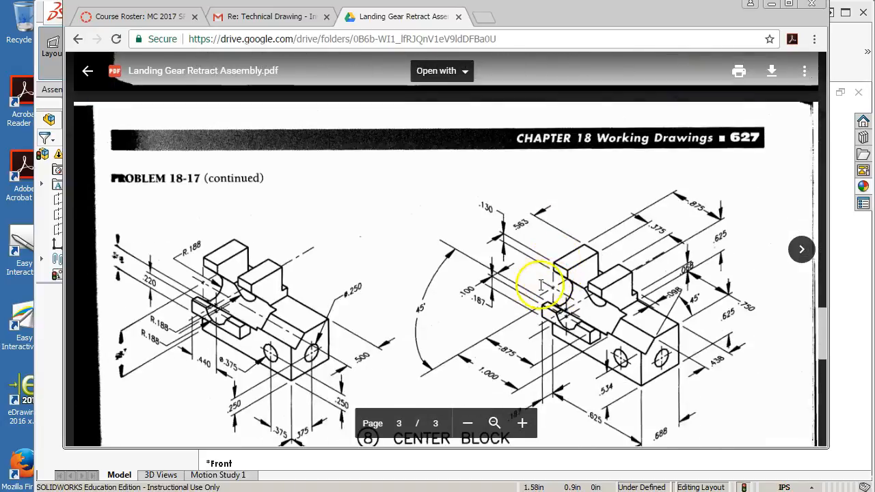
{"action": "scroll", "coordinate": [531, 286], "scroll_direction": "down", "scroll_amount": 1}
{"action": "scroll", "coordinate": [532, 286], "scroll_direction": "down", "scroll_amount": 2}
{"action": "scroll", "coordinate": [528, 285], "scroll_direction": "up", "scroll_amount": 2}
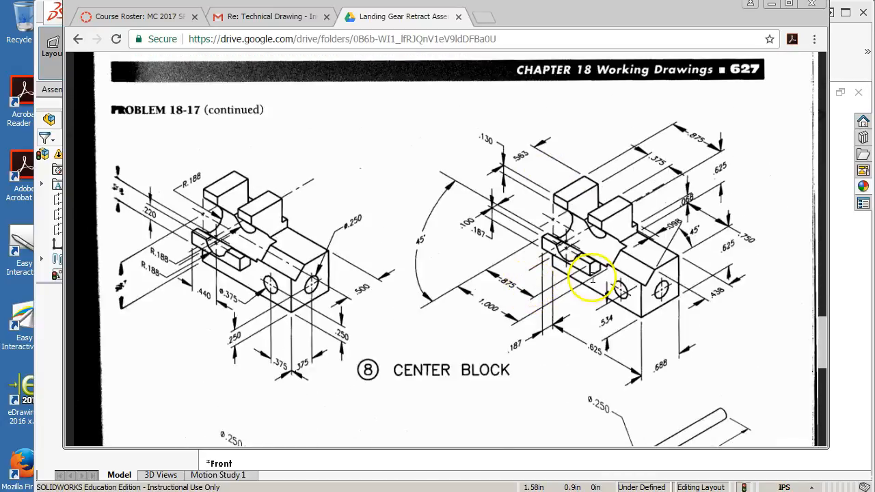
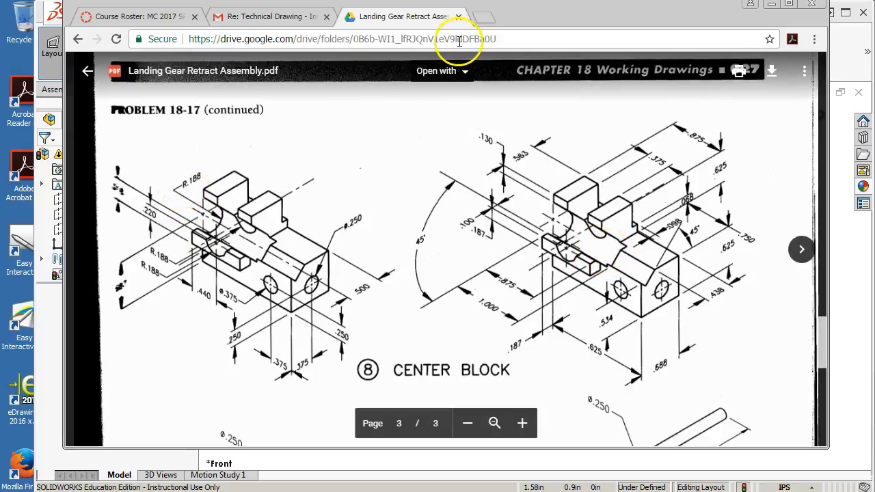
Step: Return to SOLIDWORKS and sketch a corner rectangle about 0.73 by 0.74 in beside the side frame block, past its origin corner
{"action": "left_click_drag", "start_coordinate": [538, 10], "coordinate": [874, 75]}
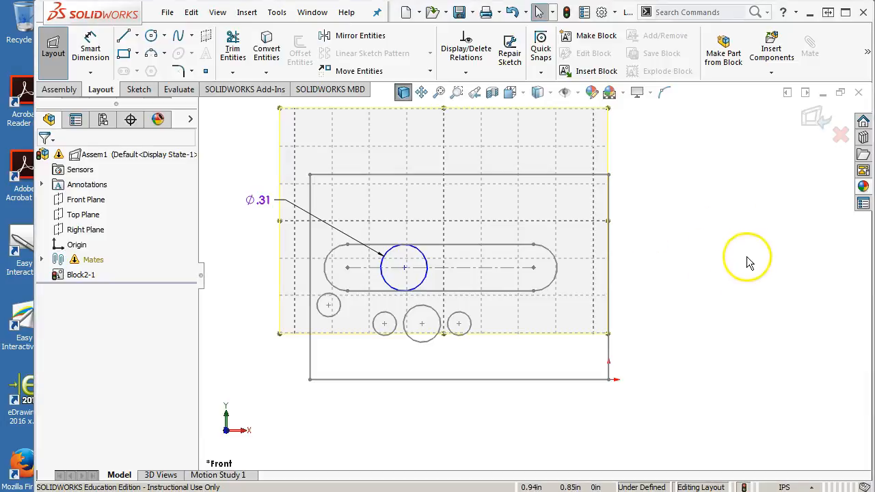
{"action": "scroll", "coordinate": [748, 242], "scroll_direction": "up", "scroll_amount": 3}
{"action": "scroll", "coordinate": [748, 240], "scroll_direction": "down", "scroll_amount": 3}
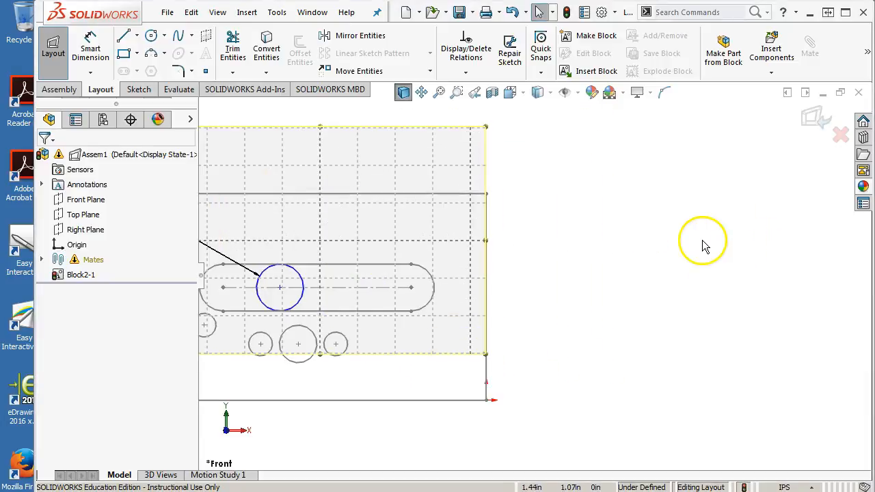
{"action": "left_click", "coordinate": [124, 56]}
{"action": "left_click", "coordinate": [695, 292]}
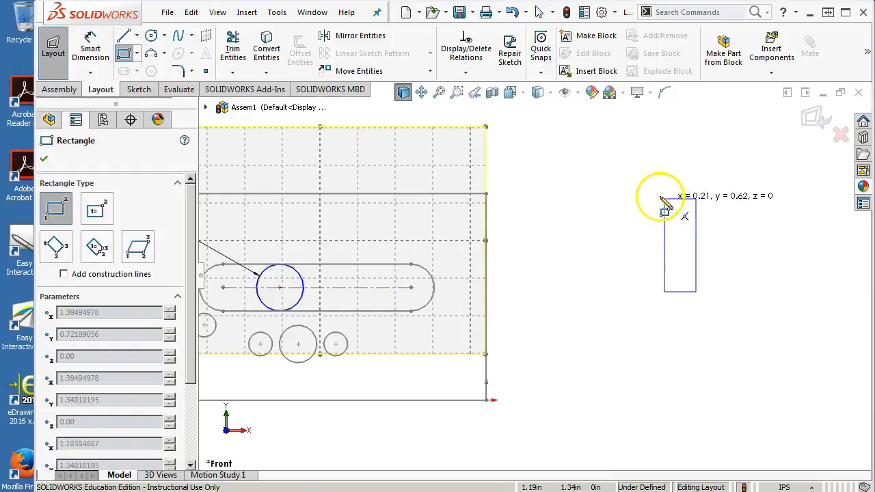
{"action": "left_click", "coordinate": [587, 180]}
Step: Dimension the rectangle's bottom edge and set its width to 0.688 in
{"action": "right_click", "coordinate": [746, 226]}
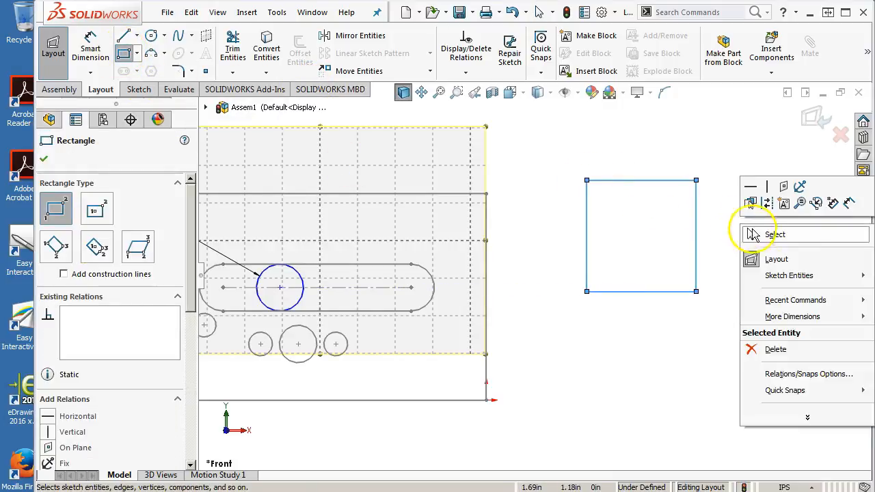
{"action": "left_click", "coordinate": [846, 205]}
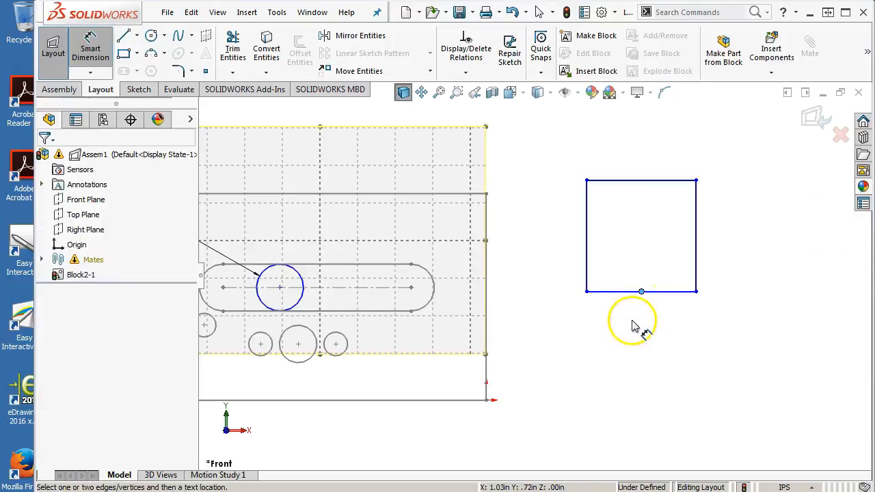
{"action": "left_click", "coordinate": [632, 292]}
{"action": "left_click", "coordinate": [637, 330]}
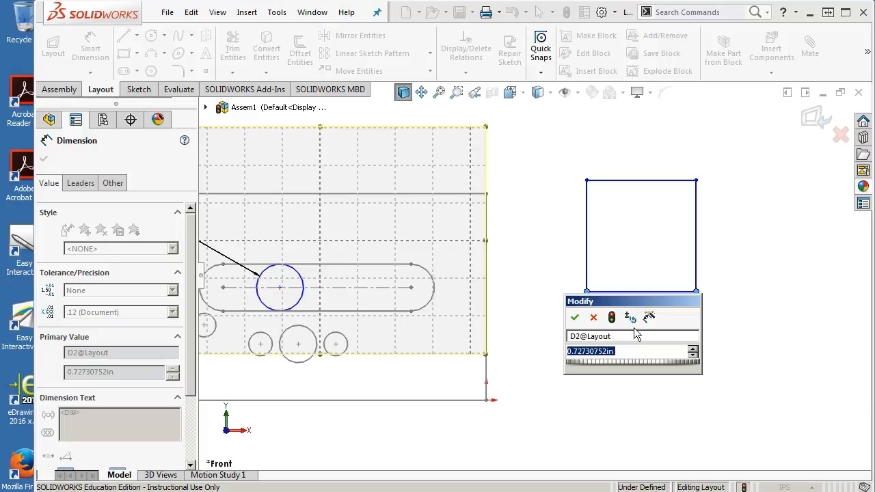
{"action": "type", "text": ".688"}
{"action": "key", "text": "Return"}
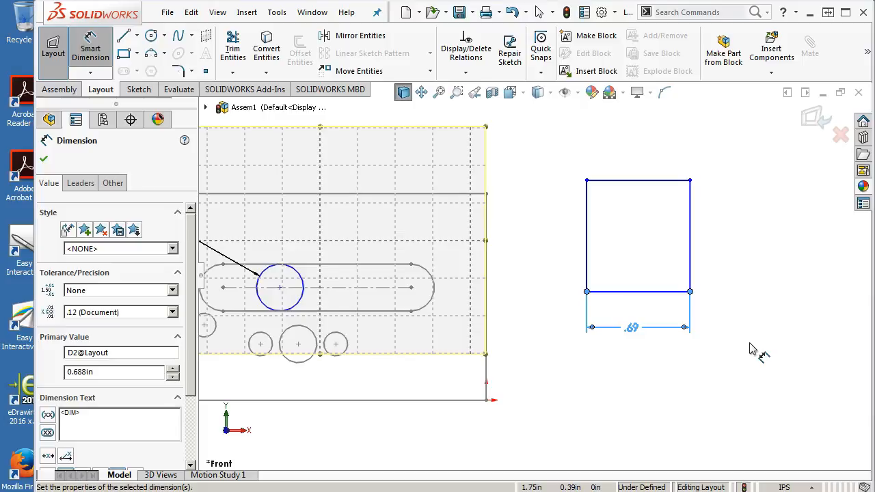
Step: Dimension the rectangle's right edge and set its height to 1.25 in
{"action": "left_click", "coordinate": [690, 253]}
{"action": "left_click", "coordinate": [752, 254]}
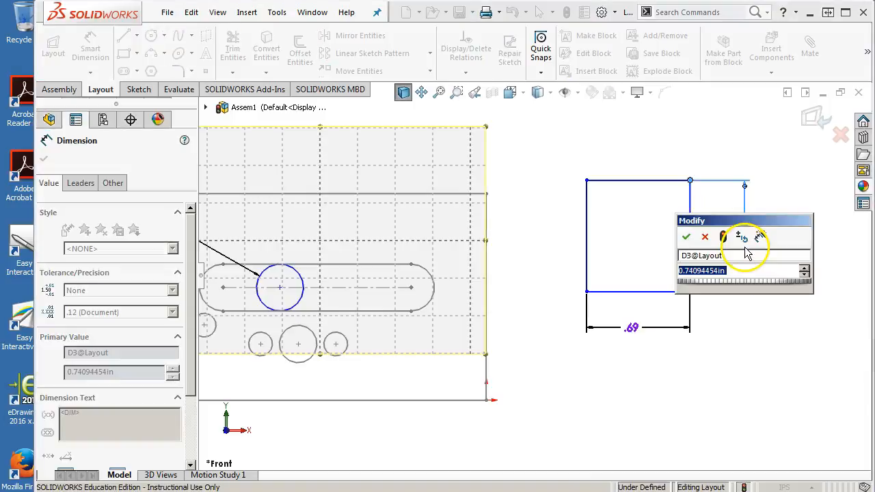
{"action": "type", "text": "1.25"}
{"action": "key", "text": "Return"}
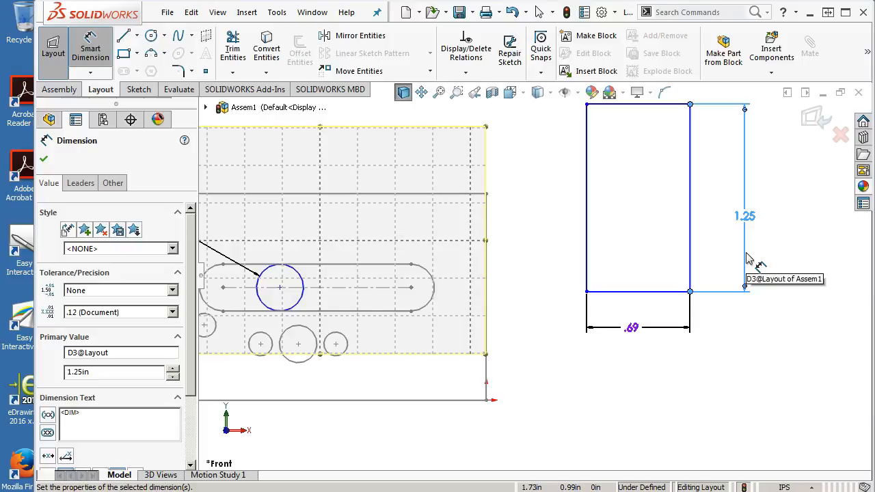
{"action": "left_click", "coordinate": [688, 205]}
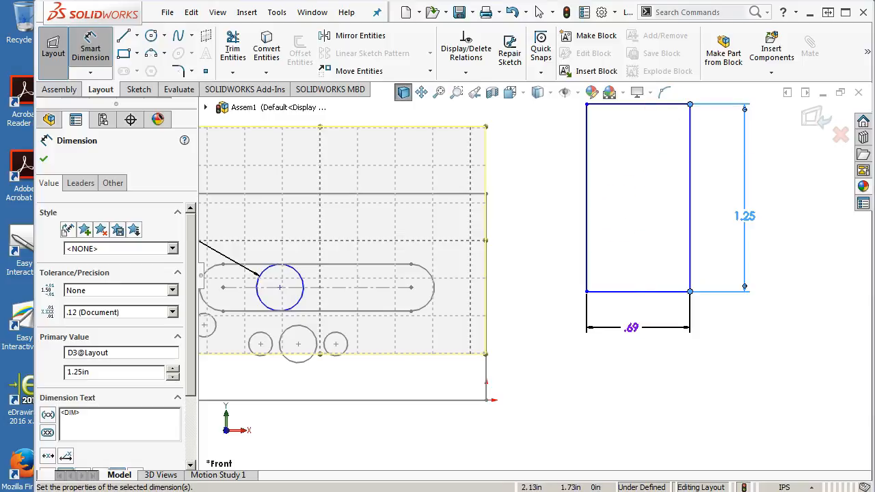
Step: Check the center block's dimensions in the PDF, and sketch a small circle in the lower part of the rectangle
{"action": "mouse_move", "coordinate": [874, 96]}
{"action": "left_mouse_down"}
{"action": "mouse_move", "coordinate": [692, 76]}
{"action": "mouse_move", "coordinate": [580, 36]}
{"action": "left_mouse_up"}
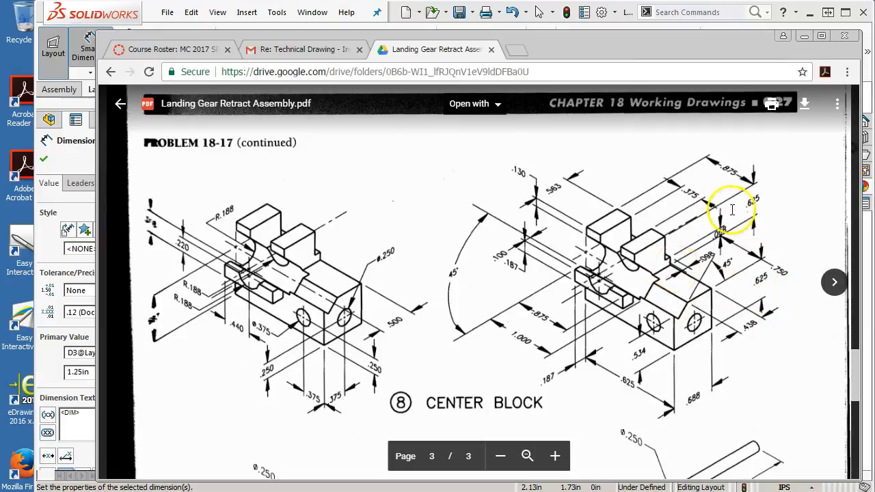
{"action": "left_click_drag", "start_coordinate": [545, 38], "coordinate": [874, 79]}
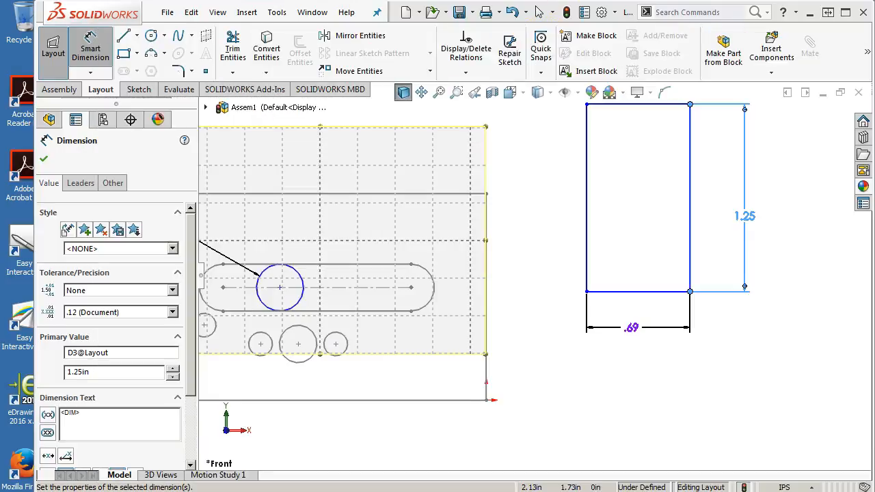
{"action": "left_click", "coordinate": [151, 35]}
{"action": "left_click", "coordinate": [640, 253]}
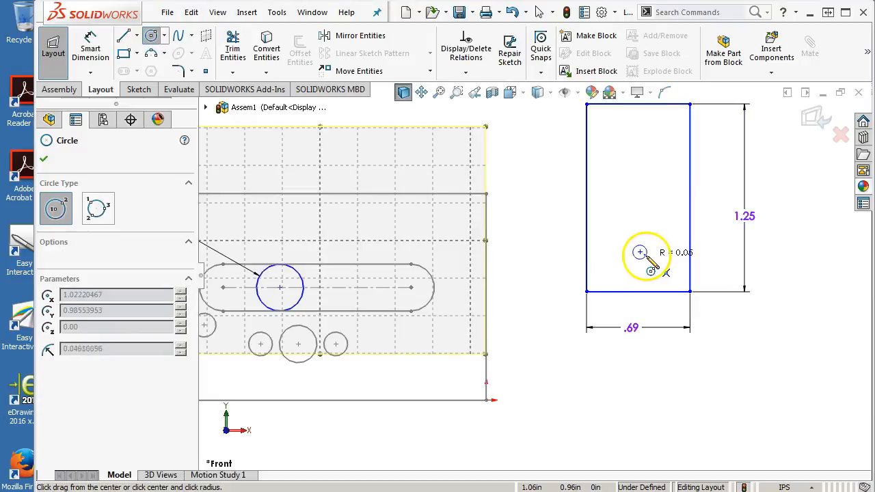
{"action": "left_click", "coordinate": [652, 261]}
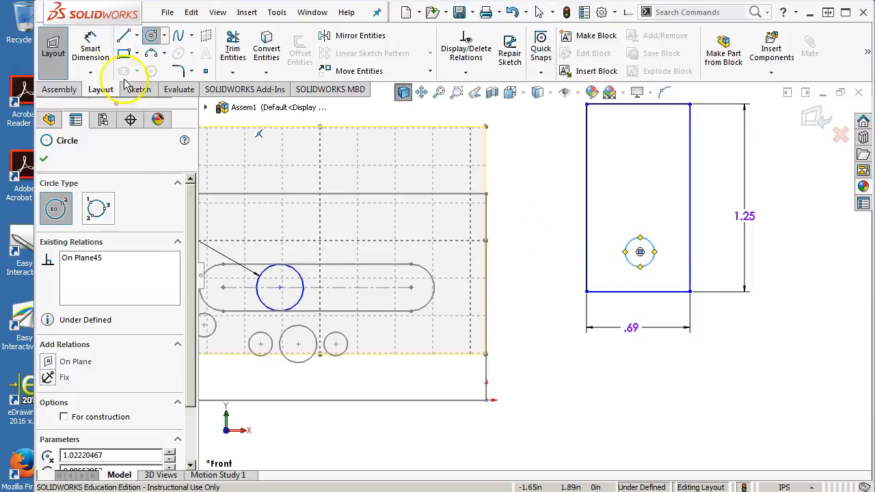
Step: Dimension the circle's center 0.25 in above the rectangle's bottom edge
{"action": "left_click", "coordinate": [90, 48]}
{"action": "left_click", "coordinate": [642, 291]}
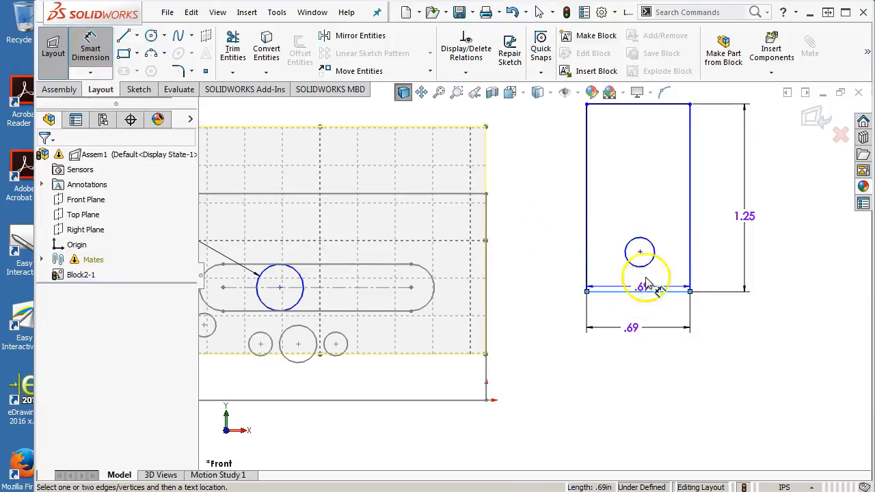
{"action": "left_click", "coordinate": [641, 253]}
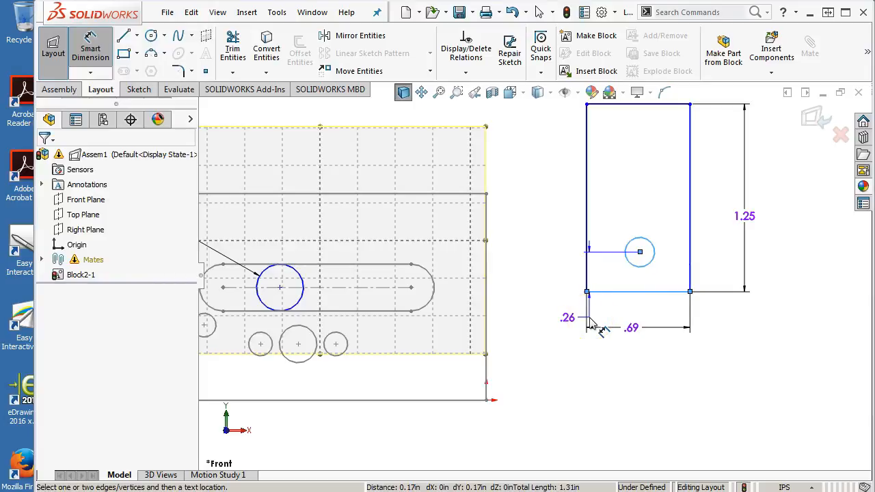
{"action": "left_click", "coordinate": [555, 321]}
{"action": "type", "text": ".2"}
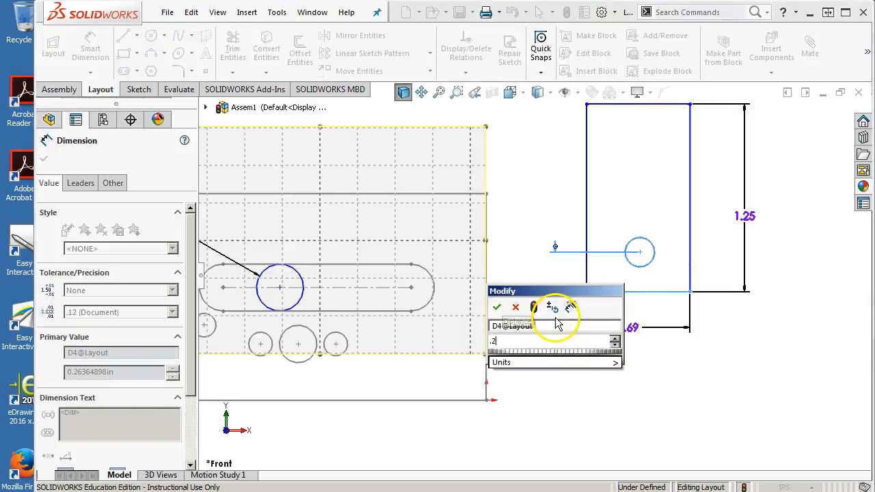
{"action": "type", "text": "5"}
{"action": "key", "text": "Return"}
Step: Dimension the circle's center 0.375 in from the rectangle's left edge and end dimensioning
{"action": "left_click", "coordinate": [587, 281]}
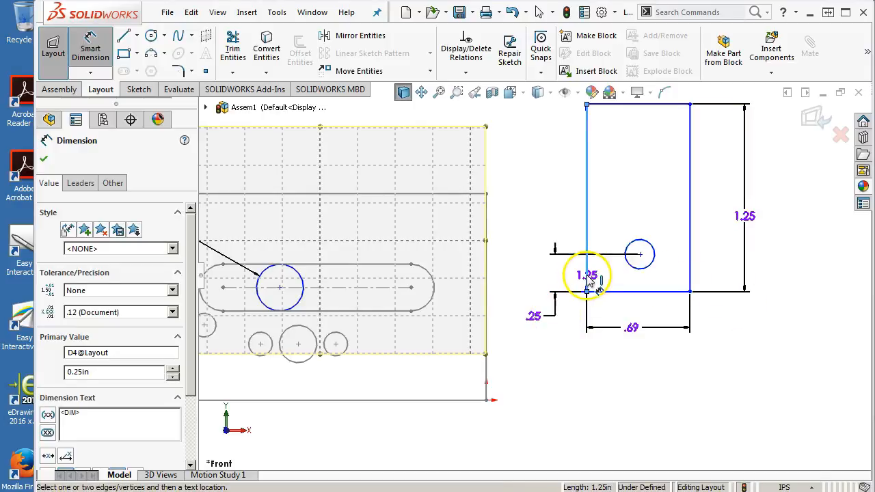
{"action": "left_click", "coordinate": [640, 256]}
{"action": "left_click", "coordinate": [617, 316]}
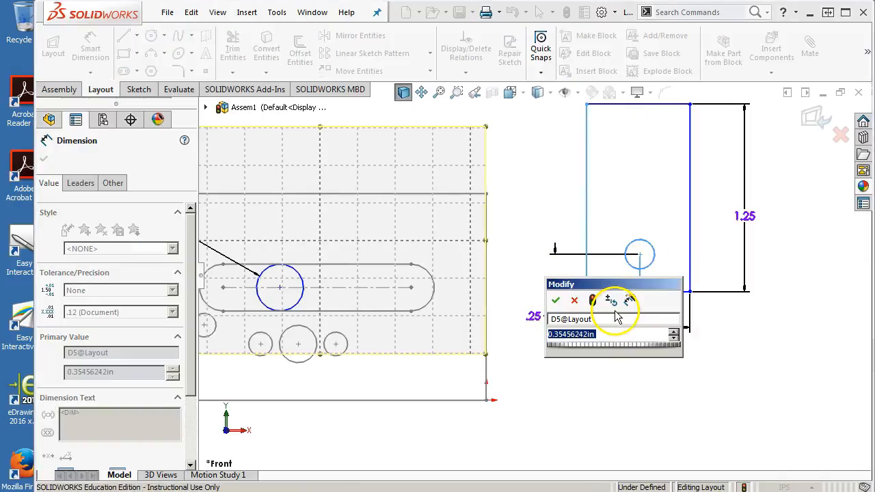
{"action": "type", "text": ".375"}
{"action": "key", "text": "Return"}
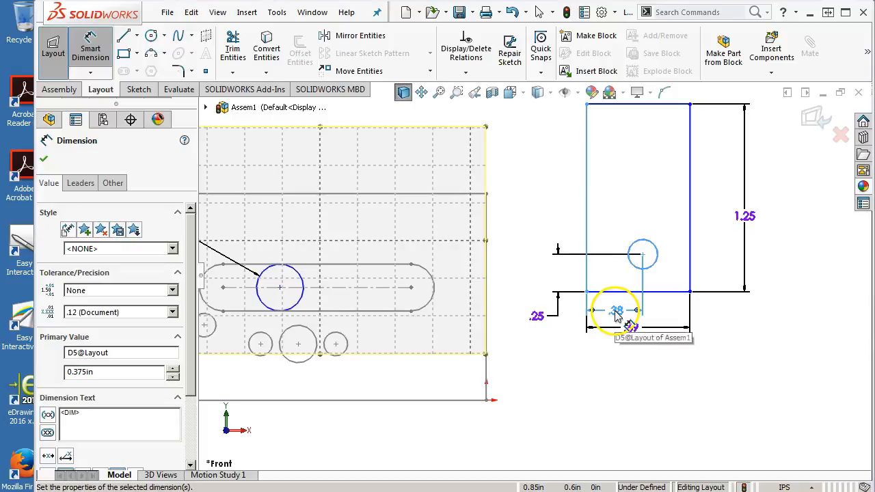
{"action": "right_click", "coordinate": [732, 318]}
{"action": "left_click", "coordinate": [759, 131]}
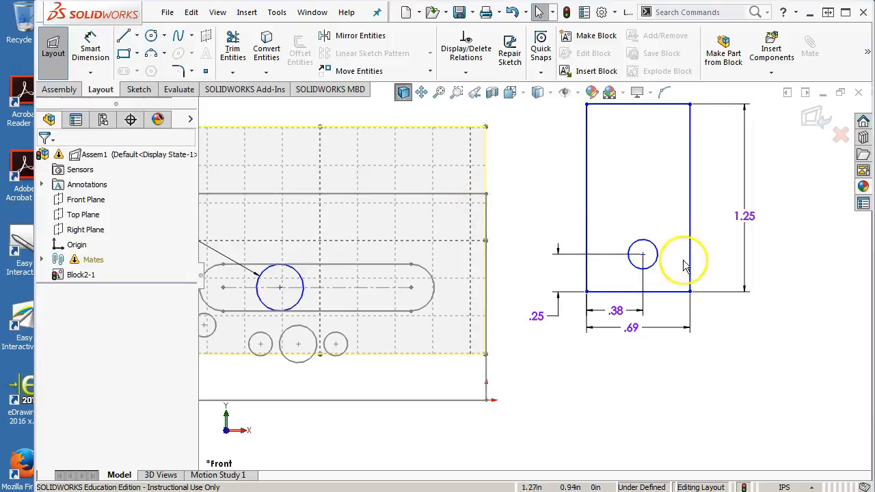
Step: Sketch an angled open slot above the circle from the rectangle's left edge, using two parallel lines joined by a tangent arc of about 0.18 in radius
{"action": "scroll", "coordinate": [664, 172], "scroll_direction": "up", "scroll_amount": 2}
{"action": "scroll", "coordinate": [664, 173], "scroll_direction": "down", "scroll_amount": 1}
{"action": "left_click", "coordinate": [271, 319]}
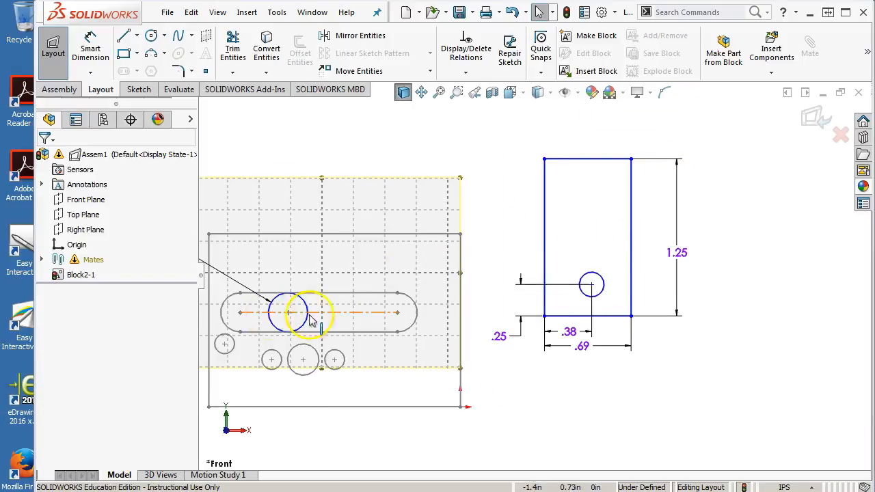
{"action": "left_click", "coordinate": [641, 265]}
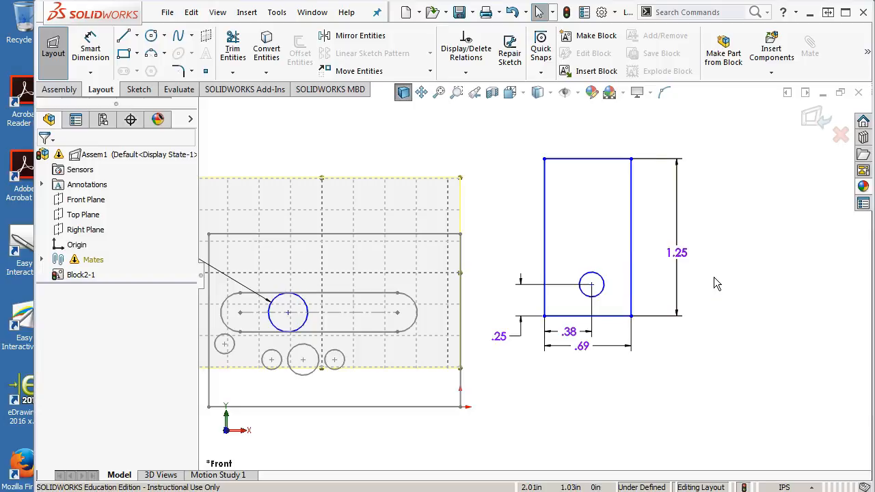
{"action": "left_click", "coordinate": [151, 36]}
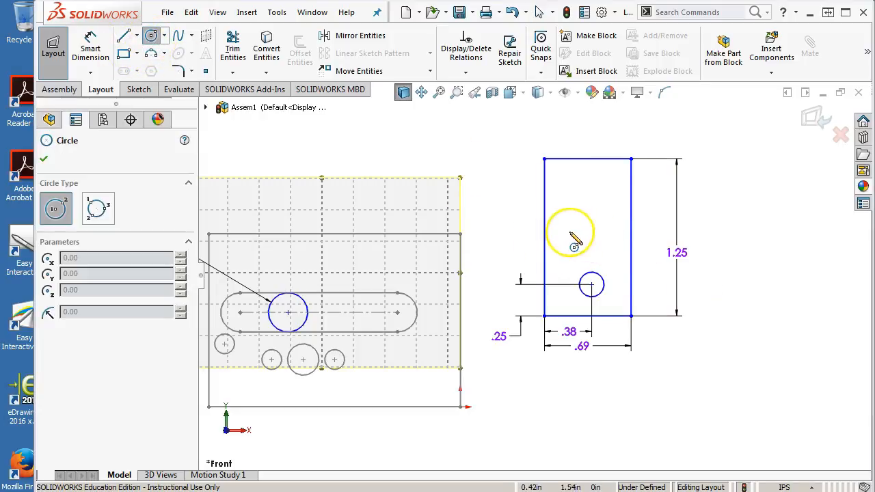
{"action": "left_click", "coordinate": [124, 35]}
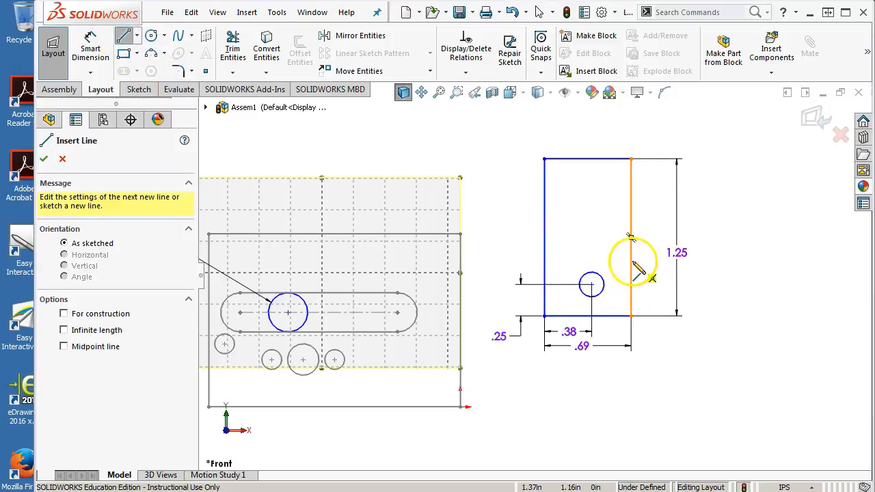
{"action": "left_click", "coordinate": [545, 182]}
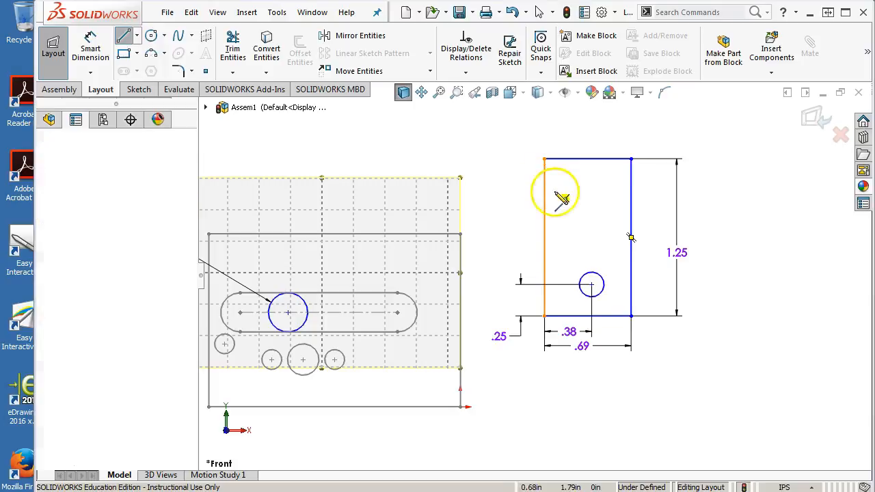
{"action": "left_click", "coordinate": [592, 224]}
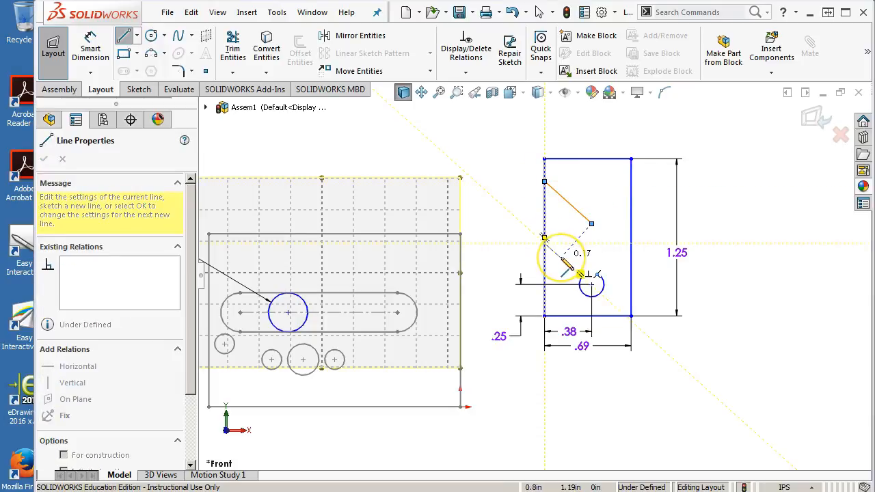
{"action": "mouse_move", "coordinate": [561, 258]}
{"action": "left_mouse_down"}
{"action": "mouse_move", "coordinate": [577, 268]}
{"action": "mouse_move", "coordinate": [565, 261]}
{"action": "left_mouse_up"}
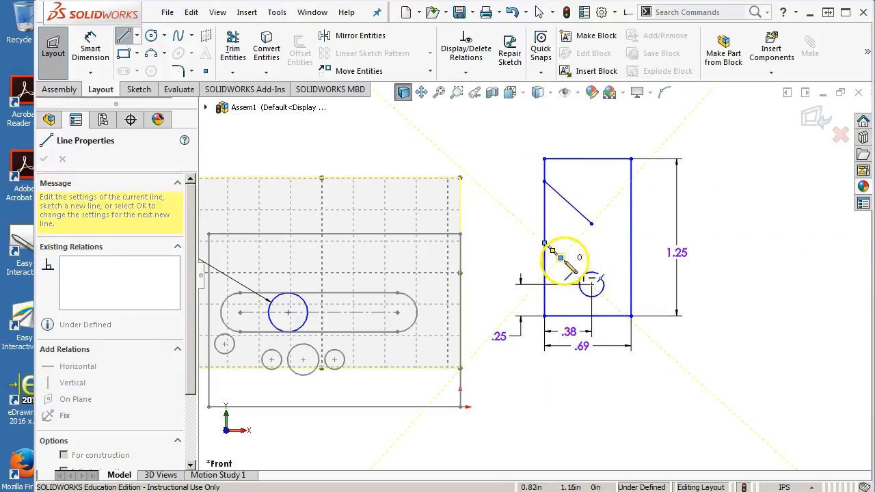
{"action": "left_click", "coordinate": [591, 224]}
{"action": "right_click", "coordinate": [732, 216]}
{"action": "left_click", "coordinate": [771, 236]}
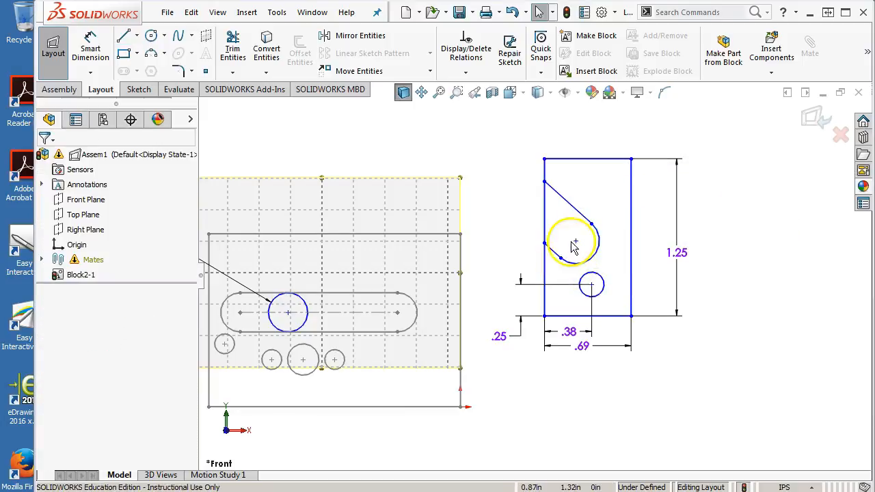
Step: Dimension the angled slot's end arc and set its radius to 0.188 in
{"action": "left_click", "coordinate": [601, 235]}
{"action": "left_click", "coordinate": [592, 225]}
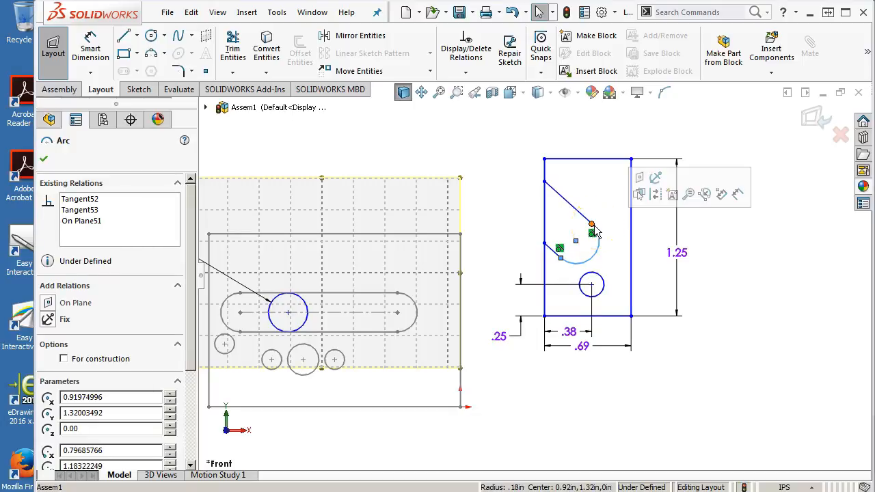
{"action": "left_click", "coordinate": [732, 250]}
{"action": "right_click", "coordinate": [732, 250]}
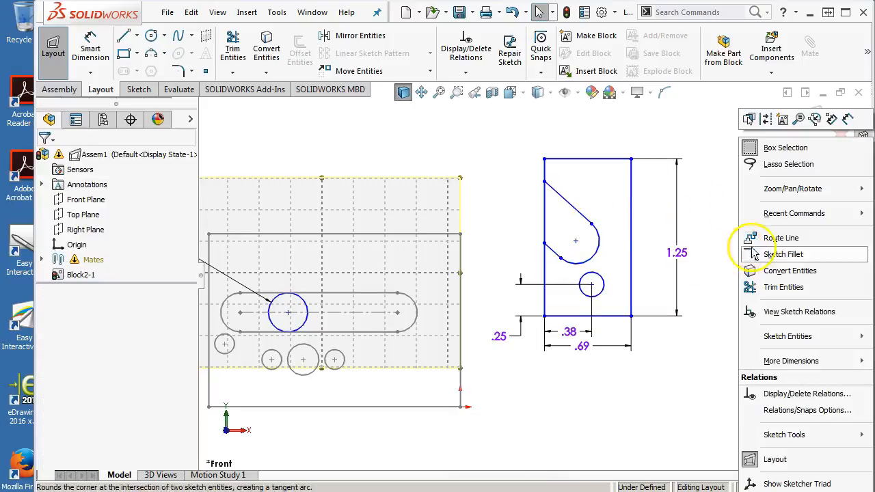
{"action": "left_click", "coordinate": [848, 119]}
{"action": "left_click", "coordinate": [602, 244]}
{"action": "left_click", "coordinate": [716, 219]}
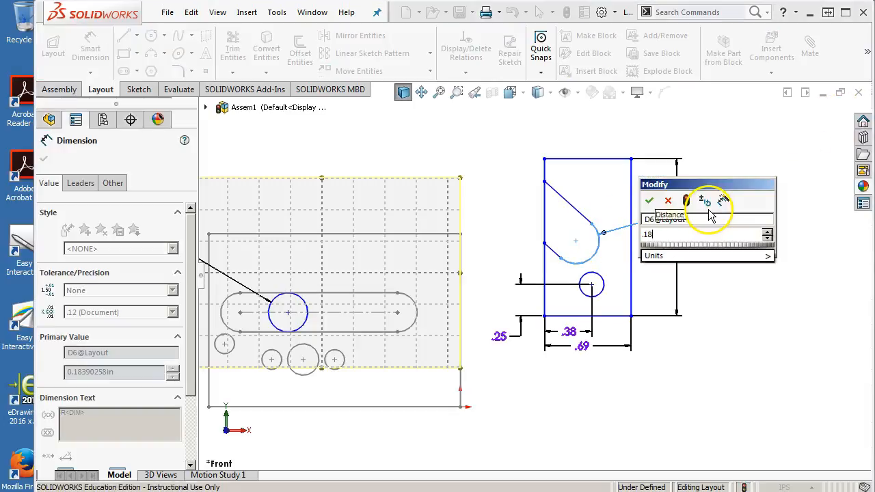
{"action": "type", "text": "8"}
{"action": "key", "text": "Return"}
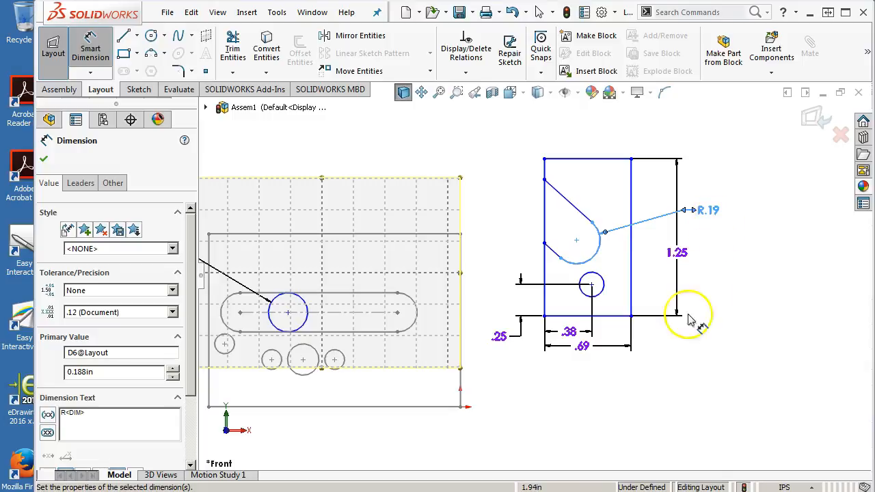
Step: Dimension the slot arc's center 0.562 in above the rectangle's bottom edge
{"action": "left_click", "coordinate": [557, 303]}
{"action": "left_click", "coordinate": [562, 316]}
{"action": "left_click", "coordinate": [574, 271]}
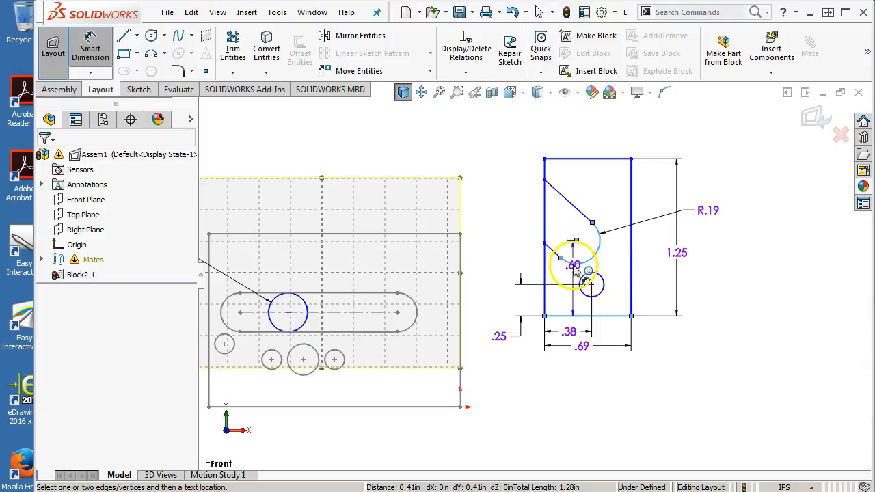
{"action": "left_click", "coordinate": [500, 288]}
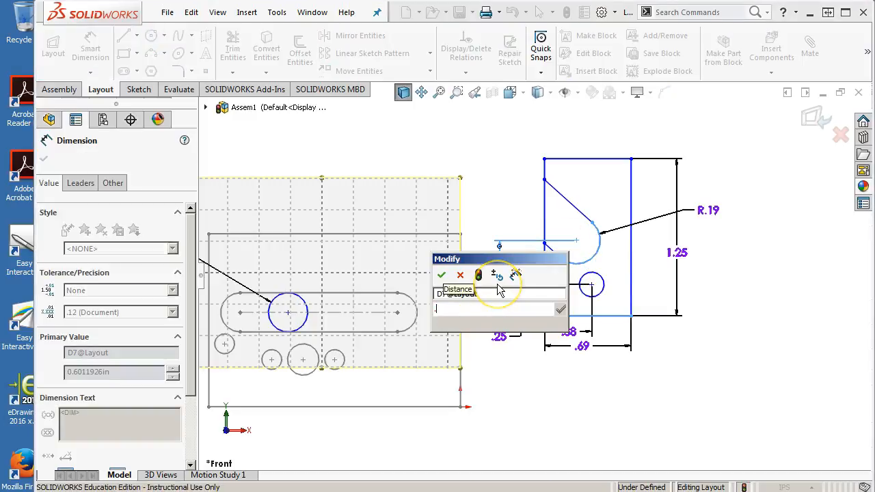
{"action": "type", "text": ".562"}
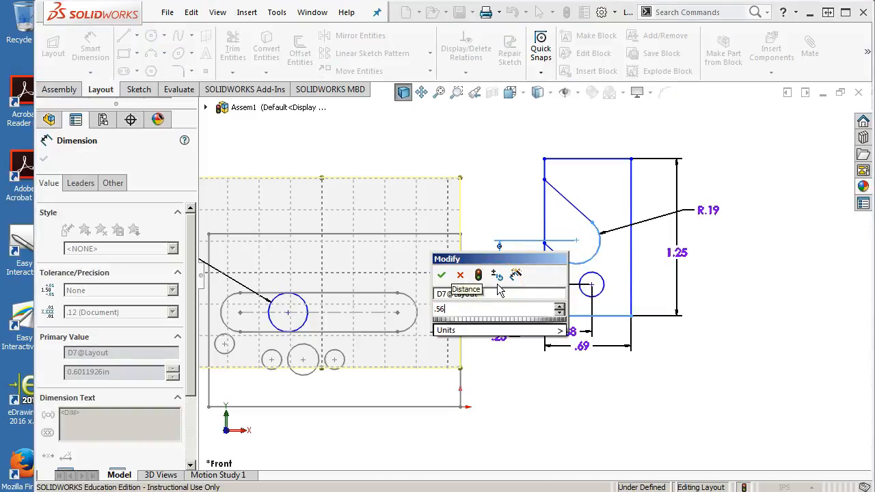
{"action": "key", "text": "Return"}
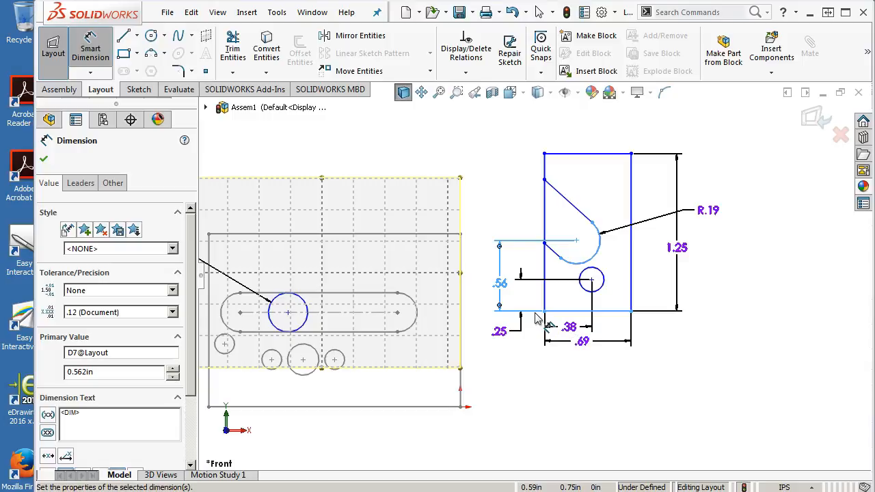
Step: Dimension the slot arc's center 0.562 in from the rectangle's right edge and end dimensioning
{"action": "left_click", "coordinate": [633, 194]}
{"action": "left_click", "coordinate": [576, 240]}
{"action": "left_click", "coordinate": [603, 134]}
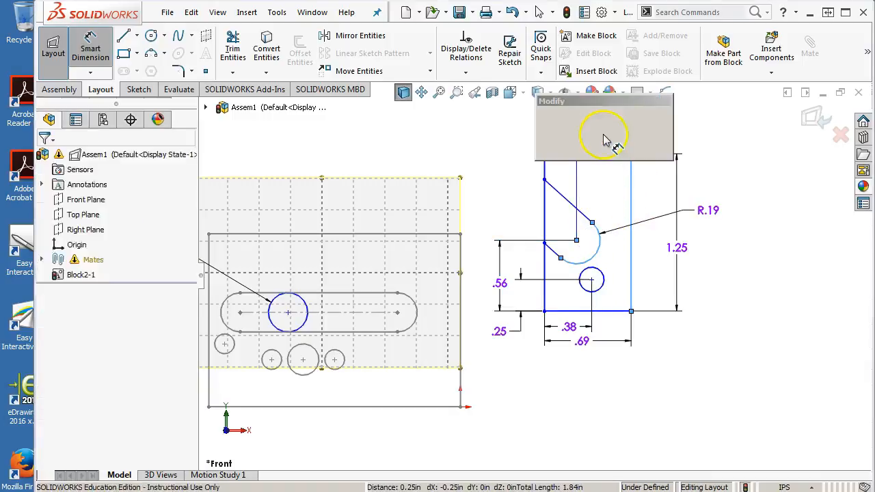
{"action": "type", "text": ".562"}
{"action": "key", "text": "Return"}
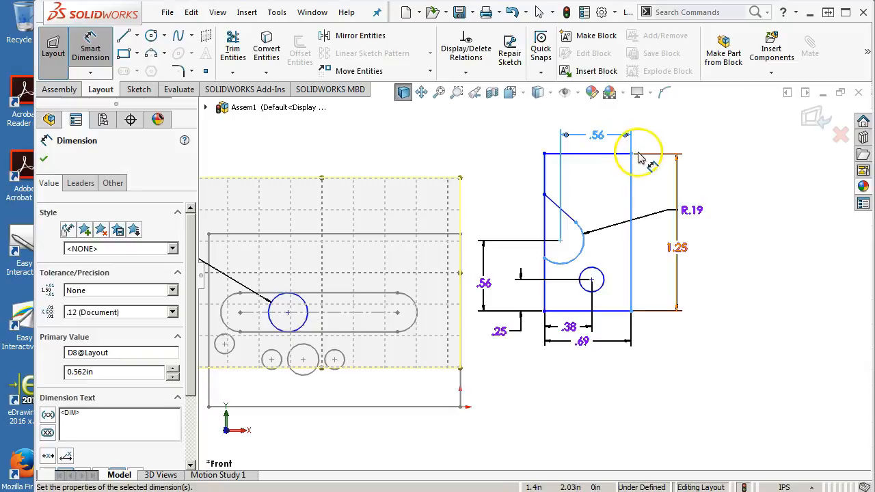
{"action": "right_click", "coordinate": [722, 205]}
{"action": "left_click", "coordinate": [729, 251]}
Step: Examine the slot's short lower line and its relations where it meets the rectangle's left edge
{"action": "scroll", "coordinate": [555, 285], "scroll_direction": "down", "scroll_amount": 5}
{"action": "scroll", "coordinate": [393, 381], "scroll_direction": "down", "scroll_amount": 2}
{"action": "scroll", "coordinate": [478, 256], "scroll_direction": "down", "scroll_amount": 3}
{"action": "scroll", "coordinate": [520, 195], "scroll_direction": "down", "scroll_amount": 2}
{"action": "scroll", "coordinate": [520, 199], "scroll_direction": "down", "scroll_amount": 3}
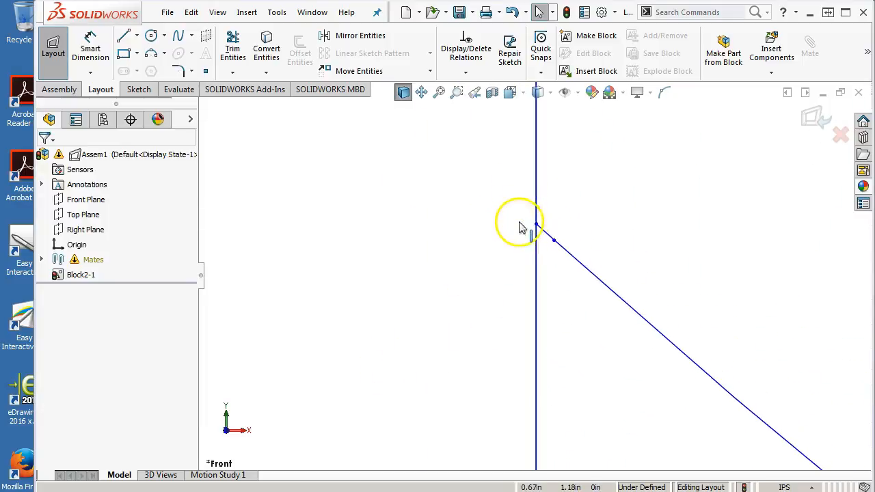
{"action": "left_click", "coordinate": [547, 234]}
{"action": "scroll", "coordinate": [631, 342], "scroll_direction": "up", "scroll_amount": 8}
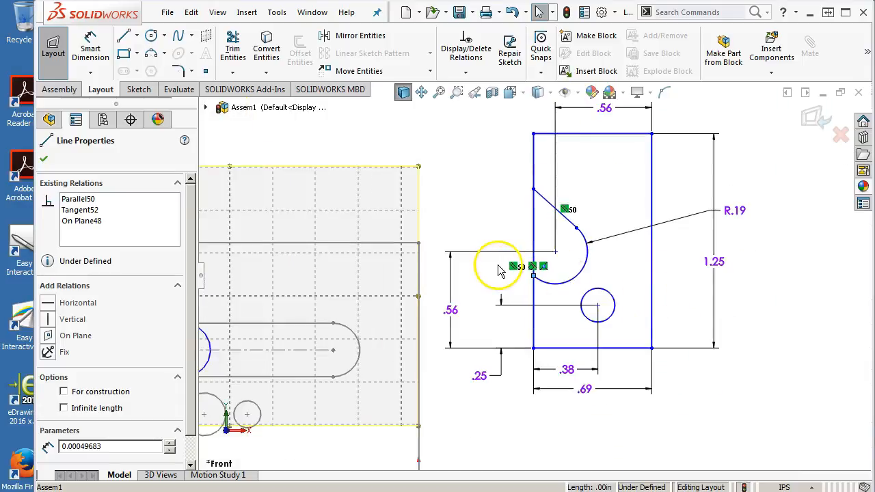
{"action": "scroll", "coordinate": [498, 270], "scroll_direction": "down", "scroll_amount": 4}
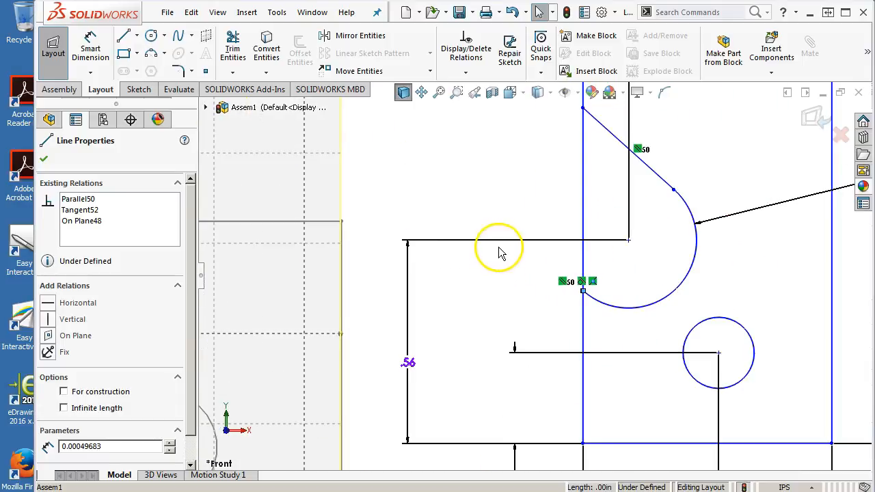
{"action": "scroll", "coordinate": [540, 258], "scroll_direction": "up", "scroll_amount": 2}
{"action": "scroll", "coordinate": [573, 251], "scroll_direction": "up", "scroll_amount": 2}
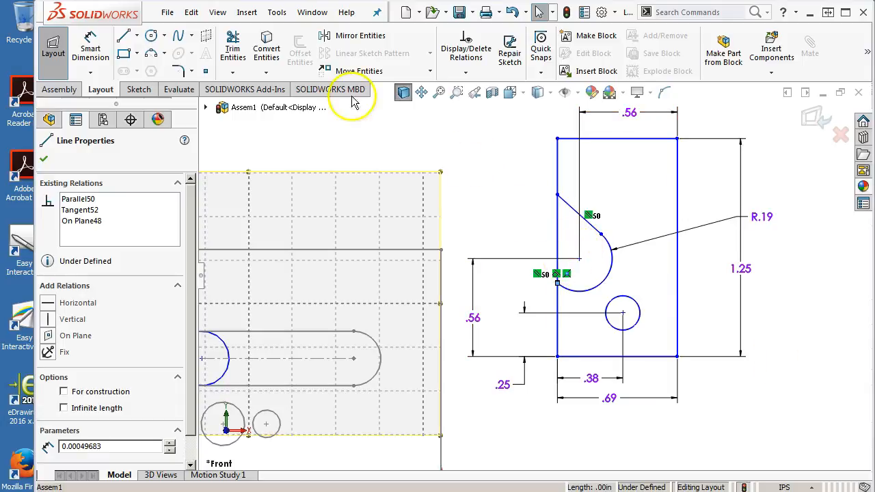
{"action": "left_click", "coordinate": [91, 48]}
{"action": "left_click", "coordinate": [556, 194]}
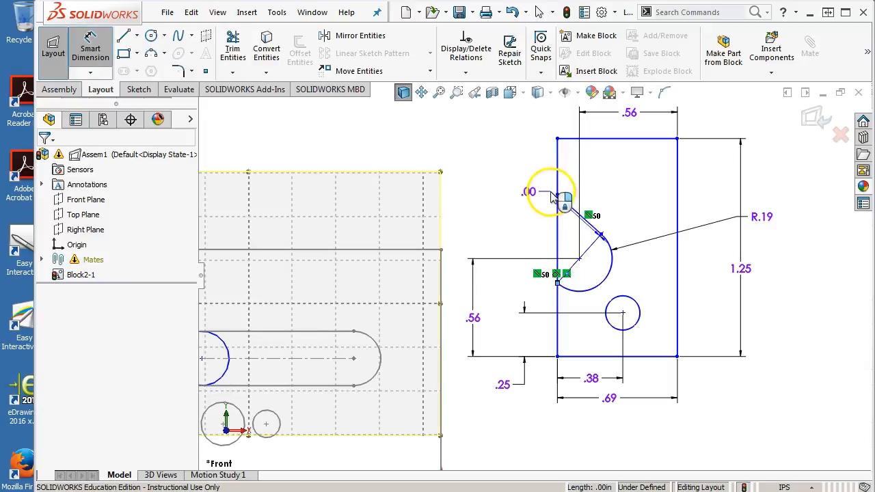
{"action": "key", "text": "Escape"}
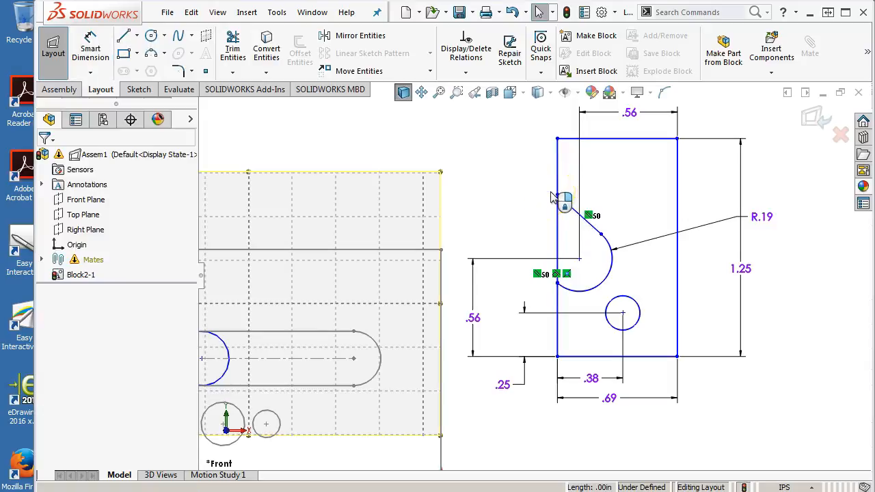
Step: Dimension the upper slot line's endpoint 0.13 in below the rectangle's top edge and end dimensioning
{"action": "left_click", "coordinate": [91, 41]}
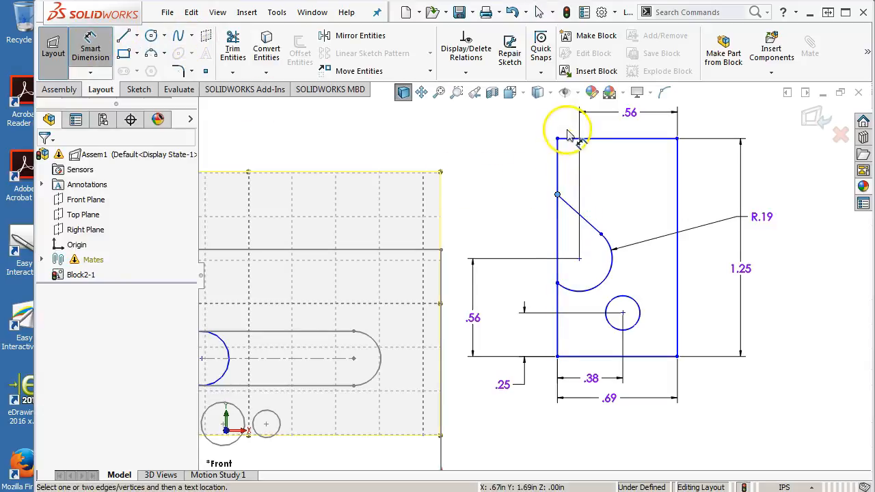
{"action": "left_click", "coordinate": [559, 154]}
{"action": "left_click", "coordinate": [514, 127]}
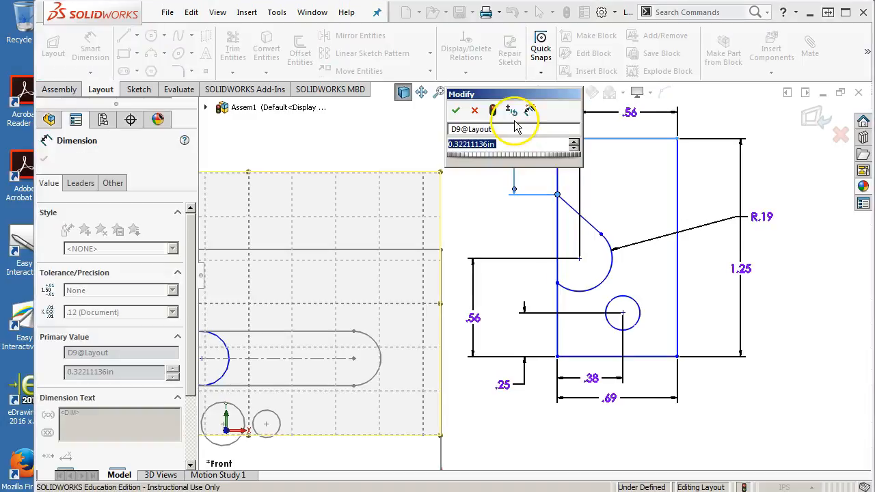
{"action": "type", "text": ".13"}
{"action": "key", "text": "Return"}
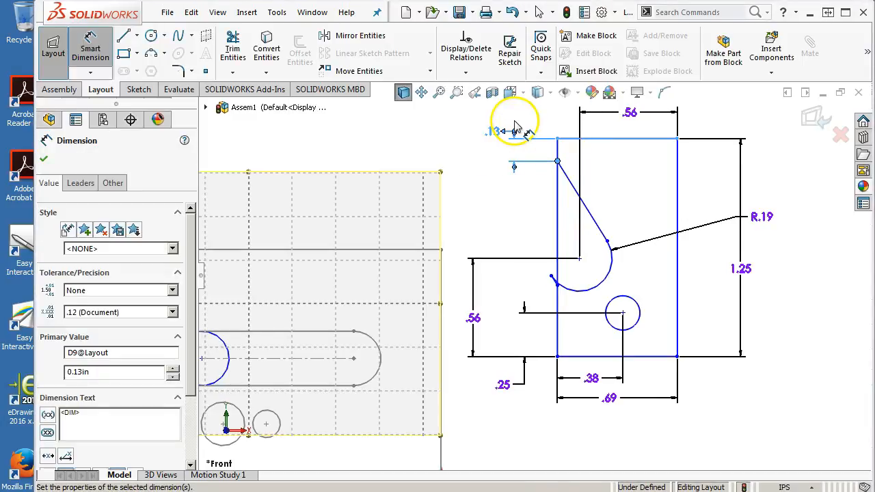
{"action": "right_click", "coordinate": [460, 227]}
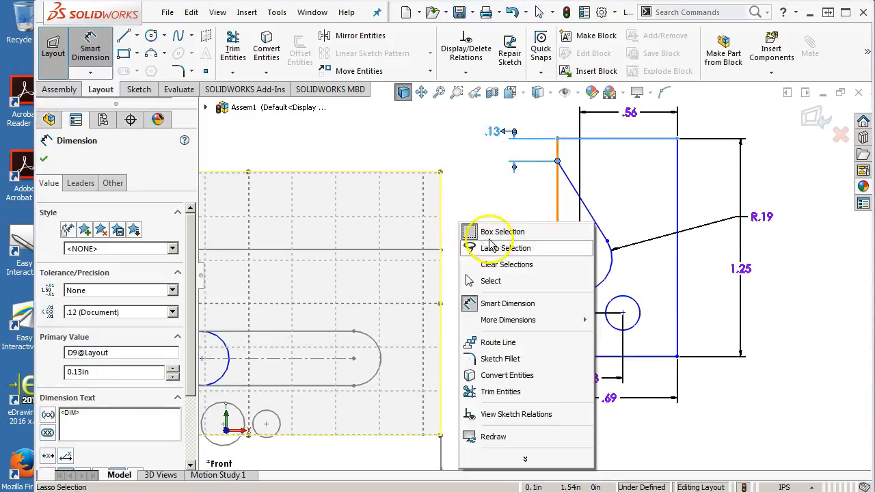
{"action": "left_click", "coordinate": [500, 287]}
Step: Move the free end of the slot's short lower line up and outward, beyond the rectangle's left edge
{"action": "scroll", "coordinate": [578, 303], "scroll_direction": "down", "scroll_amount": 4}
{"action": "left_click", "coordinate": [571, 268]}
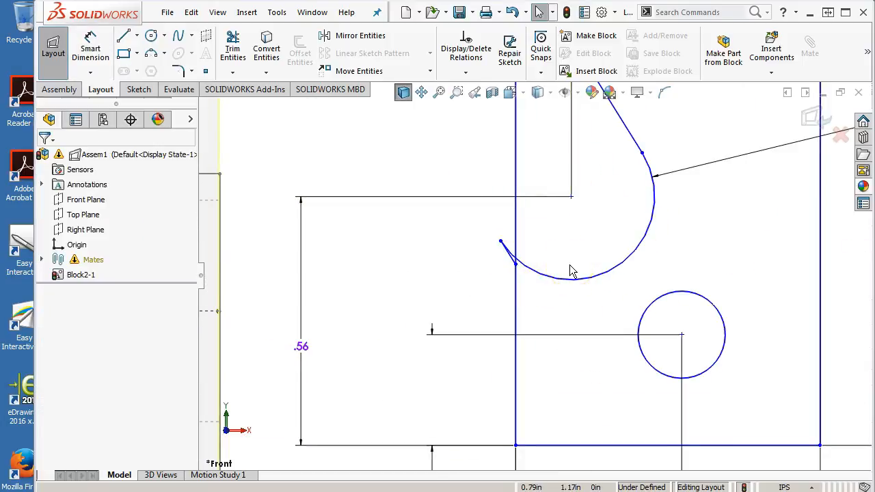
{"action": "left_click", "coordinate": [573, 280]}
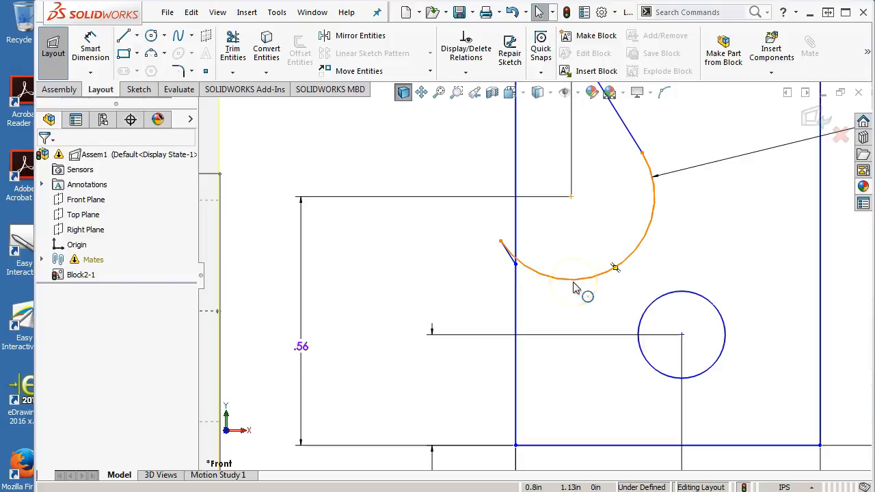
{"action": "scroll", "coordinate": [553, 260], "scroll_direction": "up", "scroll_amount": 7}
{"action": "scroll", "coordinate": [552, 259], "scroll_direction": "down", "scroll_amount": 1}
{"action": "scroll", "coordinate": [552, 262], "scroll_direction": "down", "scroll_amount": 3}
{"action": "scroll", "coordinate": [514, 291], "scroll_direction": "down", "scroll_amount": 4}
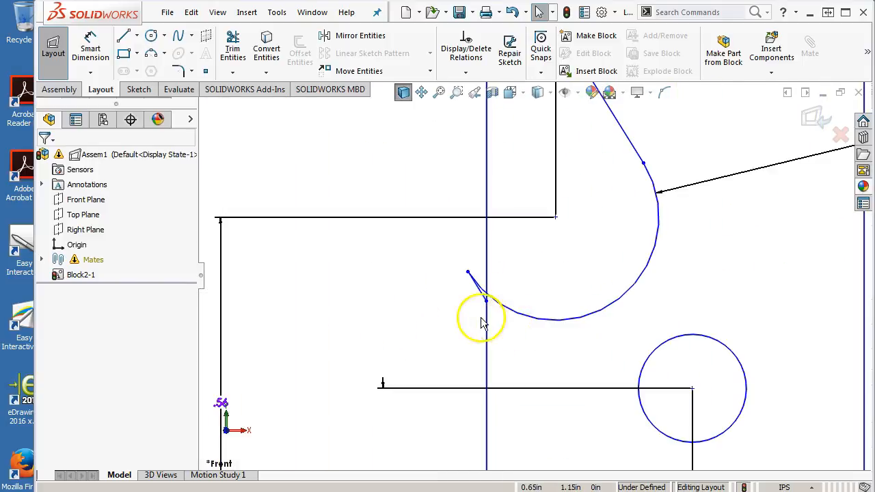
{"action": "left_click", "coordinate": [487, 302]}
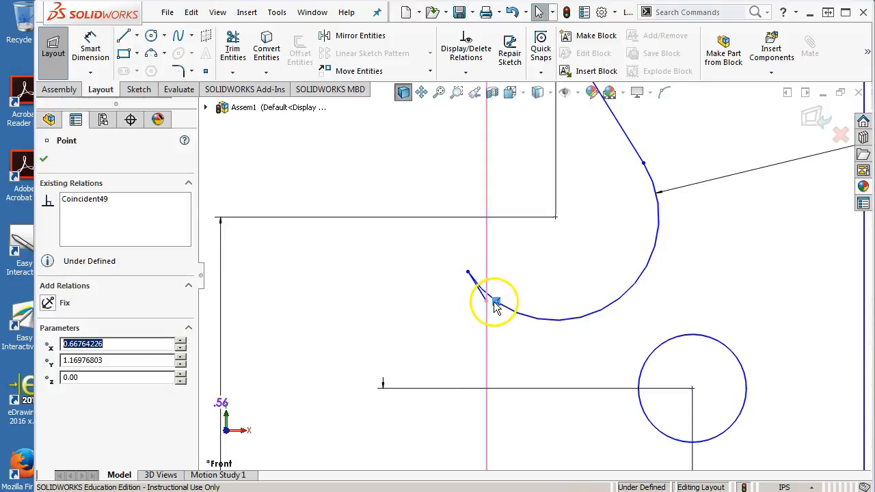
{"action": "mouse_move", "coordinate": [487, 301]}
{"action": "left_mouse_down"}
{"action": "mouse_move", "coordinate": [454, 275]}
{"action": "mouse_move", "coordinate": [446, 257]}
{"action": "mouse_move", "coordinate": [456, 247]}
{"action": "left_mouse_up"}
{"action": "left_click", "coordinate": [475, 332]}
{"action": "scroll", "coordinate": [472, 335], "scroll_direction": "up", "scroll_amount": 4}
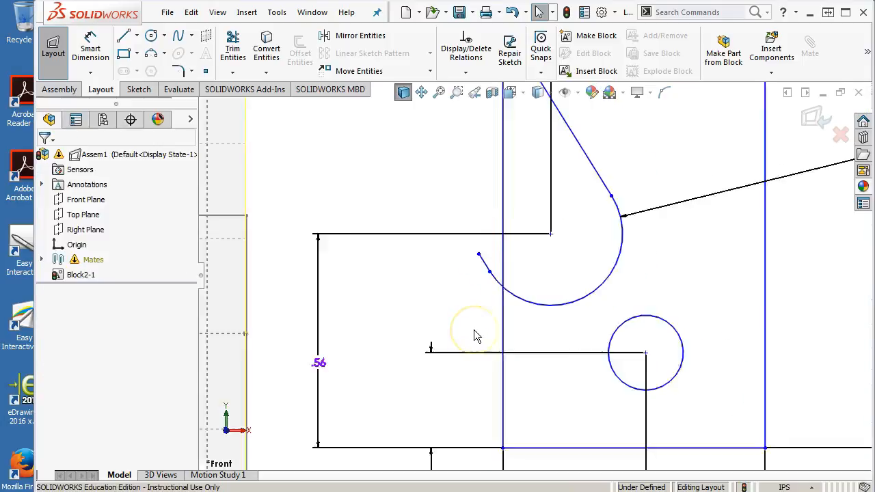
Step: Sketch three connected lines from the short line's free end to the rectangle's left edge, outlining a tab about 0.13 in wide and 0.18 in high
{"action": "scroll", "coordinate": [555, 263], "scroll_direction": "up", "scroll_amount": 2}
{"action": "scroll", "coordinate": [559, 256], "scroll_direction": "down", "scroll_amount": 2}
{"action": "scroll", "coordinate": [514, 273], "scroll_direction": "down", "scroll_amount": 2}
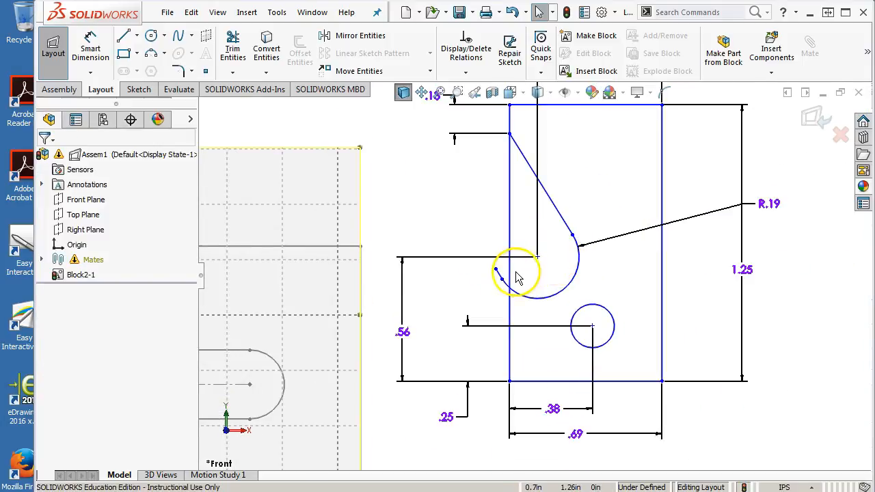
{"action": "left_click", "coordinate": [125, 37]}
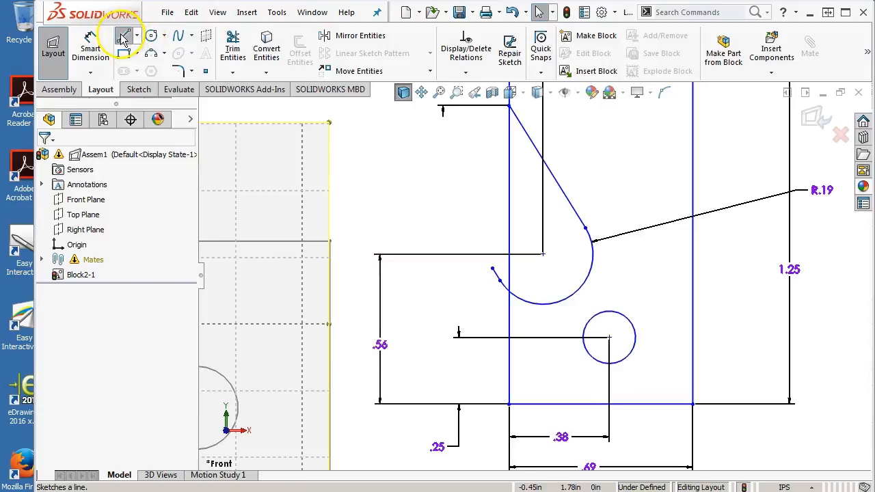
{"action": "left_click", "coordinate": [493, 270]}
{"action": "left_click", "coordinate": [475, 268]}
{"action": "left_click", "coordinate": [476, 316]}
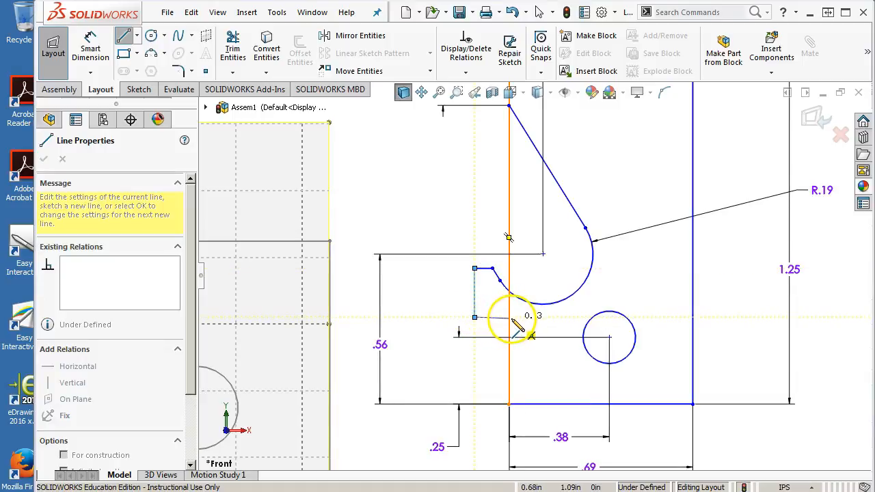
{"action": "left_click", "coordinate": [509, 318]}
{"action": "right_click", "coordinate": [537, 326]}
{"action": "left_click", "coordinate": [564, 329]}
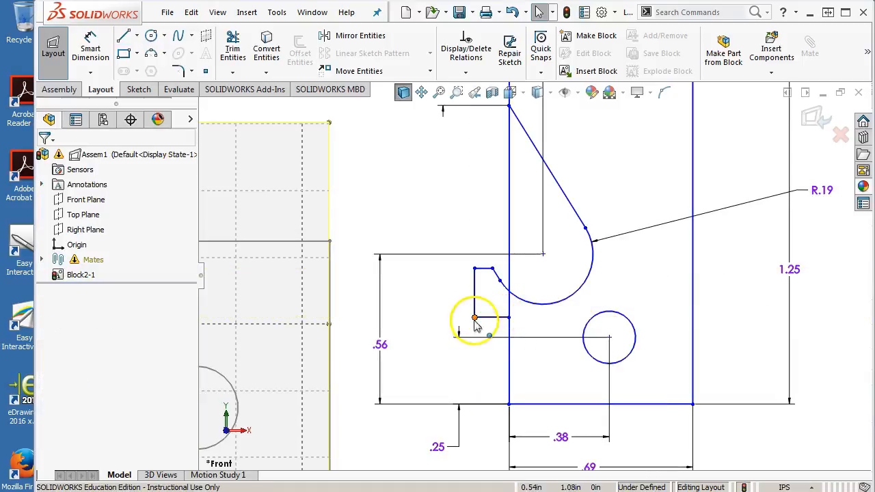
Step: Make the tab's bottom line horizontal
{"action": "left_click", "coordinate": [486, 318]}
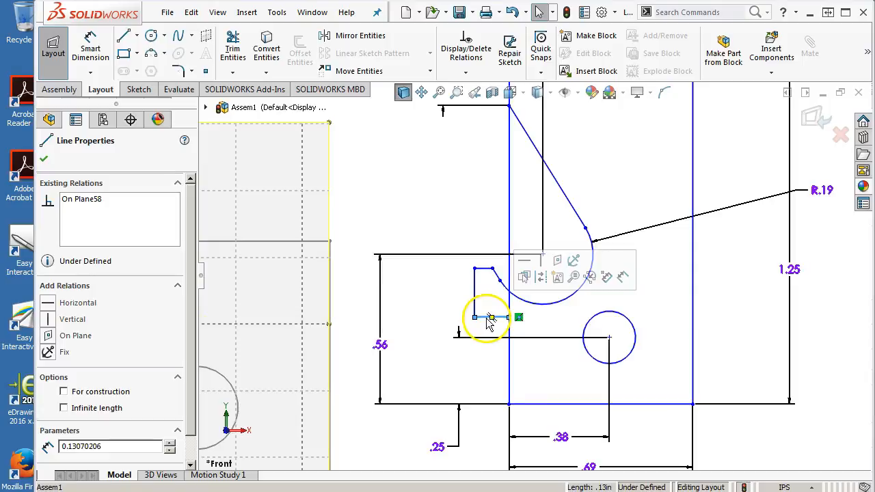
{"action": "left_click", "coordinate": [525, 260]}
{"action": "left_click", "coordinate": [404, 183]}
Step: Dimension the tab's bottom line and set its length to 0.187 in
{"action": "right_click", "coordinate": [403, 183]}
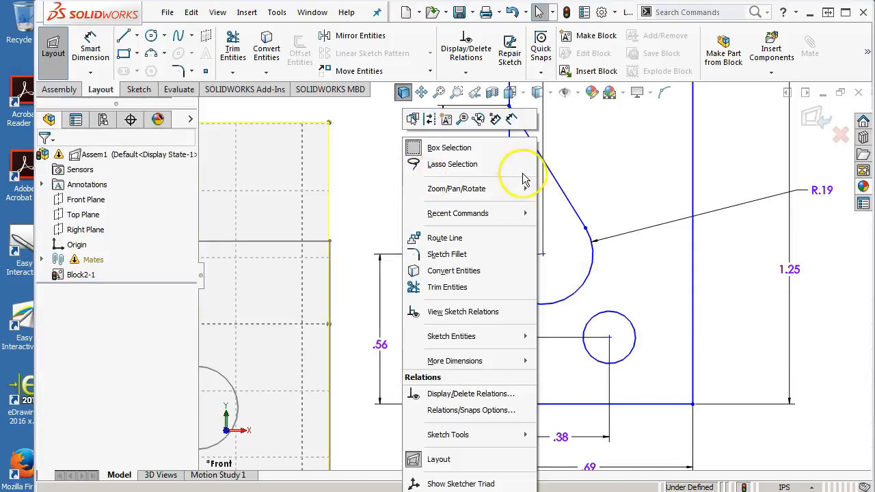
{"action": "left_click", "coordinate": [504, 89]}
{"action": "left_click", "coordinate": [487, 324]}
{"action": "left_click", "coordinate": [480, 363]}
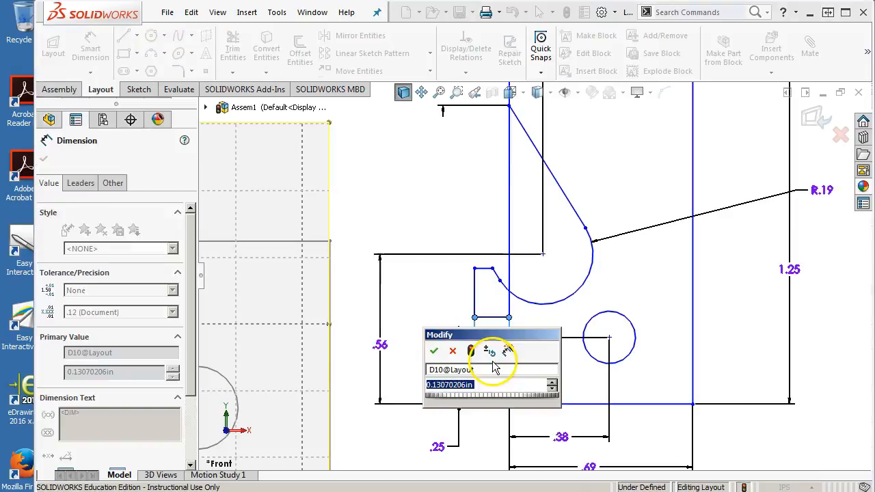
{"action": "type", "text": ".187"}
{"action": "key", "text": "Return"}
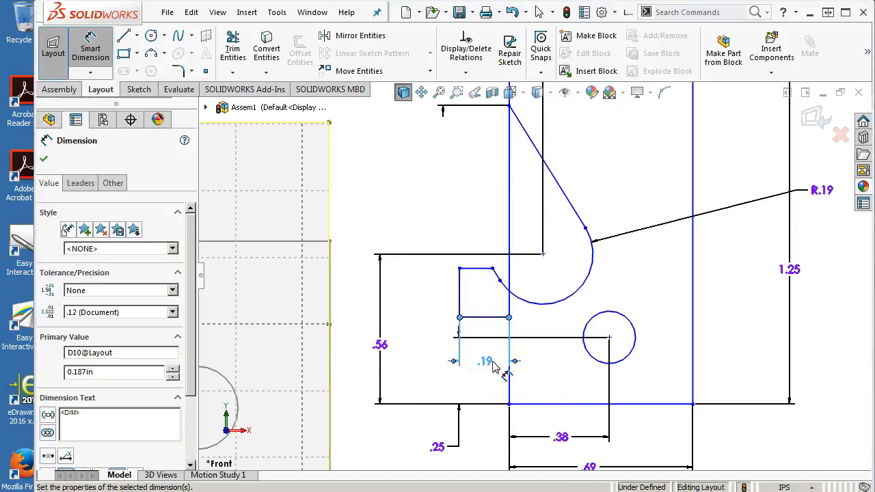
{"action": "left_click", "coordinate": [474, 363]}
Step: Dimension the tab's vertical outer line and set its height to 0.187 in
{"action": "left_click", "coordinate": [459, 301]}
{"action": "left_click", "coordinate": [438, 295]}
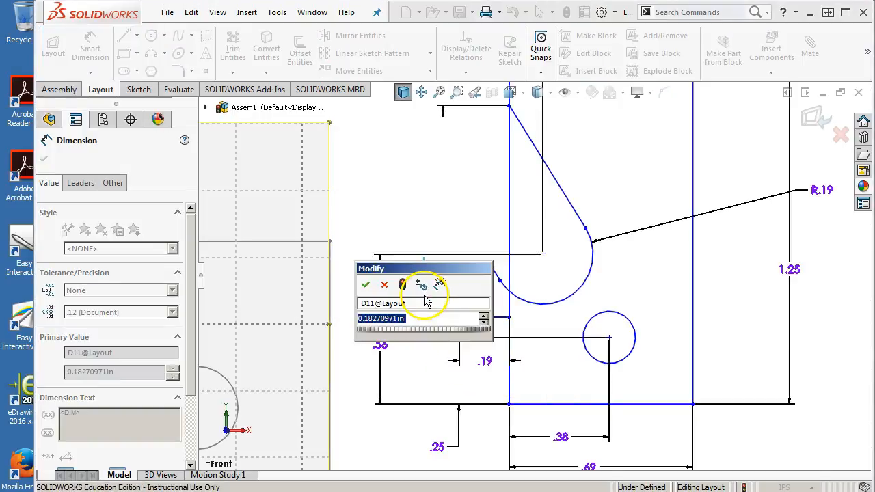
{"action": "type", "text": ".187"}
{"action": "key", "text": "Return"}
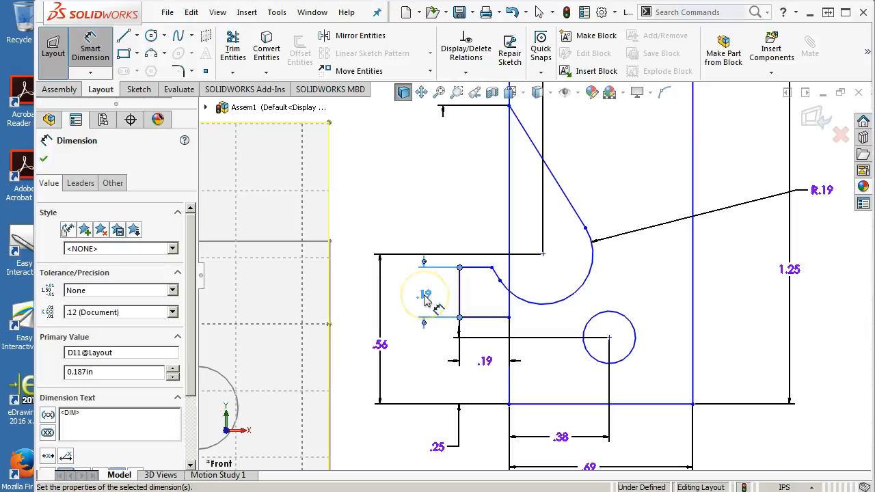
{"action": "left_click", "coordinate": [443, 339]}
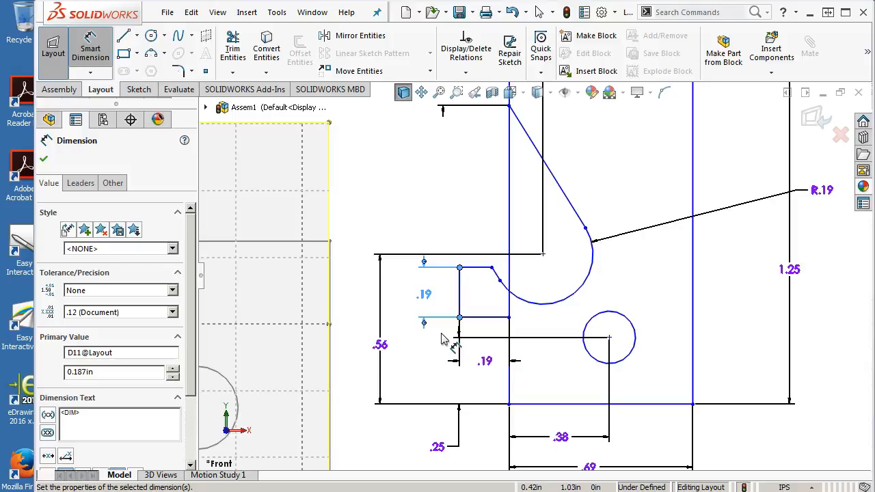
Step: Dimension the tab's top line and set its length to 0.1 in
{"action": "left_click", "coordinate": [477, 267]}
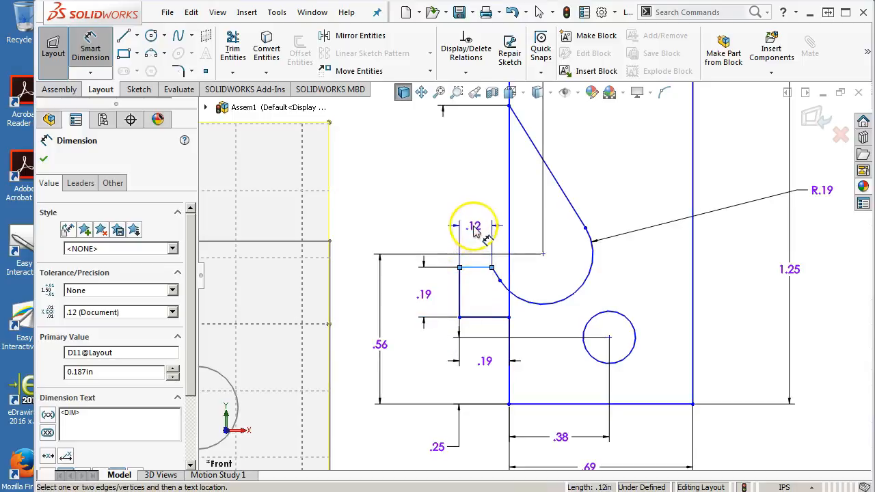
{"action": "left_click", "coordinate": [476, 229]}
{"action": "type", "text": ".1"}
{"action": "key", "text": "Return"}
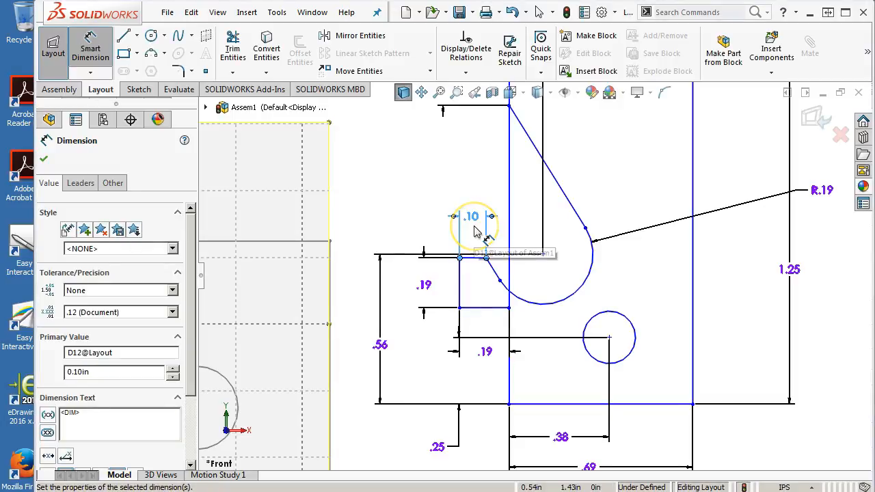
{"action": "left_click", "coordinate": [740, 413]}
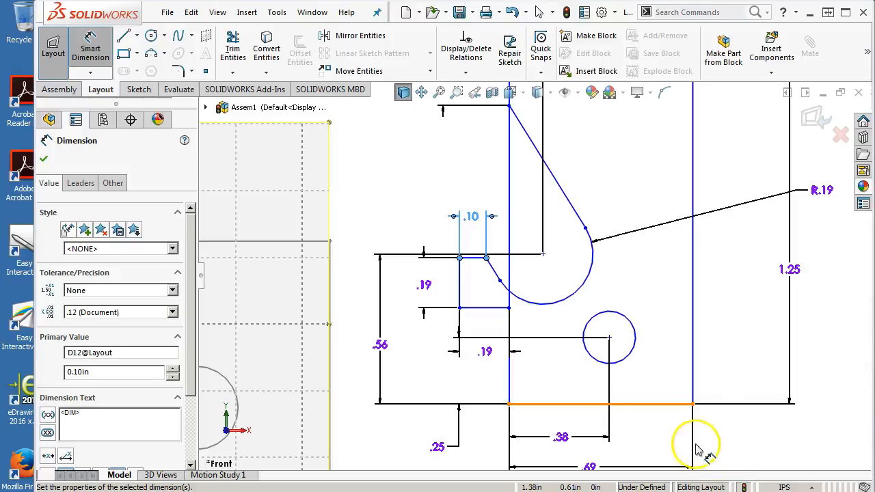
Step: Try to dimension the angle between the tab's slanted line and its bottom line
{"action": "left_click", "coordinate": [496, 278]}
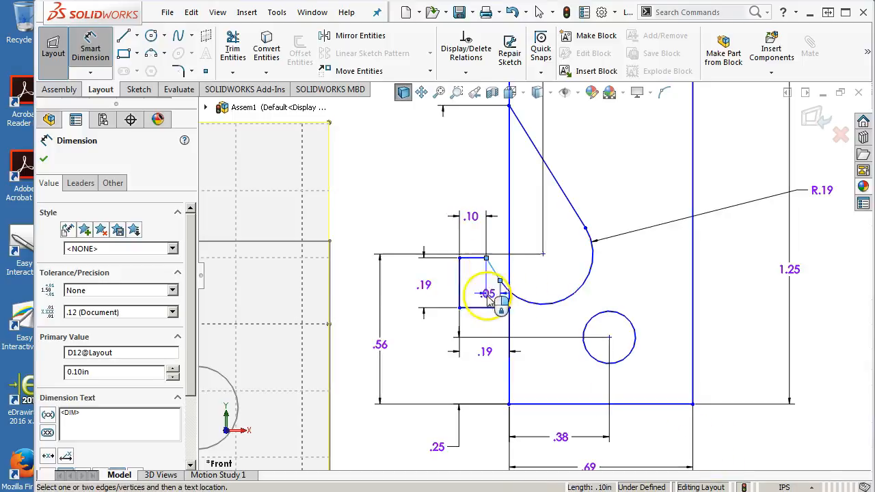
{"action": "left_click", "coordinate": [485, 308]}
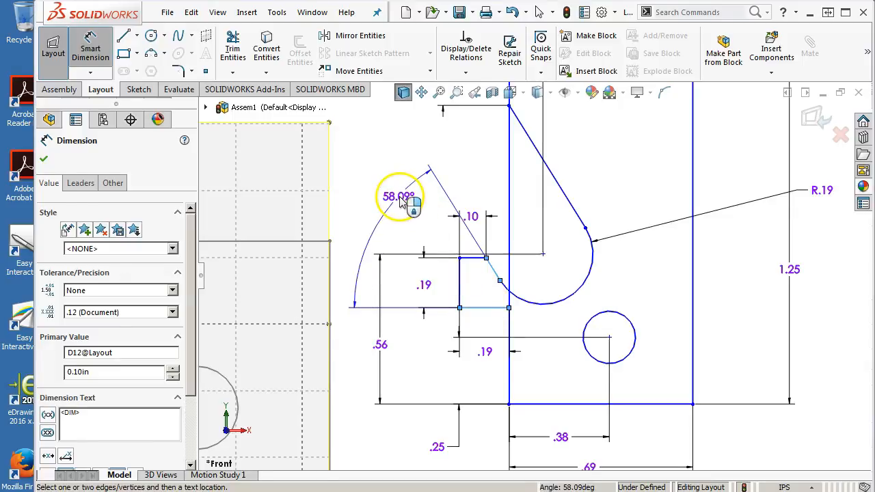
{"action": "left_click", "coordinate": [402, 198]}
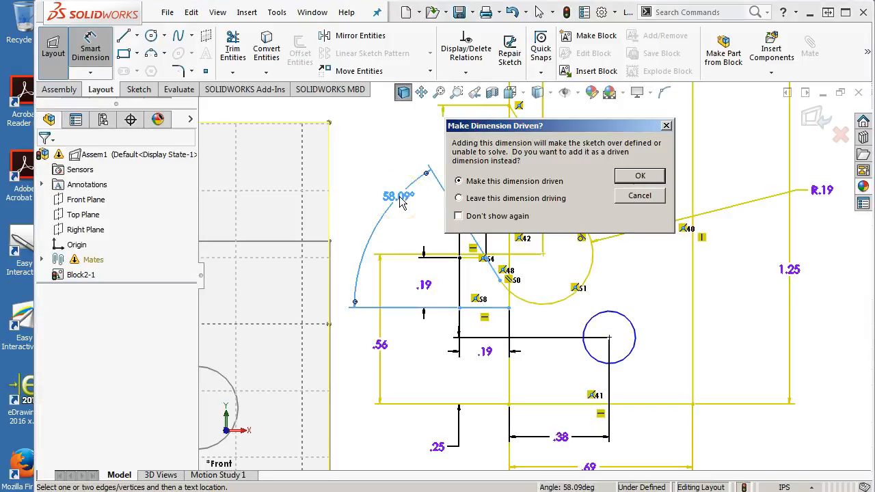
{"action": "left_click", "coordinate": [640, 196]}
{"action": "right_click", "coordinate": [621, 129]}
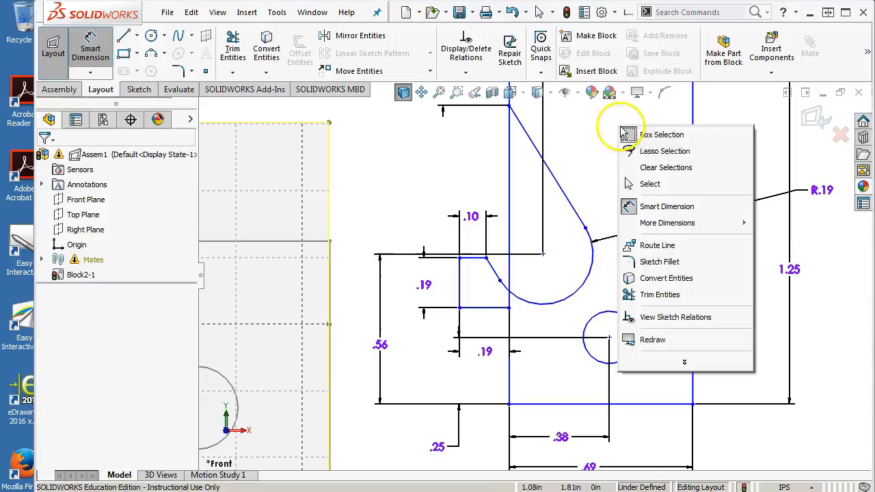
{"action": "left_click", "coordinate": [655, 184]}
Step: Try to dimension the angle between the slot's long slanted line and the block's top edge
{"action": "left_click", "coordinate": [559, 193]}
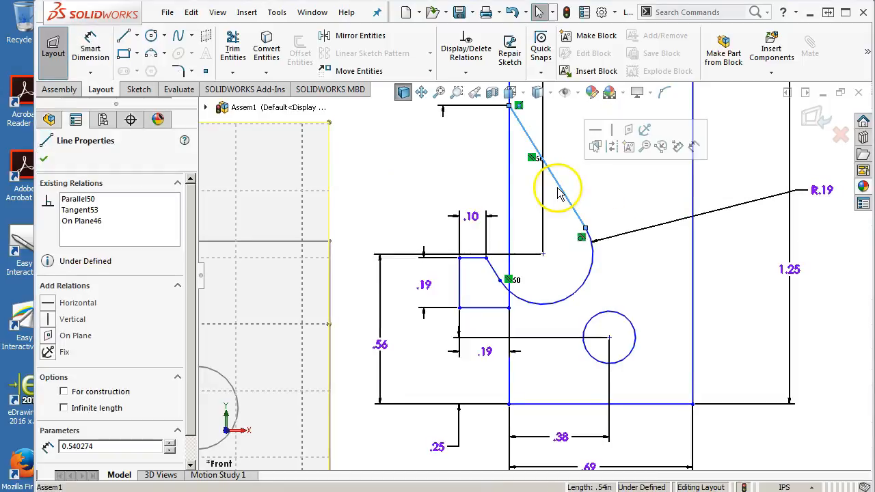
{"action": "key", "text": "f"}
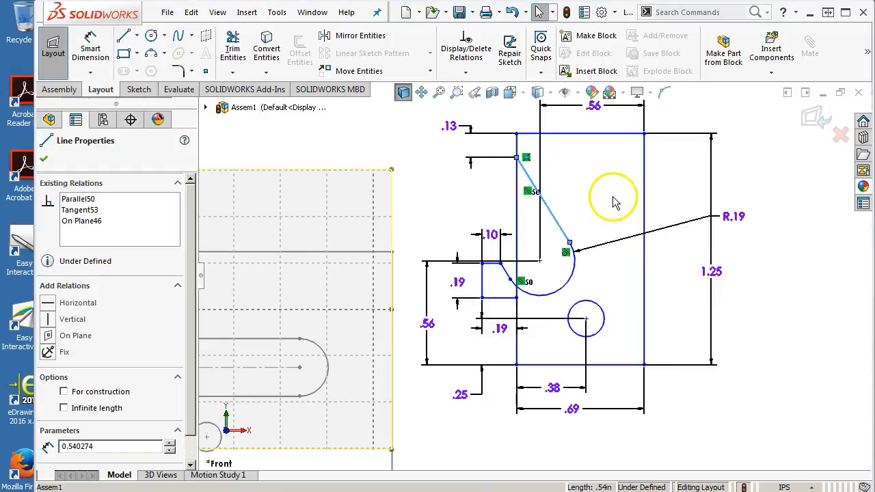
{"action": "right_click", "coordinate": [598, 188]}
{"action": "left_click", "coordinate": [718, 121]}
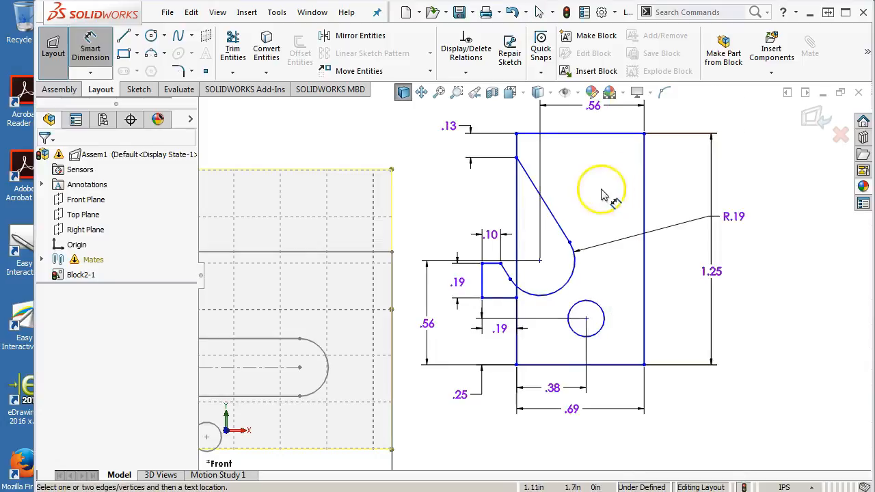
{"action": "left_click", "coordinate": [558, 224]}
{"action": "left_click", "coordinate": [569, 134]}
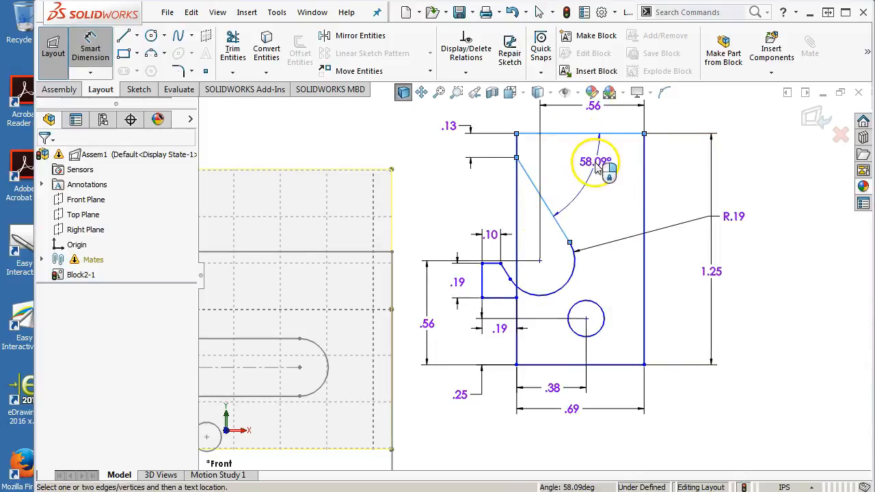
{"action": "left_click", "coordinate": [597, 167]}
{"action": "left_click", "coordinate": [629, 200]}
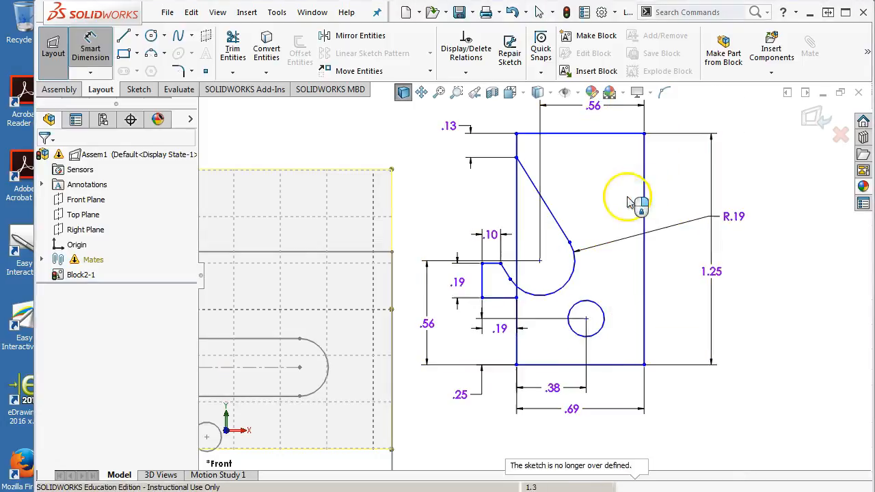
{"action": "right_click", "coordinate": [630, 200]}
{"action": "left_click", "coordinate": [639, 255]}
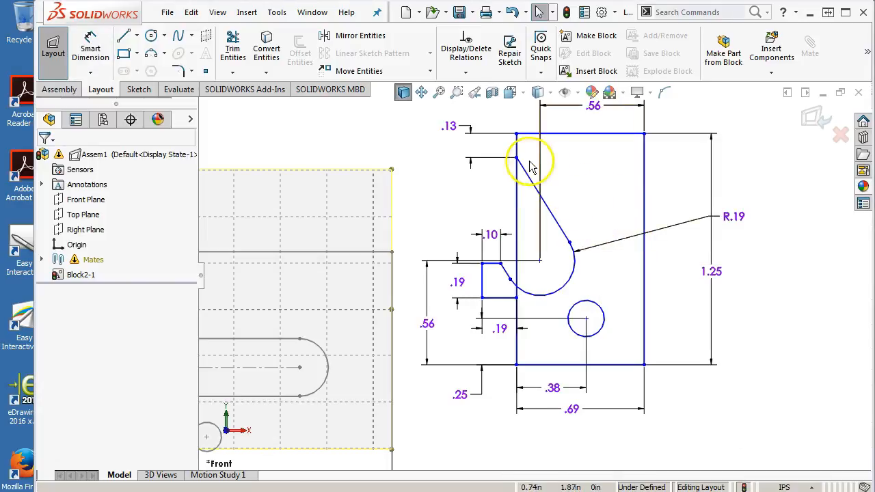
{"action": "left_click", "coordinate": [517, 157]}
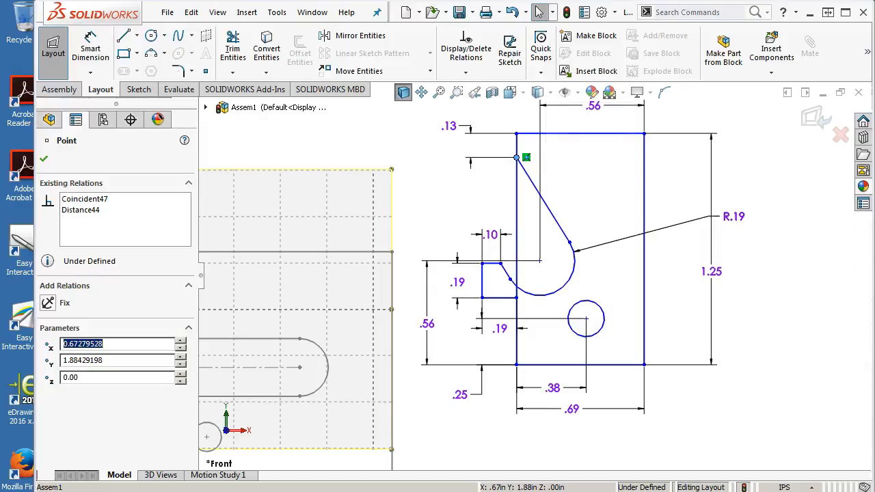
{"action": "left_click_drag", "start_coordinate": [874, 97], "coordinate": [564, 29]}
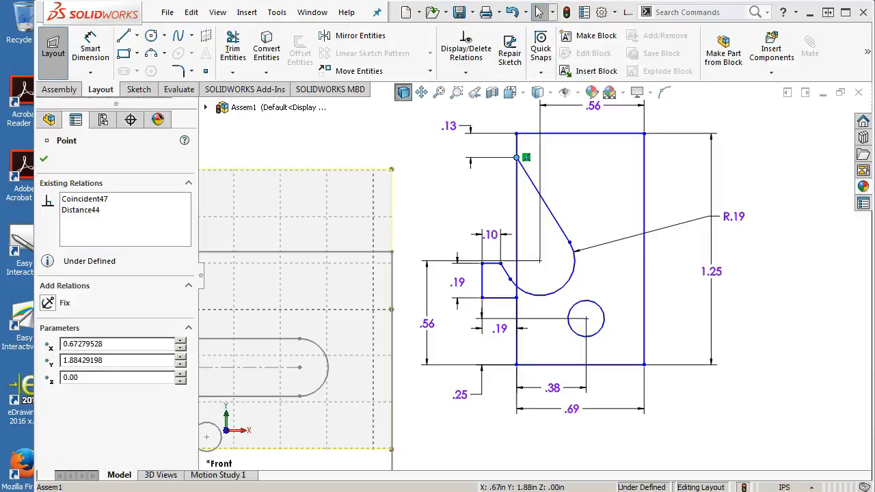
{"action": "left_click", "coordinate": [816, 251]}
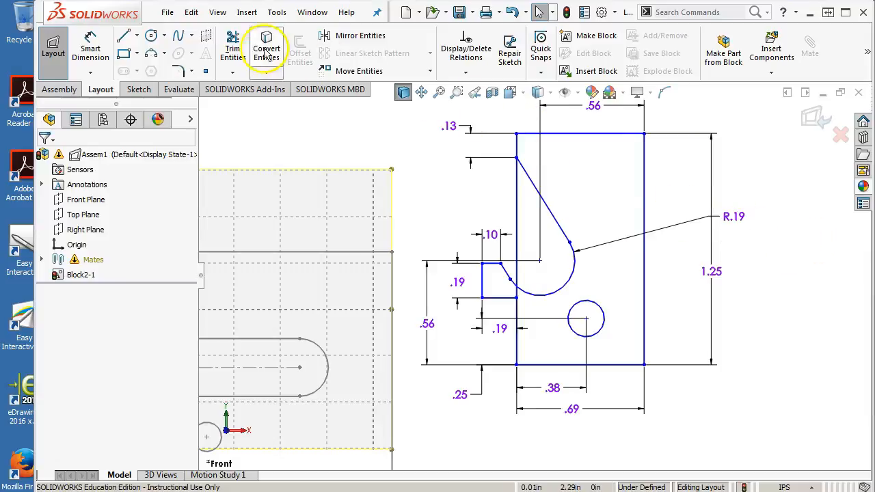
Step: Trim the block's vertical edge across the slot opening and down to the tab's bottom line
{"action": "left_click", "coordinate": [233, 48]}
{"action": "left_click", "coordinate": [517, 234]}
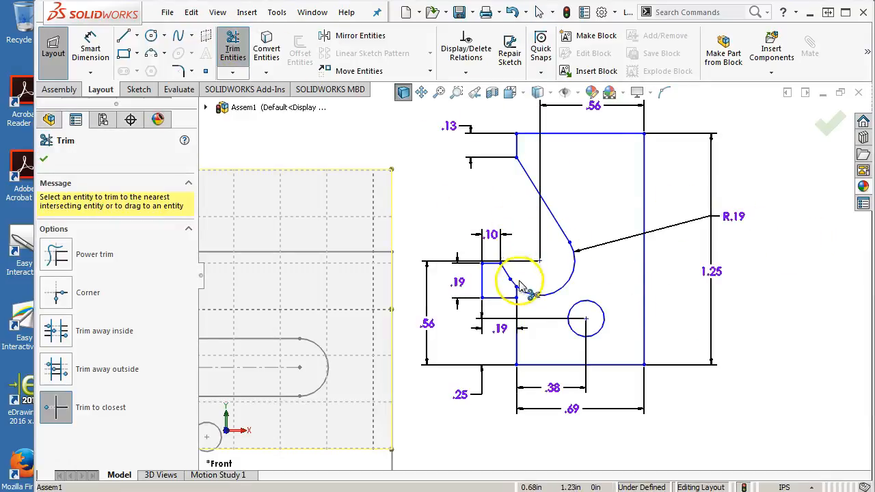
{"action": "scroll", "coordinate": [517, 297], "scroll_direction": "down", "scroll_amount": 5}
{"action": "left_click", "coordinate": [524, 290]}
{"action": "scroll", "coordinate": [541, 304], "scroll_direction": "up", "scroll_amount": 5}
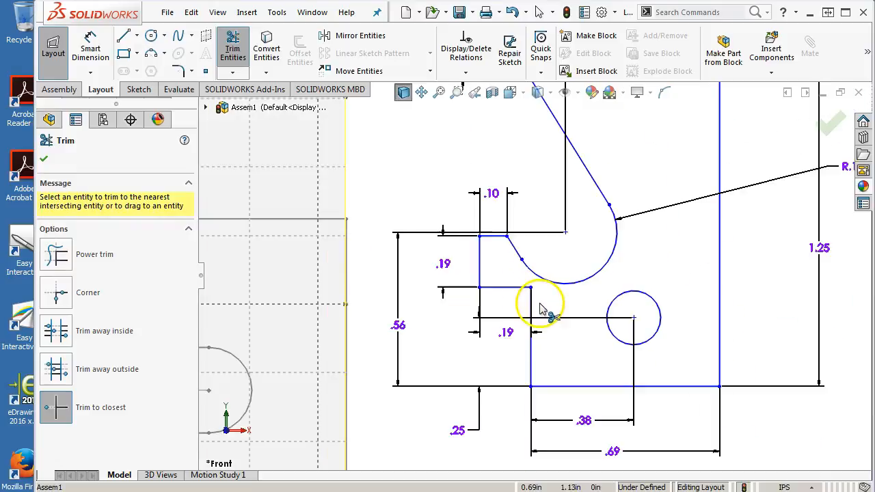
{"action": "right_click", "coordinate": [597, 197]}
{"action": "left_click", "coordinate": [639, 263]}
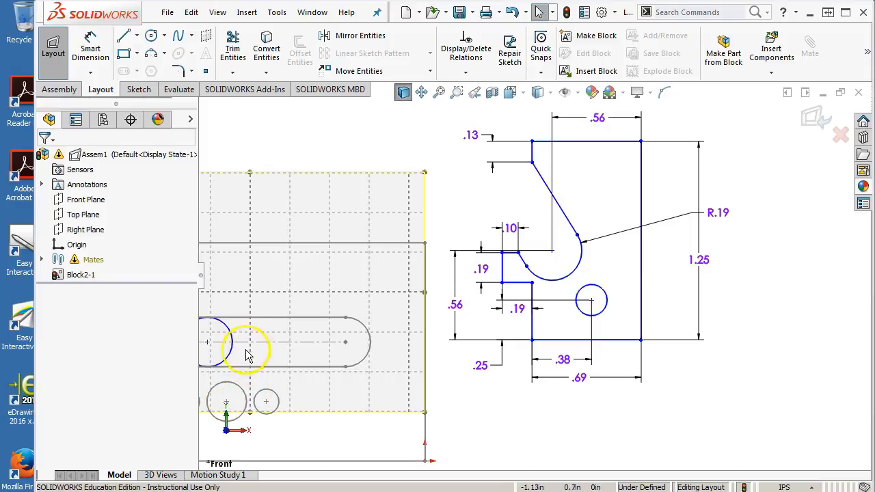
Step: Make a block from the whole center block profile, with its insertion point at the center of the small circle
{"action": "scroll", "coordinate": [585, 321], "scroll_direction": "up", "scroll_amount": 2}
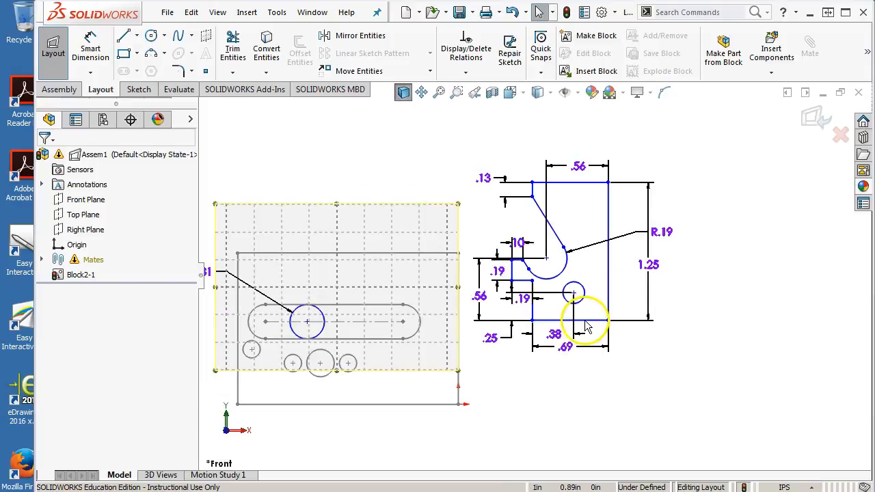
{"action": "scroll", "coordinate": [477, 196], "scroll_direction": "down", "scroll_amount": 1}
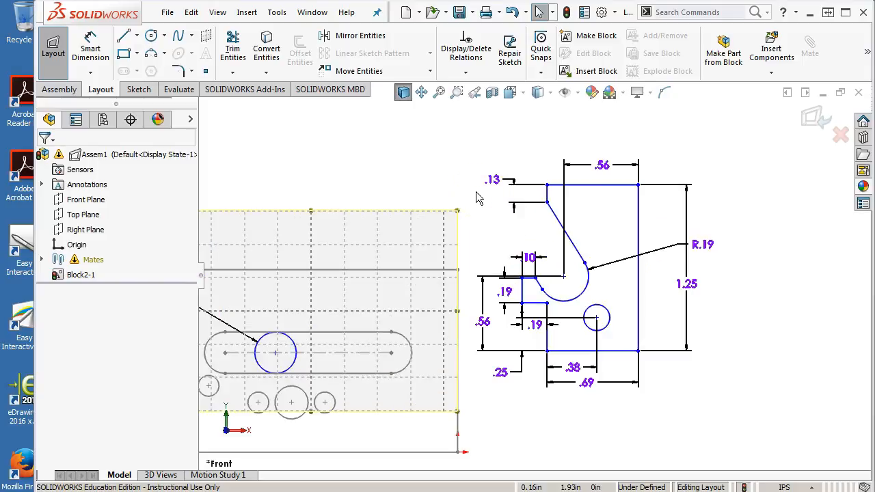
{"action": "mouse_move", "coordinate": [676, 139]}
{"action": "left_mouse_down"}
{"action": "mouse_move", "coordinate": [597, 369]}
{"action": "mouse_move", "coordinate": [537, 409]}
{"action": "mouse_move", "coordinate": [491, 414]}
{"action": "left_mouse_up"}
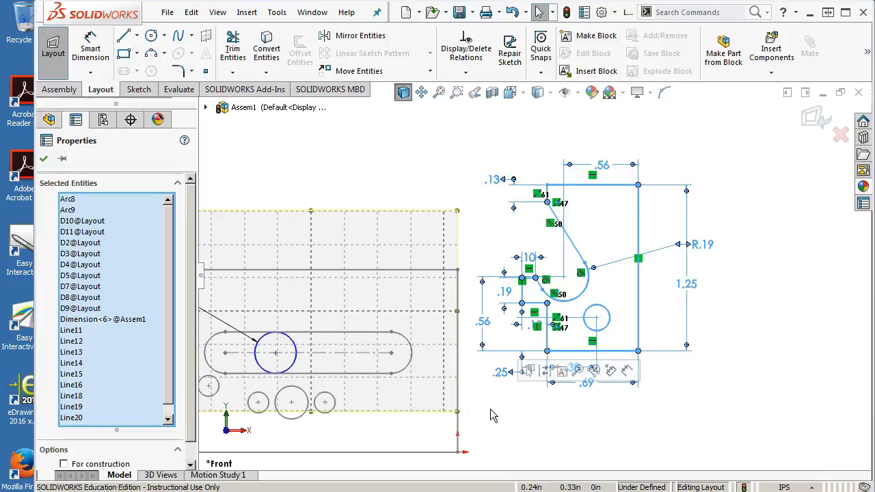
{"action": "left_click", "coordinate": [596, 38]}
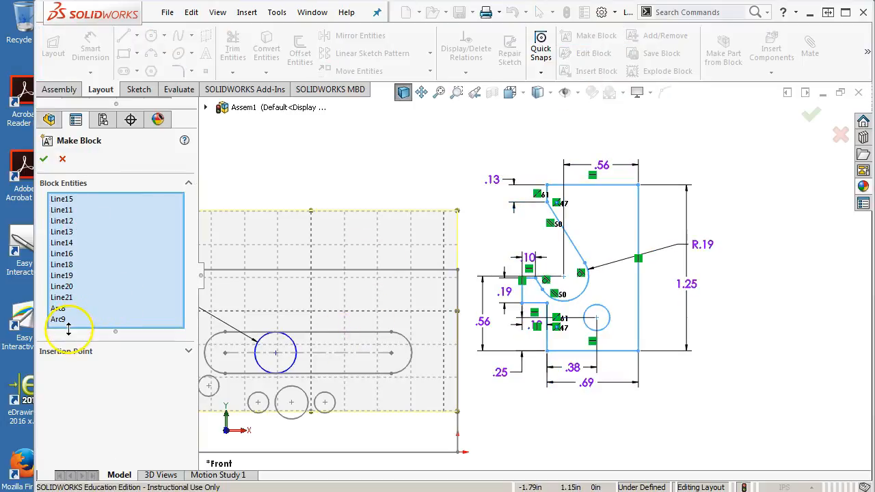
{"action": "left_click", "coordinate": [66, 351]}
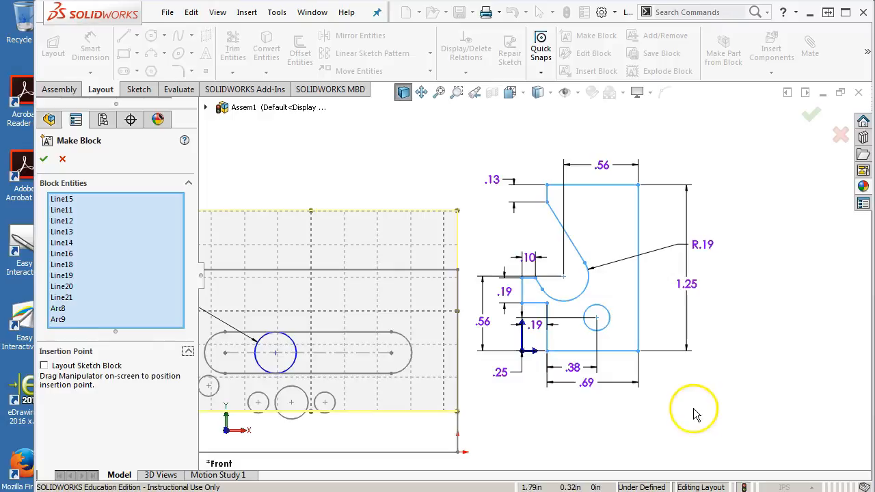
{"action": "left_click", "coordinate": [596, 320]}
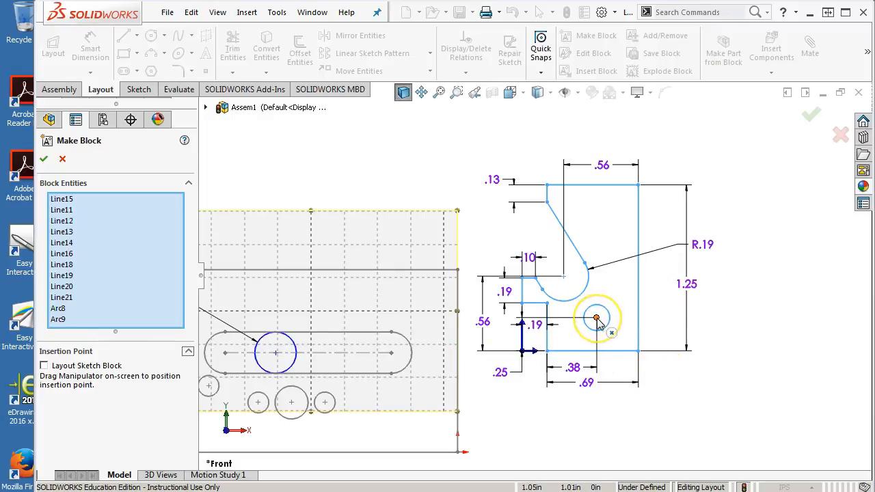
{"action": "left_click_drag", "start_coordinate": [523, 351], "coordinate": [597, 318]}
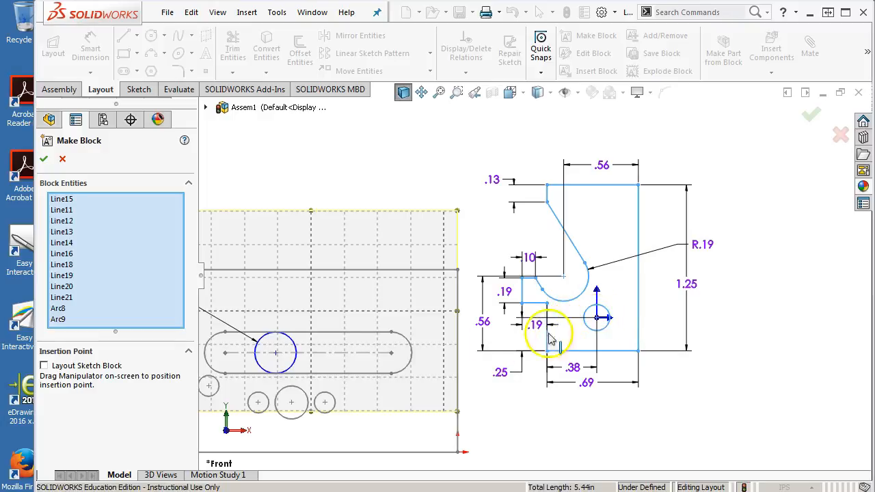
{"action": "left_click", "coordinate": [42, 158]}
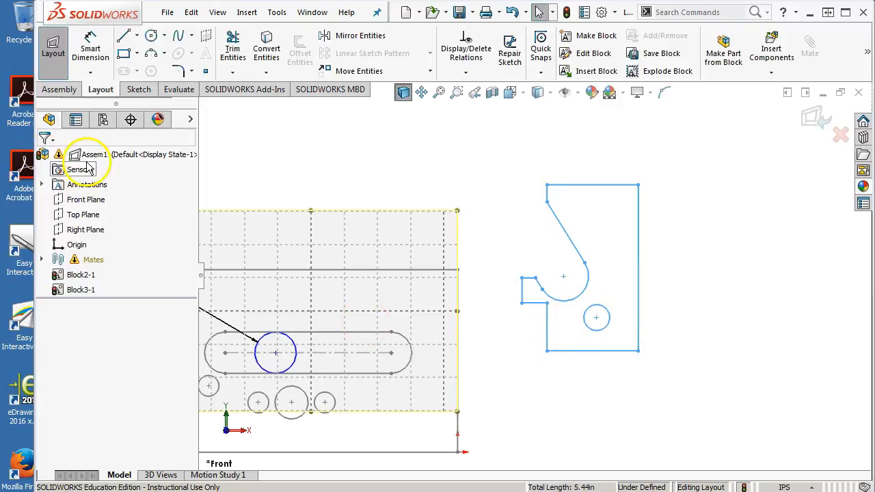
{"action": "left_click", "coordinate": [667, 257]}
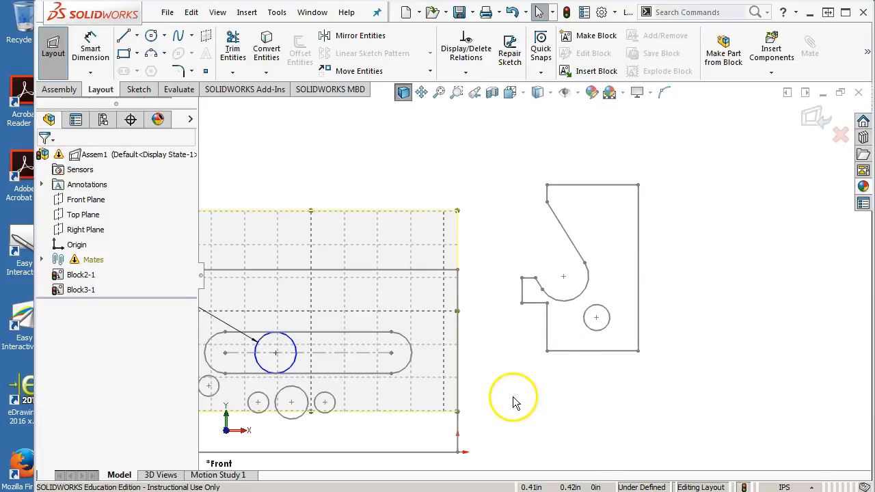
Step: Switch to Landing Gear Retract Assembly.pdf in the browser and examine how center block 8 fits in the exploded view
{"action": "left_click_drag", "start_coordinate": [874, 129], "coordinate": [592, 24]}
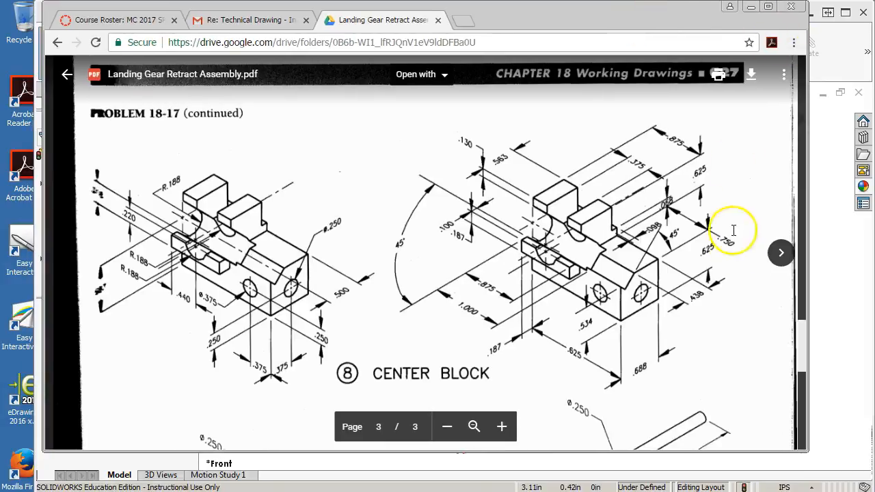
{"action": "scroll", "coordinate": [637, 239], "scroll_direction": "up", "scroll_amount": 10}
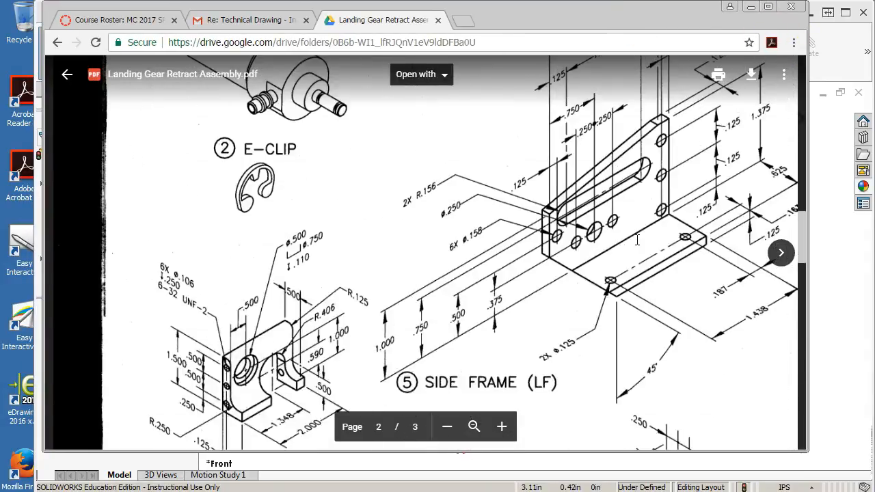
{"action": "scroll", "coordinate": [637, 239], "scroll_direction": "up", "scroll_amount": 10}
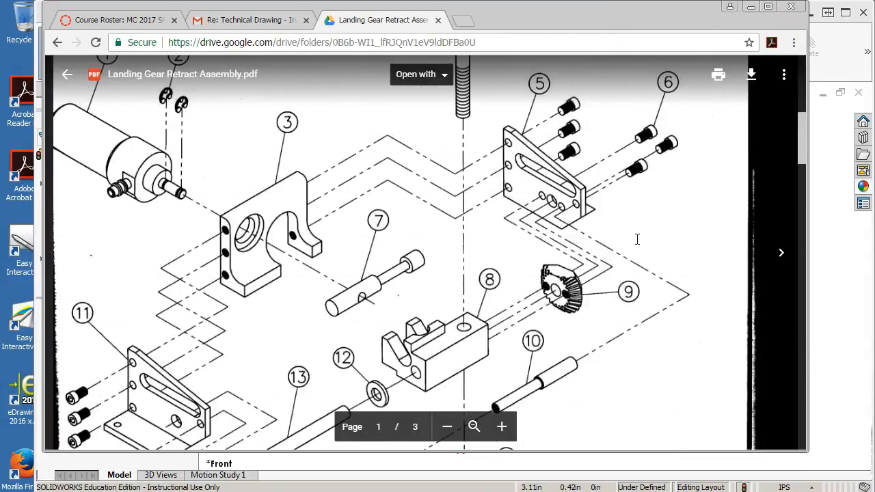
{"action": "scroll", "coordinate": [638, 239], "scroll_direction": "down", "scroll_amount": 1}
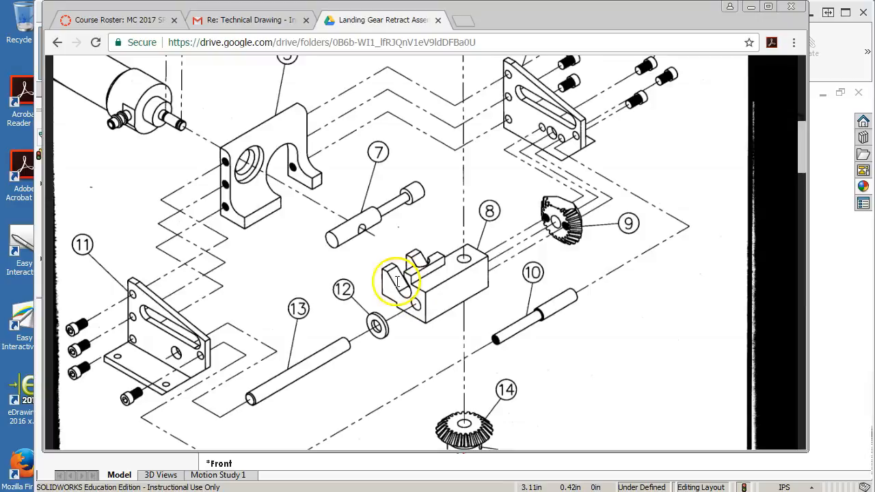
{"action": "left_click_drag", "start_coordinate": [553, 20], "coordinate": [874, 61]}
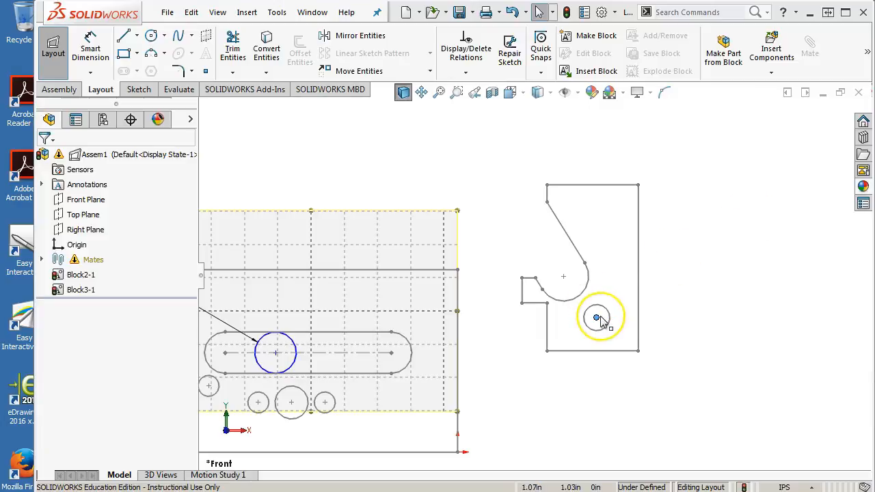
Step: Attach the center block's hole to the center of the side frame's large lower hole and swing the block about it
{"action": "left_click_drag", "start_coordinate": [596, 317], "coordinate": [291, 404]}
{"action": "left_click_drag", "start_coordinate": [335, 270], "coordinate": [395, 417]}
{"action": "left_click_drag", "start_coordinate": [274, 354], "coordinate": [334, 362]}
{"action": "left_click_drag", "start_coordinate": [431, 425], "coordinate": [432, 409]}
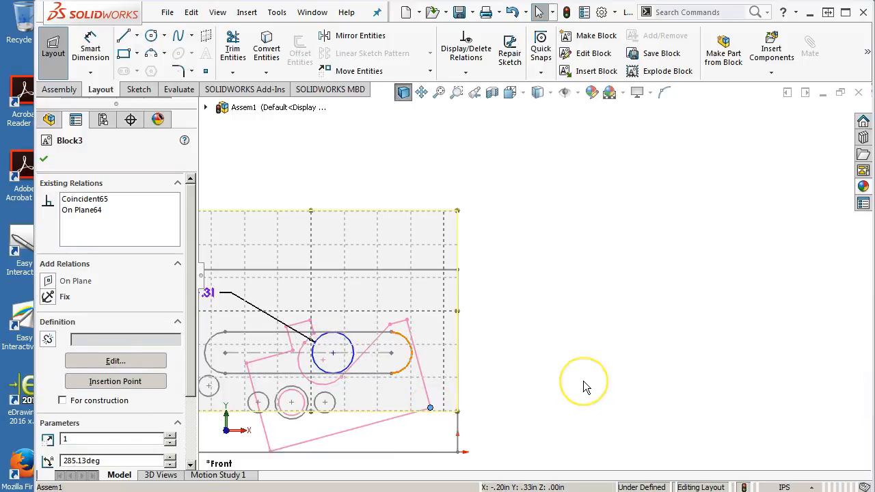
Step: Rotate the center block square to the side frame and slide the 0.31 in circle along the frame slot toward the block's notch
{"action": "scroll", "coordinate": [583, 386], "scroll_direction": "down", "scroll_amount": 3}
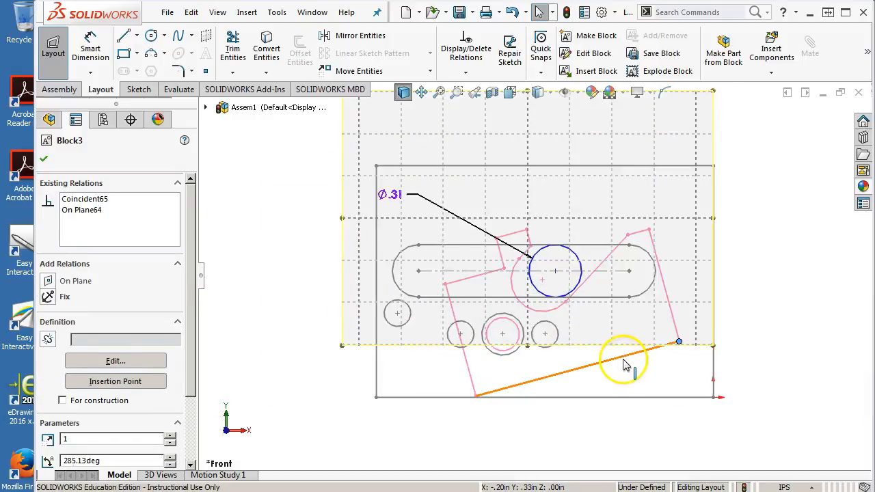
{"action": "scroll", "coordinate": [625, 364], "scroll_direction": "down", "scroll_amount": 2}
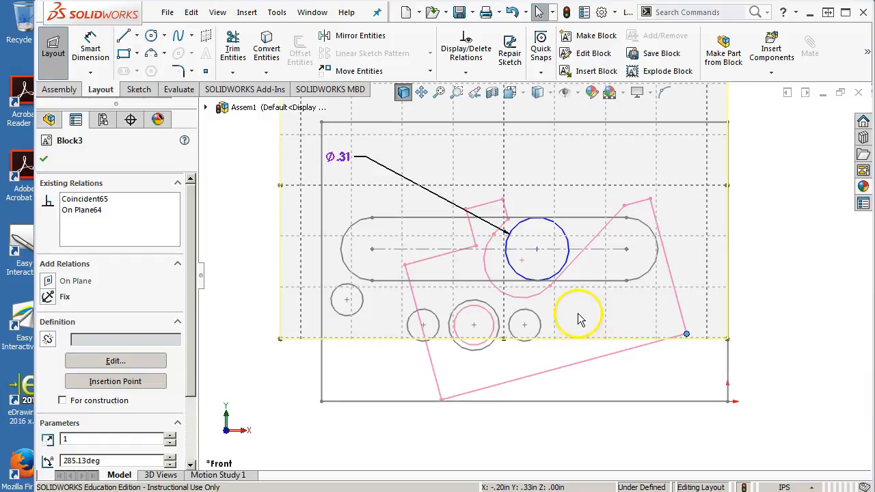
{"action": "left_click", "coordinate": [535, 252]}
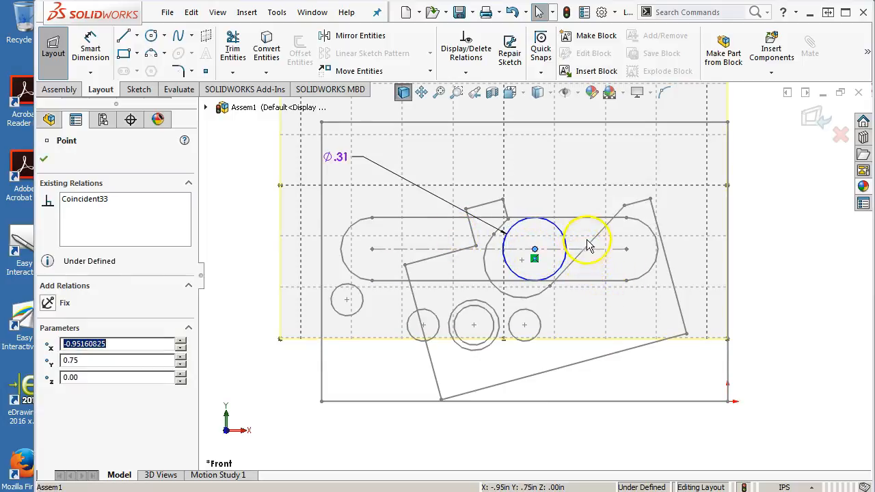
{"action": "left_click_drag", "start_coordinate": [633, 213], "coordinate": [656, 250]}
{"action": "left_click_drag", "start_coordinate": [540, 253], "coordinate": [563, 275]}
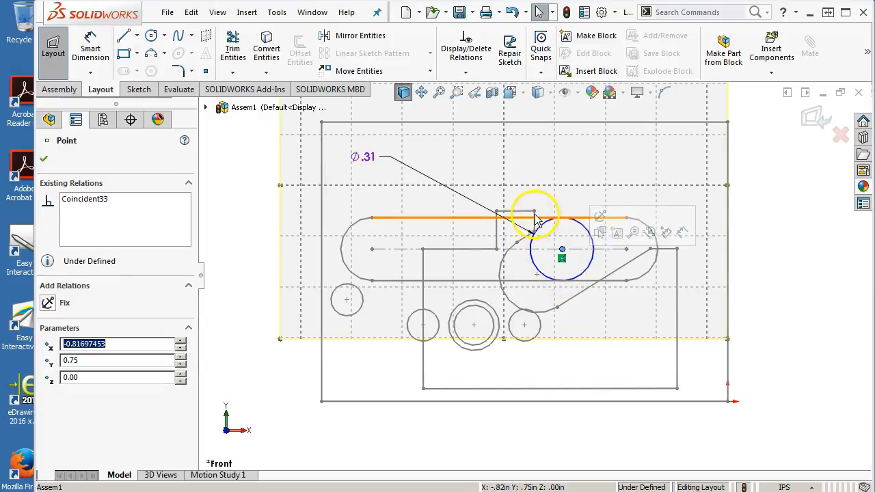
Step: Tilt the center block about its pivot and slide the 0.31 in circle along the frame slot into the block's notch
{"action": "left_click", "coordinate": [534, 211]}
{"action": "left_click_drag", "start_coordinate": [527, 205], "coordinate": [522, 204]}
{"action": "left_click", "coordinate": [639, 231]}
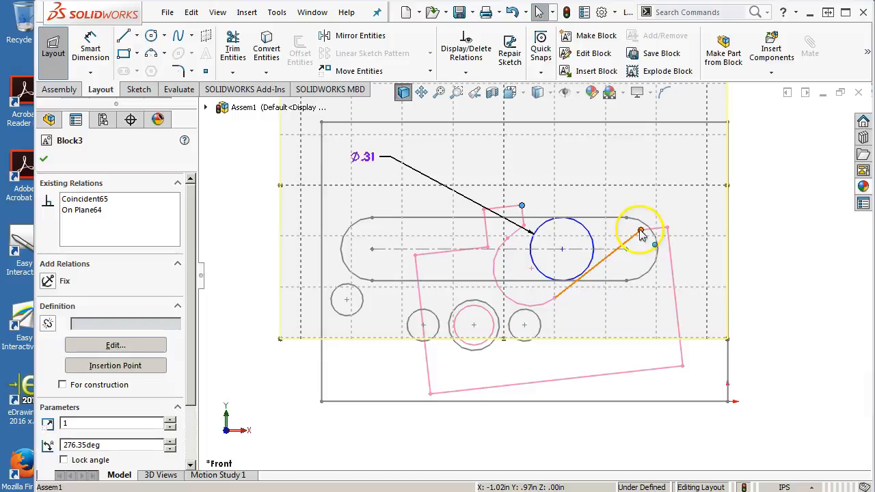
{"action": "left_click", "coordinate": [561, 249]}
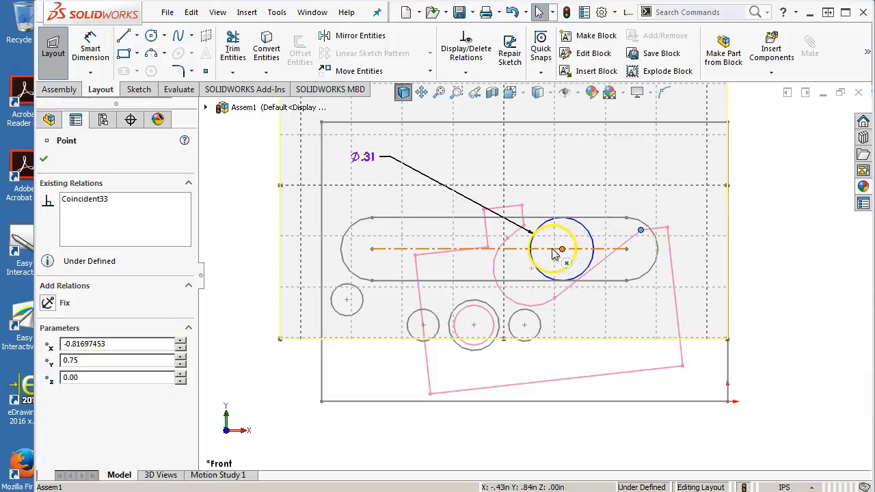
{"action": "left_click_drag", "start_coordinate": [554, 253], "coordinate": [549, 250]}
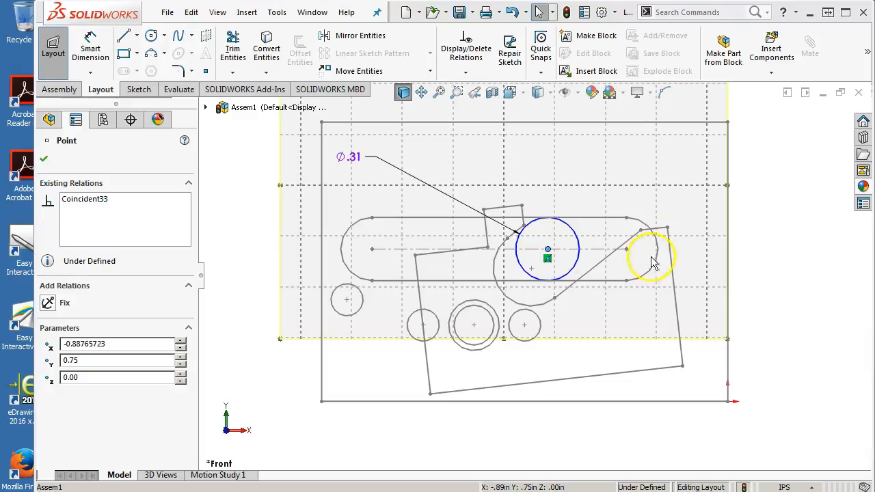
{"action": "mouse_move", "coordinate": [666, 229]}
{"action": "left_mouse_down"}
{"action": "mouse_move", "coordinate": [660, 219]}
{"action": "mouse_move", "coordinate": [649, 226]}
{"action": "left_mouse_up"}
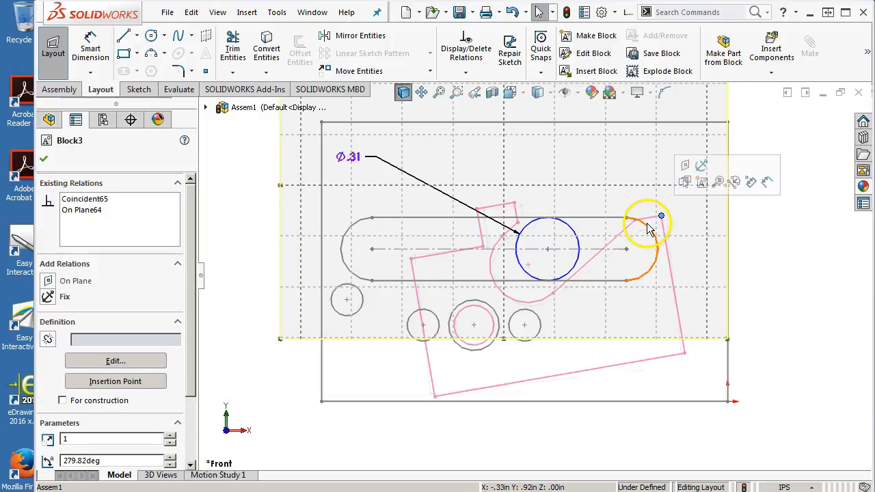
Step: Make the 0.31 in circle tangent to the block's long slanted notch edge and swing the block back square to the side frame
{"action": "left_click", "coordinate": [580, 262]}
{"action": "left_click", "coordinate": [588, 253], "text": "ctrl"}
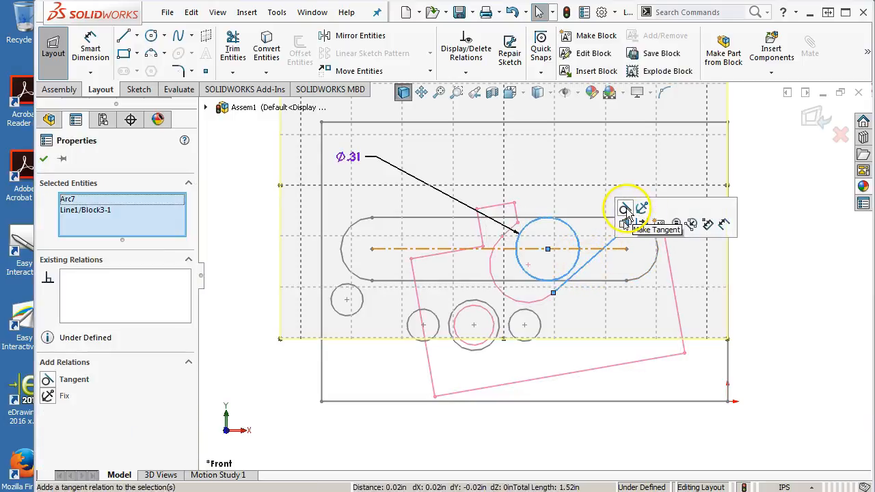
{"action": "left_click", "coordinate": [628, 213]}
{"action": "left_click", "coordinate": [748, 273]}
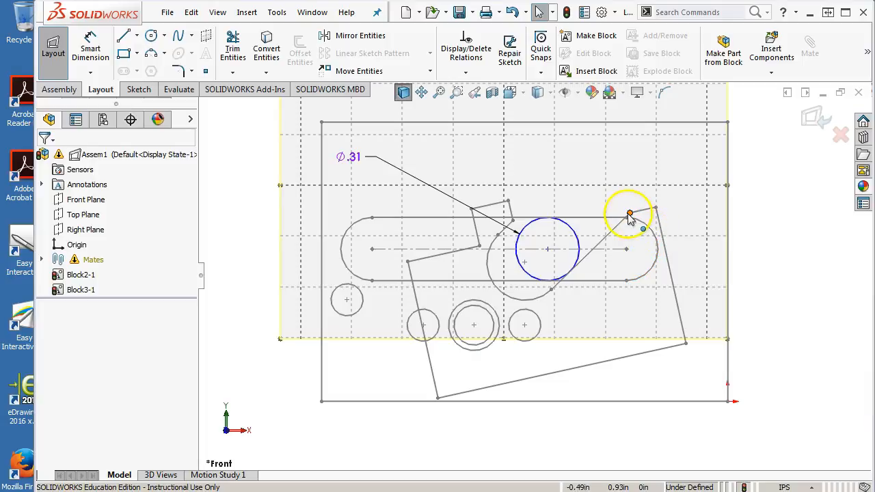
{"action": "mouse_move", "coordinate": [632, 217]}
{"action": "left_mouse_down"}
{"action": "mouse_move", "coordinate": [611, 197]}
{"action": "mouse_move", "coordinate": [465, 172]}
{"action": "mouse_move", "coordinate": [420, 169]}
{"action": "mouse_move", "coordinate": [396, 179]}
{"action": "mouse_move", "coordinate": [504, 201]}
{"action": "mouse_move", "coordinate": [662, 258]}
{"action": "mouse_move", "coordinate": [659, 252]}
{"action": "mouse_move", "coordinate": [638, 234]}
{"action": "mouse_move", "coordinate": [598, 229]}
{"action": "mouse_move", "coordinate": [592, 206]}
{"action": "mouse_move", "coordinate": [578, 204]}
{"action": "mouse_move", "coordinate": [530, 227]}
{"action": "mouse_move", "coordinate": [456, 239]}
{"action": "mouse_move", "coordinate": [434, 229]}
{"action": "mouse_move", "coordinate": [520, 249]}
{"action": "mouse_move", "coordinate": [616, 251]}
{"action": "mouse_move", "coordinate": [441, 273]}
{"action": "mouse_move", "coordinate": [527, 274]}
{"action": "mouse_move", "coordinate": [570, 294]}
{"action": "left_mouse_up"}
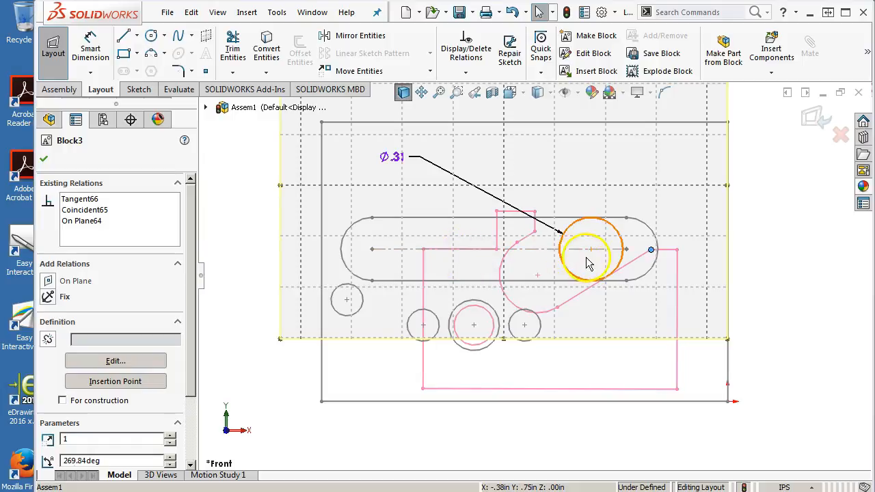
{"action": "left_click", "coordinate": [625, 266]}
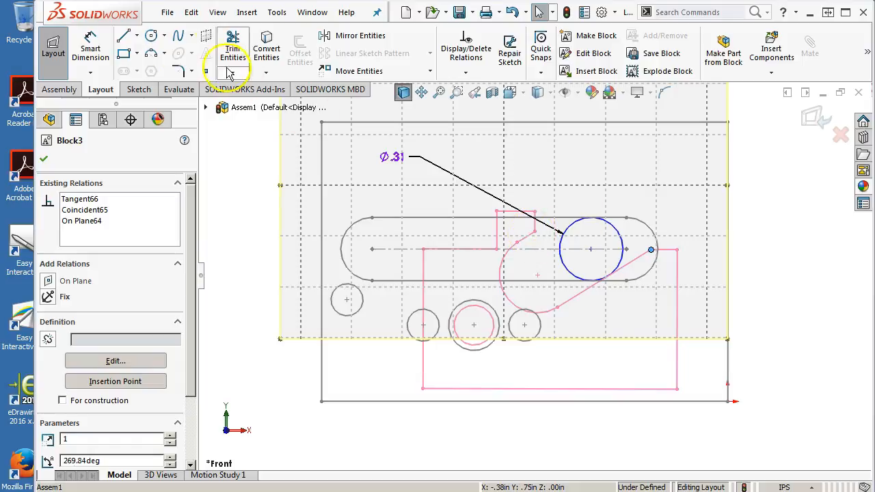
Step: Sketch a second circle on the slot's centerline inside the notch and make it equal to the 0.31 in circle
{"action": "left_click", "coordinate": [151, 36]}
{"action": "left_click", "coordinate": [549, 249]}
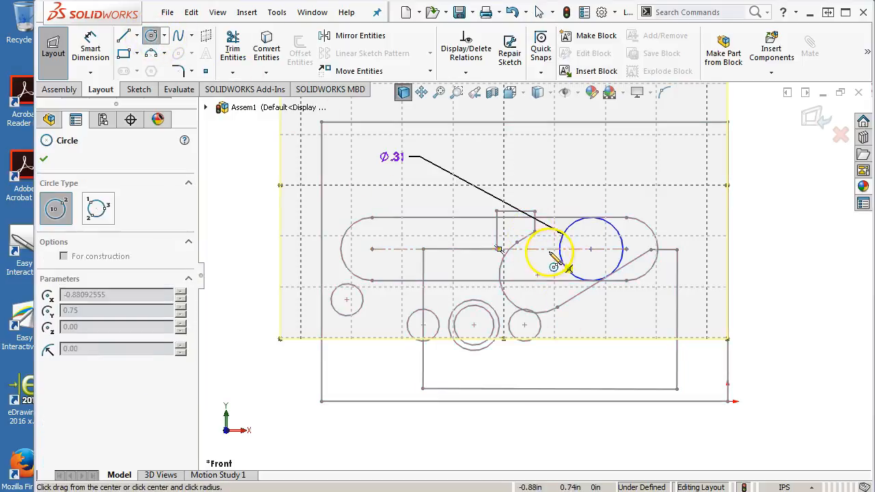
{"action": "left_click", "coordinate": [560, 286]}
{"action": "right_click", "coordinate": [555, 279]}
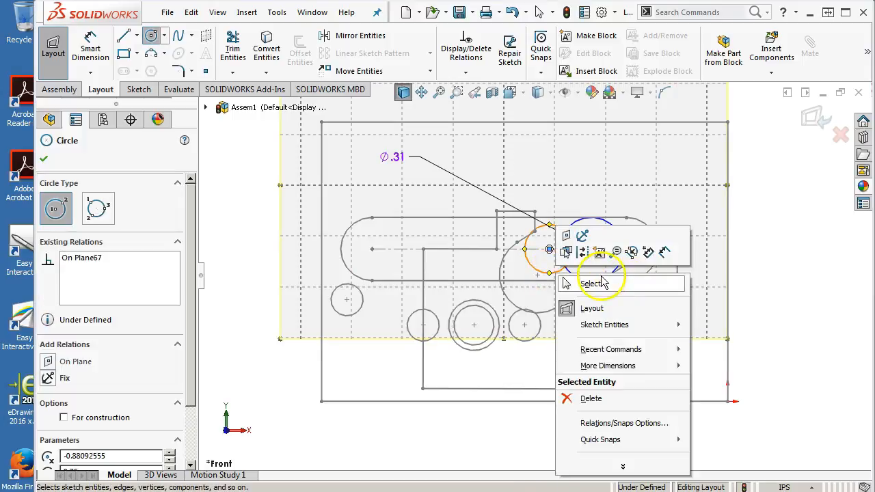
{"action": "left_click", "coordinate": [625, 286]}
{"action": "left_click", "coordinate": [566, 274], "text": "ctrl"}
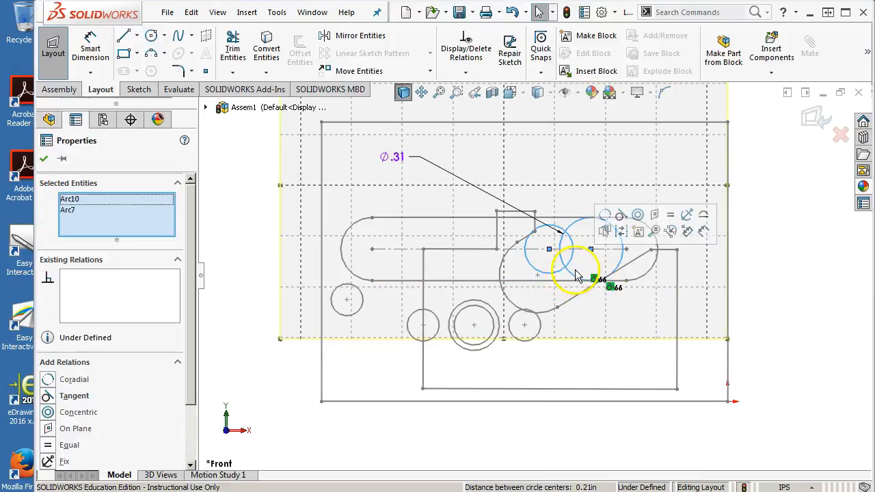
{"action": "left_click", "coordinate": [669, 217]}
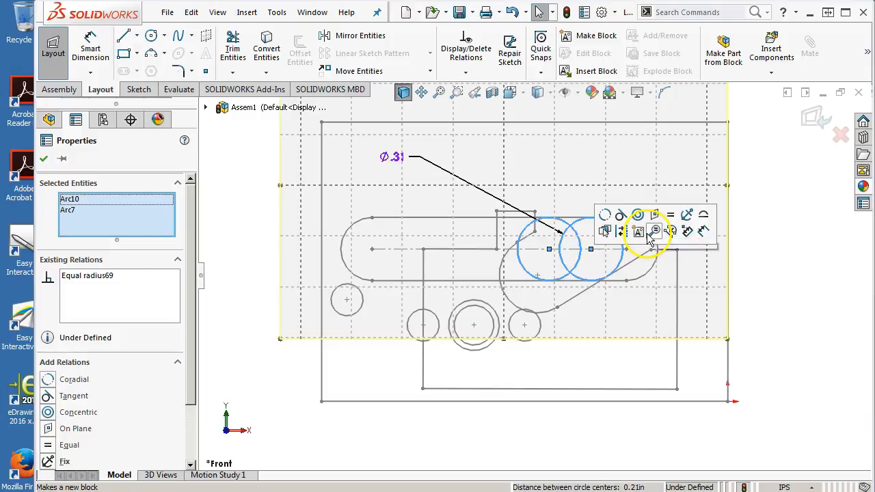
{"action": "left_click", "coordinate": [807, 299]}
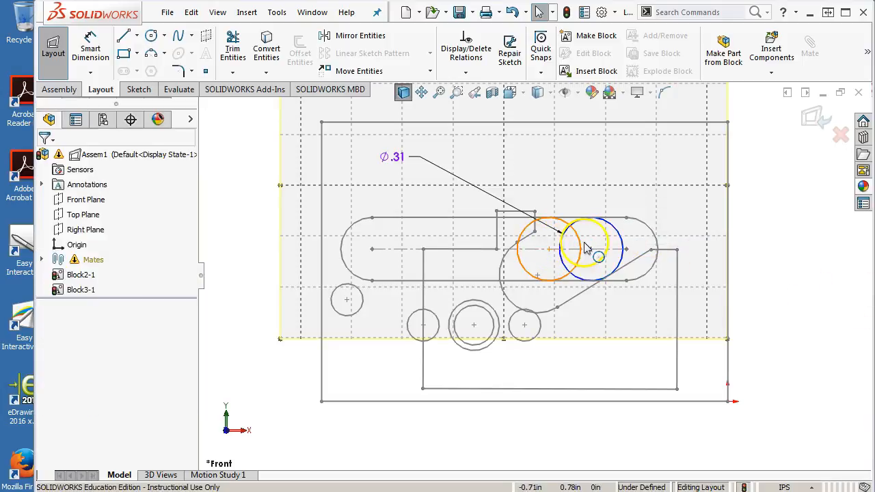
Step: Make the second circle tangent to the block's short slanted notch edge and swing the block upright about its pivot
{"action": "left_click", "coordinate": [532, 239]}
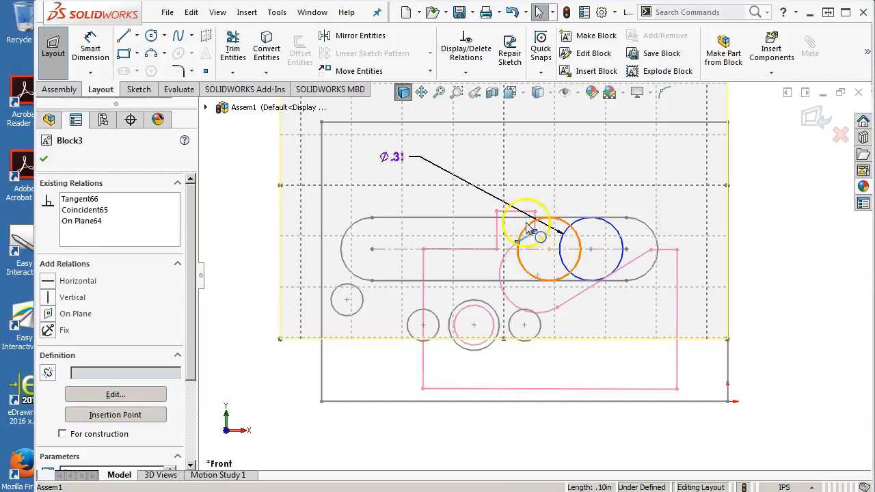
{"action": "left_click", "coordinate": [527, 236], "text": "ctrl"}
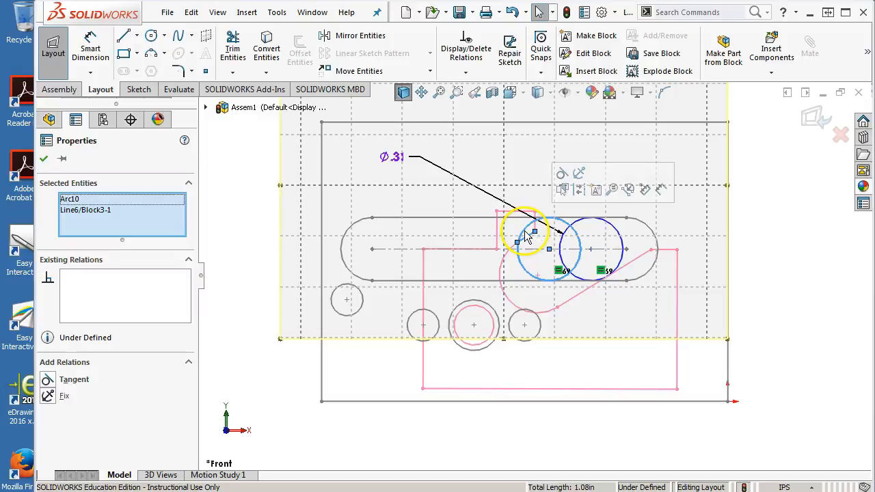
{"action": "left_click", "coordinate": [562, 173]}
{"action": "left_click", "coordinate": [767, 307]}
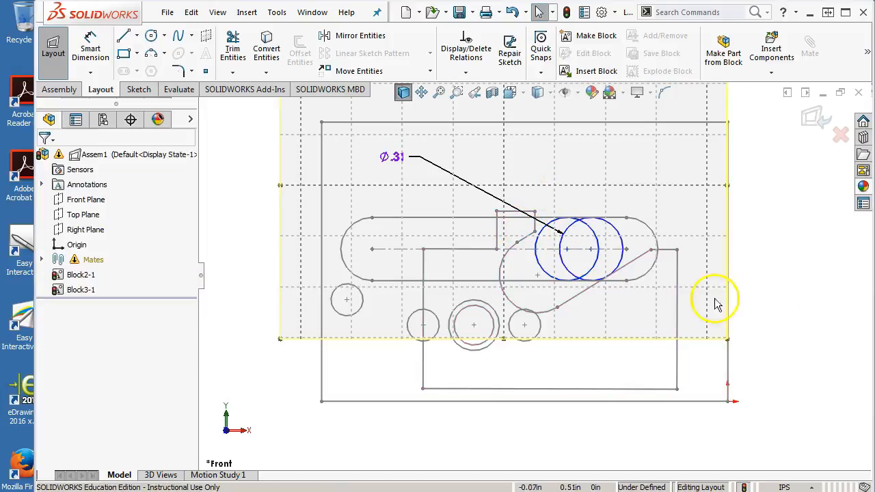
{"action": "left_click_drag", "start_coordinate": [678, 252], "coordinate": [441, 240]}
Step: Switch to Landing Gear Retract Assembly.pdf in the browser and examine how part 7 and center block 8 fit in the exploded view
{"action": "left_click_drag", "start_coordinate": [874, 45], "coordinate": [524, 54]}
{"action": "scroll", "coordinate": [621, 190], "scroll_direction": "up", "scroll_amount": 10}
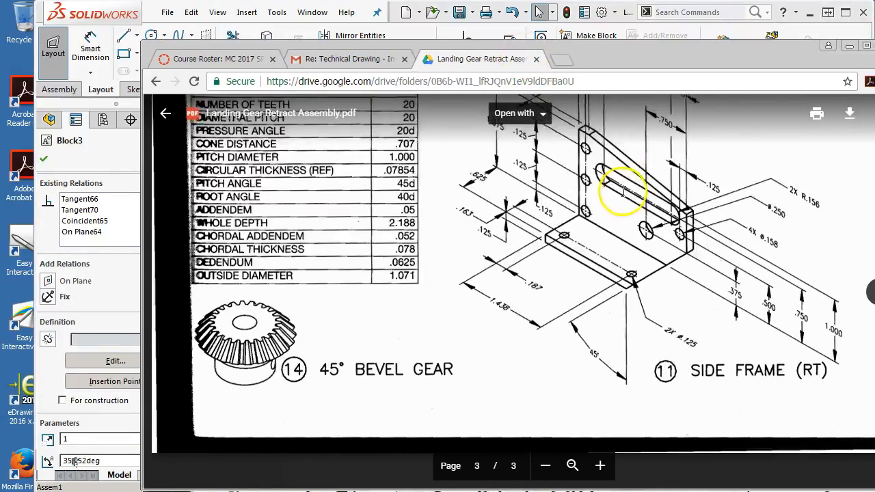
{"action": "scroll", "coordinate": [504, 260], "scroll_direction": "up", "scroll_amount": 5}
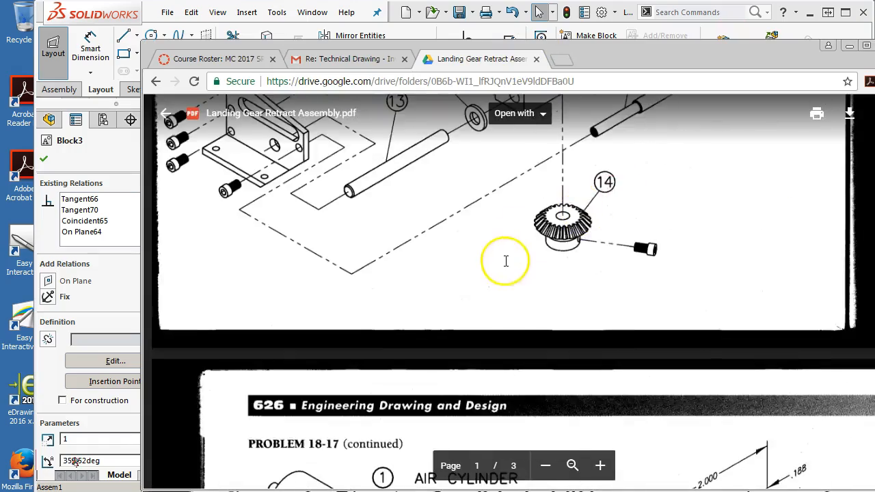
{"action": "scroll", "coordinate": [503, 260], "scroll_direction": "down", "scroll_amount": 4}
{"action": "scroll", "coordinate": [448, 225], "scroll_direction": "up", "scroll_amount": 2}
{"action": "scroll", "coordinate": [447, 224], "scroll_direction": "up", "scroll_amount": 8}
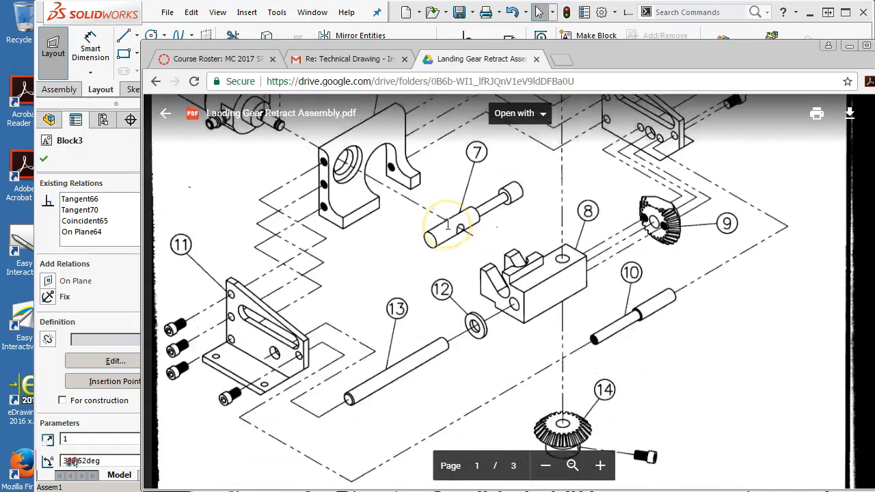
{"action": "scroll", "coordinate": [439, 245], "scroll_direction": "down", "scroll_amount": 4}
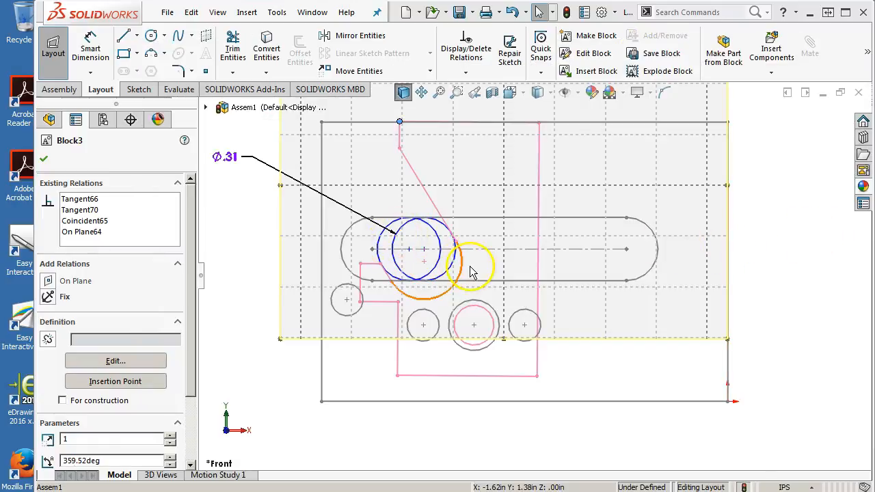
Step: Return to the SOLIDWORKS layout and swing the center block square and back upright, moving both circles along the slot
{"action": "left_click", "coordinate": [774, 275]}
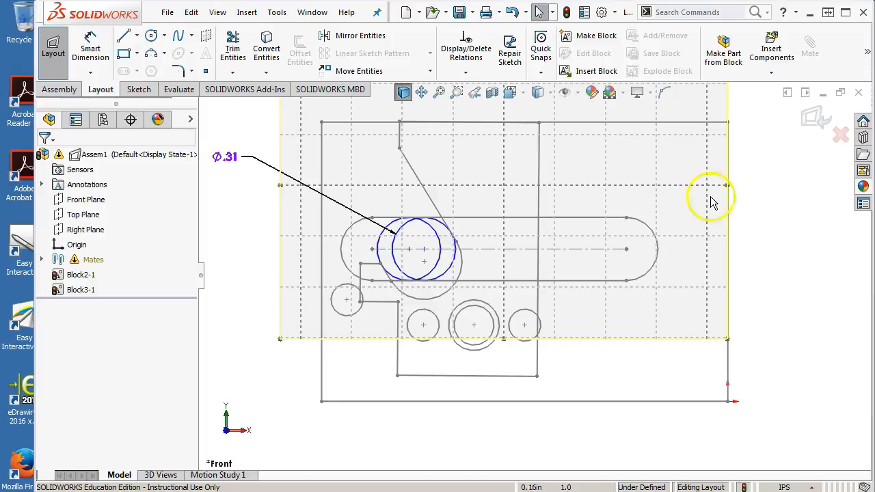
{"action": "left_click", "coordinate": [387, 280]}
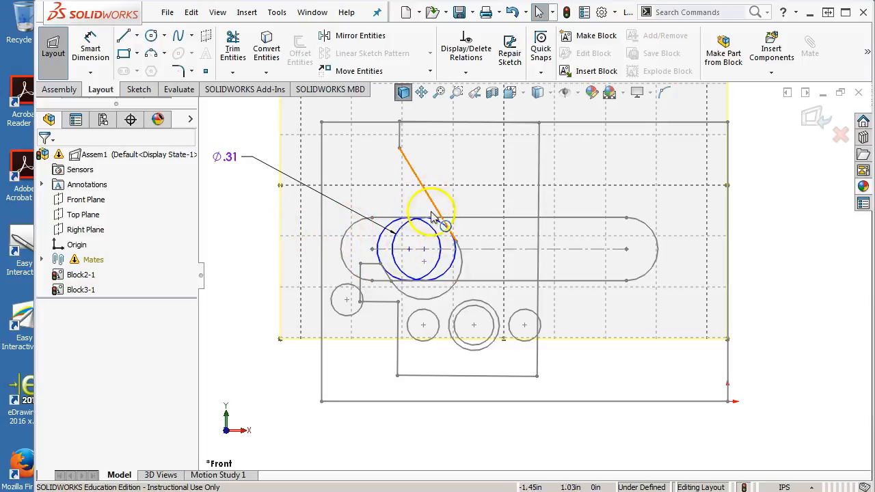
{"action": "left_click_drag", "start_coordinate": [401, 123], "coordinate": [725, 229]}
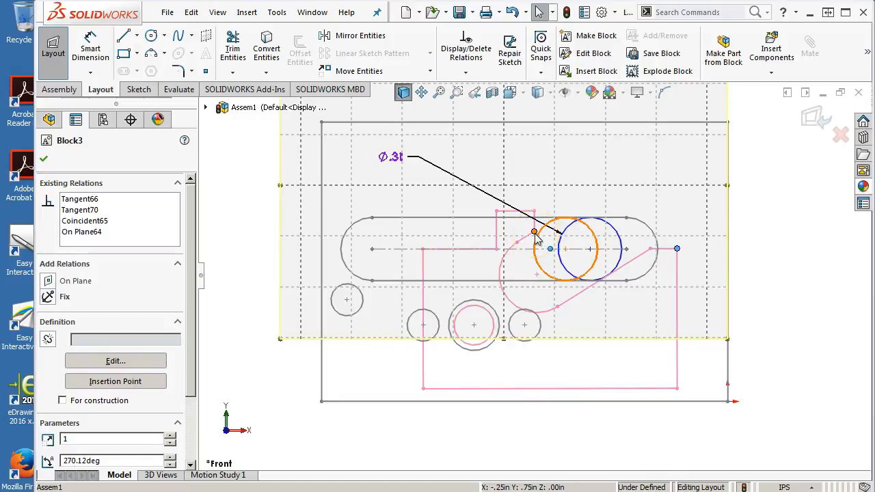
{"action": "left_click_drag", "start_coordinate": [535, 232], "coordinate": [697, 257]}
{"action": "left_click_drag", "start_coordinate": [538, 236], "coordinate": [424, 237]}
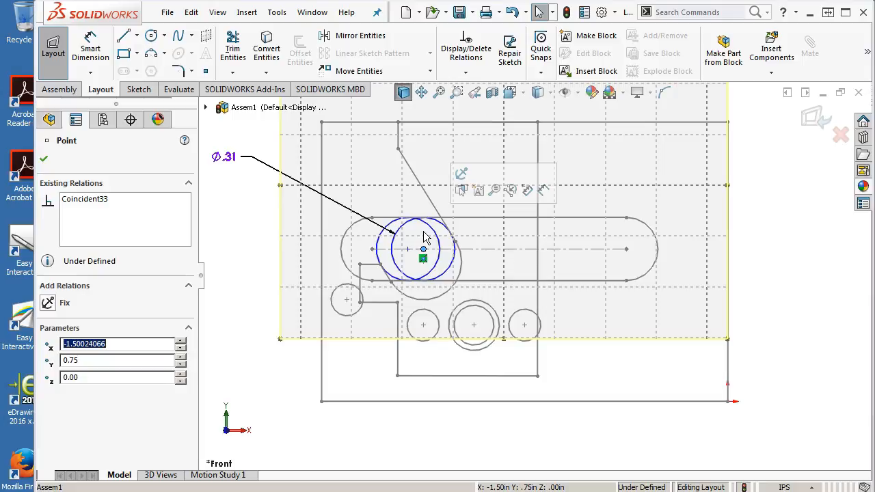
{"action": "left_click", "coordinate": [827, 254]}
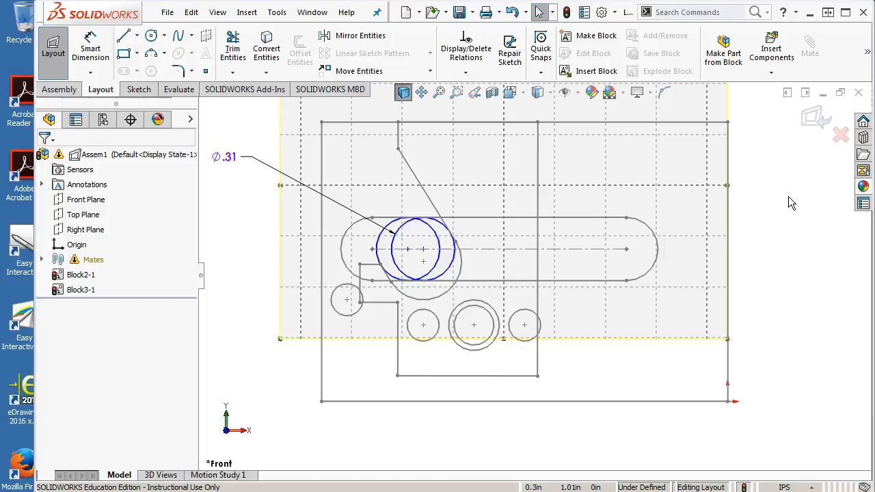
Step: Exit the layout and save the assembly as LGRA layout in the GTC298 folder
{"action": "left_click", "coordinate": [813, 116]}
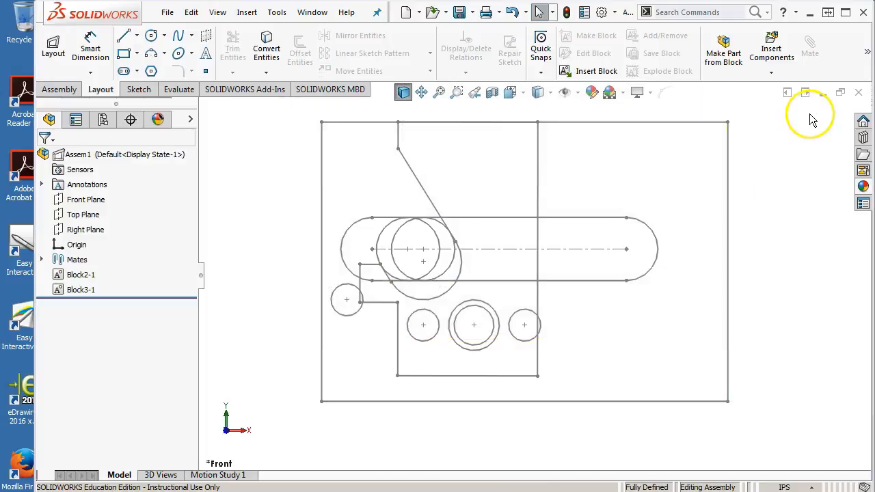
{"action": "left_click", "coordinate": [462, 12]}
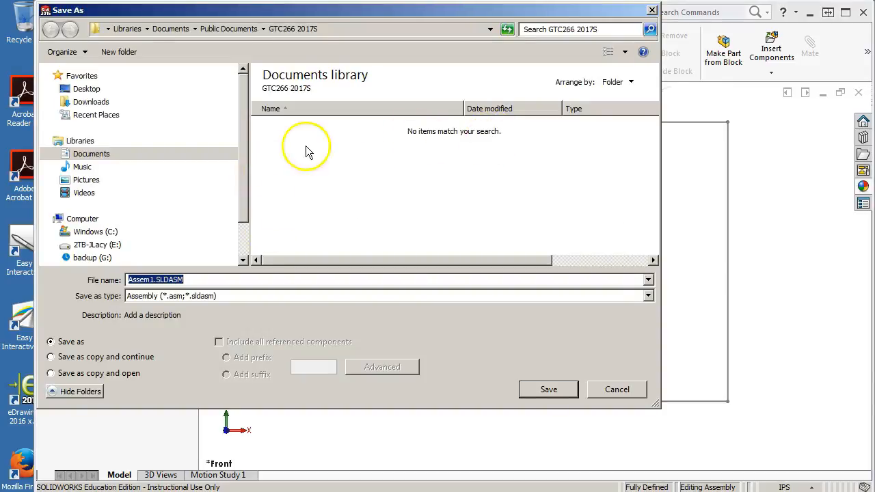
{"action": "left_click", "coordinate": [229, 29]}
{"action": "double_click", "coordinate": [289, 158]}
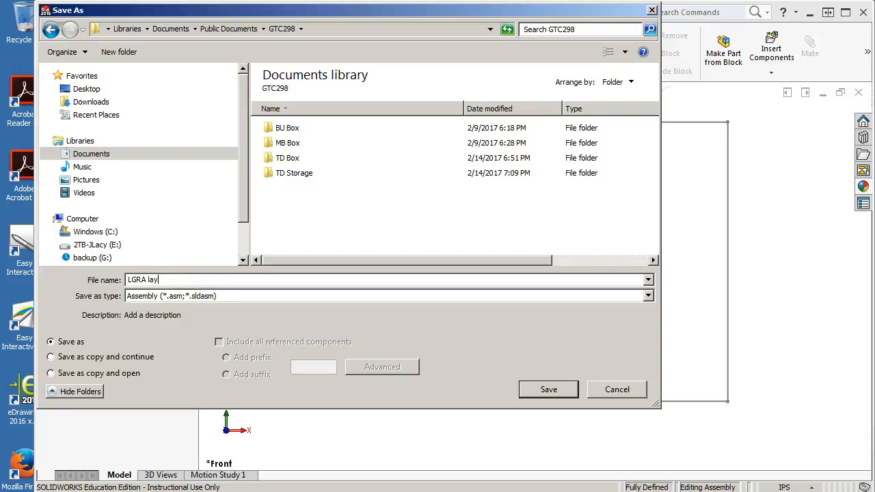
{"action": "left_click", "coordinate": [549, 390]}
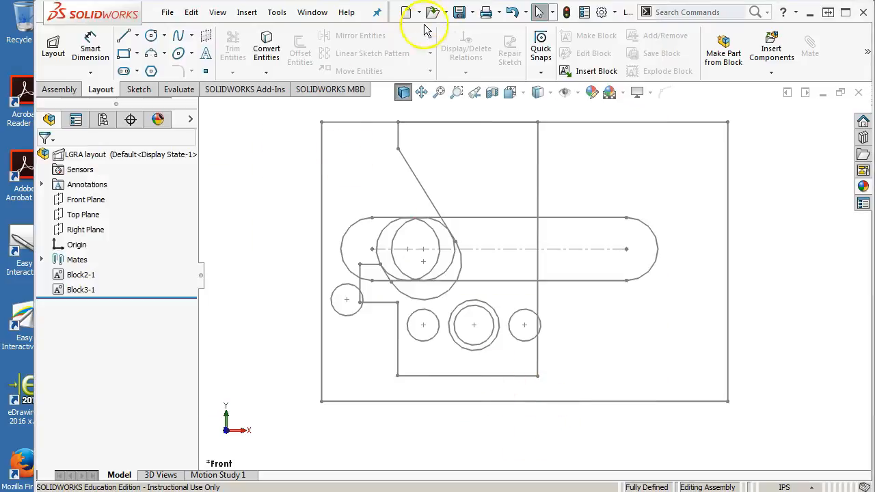
Step: Browse for existing assembly files to open in the PNY128\Landing Gear Retract Assembly folder on the E: drive
{"action": "left_click", "coordinate": [434, 13]}
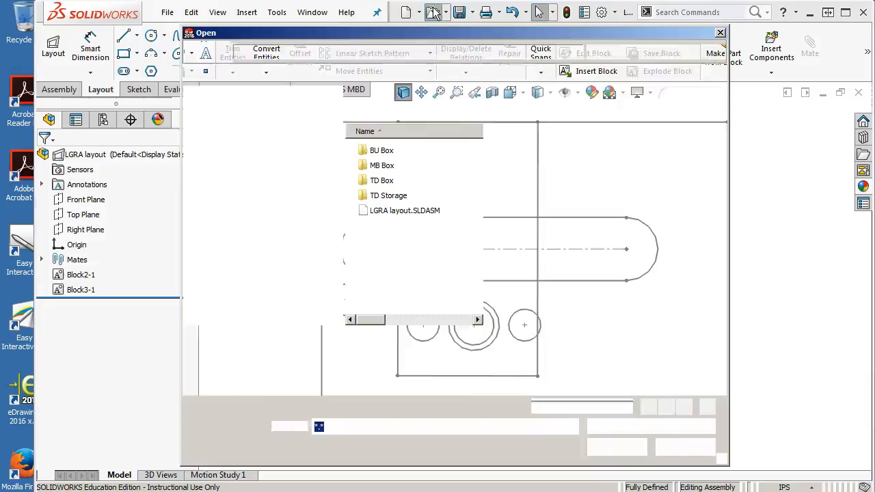
{"action": "left_click", "coordinate": [240, 269]}
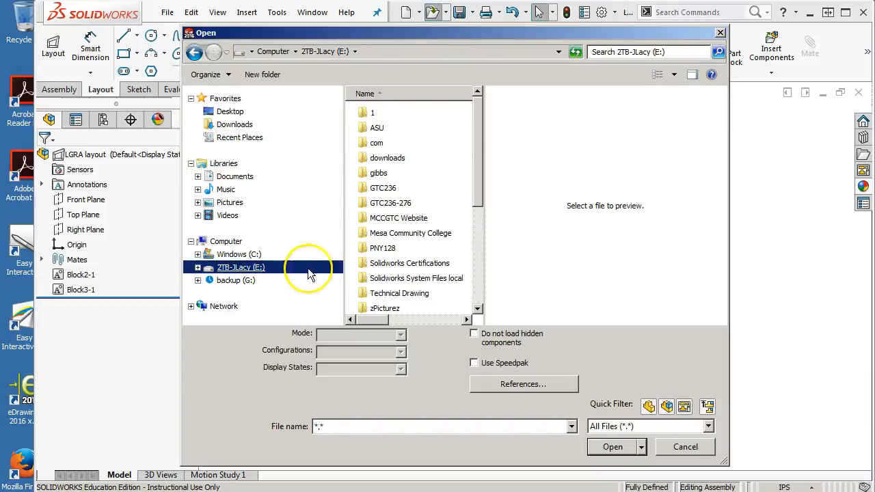
{"action": "left_click_drag", "start_coordinate": [474, 169], "coordinate": [496, 177]}
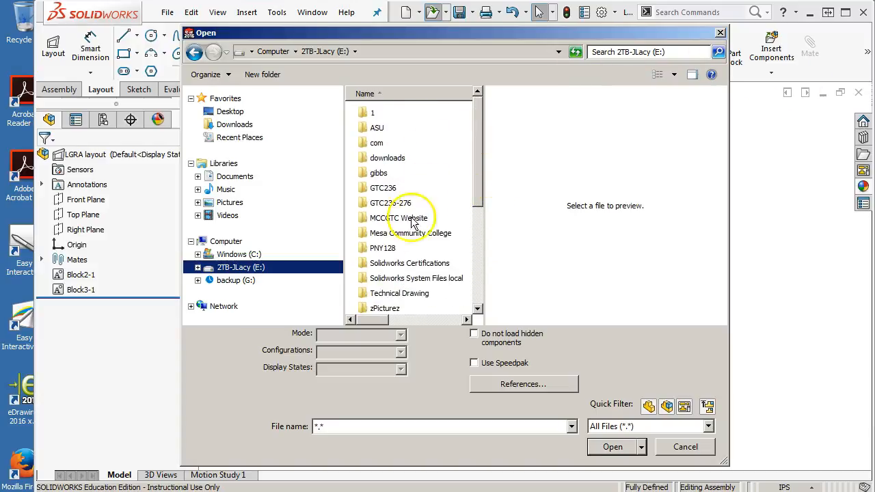
{"action": "double_click", "coordinate": [382, 248]}
{"action": "scroll", "coordinate": [382, 248], "scroll_direction": "down", "scroll_amount": 2}
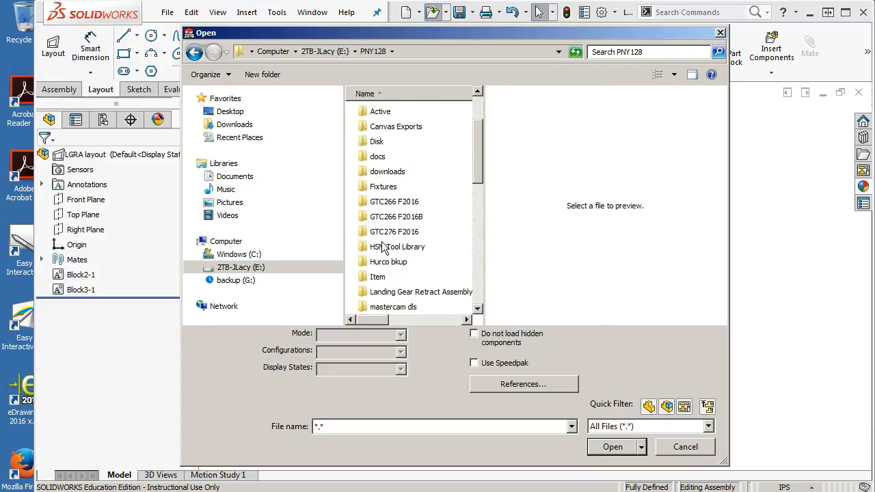
{"action": "scroll", "coordinate": [384, 248], "scroll_direction": "down", "scroll_amount": 1}
{"action": "left_click", "coordinate": [413, 248]}
{"action": "double_click", "coordinate": [413, 248]}
{"action": "left_click_drag", "start_coordinate": [478, 195], "coordinate": [469, 141]}
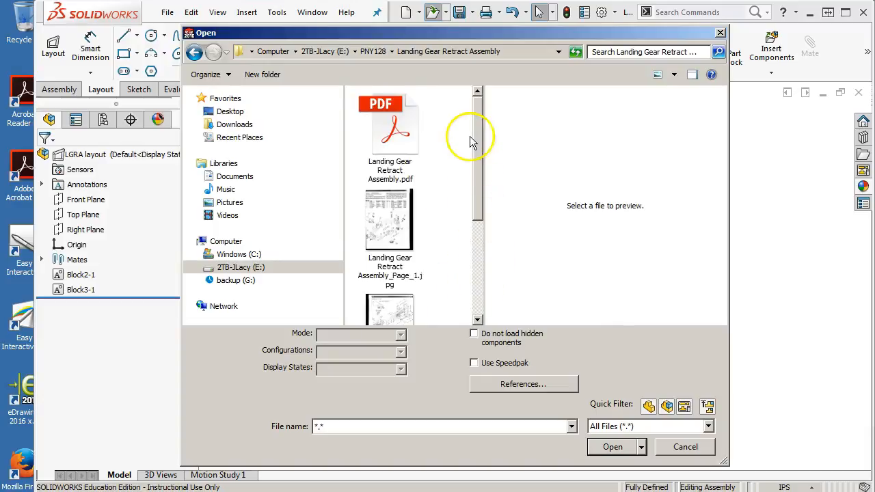
Step: Search the whole E: drive for "lgr" files and return to its top-level folder list
{"action": "left_click", "coordinate": [371, 52]}
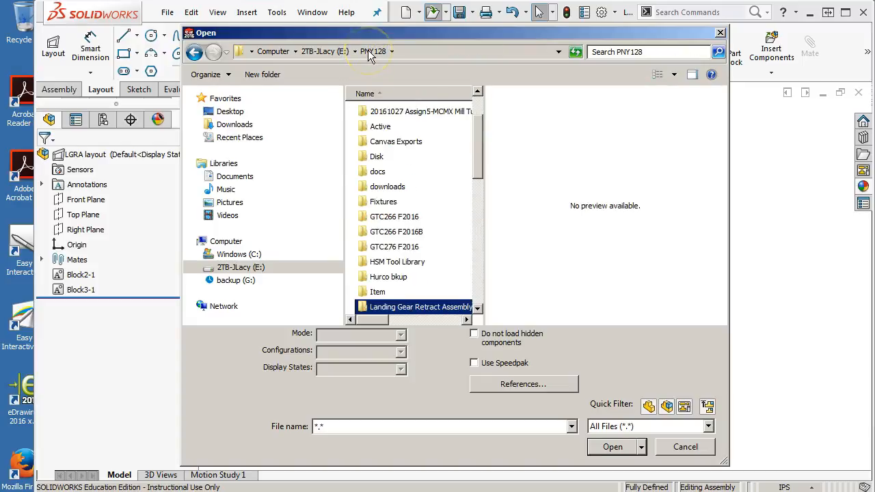
{"action": "left_click", "coordinate": [327, 52]}
{"action": "left_click", "coordinate": [613, 51]}
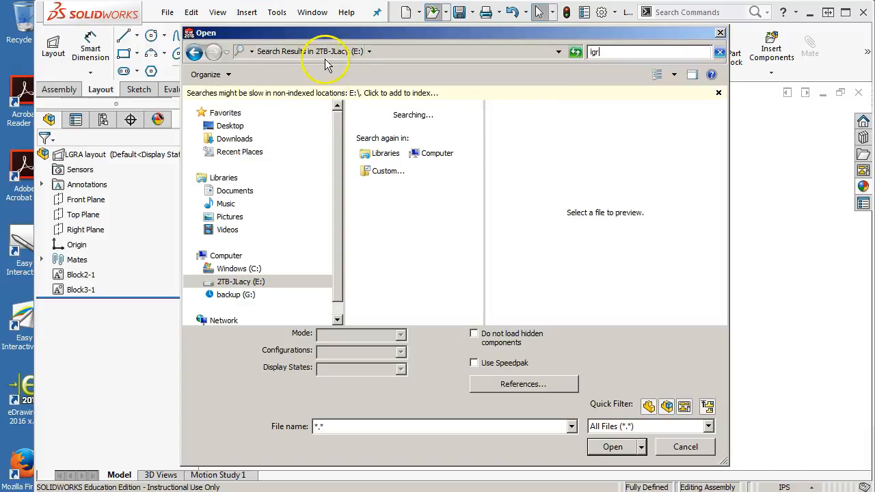
{"action": "left_click", "coordinate": [266, 281]}
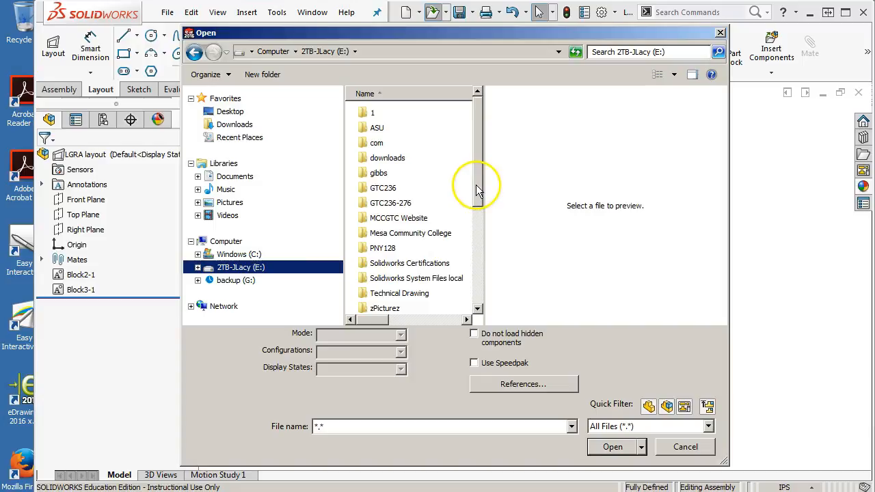
{"action": "mouse_move", "coordinate": [477, 186]}
{"action": "left_mouse_down"}
{"action": "mouse_move", "coordinate": [479, 218]}
{"action": "mouse_move", "coordinate": [483, 190]}
{"action": "left_mouse_up"}
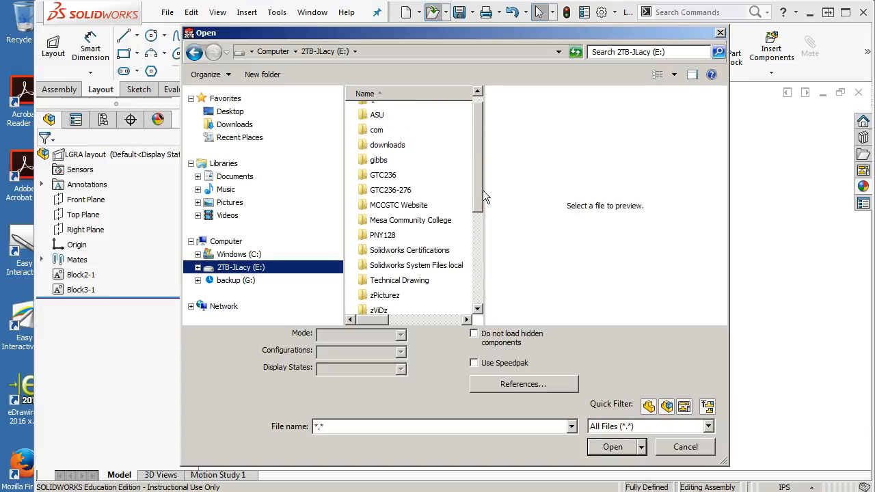
{"action": "left_click_drag", "start_coordinate": [471, 33], "coordinate": [874, 305]}
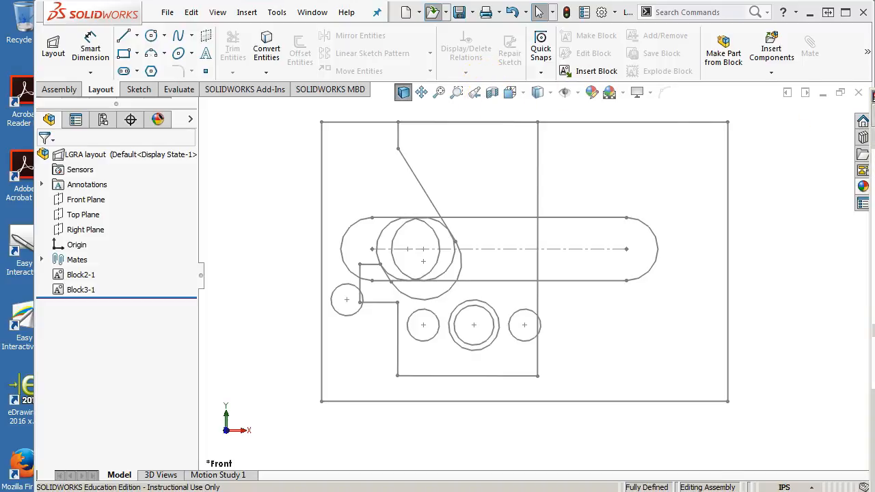
{"action": "mouse_move", "coordinate": [874, 97]}
{"action": "left_mouse_down"}
{"action": "mouse_move", "coordinate": [507, 109]}
{"action": "mouse_move", "coordinate": [302, 62]}
{"action": "mouse_move", "coordinate": [296, 43]}
{"action": "left_mouse_up"}
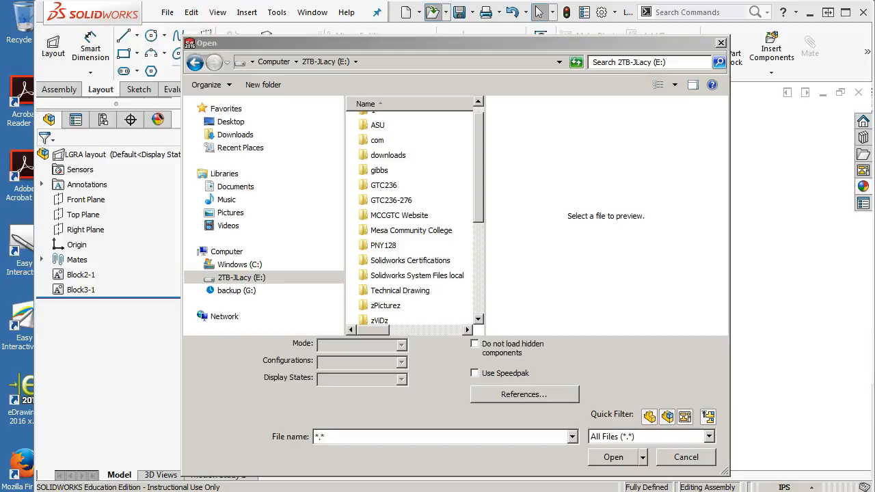
Step: Open Landing Gear Retract Assy.SLDASM from the Mesa Community College\F2015\LGRA folder and rebuild it
{"action": "double_click", "coordinate": [387, 231]}
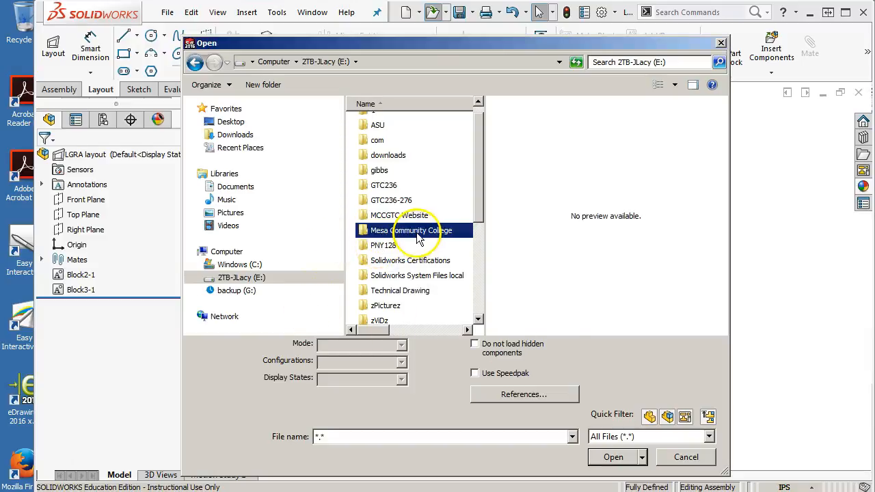
{"action": "left_click", "coordinate": [388, 124]}
{"action": "double_click", "coordinate": [389, 125]}
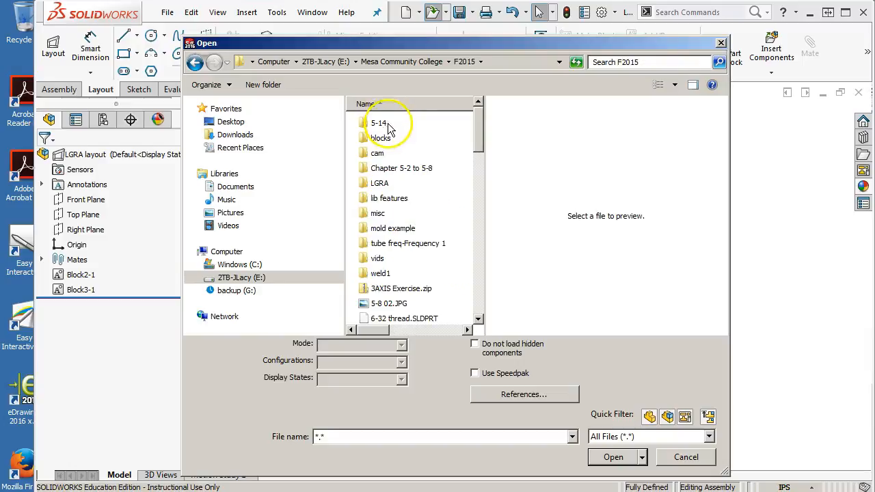
{"action": "double_click", "coordinate": [382, 183]}
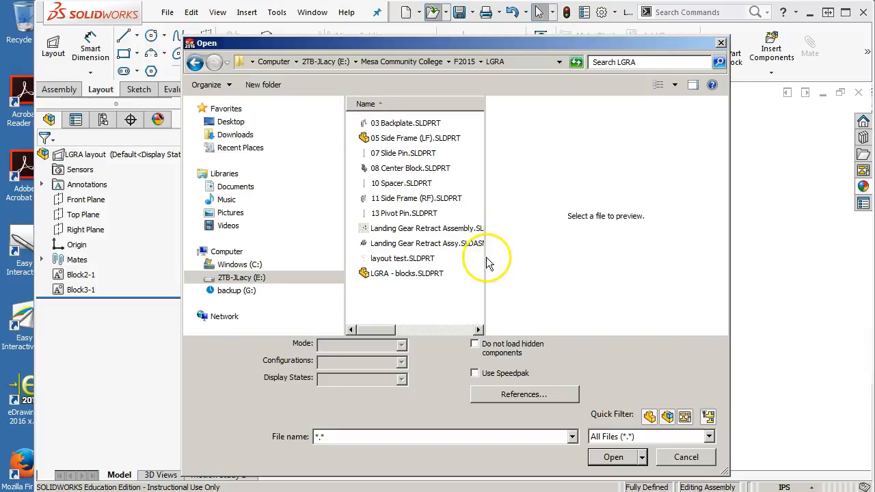
{"action": "left_click_drag", "start_coordinate": [485, 257], "coordinate": [525, 257]}
{"action": "left_click", "coordinate": [469, 243]}
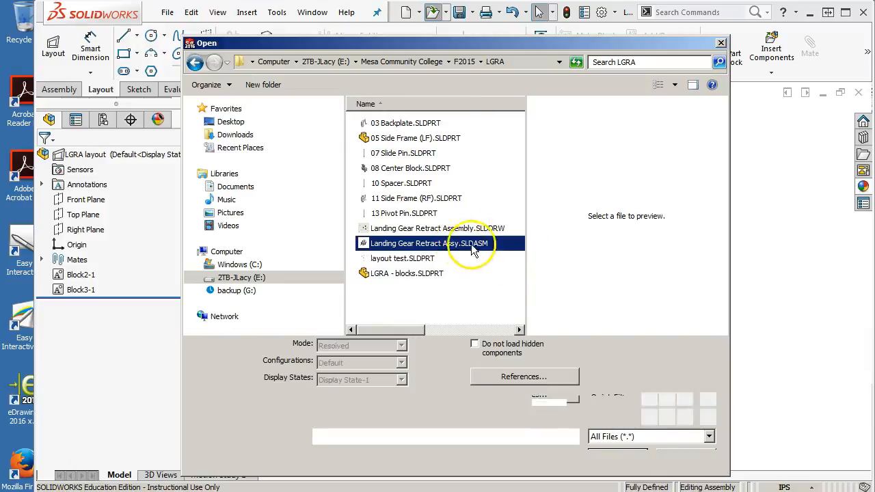
{"action": "left_click", "coordinate": [613, 457]}
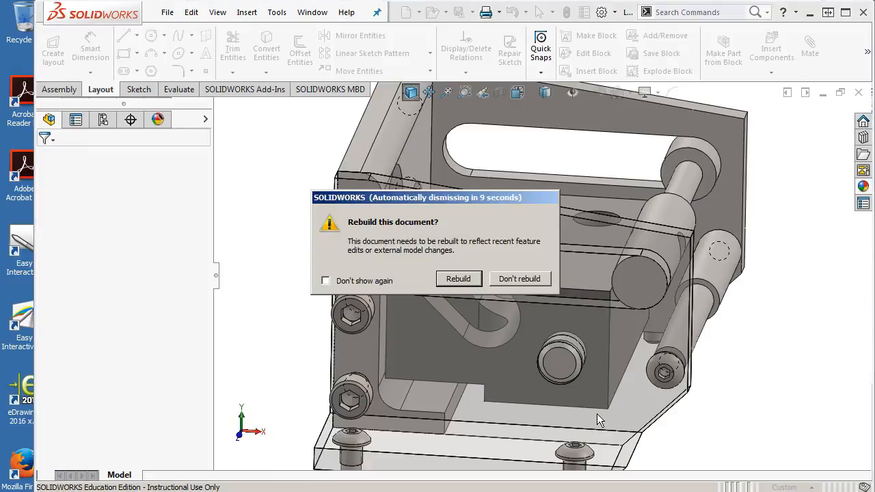
{"action": "left_click", "coordinate": [467, 279]}
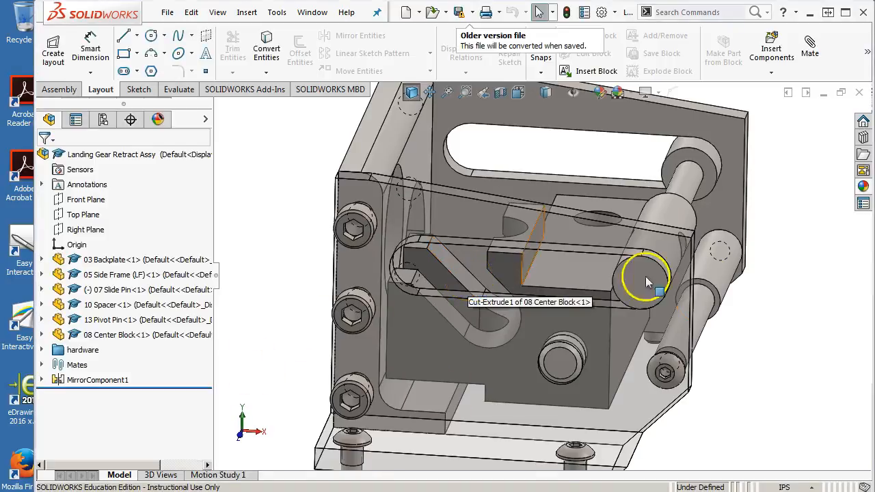
Step: Show the assembly from the front and move the slide pin along the side frame slot to the center block's hook
{"action": "key", "text": "ctrl+1"}
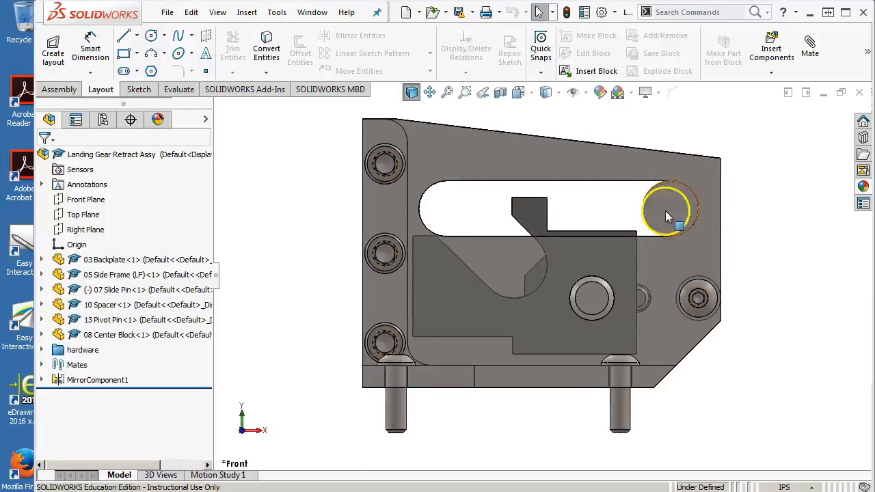
{"action": "left_click_drag", "start_coordinate": [685, 218], "coordinate": [465, 207]}
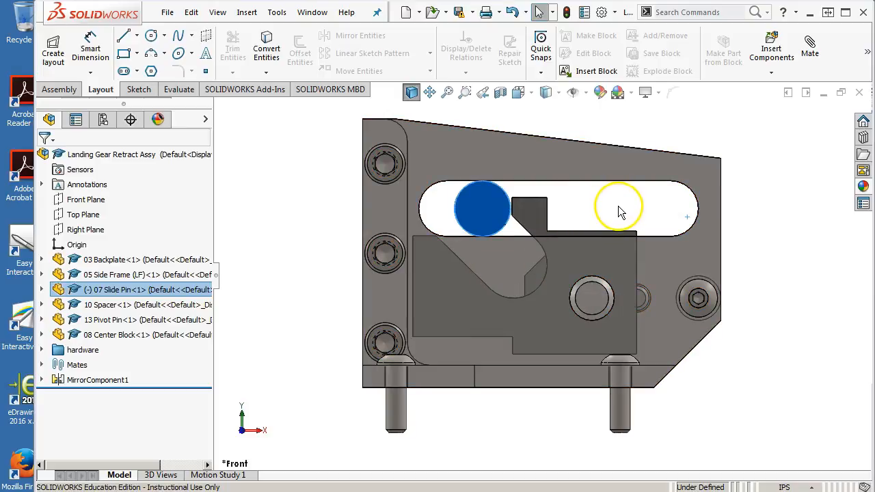
{"action": "left_click", "coordinate": [432, 237]}
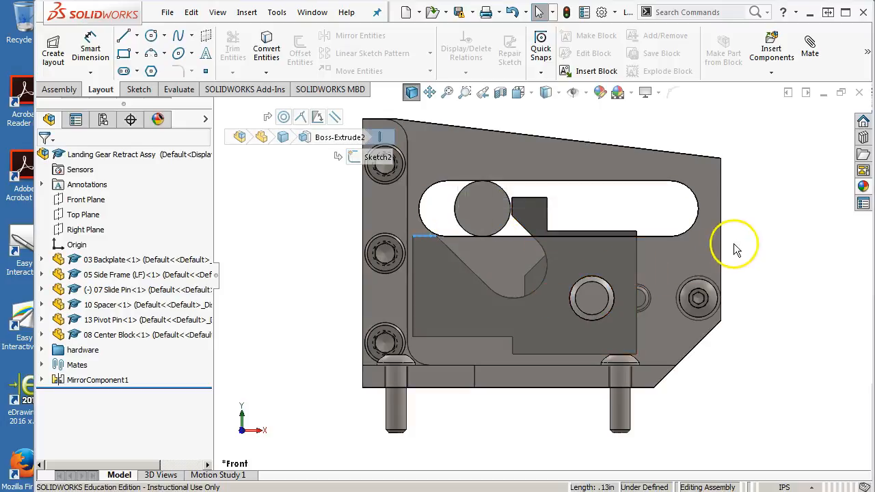
{"action": "left_click_drag", "start_coordinate": [574, 231], "coordinate": [536, 228]}
{"action": "left_click", "coordinate": [494, 210]}
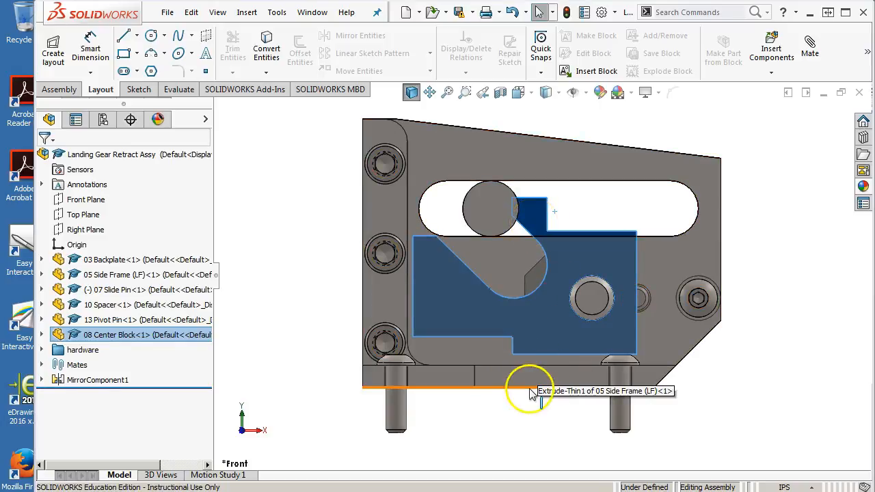
{"action": "left_click", "coordinate": [557, 394]}
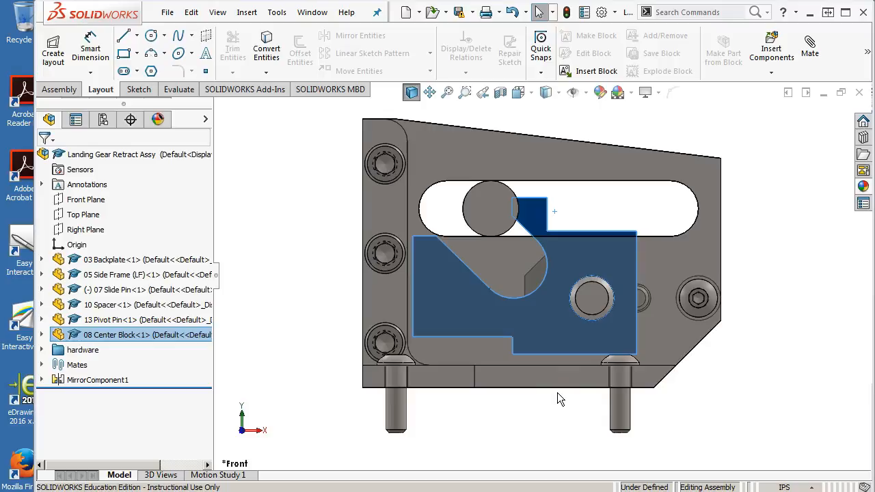
{"action": "left_click", "coordinate": [563, 213]}
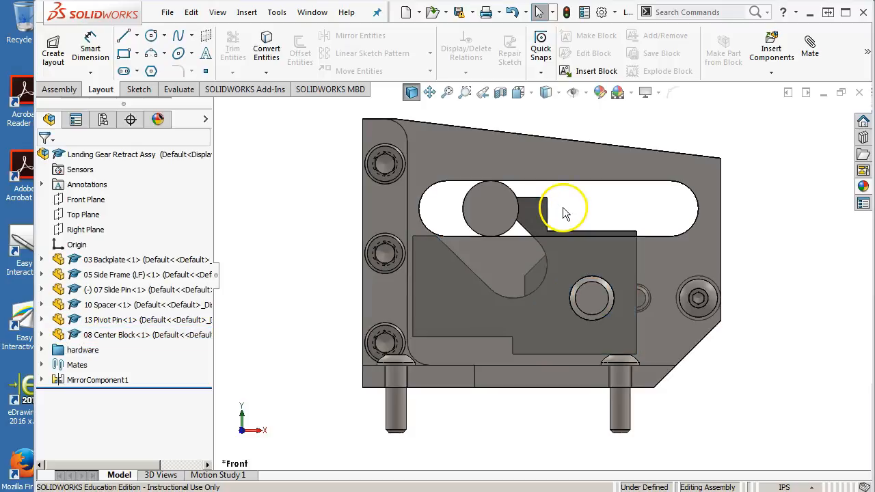
Step: Move the slide pin back along the slot into the center block's notch, swinging the block up about its pivot
{"action": "mouse_move", "coordinate": [549, 198]}
{"action": "left_mouse_down"}
{"action": "mouse_move", "coordinate": [566, 195]}
{"action": "mouse_move", "coordinate": [520, 210]}
{"action": "mouse_move", "coordinate": [692, 219]}
{"action": "mouse_move", "coordinate": [460, 205]}
{"action": "mouse_move", "coordinate": [557, 209]}
{"action": "left_mouse_up"}
{"action": "left_click_drag", "start_coordinate": [499, 205], "coordinate": [581, 206]}
{"action": "left_click_drag", "start_coordinate": [527, 211], "coordinate": [533, 251]}
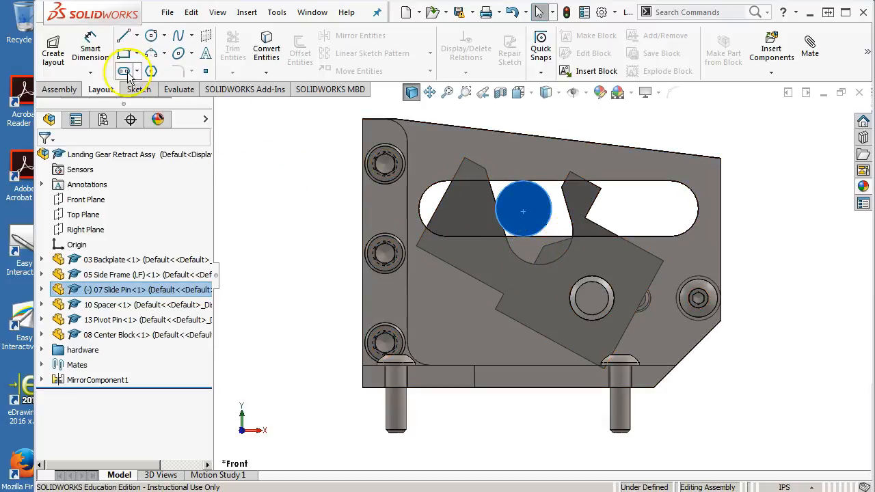
Step: Start a mate on the slide pin and review the Advanced and Mechanical mate types, leaving without adding a mate
{"action": "left_click", "coordinate": [71, 90]}
{"action": "left_click", "coordinate": [151, 48]}
{"action": "left_click_drag", "start_coordinate": [206, 290], "coordinate": [210, 388]}
{"action": "left_click", "coordinate": [113, 289]}
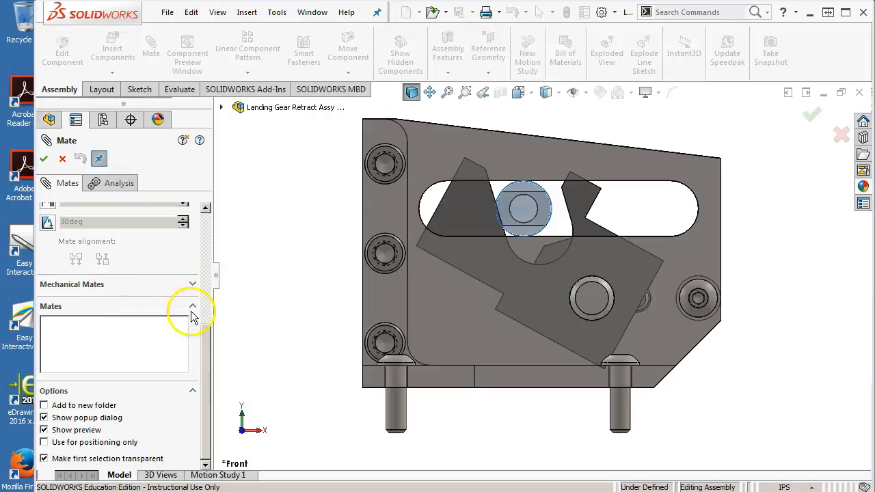
{"action": "left_click_drag", "start_coordinate": [208, 327], "coordinate": [206, 247]}
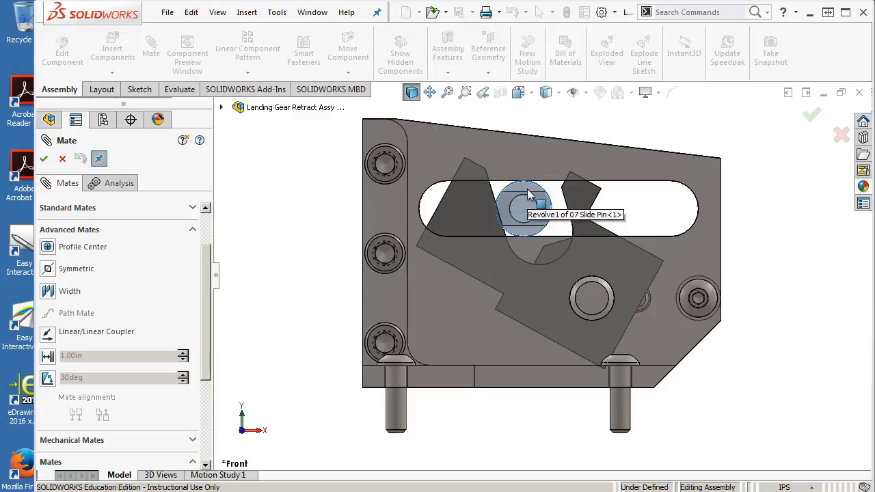
{"action": "left_click", "coordinate": [233, 344]}
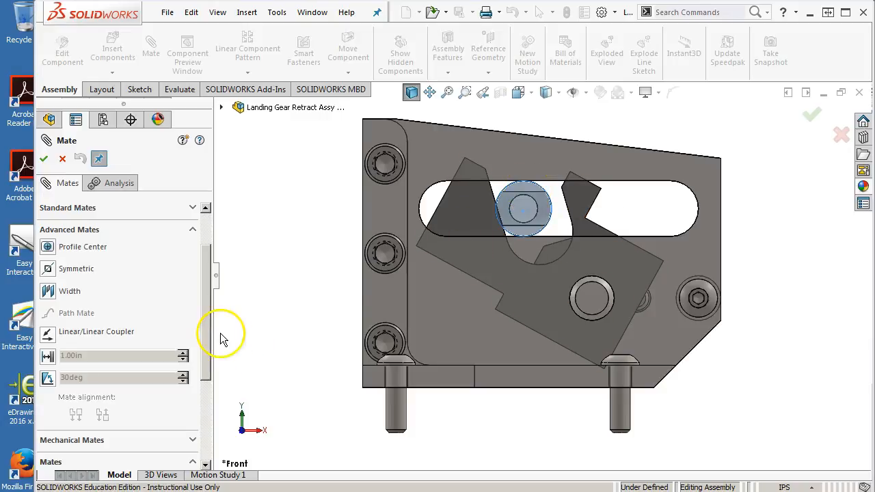
{"action": "left_click", "coordinate": [195, 233]}
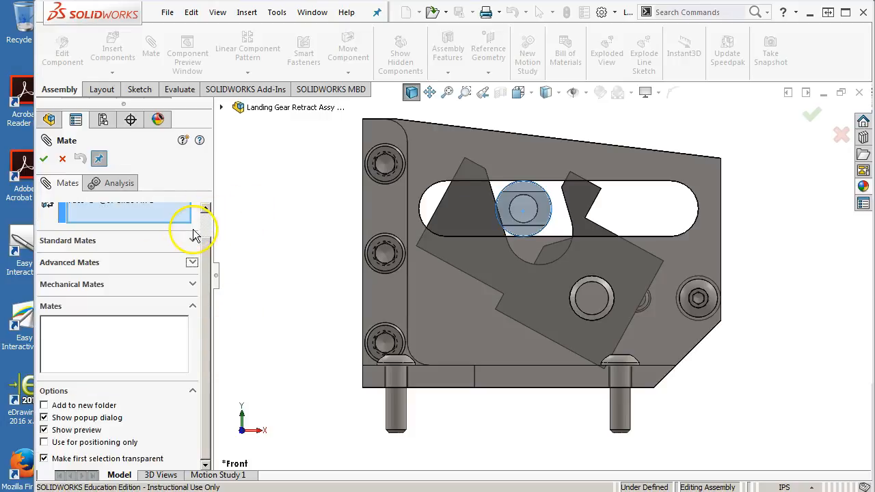
{"action": "left_click", "coordinate": [192, 284]}
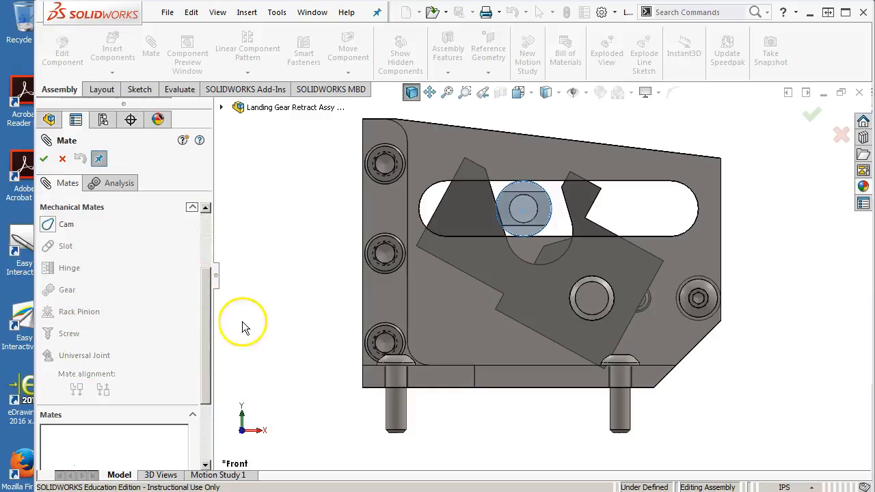
{"action": "left_click", "coordinate": [41, 160]}
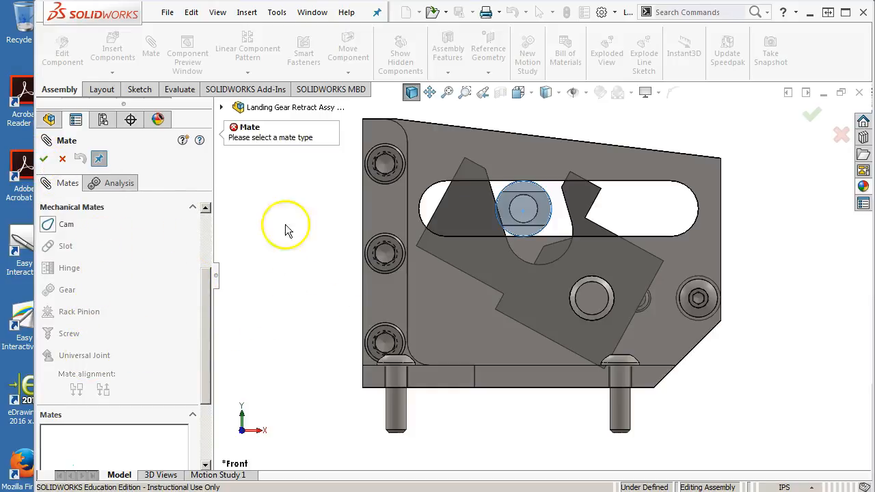
{"action": "left_click", "coordinate": [62, 160]}
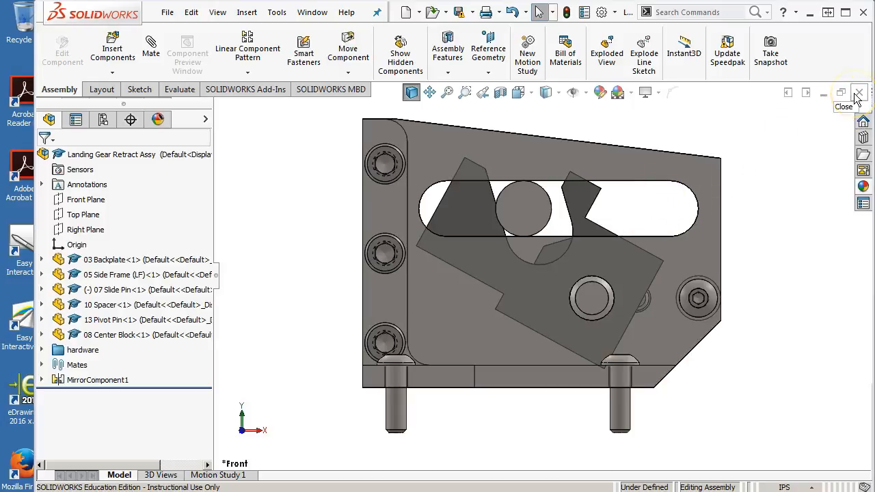
Step: Examine from several 3D angles how the slide pin sits in the tilted center block's notch between the side frames
{"action": "middle_click_drag", "start_coordinate": [662, 271], "coordinate": [634, 294]}
{"action": "scroll", "coordinate": [554, 280], "scroll_direction": "down", "scroll_amount": 3}
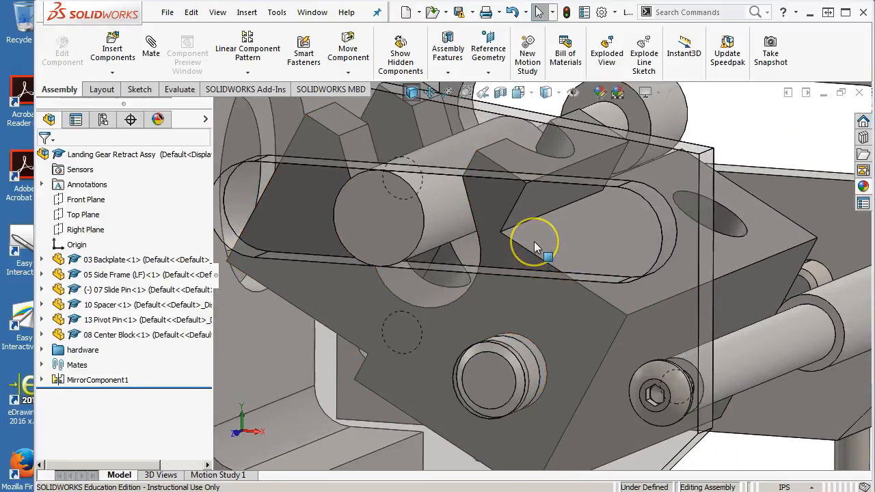
{"action": "left_click", "coordinate": [534, 221]}
{"action": "scroll", "coordinate": [594, 267], "scroll_direction": "up", "scroll_amount": 1}
{"action": "middle_click_drag", "start_coordinate": [594, 267], "coordinate": [616, 302]}
{"action": "left_click", "coordinate": [606, 251]}
{"action": "middle_click_drag", "start_coordinate": [606, 250], "coordinate": [557, 294]}
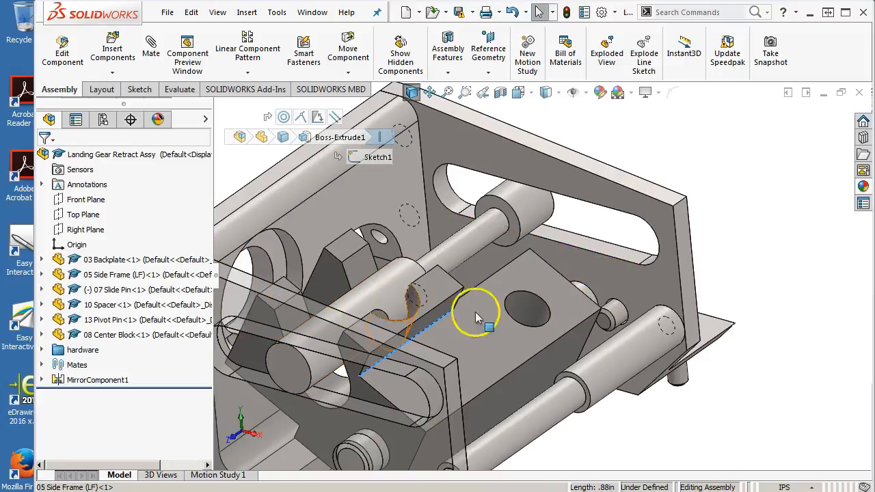
{"action": "left_click", "coordinate": [570, 299]}
{"action": "middle_click_drag", "start_coordinate": [570, 298], "coordinate": [624, 303]}
{"action": "middle_click_drag", "start_coordinate": [527, 307], "coordinate": [619, 240]}
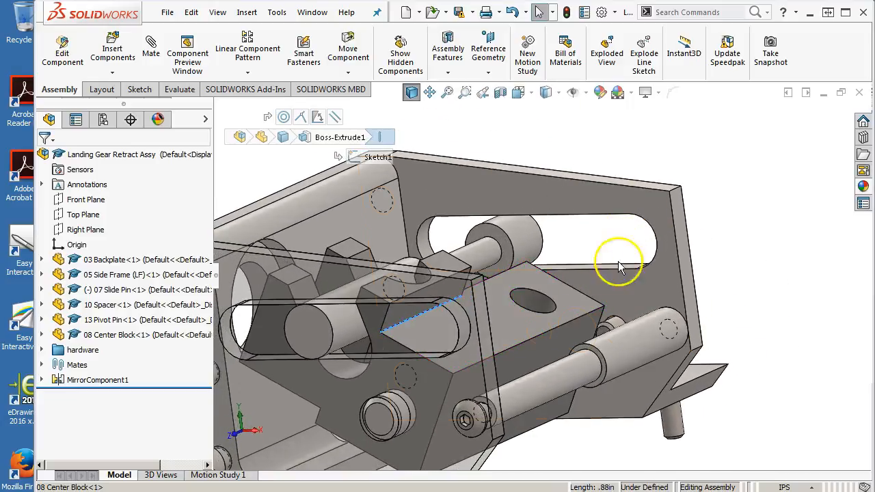
{"action": "scroll", "coordinate": [558, 310], "scroll_direction": "up", "scroll_amount": 5}
{"action": "middle_click_drag", "start_coordinate": [559, 311], "coordinate": [568, 308]}
{"action": "scroll", "coordinate": [481, 295], "scroll_direction": "down", "scroll_amount": 5}
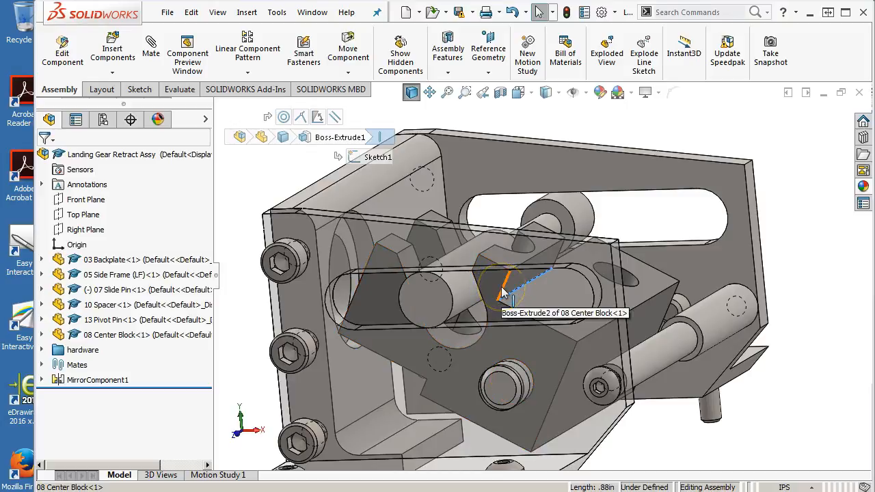
Step: Examine the inner corner edges behind the center block's hook up close from several 3D angles
{"action": "left_click", "coordinate": [503, 294]}
{"action": "scroll", "coordinate": [503, 293], "scroll_direction": "down", "scroll_amount": 3}
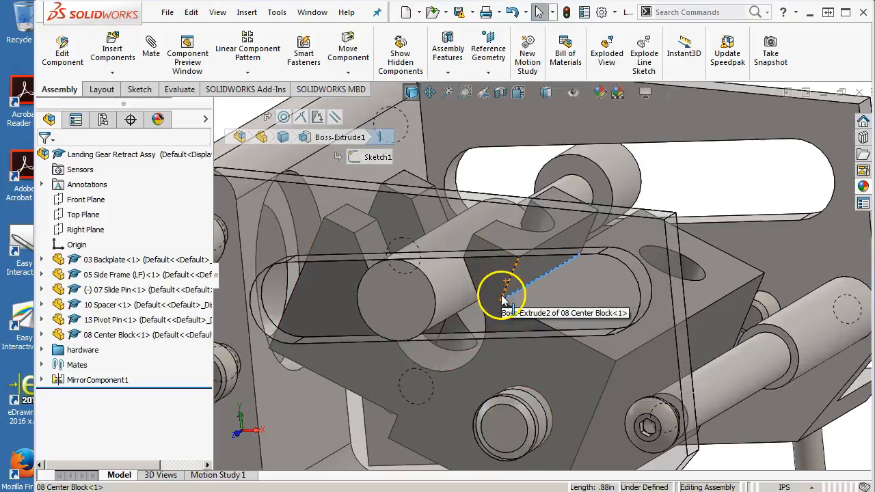
{"action": "middle_click_drag", "start_coordinate": [510, 279], "coordinate": [510, 279]}
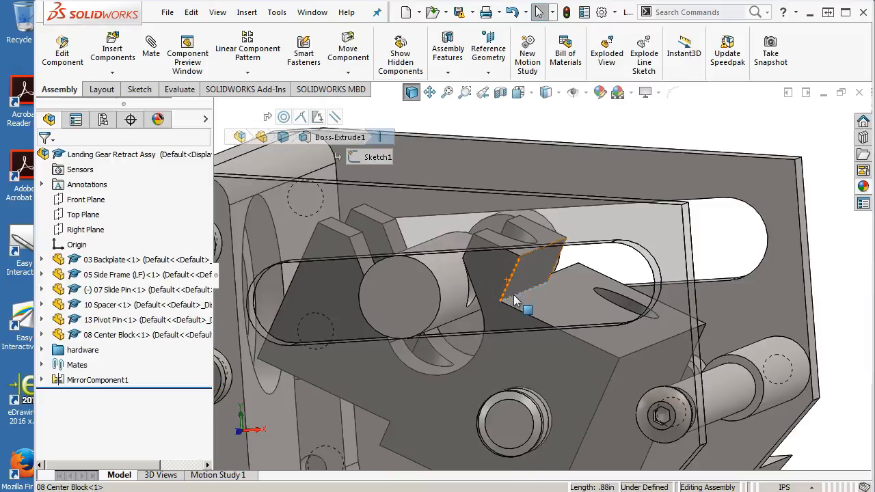
{"action": "left_click", "coordinate": [516, 287]}
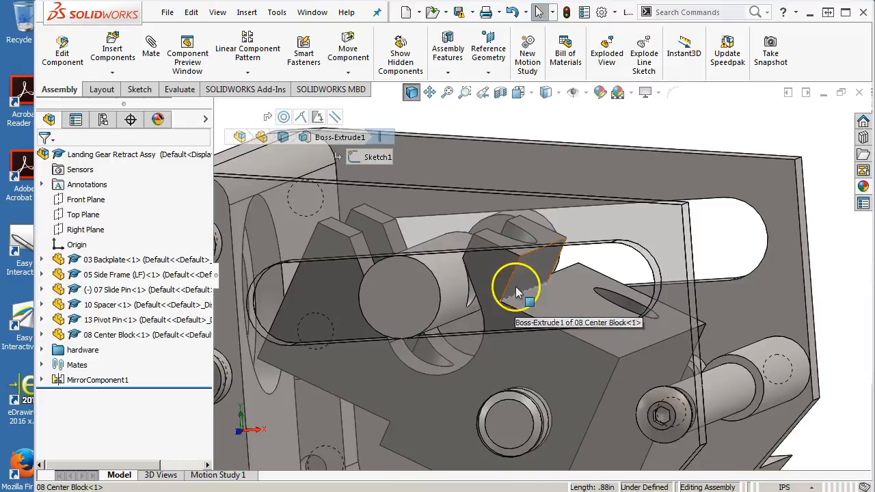
{"action": "left_click", "coordinate": [503, 299]}
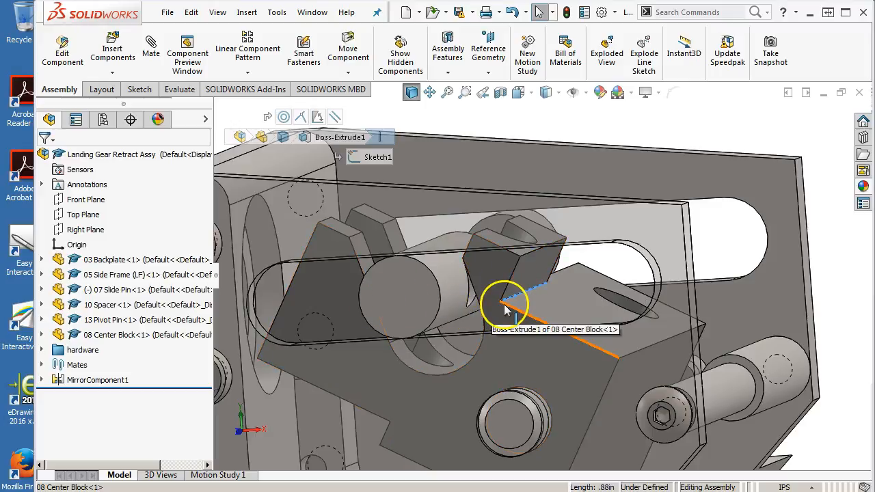
{"action": "middle_click_drag", "start_coordinate": [524, 285], "coordinate": [531, 281]}
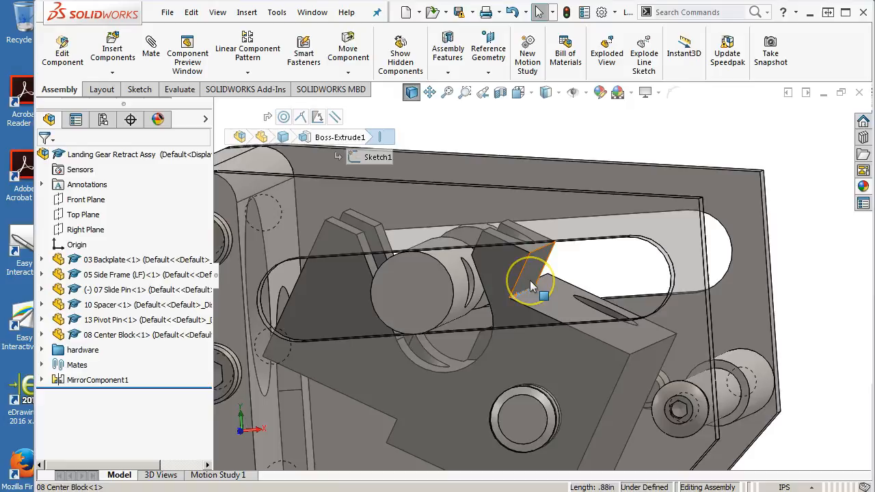
Step: Show the assembly from the front and inspect the center block's hook relative to the side frame slot
{"action": "key", "text": "ctrl+1"}
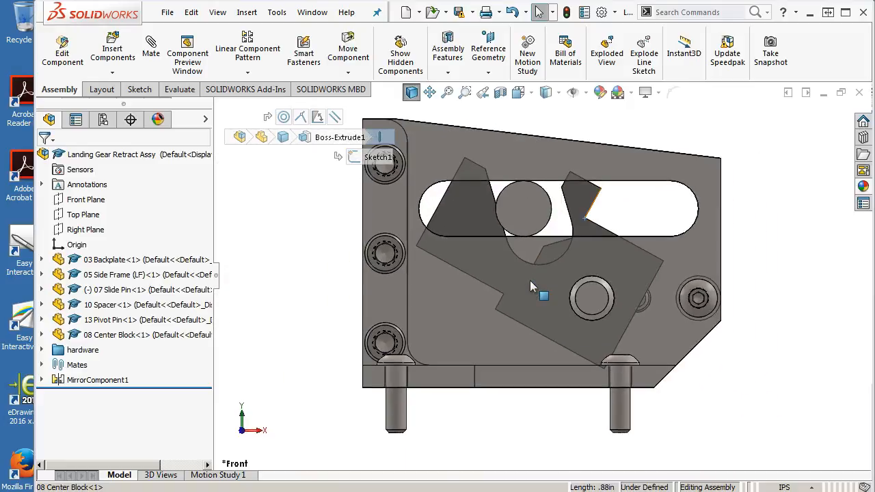
{"action": "left_click", "coordinate": [567, 209]}
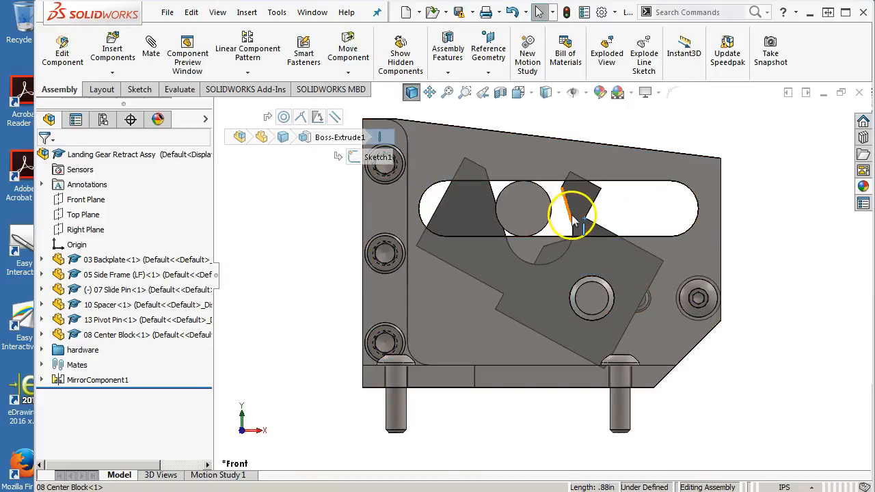
{"action": "left_click", "coordinate": [580, 216]}
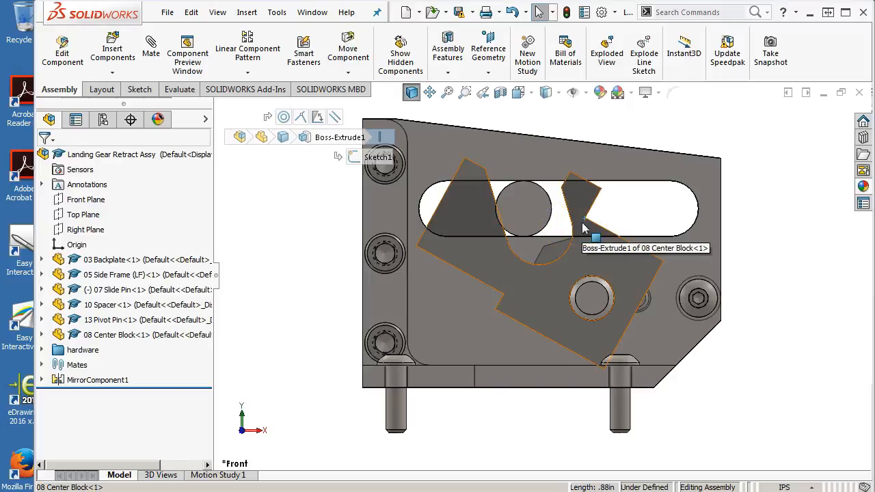
{"action": "left_click", "coordinate": [592, 127]}
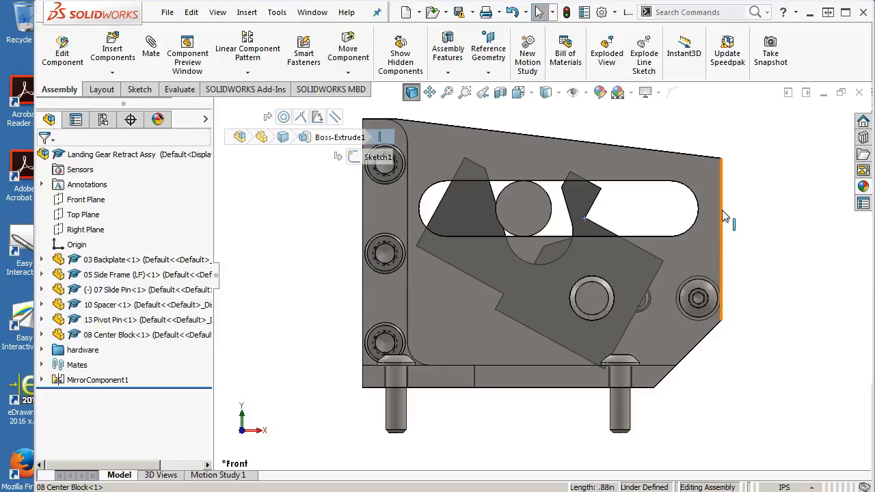
{"action": "left_click", "coordinate": [744, 214]}
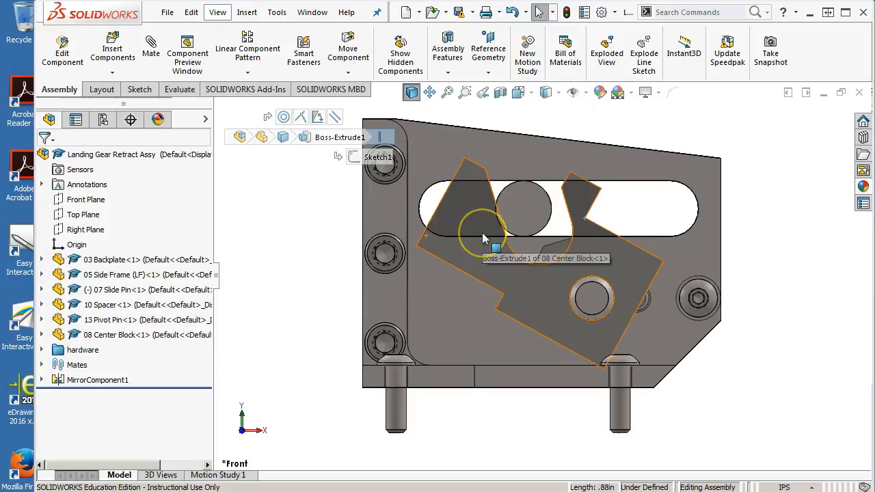
Step: Start Pack and Go for the Landing Gear Retract Assy, include its drawings and review the file list
{"action": "left_click", "coordinate": [166, 13]}
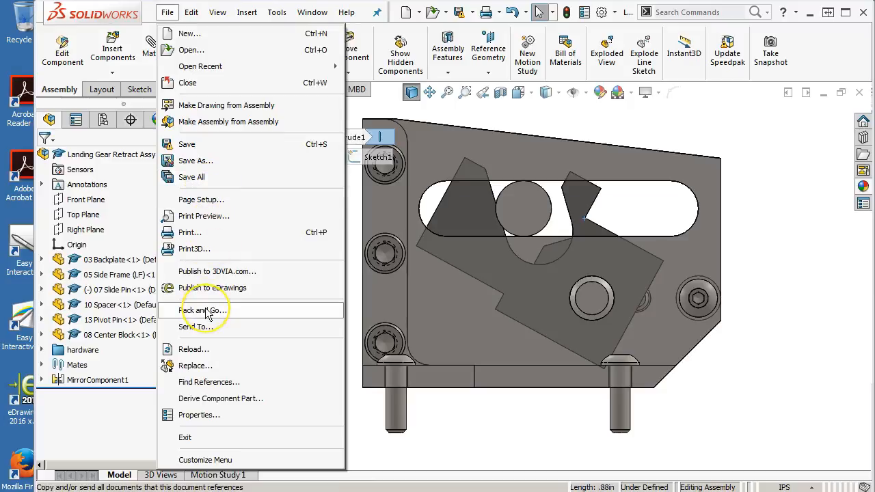
{"action": "left_click", "coordinate": [205, 311]}
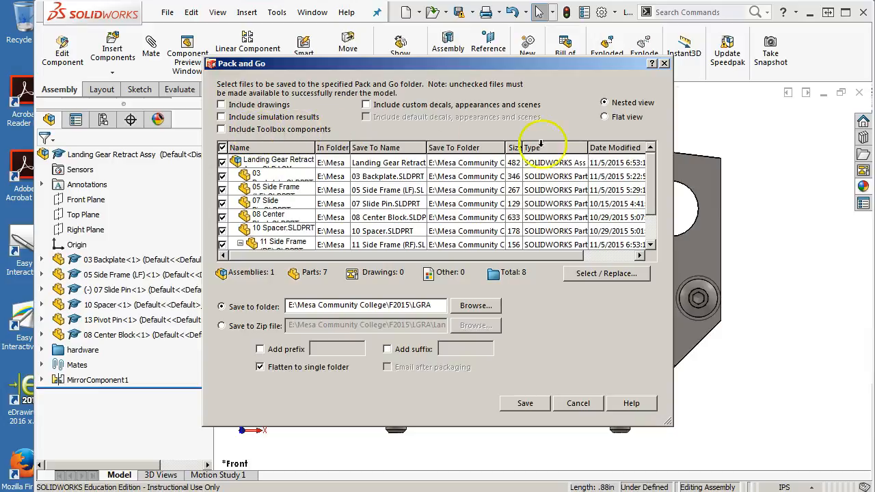
{"action": "left_click_drag", "start_coordinate": [652, 181], "coordinate": [652, 204]}
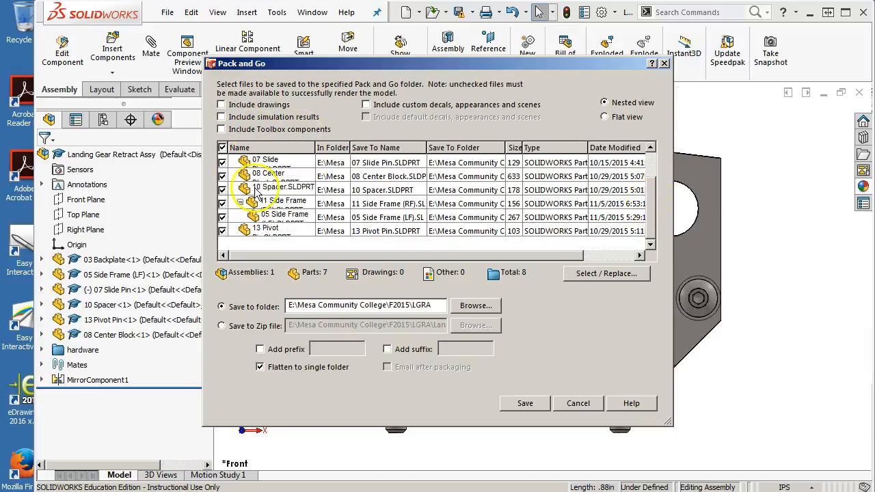
{"action": "left_click", "coordinate": [223, 105]}
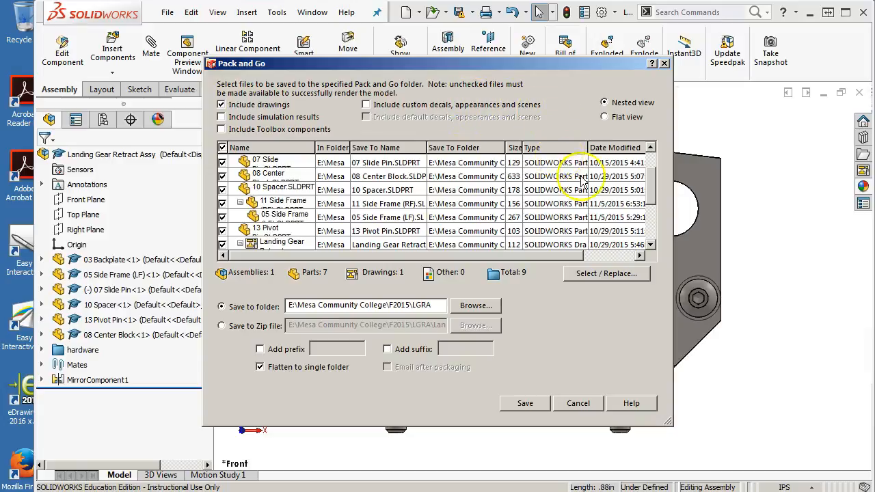
{"action": "left_click_drag", "start_coordinate": [650, 186], "coordinate": [648, 162]}
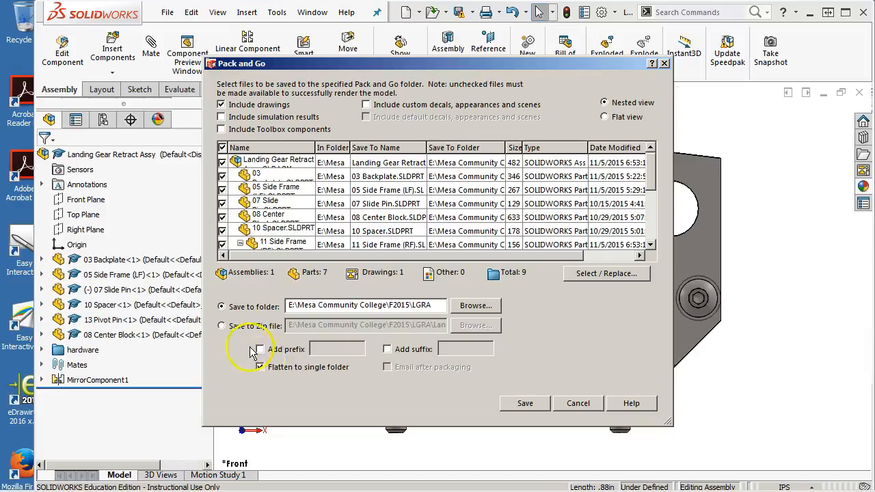
Step: Save the package to a Zip file, including Toolbox components and without flattening to a single folder
{"action": "left_click", "coordinate": [222, 327]}
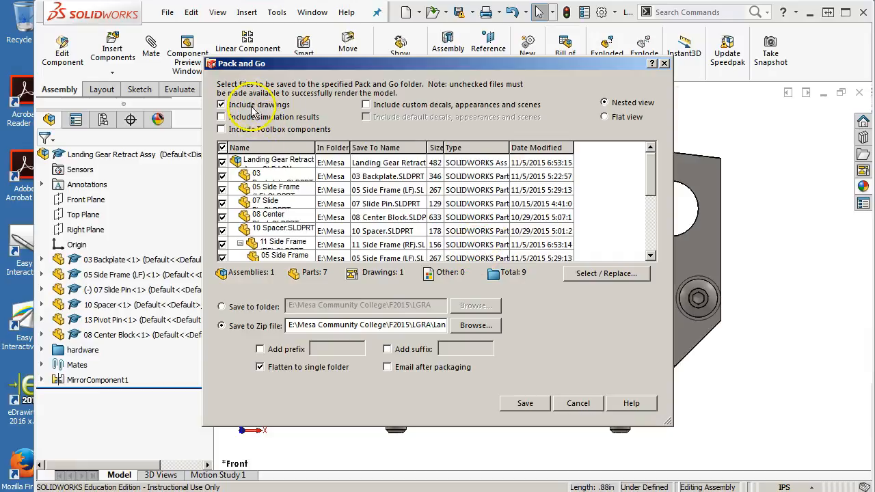
{"action": "left_click", "coordinate": [221, 130]}
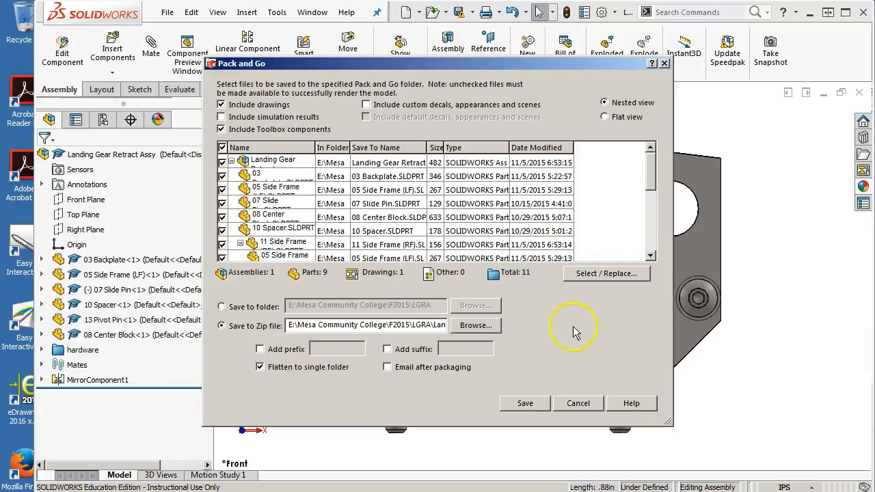
{"action": "left_click", "coordinate": [263, 369]}
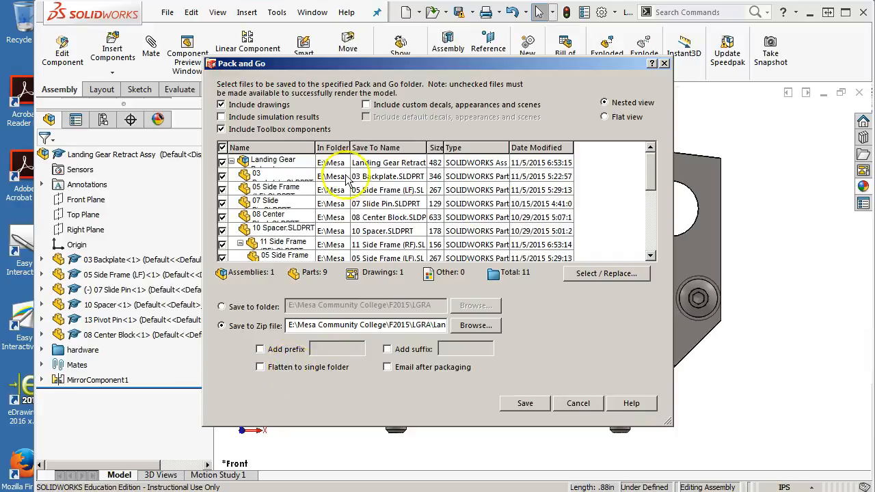
{"action": "left_click", "coordinate": [525, 403]}
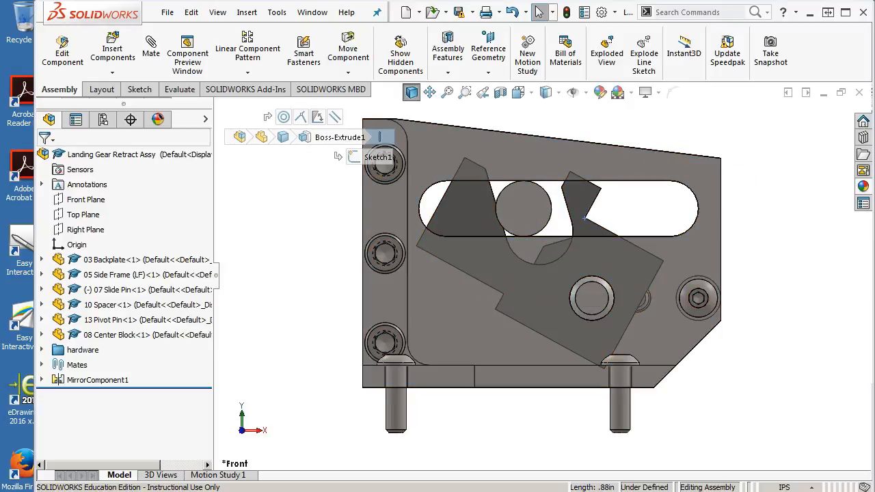
Step: Switch to the Windows Explorer search results, maximize the window and open the LGRA folder
{"action": "left_click_drag", "start_coordinate": [874, 69], "coordinate": [701, 39]}
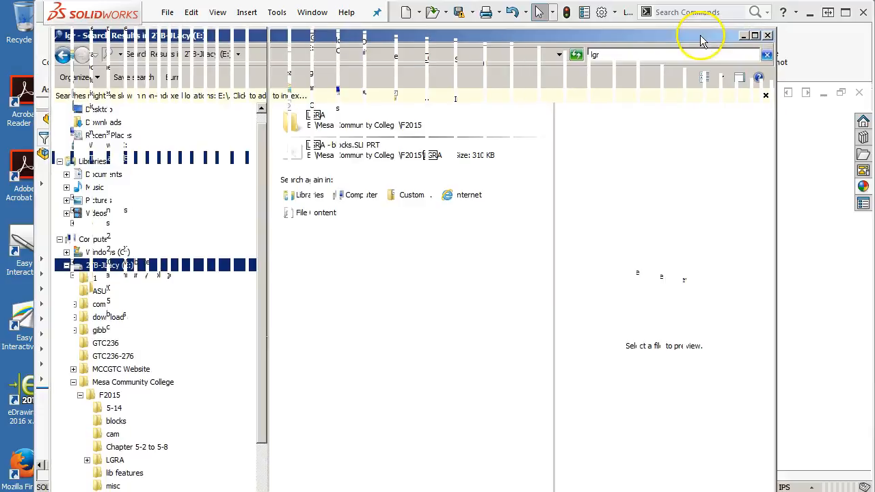
{"action": "left_click", "coordinate": [754, 35]}
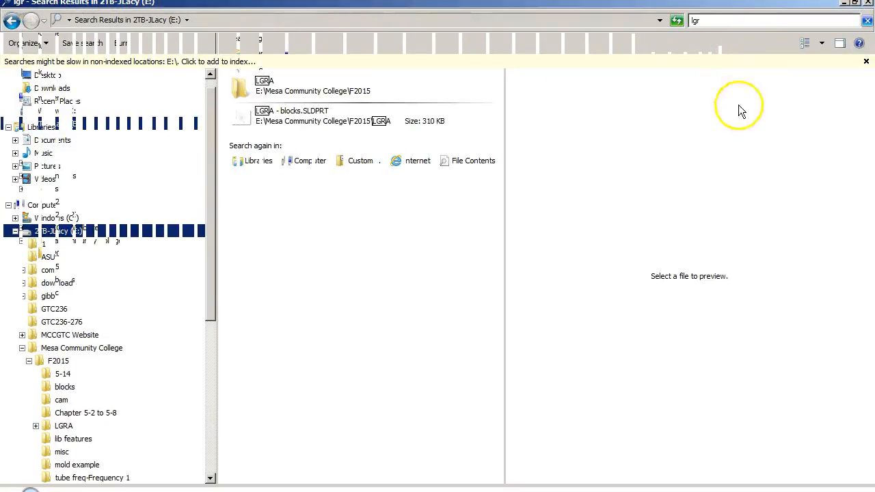
{"action": "double_click", "coordinate": [236, 91]}
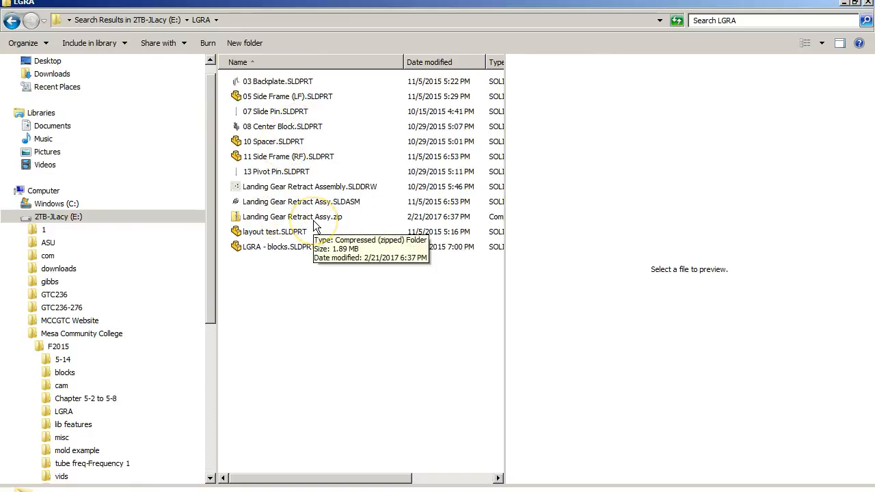
Step: Browse from the E: drive through Mesa Community College and F2015 into the LGRA folder
{"action": "left_click", "coordinate": [171, 23]}
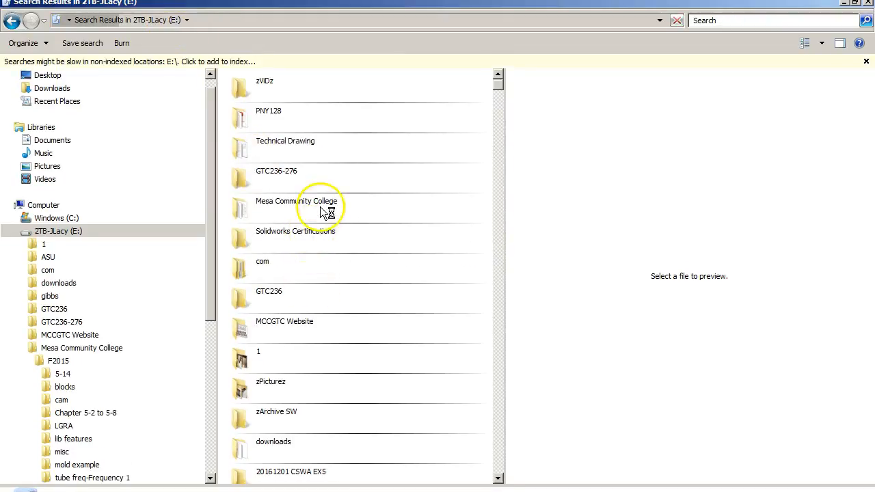
{"action": "left_click", "coordinate": [320, 209]}
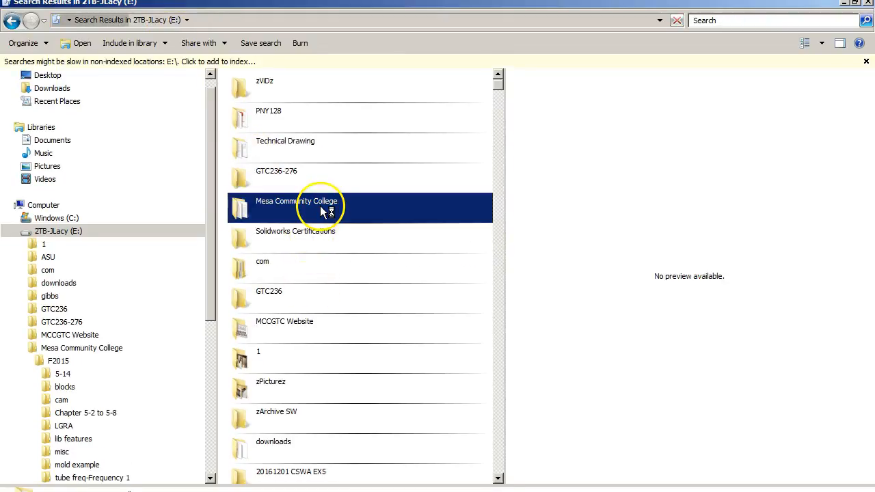
{"action": "double_click", "coordinate": [250, 210]}
{"action": "left_click", "coordinate": [259, 82]}
{"action": "double_click", "coordinate": [259, 81]}
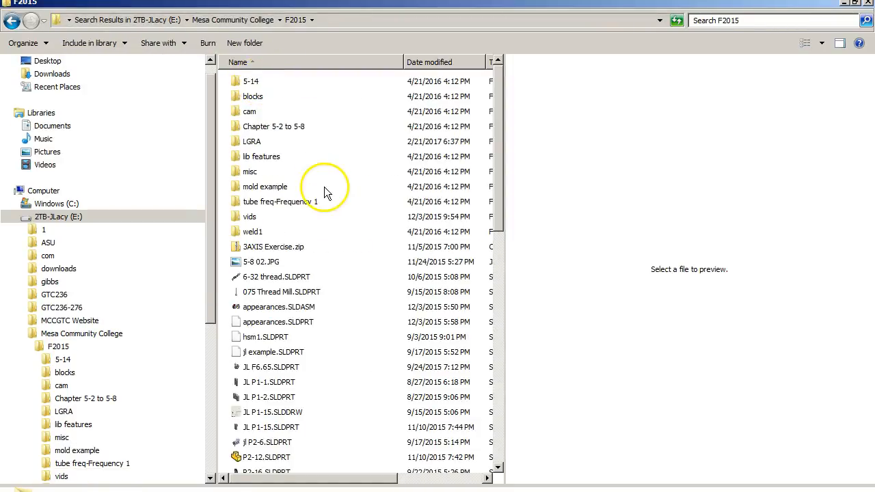
{"action": "double_click", "coordinate": [254, 143]}
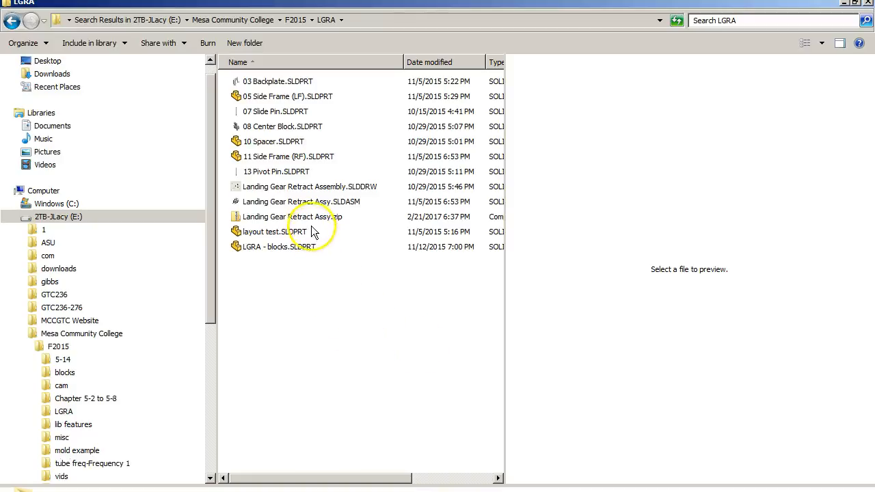
Step: Go up to the F2015 folder and create a compressed (zipped) copy of the LGRA folder there
{"action": "left_click", "coordinate": [295, 20]}
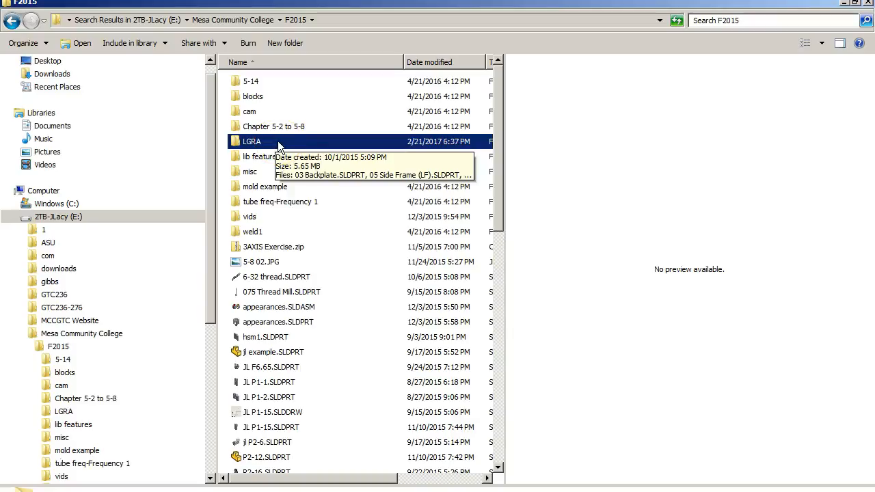
{"action": "left_click", "coordinate": [259, 144]}
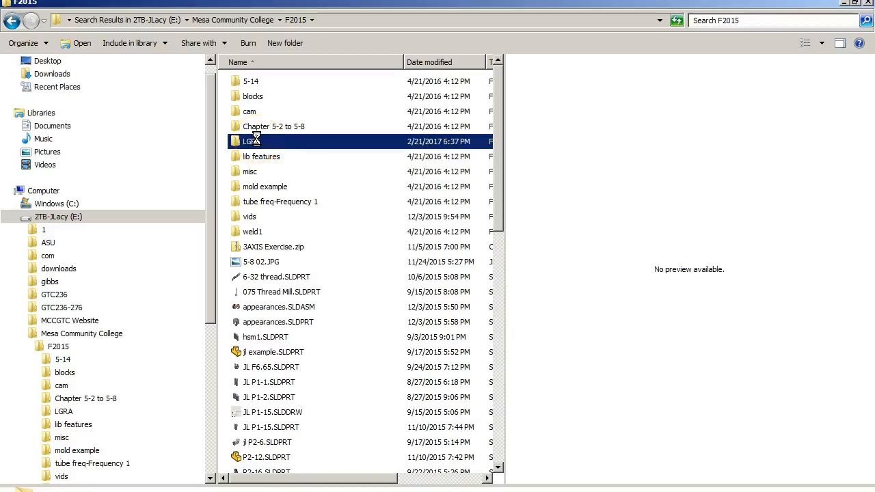
{"action": "right_click", "coordinate": [255, 140]}
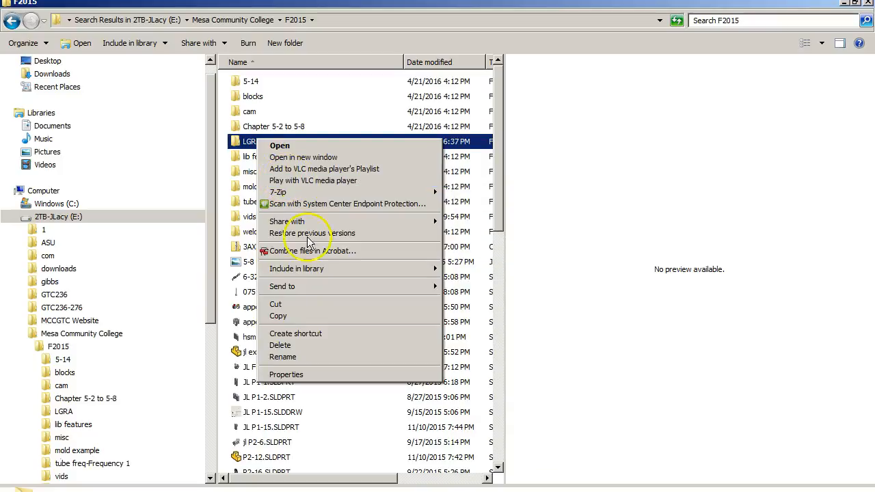
{"action": "left_click", "coordinate": [289, 288]}
{"action": "left_click", "coordinate": [519, 286]}
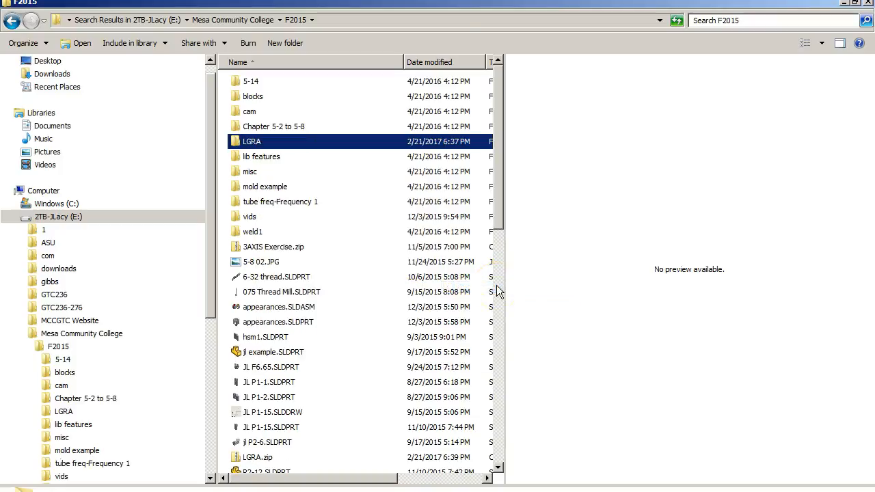
Step: Rename the new LGRA zip file as 20170221 LGRA.zip and check its contents before returning to SOLIDWORKS
{"action": "left_click", "coordinate": [252, 459]}
{"action": "key", "text": "F2"}
{"action": "key", "text": "Home"}
{"action": "type", "text": "2017"}
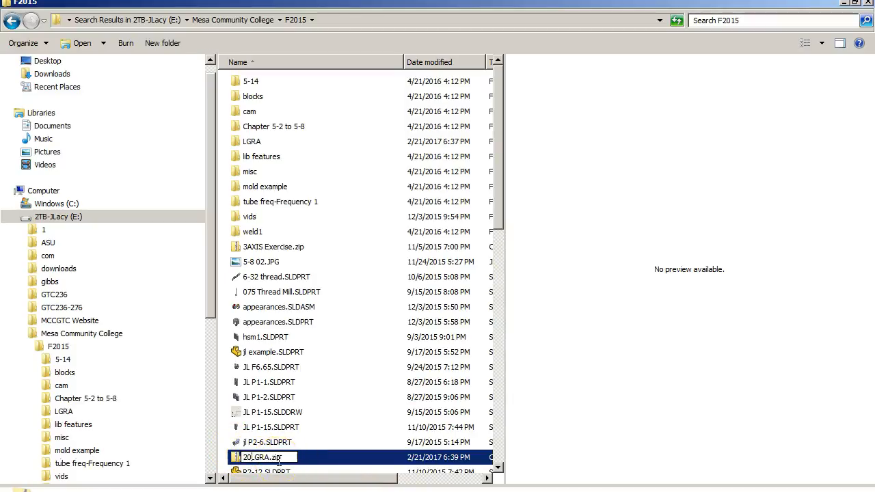
{"action": "type", "text": "0221"}
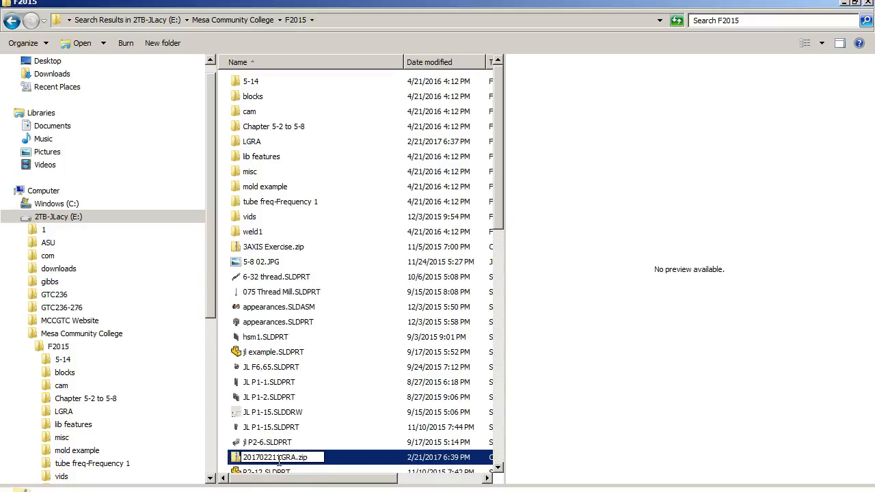
{"action": "key", "text": "Return"}
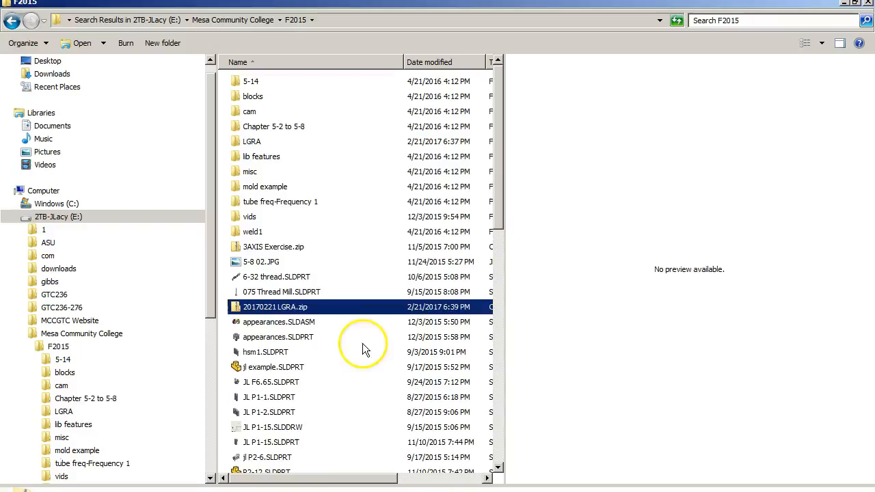
{"action": "double_click", "coordinate": [292, 307]}
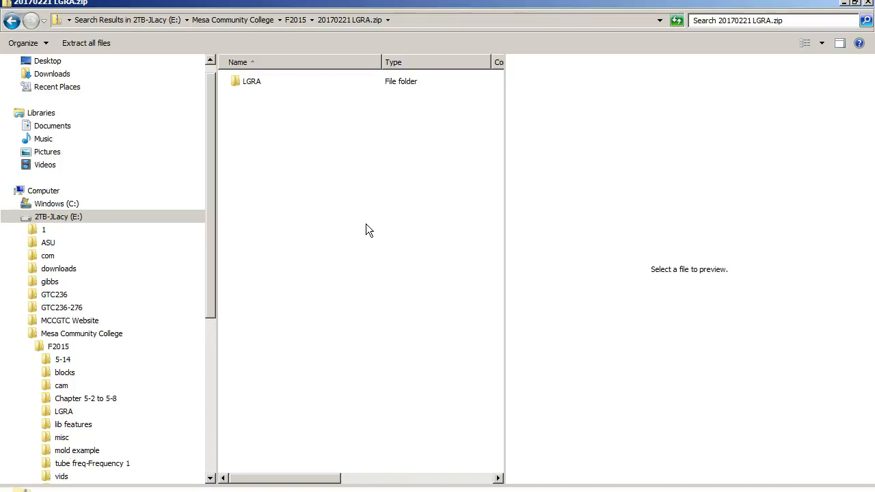
{"action": "left_click_drag", "start_coordinate": [438, 6], "coordinate": [451, 12]}
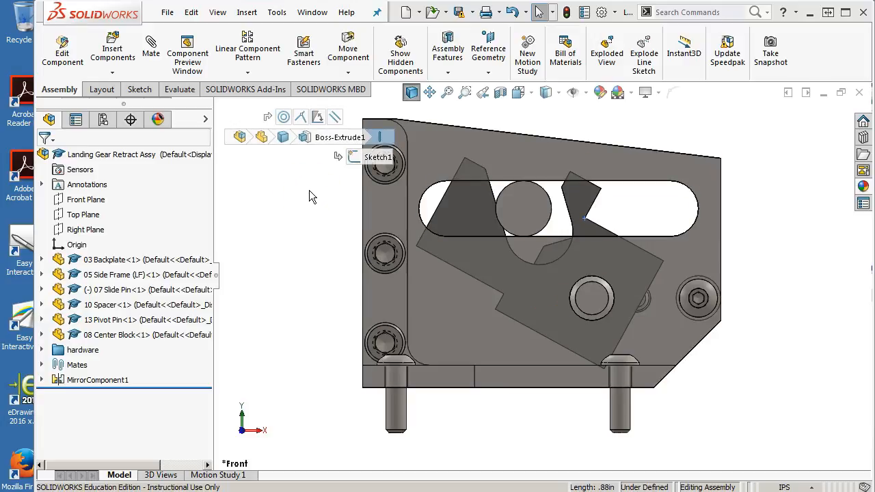
Step: Switch to Windows Explorer, go back to the F2015 folder, examine the LGRA folder's send options, and return to SOLIDWORKS
{"action": "middle_click_drag", "start_coordinate": [666, 218], "coordinate": [690, 226]}
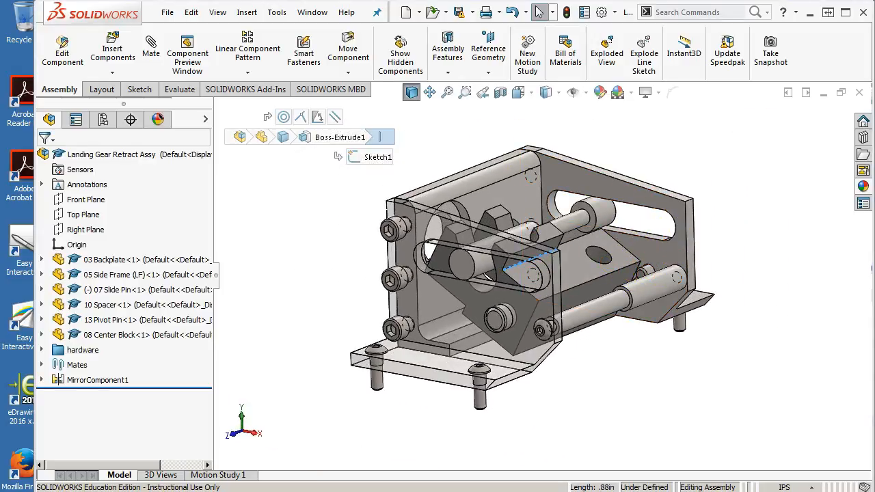
{"action": "left_click_drag", "start_coordinate": [874, 2], "coordinate": [420, 0]}
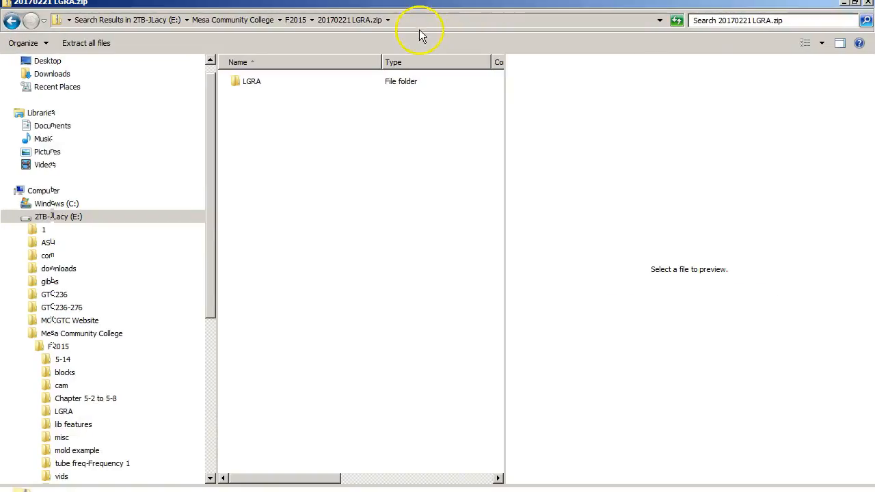
{"action": "left_click", "coordinate": [296, 20]}
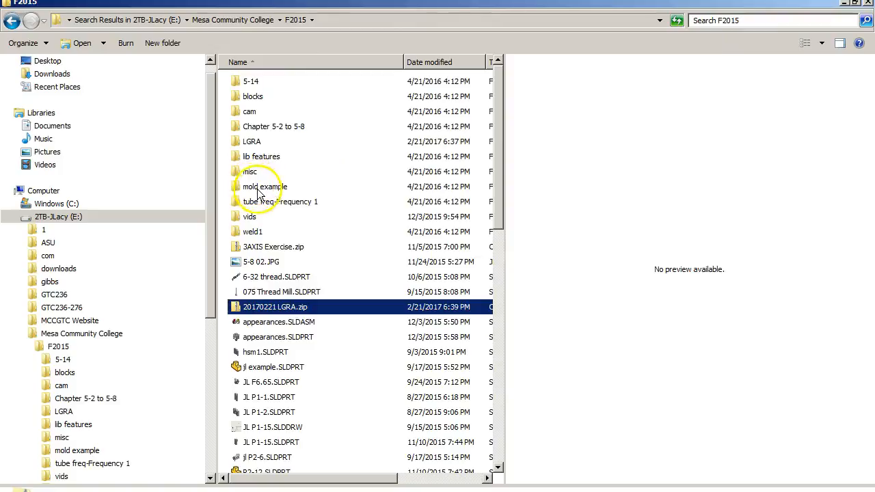
{"action": "right_click", "coordinate": [259, 144]}
{"action": "mouse_move", "coordinate": [345, 299]}
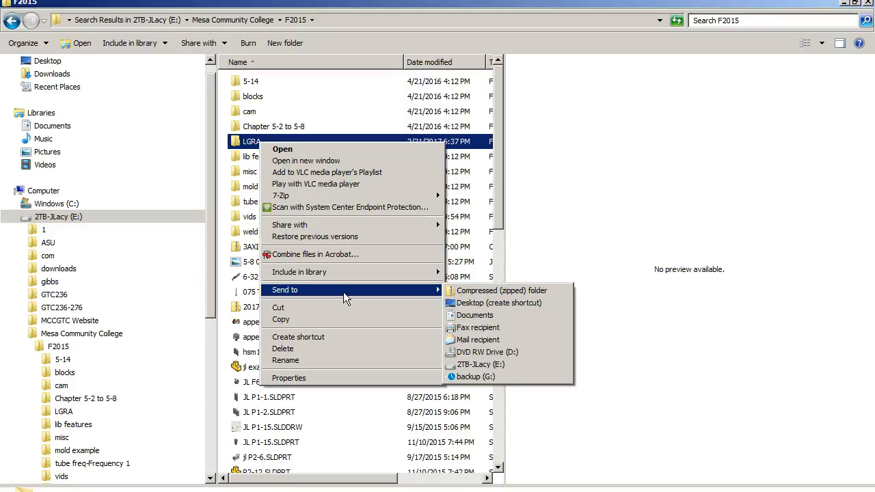
{"action": "left_click", "coordinate": [458, 11]}
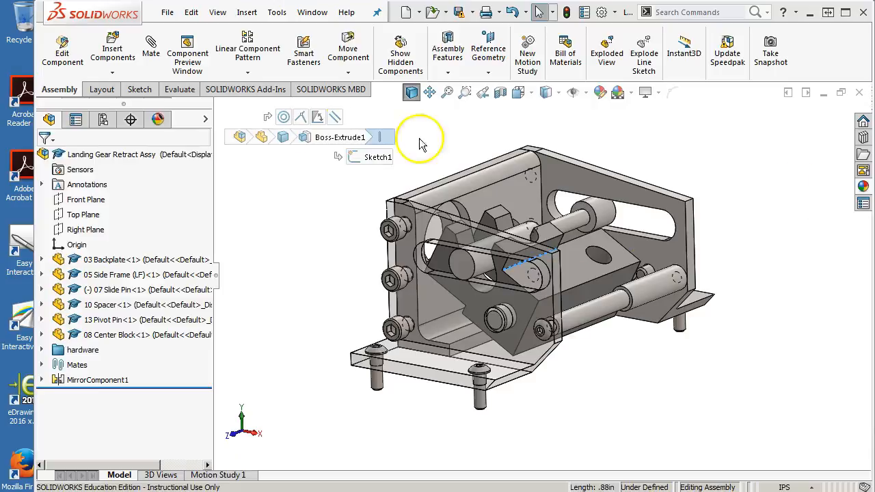
Step: Close the Landing Gear Retract Assy without saving its modified documents
{"action": "left_click", "coordinate": [532, 220]}
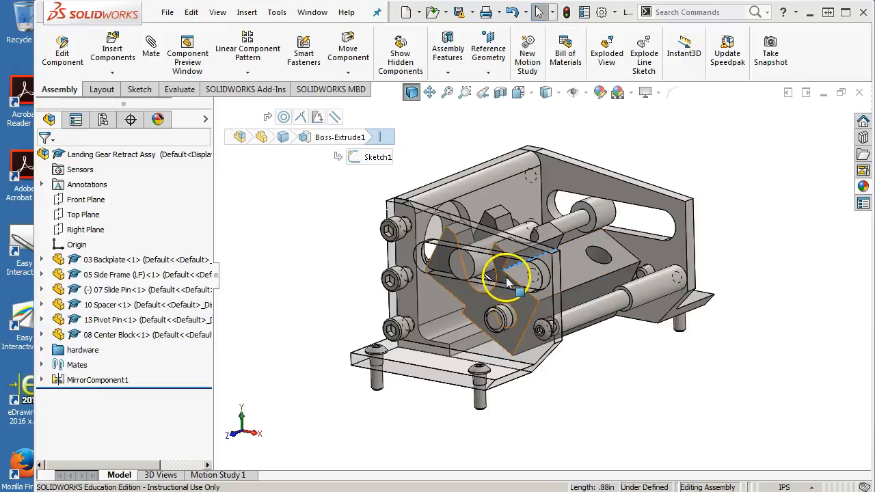
{"action": "left_click_drag", "start_coordinate": [513, 282], "coordinate": [710, 342]}
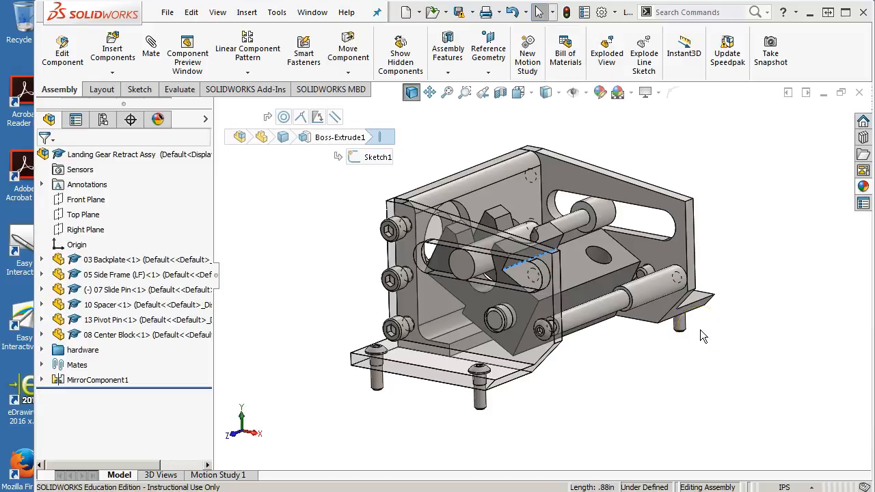
{"action": "left_click", "coordinate": [860, 94]}
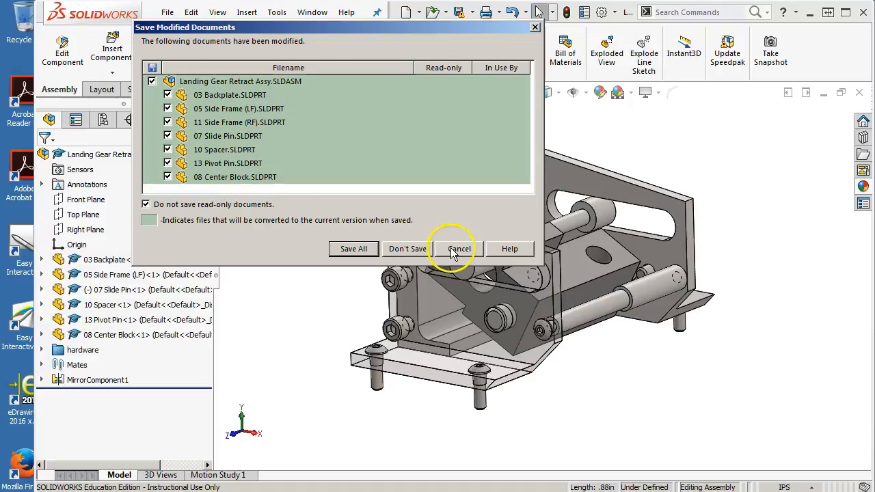
{"action": "left_click", "coordinate": [404, 250]}
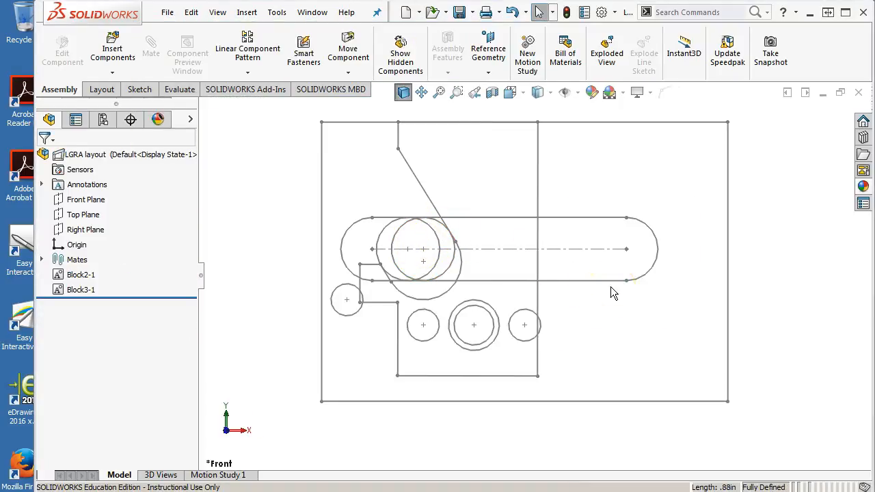
Step: Make a part from Block2-1 in the LGRA layout using the Project block-to-part constraint
{"action": "left_click_drag", "start_coordinate": [416, 249], "coordinate": [381, 250]}
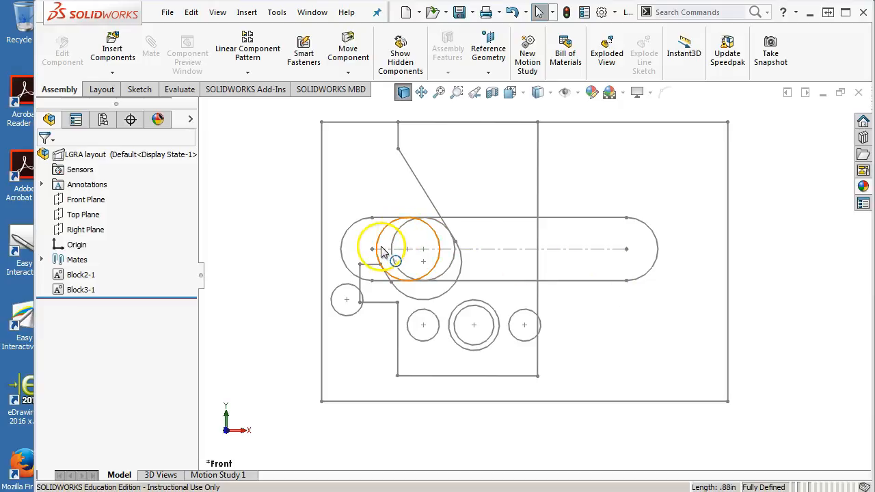
{"action": "mouse_move", "coordinate": [490, 222]}
{"action": "middle_mouse_down"}
{"action": "mouse_move", "coordinate": [469, 205]}
{"action": "mouse_move", "coordinate": [465, 260]}
{"action": "middle_mouse_up"}
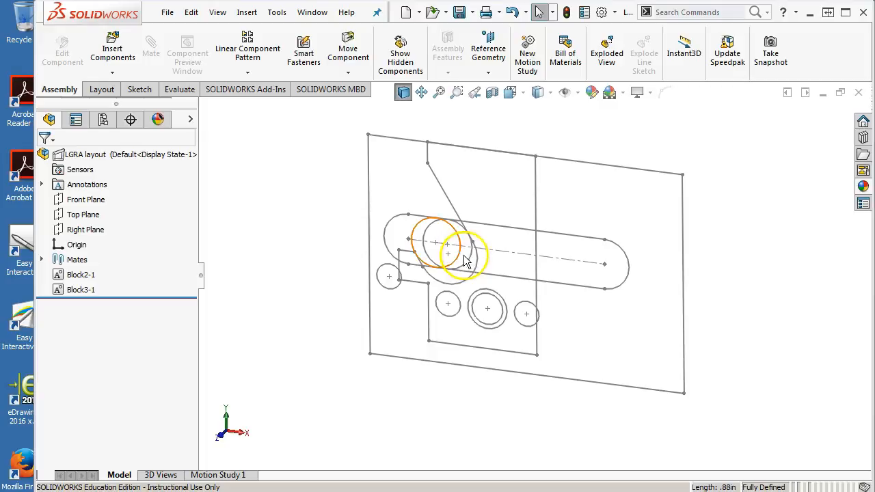
{"action": "right_click", "coordinate": [74, 274]}
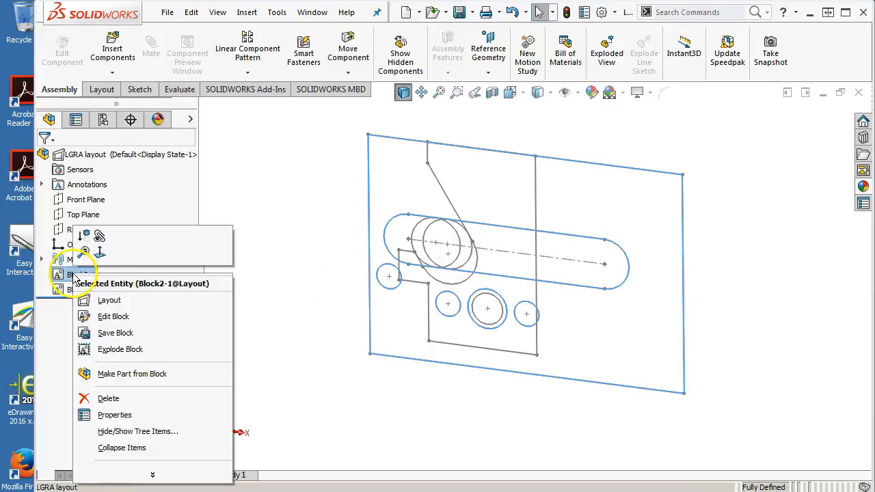
{"action": "left_click", "coordinate": [151, 374]}
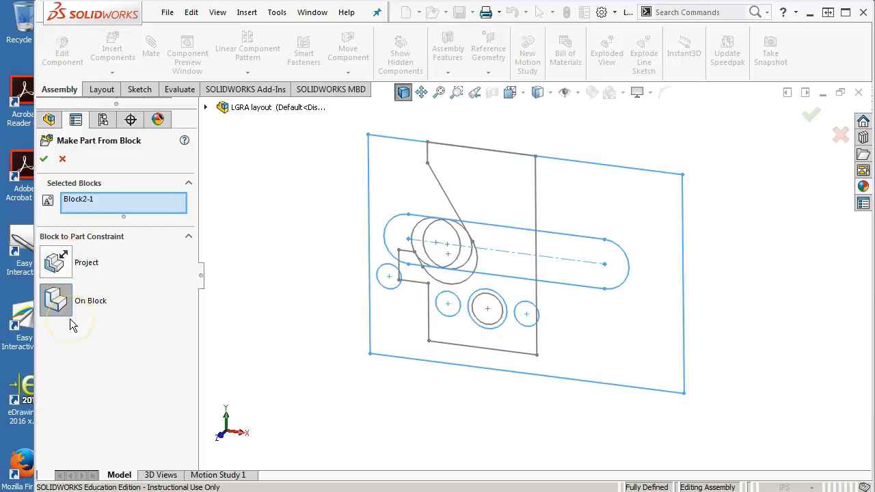
{"action": "left_click", "coordinate": [61, 262]}
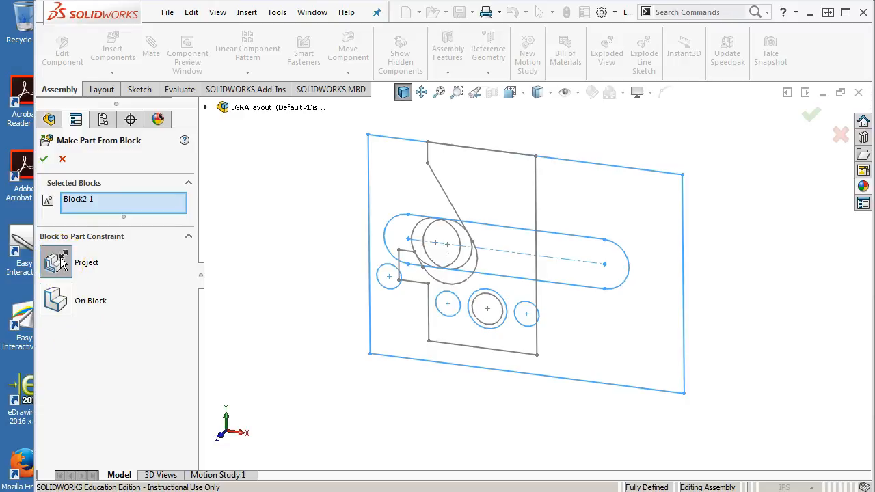
{"action": "mouse_move", "coordinate": [322, 299]}
{"action": "middle_mouse_down"}
{"action": "mouse_move", "coordinate": [312, 289]}
{"action": "mouse_move", "coordinate": [311, 339]}
{"action": "middle_mouse_up"}
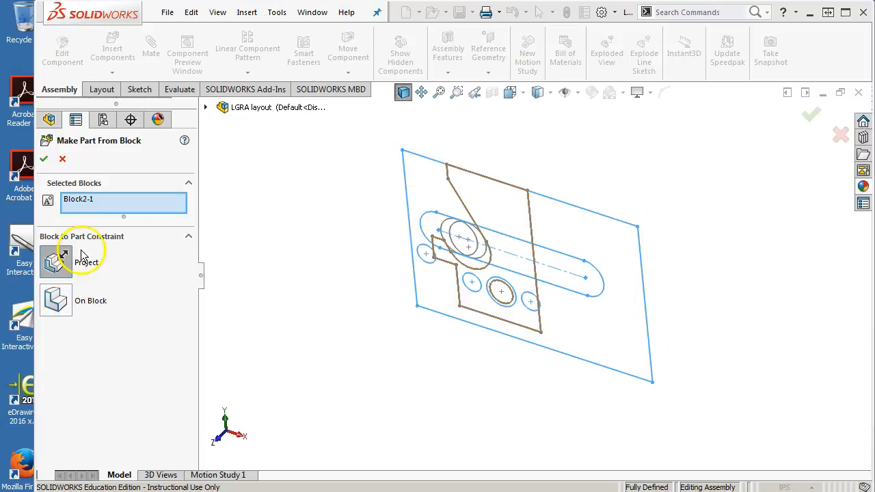
{"action": "left_click", "coordinate": [43, 159]}
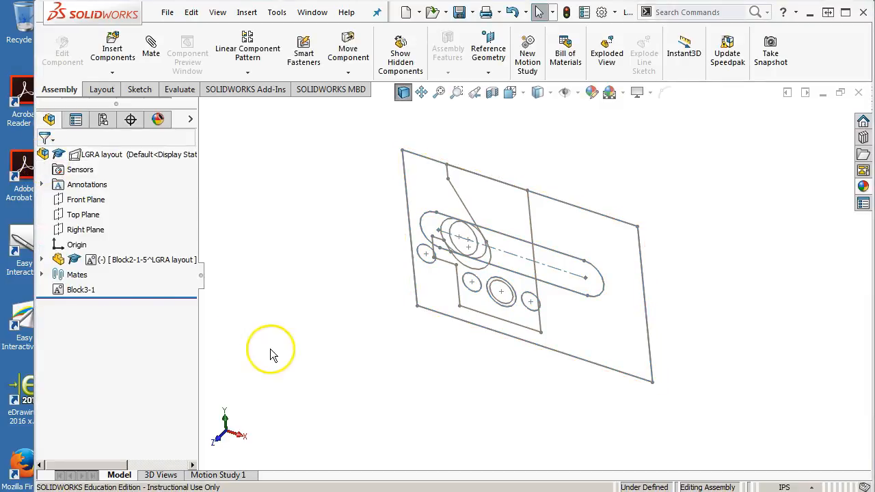
Step: Expand the new Block2-1 part in the layout and examine its Sketch1 and the block inside it
{"action": "left_click", "coordinate": [41, 260]}
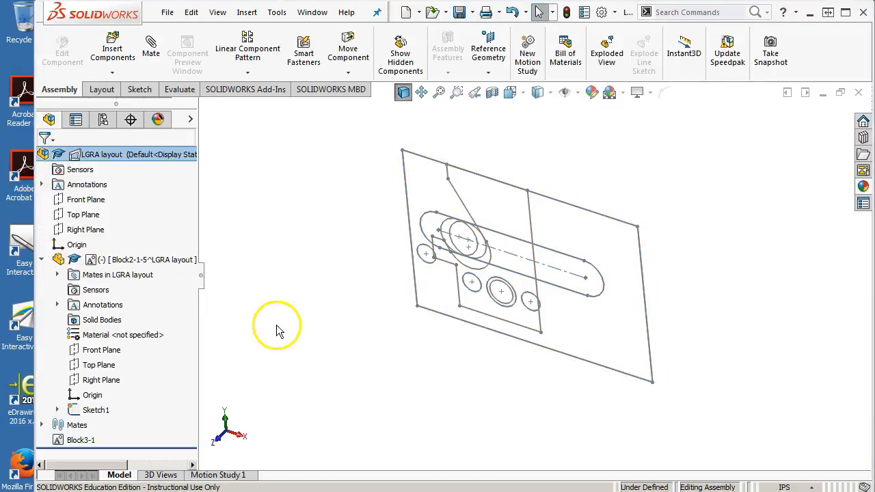
{"action": "left_click", "coordinate": [97, 410]}
{"action": "mouse_move", "coordinate": [384, 330]}
{"action": "middle_mouse_down"}
{"action": "mouse_move", "coordinate": [371, 297]}
{"action": "mouse_move", "coordinate": [372, 341]}
{"action": "middle_mouse_up"}
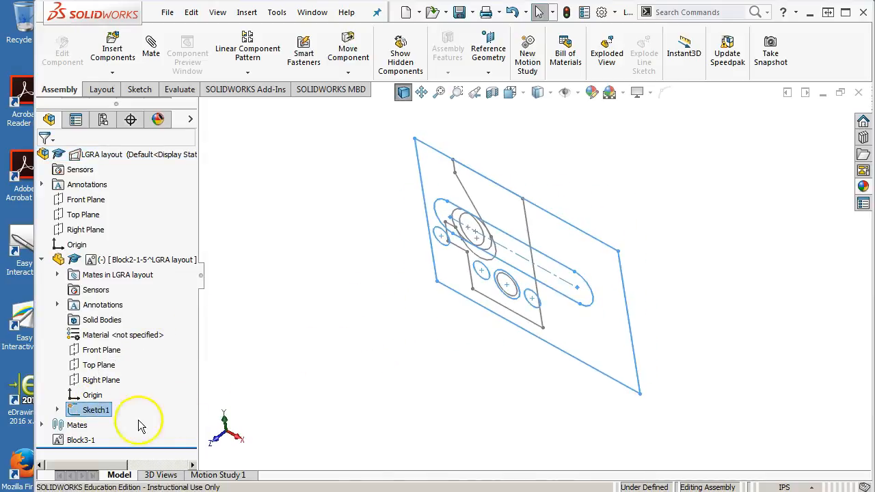
{"action": "left_click", "coordinate": [57, 410]}
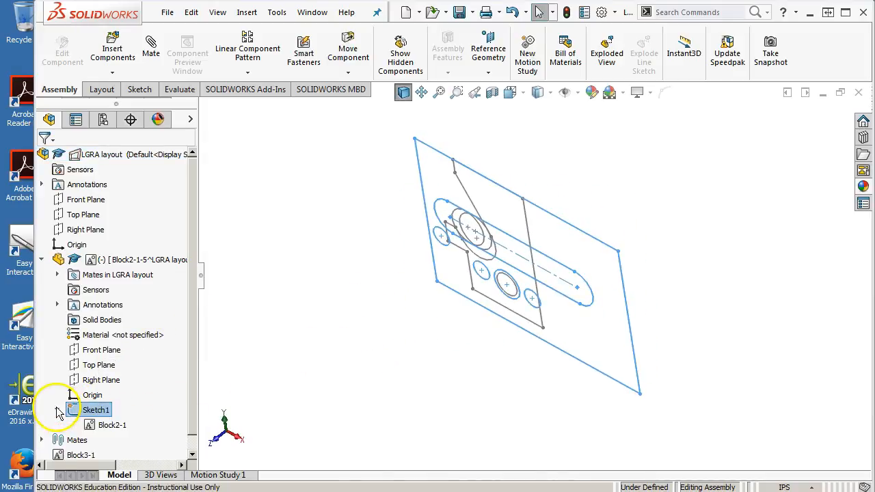
{"action": "left_click", "coordinate": [109, 425]}
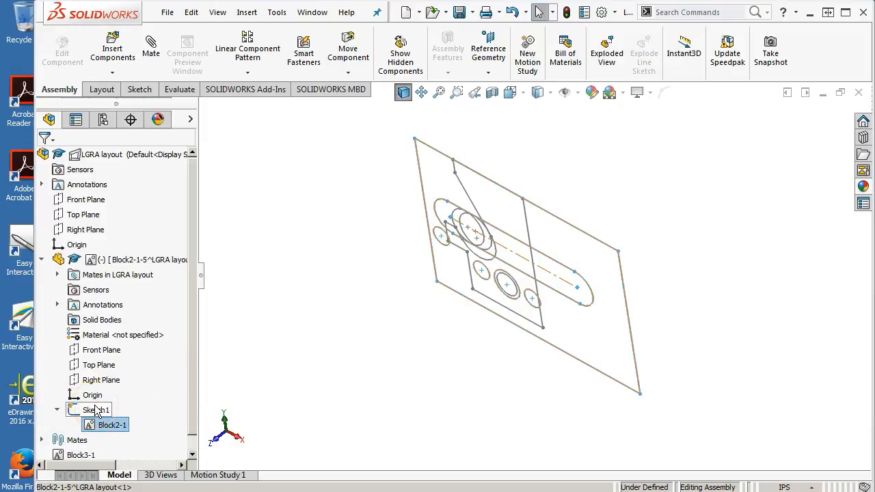
{"action": "left_click", "coordinate": [433, 269]}
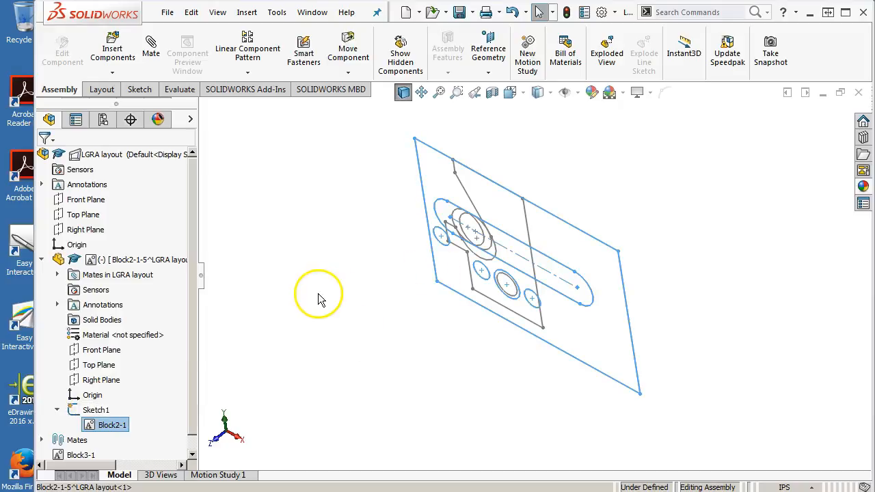
Step: Open the new Block2-1 part from the LGRA layout in its own window
{"action": "right_click", "coordinate": [108, 265]}
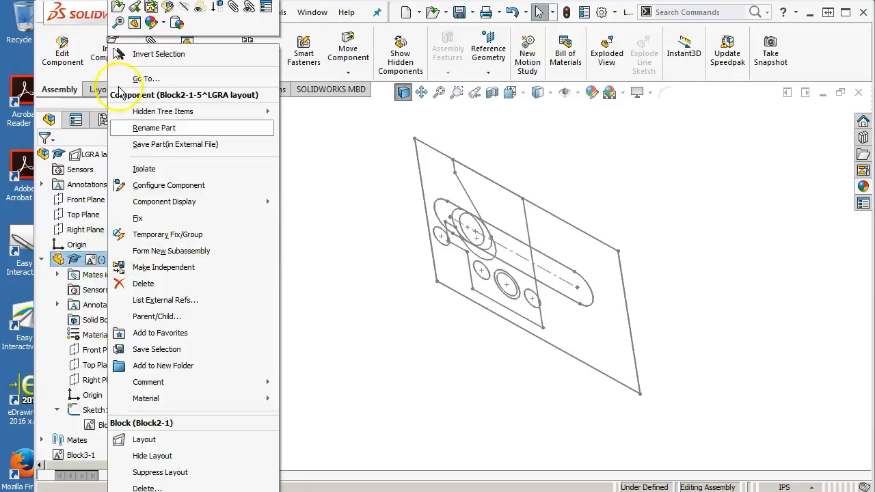
{"action": "left_click", "coordinate": [116, 9]}
{"action": "mouse_move", "coordinate": [367, 322]}
{"action": "middle_mouse_down"}
{"action": "mouse_move", "coordinate": [357, 297]}
{"action": "mouse_move", "coordinate": [355, 312]}
{"action": "mouse_move", "coordinate": [371, 332]}
{"action": "middle_mouse_up"}
{"action": "scroll", "coordinate": [577, 289], "scroll_direction": "down", "scroll_amount": 5}
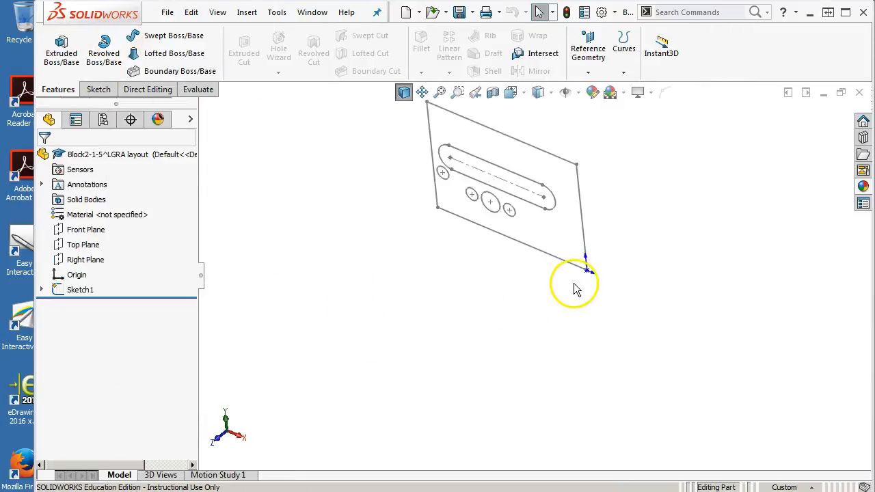
{"action": "middle_click_drag", "start_coordinate": [576, 289], "coordinate": [575, 251]}
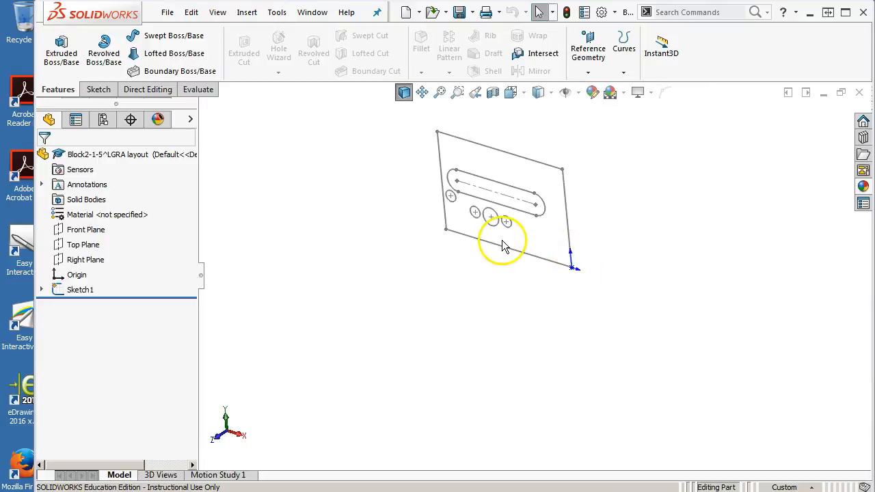
{"action": "mouse_move", "coordinate": [569, 178]}
{"action": "middle_mouse_down"}
{"action": "mouse_move", "coordinate": [469, 172]}
{"action": "mouse_move", "coordinate": [447, 195]}
{"action": "middle_mouse_up"}
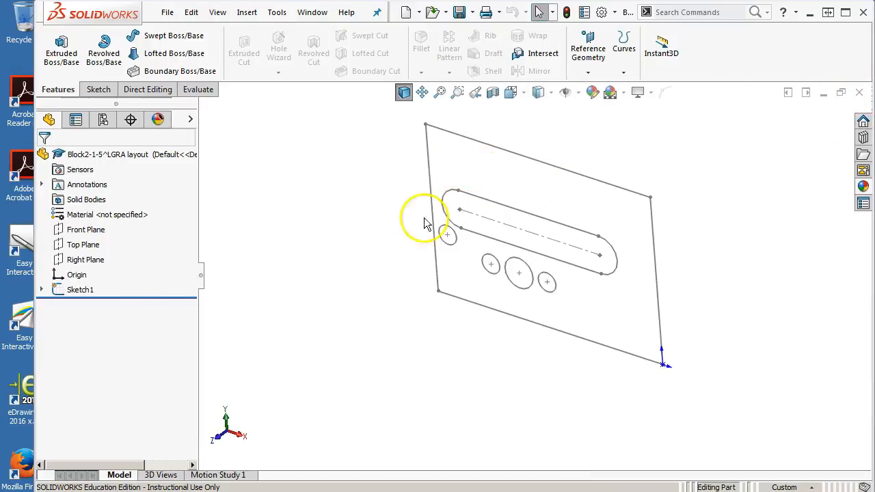
Step: Extrude Sketch1 of the Block2-1 part as a blind boss with a depth of 0.38 in
{"action": "left_click", "coordinate": [80, 291]}
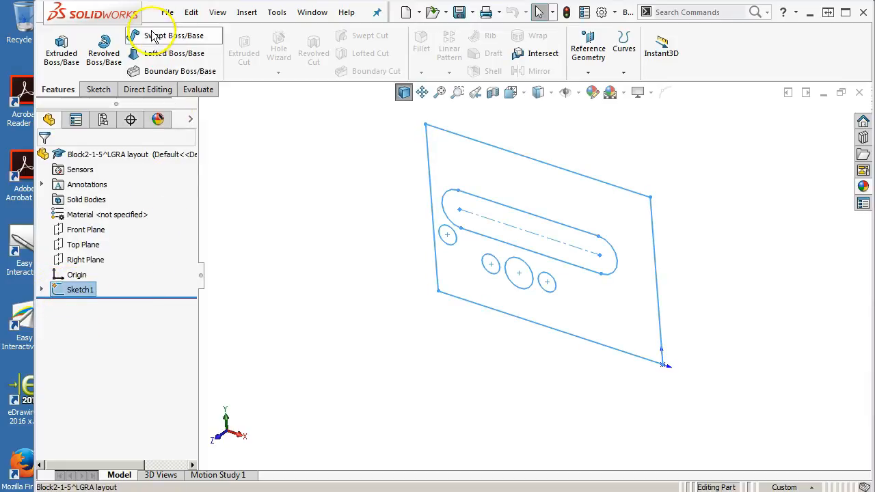
{"action": "left_click", "coordinate": [52, 49]}
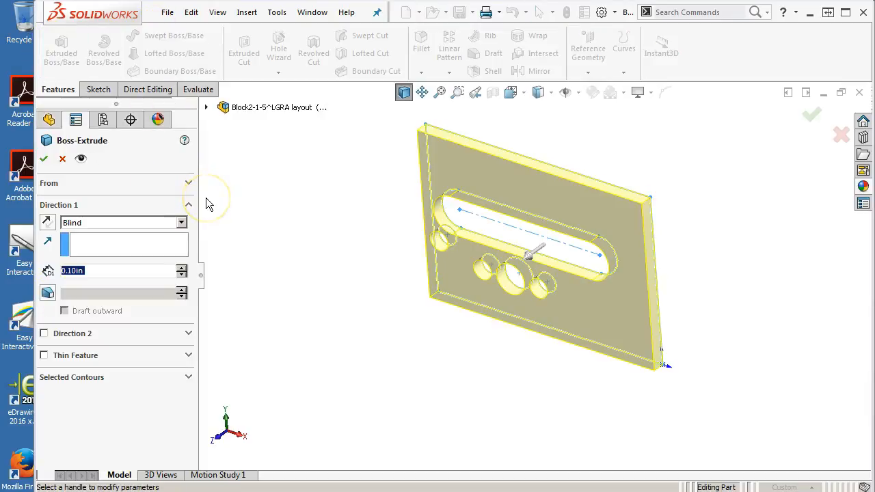
{"action": "type", "text": "38"}
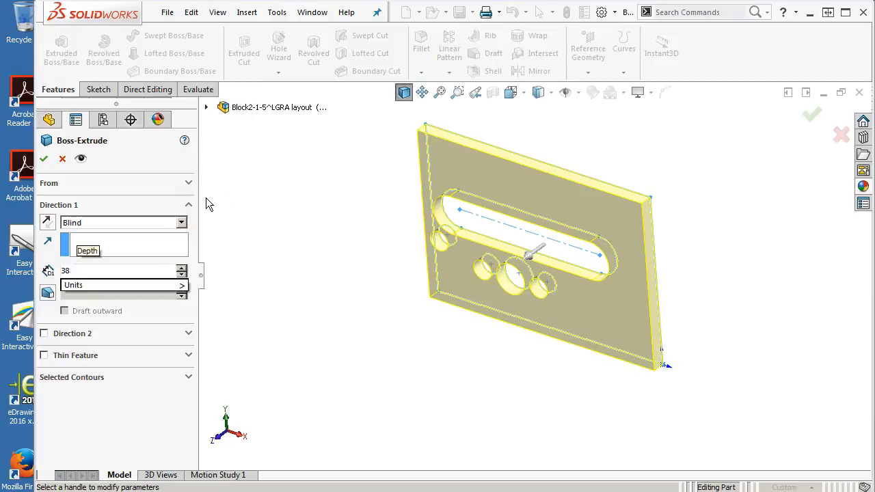
{"action": "key", "text": "Left"}
{"action": "key", "text": "Left"}
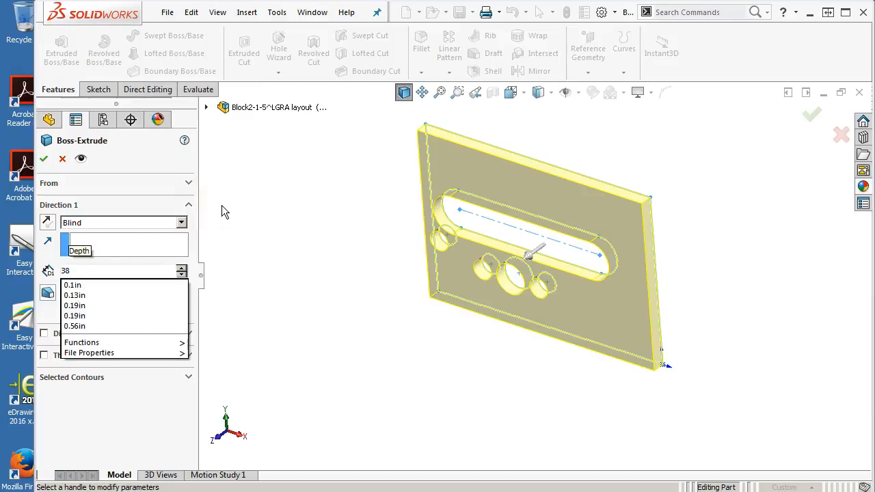
{"action": "type", "text": ".38in"}
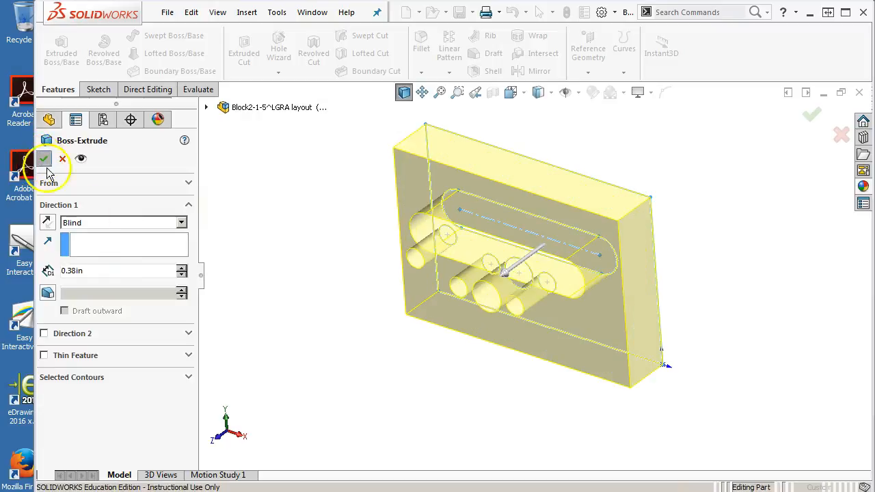
{"action": "left_click", "coordinate": [43, 159]}
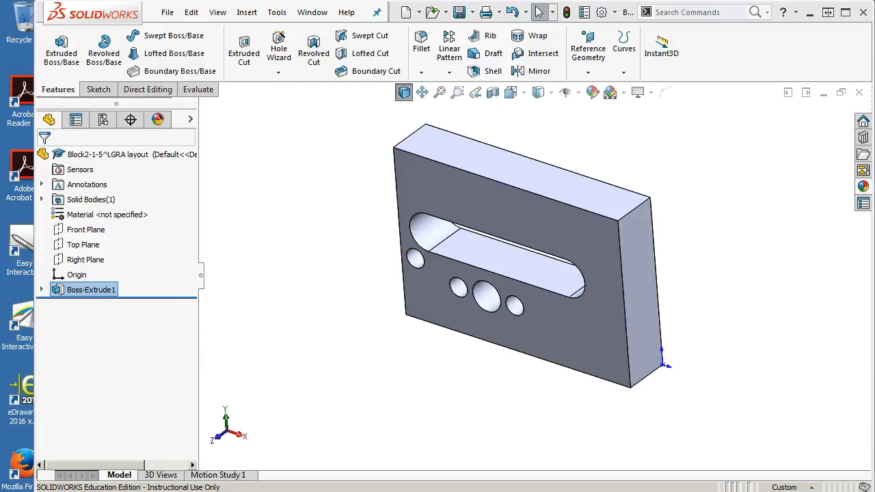
Step: Set the boss extrusion's depth to 0.125 in and rebuild the part
{"action": "left_click", "coordinate": [98, 290]}
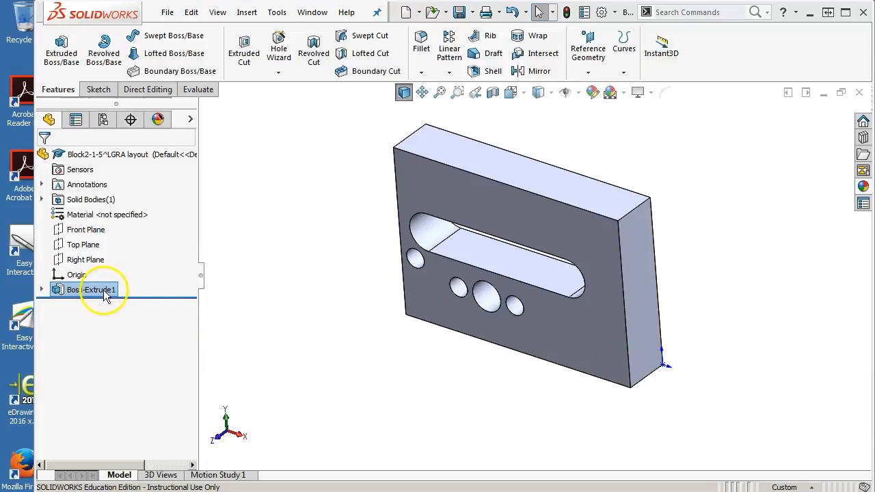
{"action": "double_click", "coordinate": [656, 377]}
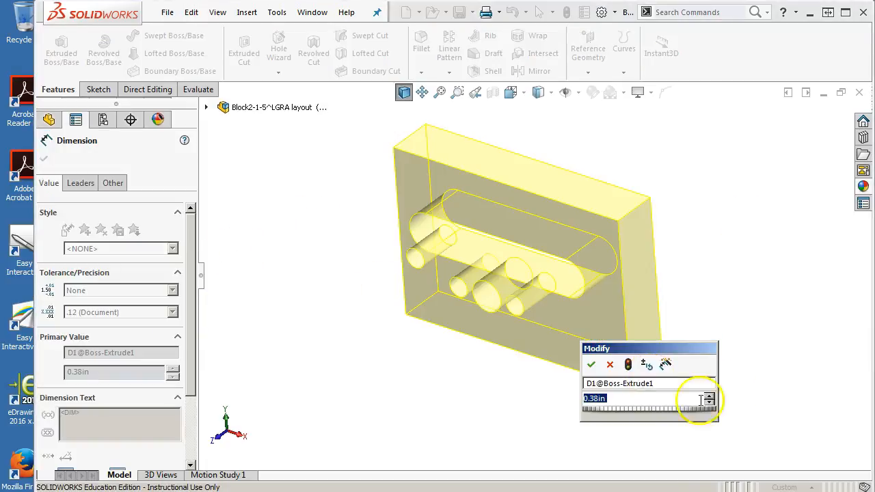
{"action": "type", "text": ".125"}
{"action": "key", "text": "Return"}
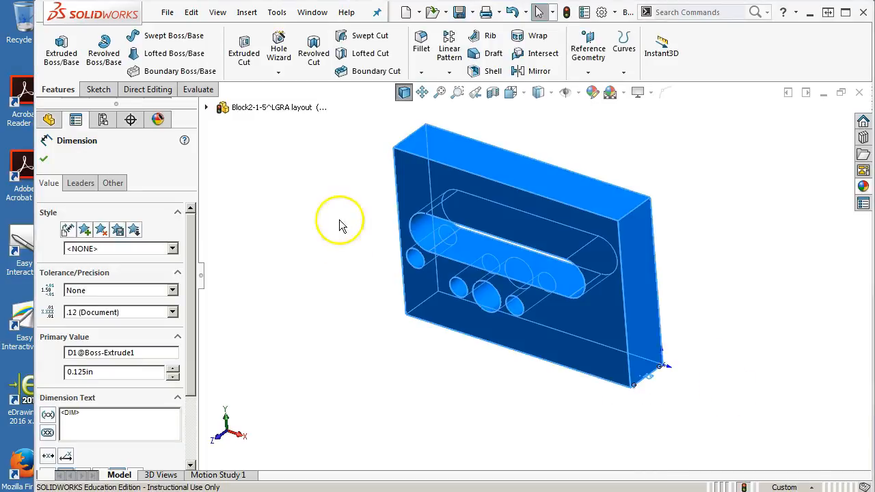
{"action": "left_click", "coordinate": [566, 11]}
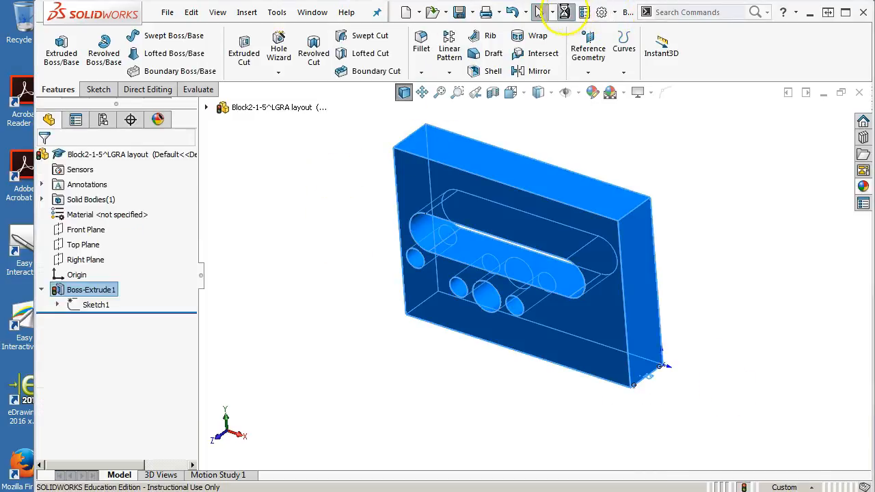
Step: Save and close the Block2-1 part, and rebuild the LGRA layout assembly with the changed model
{"action": "left_click", "coordinate": [460, 11]}
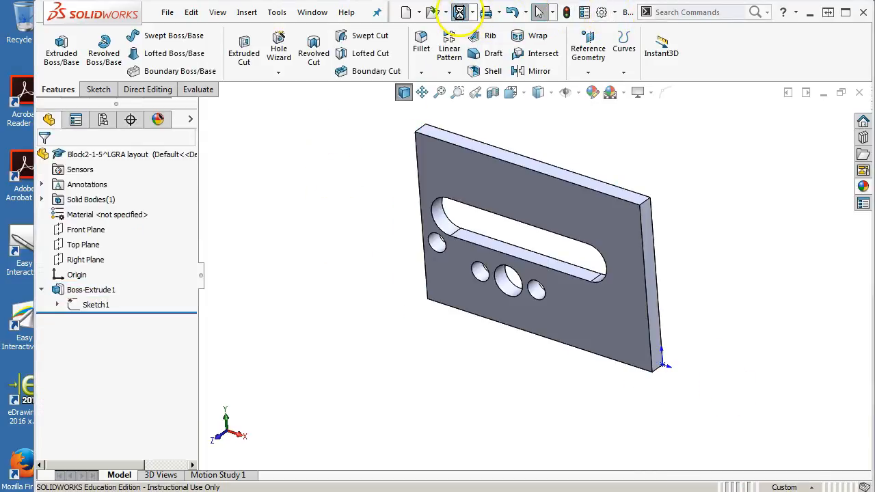
{"action": "left_click", "coordinate": [858, 94]}
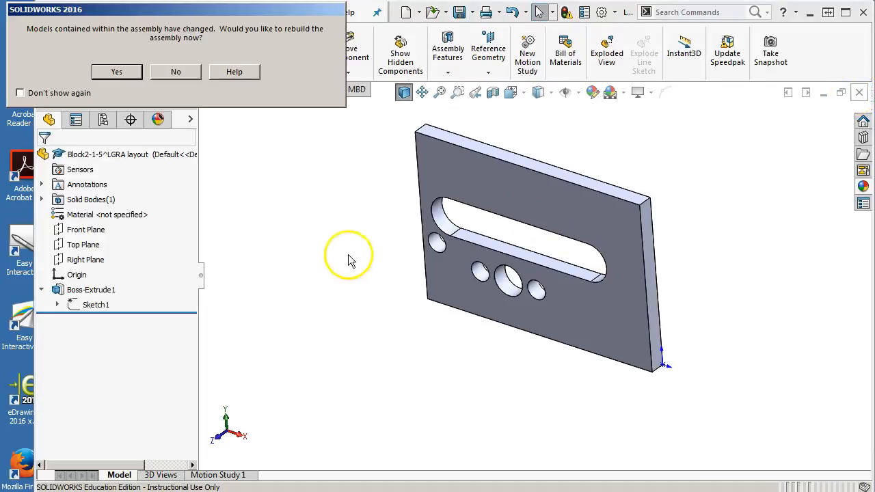
{"action": "left_click", "coordinate": [117, 71]}
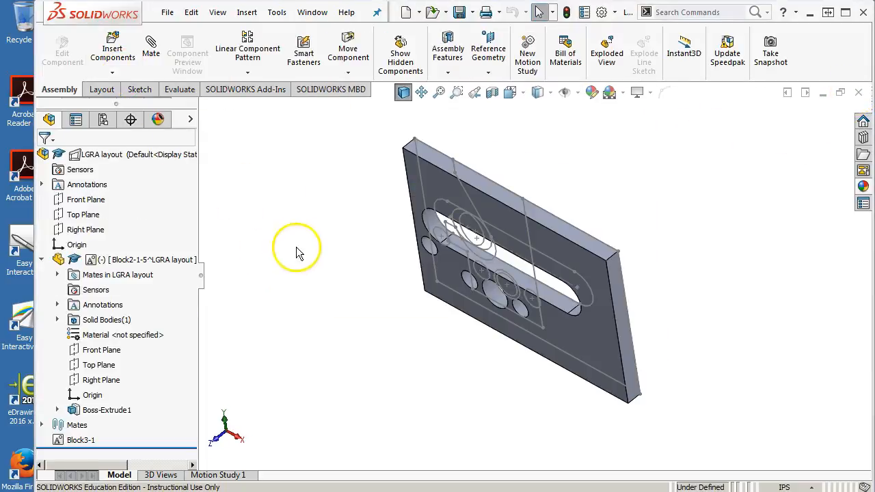
Step: Select the Block2-1 part in the LGRA layout and move it in front of the layout sketch, then behind it
{"action": "left_click", "coordinate": [117, 262]}
{"action": "left_click", "coordinate": [125, 264]}
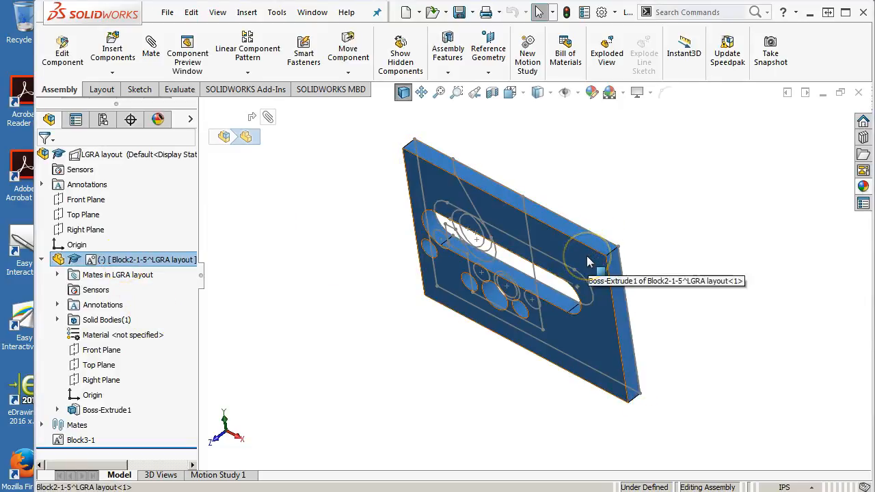
{"action": "left_click", "coordinate": [125, 261]}
{"action": "left_click_drag", "start_coordinate": [551, 251], "coordinate": [452, 311]}
{"action": "scroll", "coordinate": [475, 330], "scroll_direction": "up", "scroll_amount": 1}
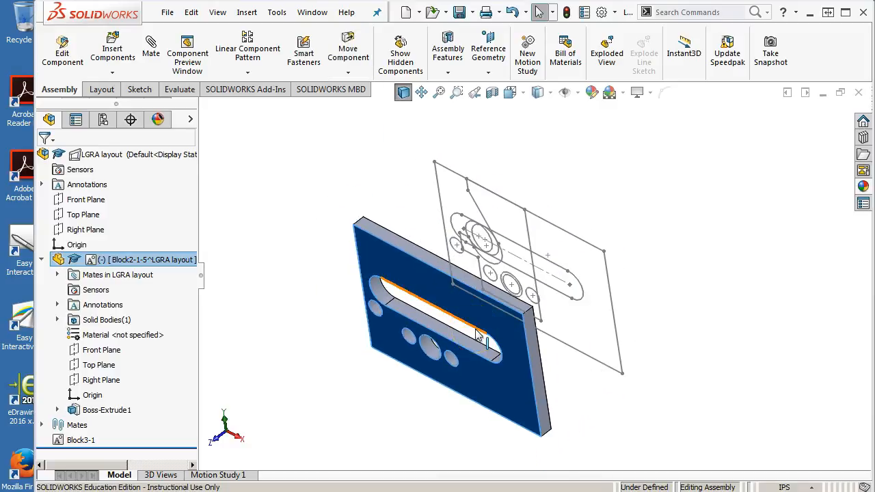
{"action": "mouse_move", "coordinate": [479, 334]}
{"action": "left_mouse_down"}
{"action": "mouse_move", "coordinate": [463, 312]}
{"action": "mouse_move", "coordinate": [653, 169]}
{"action": "left_mouse_up"}
{"action": "left_click", "coordinate": [506, 246]}
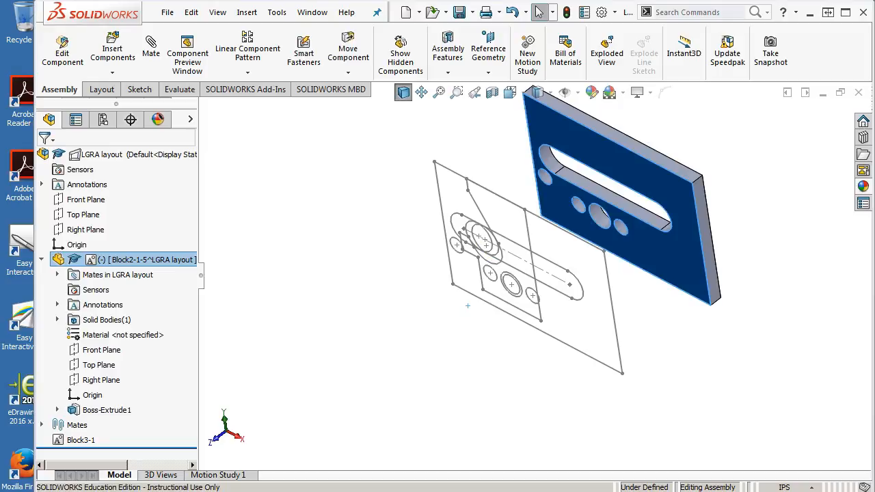
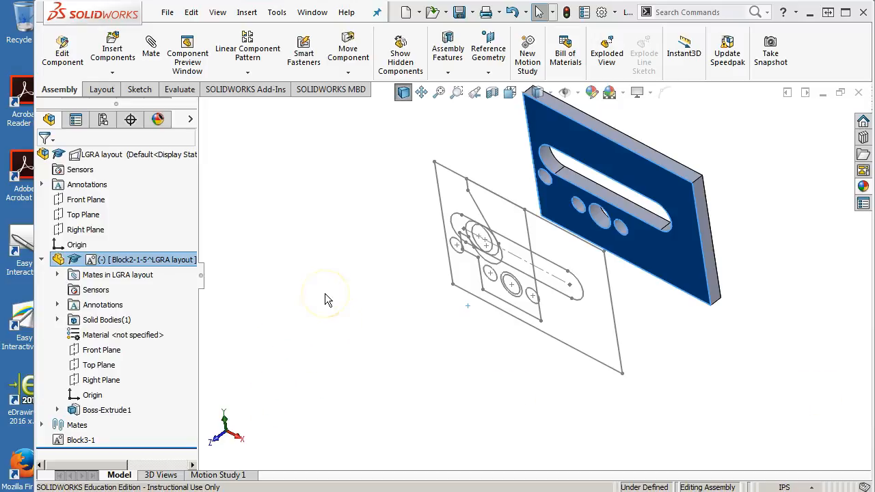
Step: Add a distance mate between the assembly's Front Plane and the Block2-1 part's front face, keeping the current distance and flipping the dimension
{"action": "left_click", "coordinate": [58, 275]}
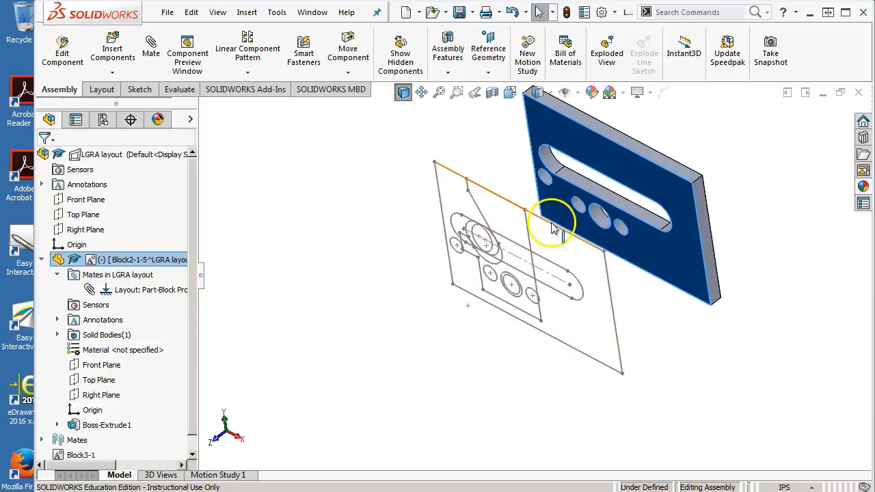
{"action": "mouse_move", "coordinate": [442, 295]}
{"action": "middle_mouse_down"}
{"action": "mouse_move", "coordinate": [449, 264]}
{"action": "mouse_move", "coordinate": [586, 205]}
{"action": "mouse_move", "coordinate": [567, 225]}
{"action": "middle_mouse_up"}
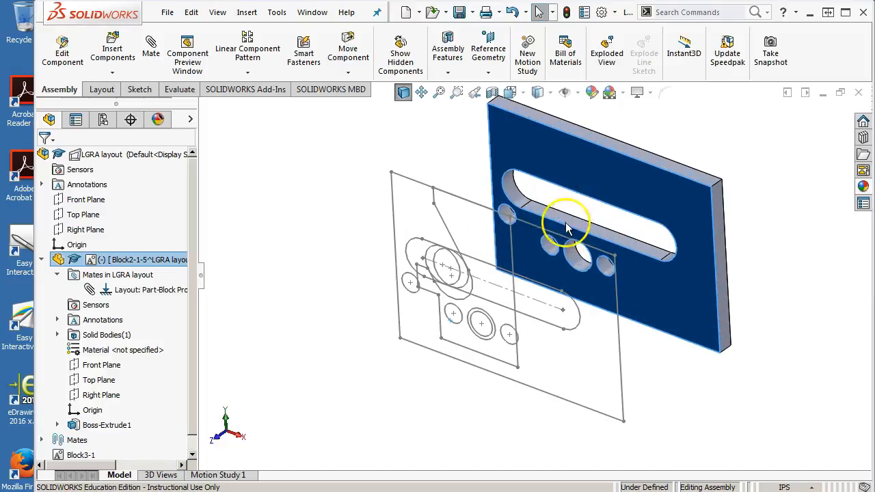
{"action": "left_click", "coordinate": [91, 200]}
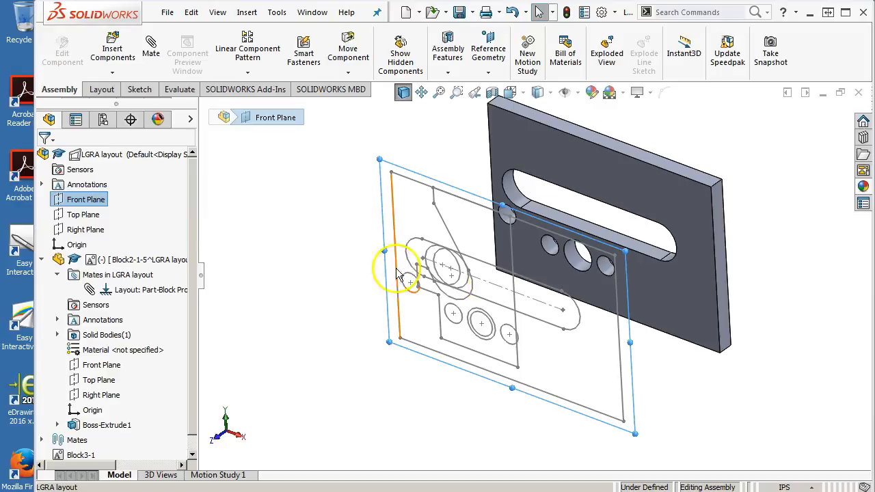
{"action": "left_click", "coordinate": [687, 286], "text": "ctrl"}
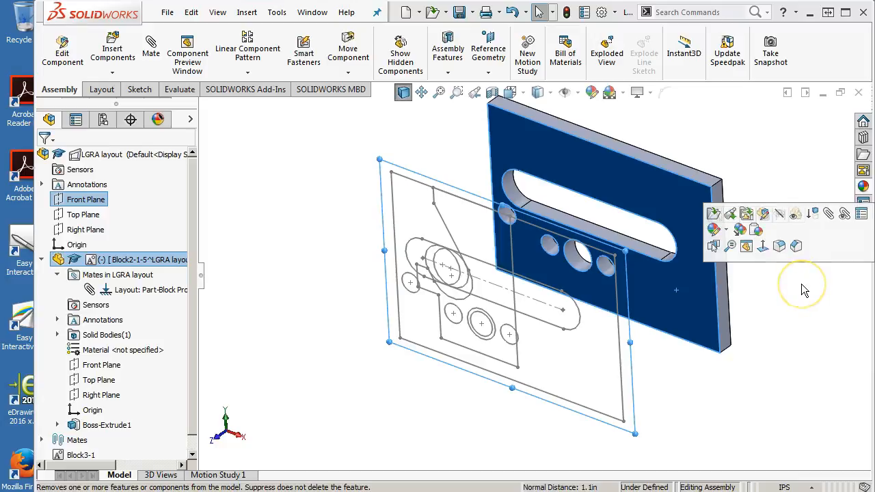
{"action": "left_click", "coordinate": [828, 215]}
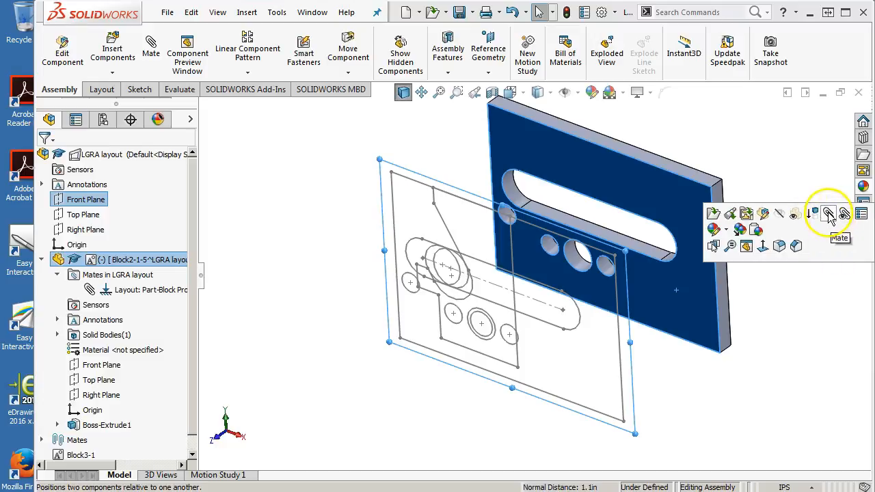
{"action": "left_click", "coordinate": [150, 49]}
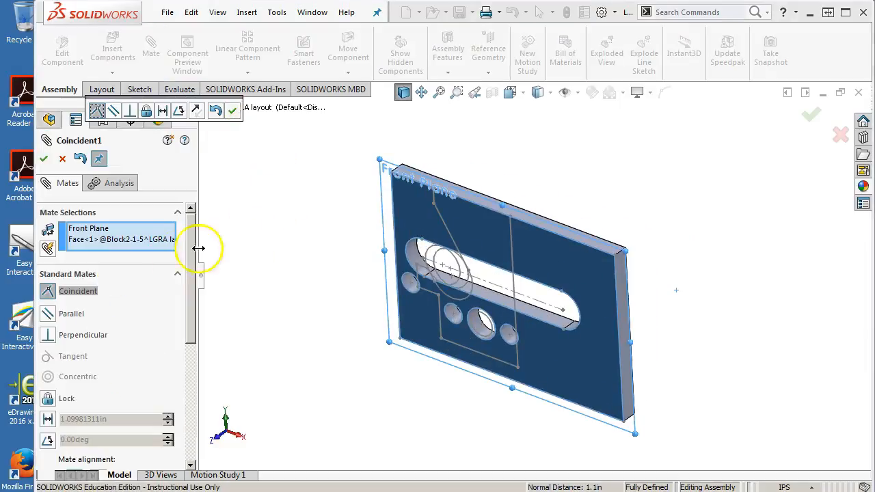
{"action": "left_click", "coordinate": [162, 111]}
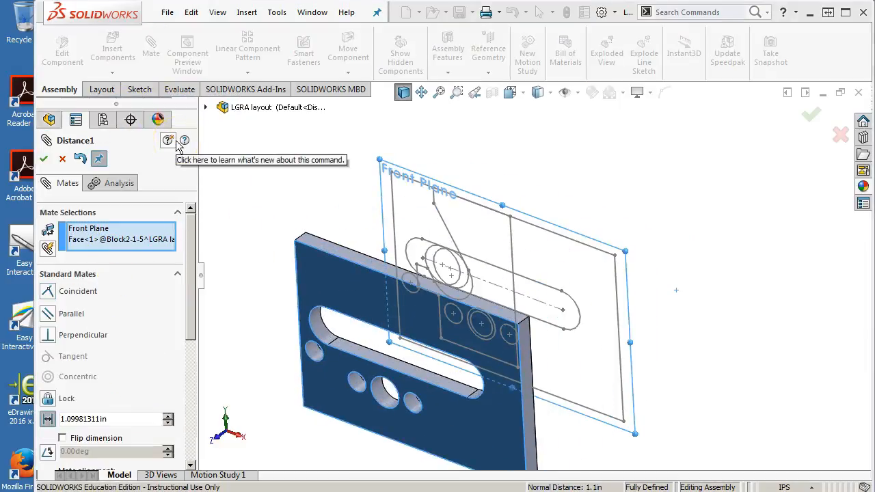
{"action": "scroll", "coordinate": [195, 296], "scroll_direction": "down", "scroll_amount": 3}
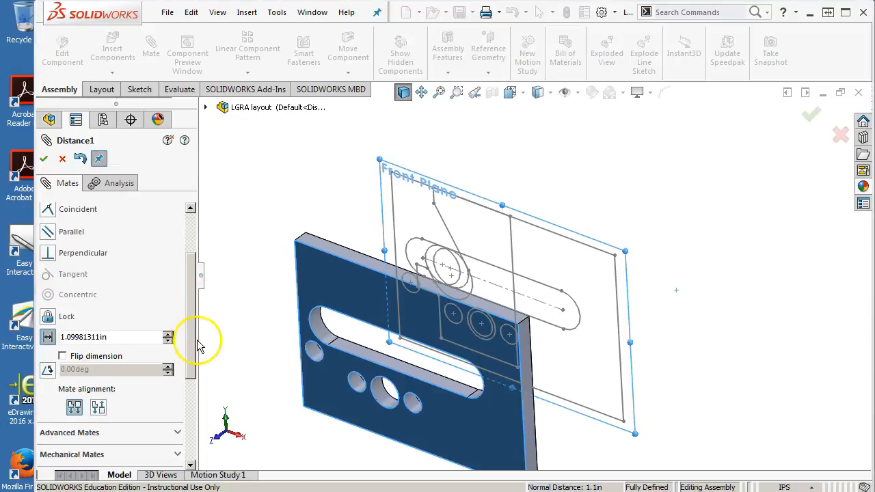
{"action": "left_click", "coordinate": [62, 356]}
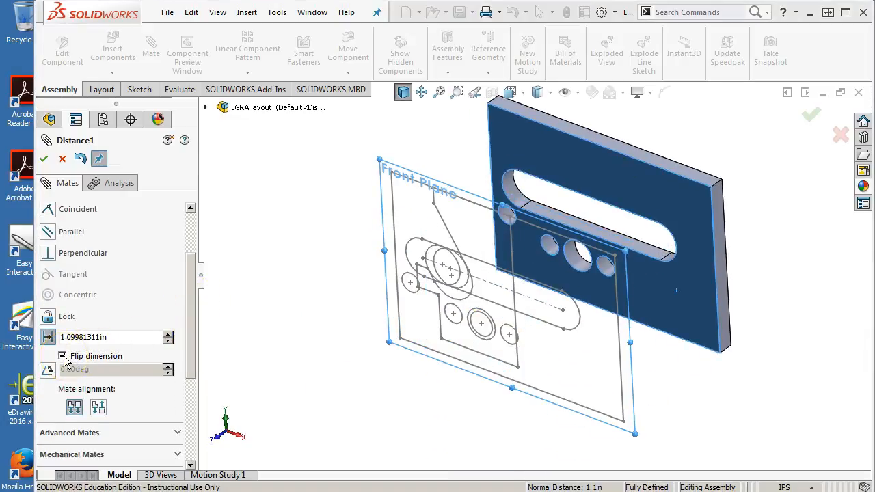
{"action": "left_click", "coordinate": [44, 160]}
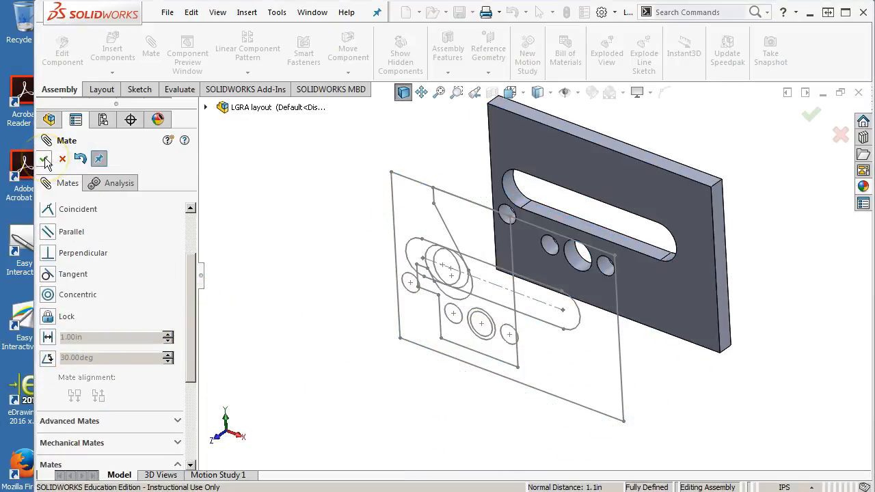
{"action": "left_click", "coordinate": [43, 159]}
Step: Examine the Block2-1 part's offset from the layout sketch from several angles
{"action": "middle_click_drag", "start_coordinate": [332, 262], "coordinate": [337, 248]}
{"action": "scroll", "coordinate": [465, 273], "scroll_direction": "up", "scroll_amount": 1}
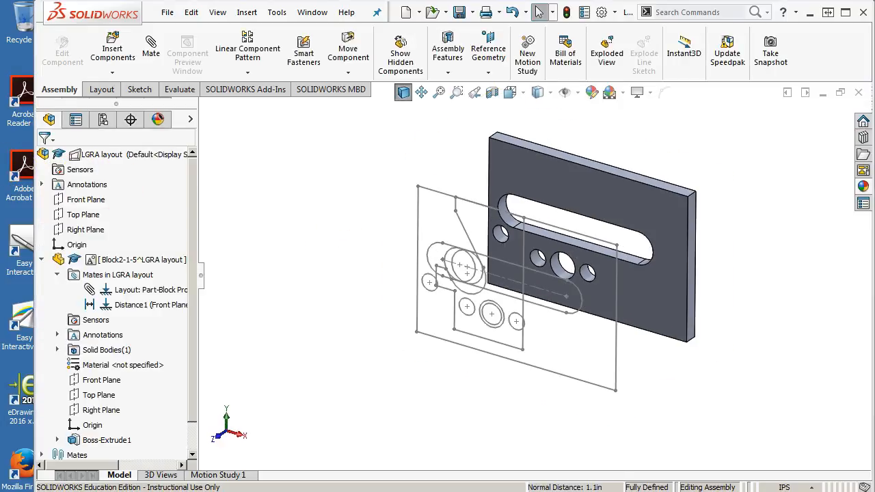
{"action": "scroll", "coordinate": [540, 261], "scroll_direction": "down", "scroll_amount": 3}
{"action": "scroll", "coordinate": [540, 261], "scroll_direction": "up", "scroll_amount": 1}
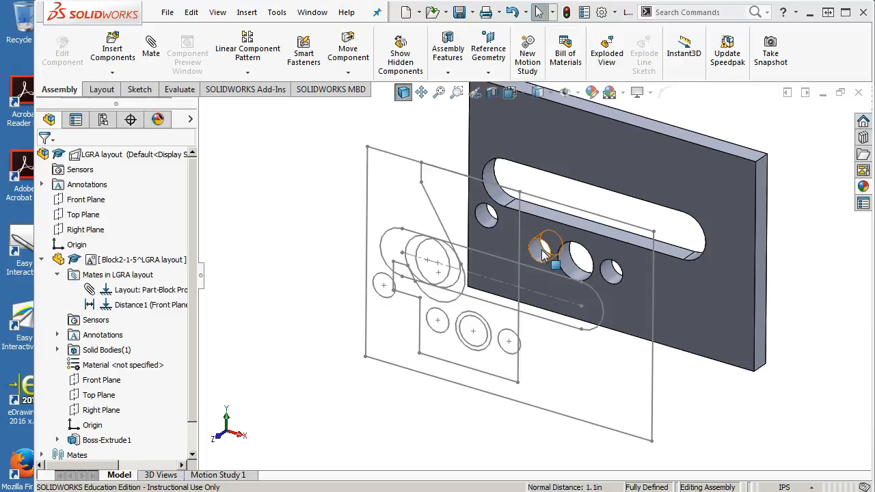
{"action": "left_click_drag", "start_coordinate": [542, 254], "coordinate": [660, 223]}
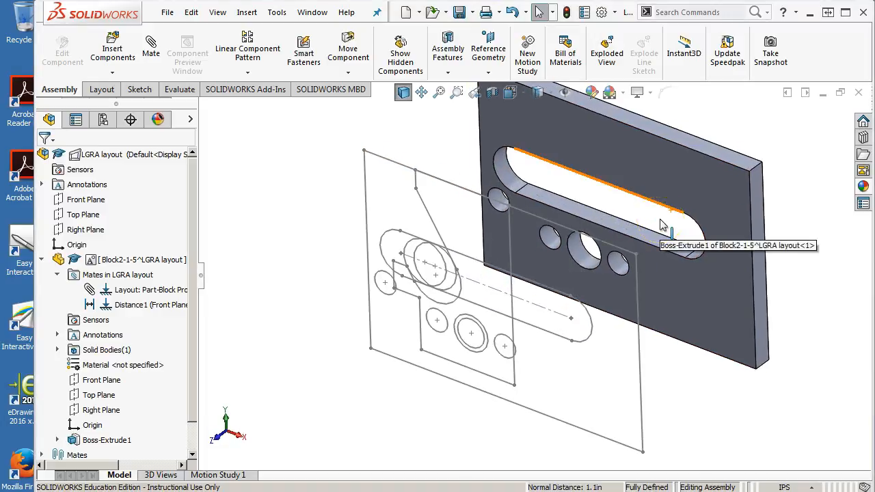
{"action": "scroll", "coordinate": [660, 224], "scroll_direction": "up", "scroll_amount": 2}
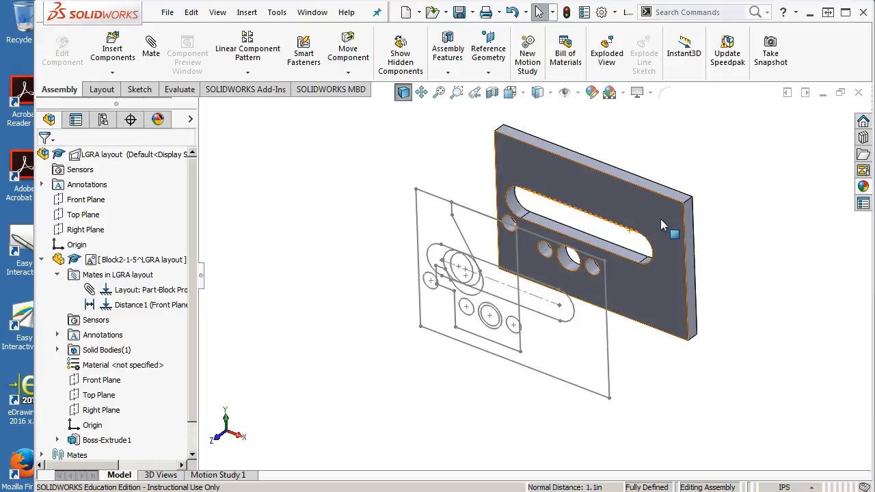
{"action": "scroll", "coordinate": [610, 222], "scroll_direction": "down", "scroll_amount": 1}
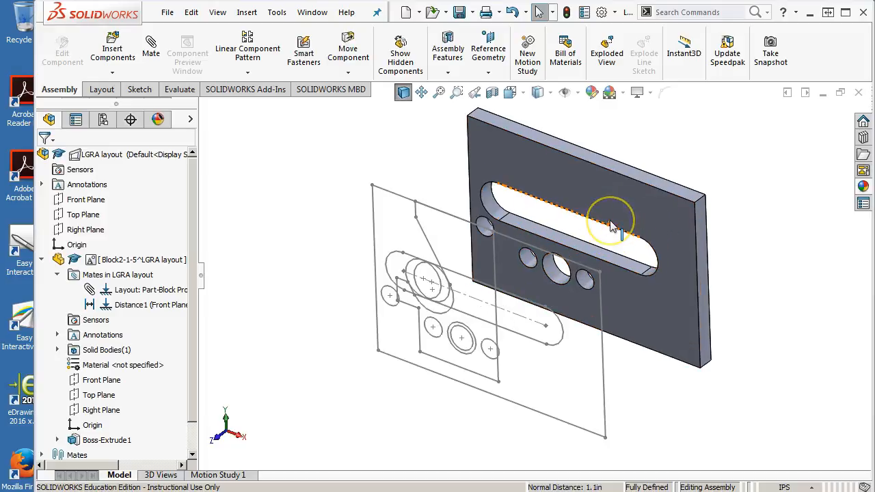
{"action": "left_click", "coordinate": [610, 250]}
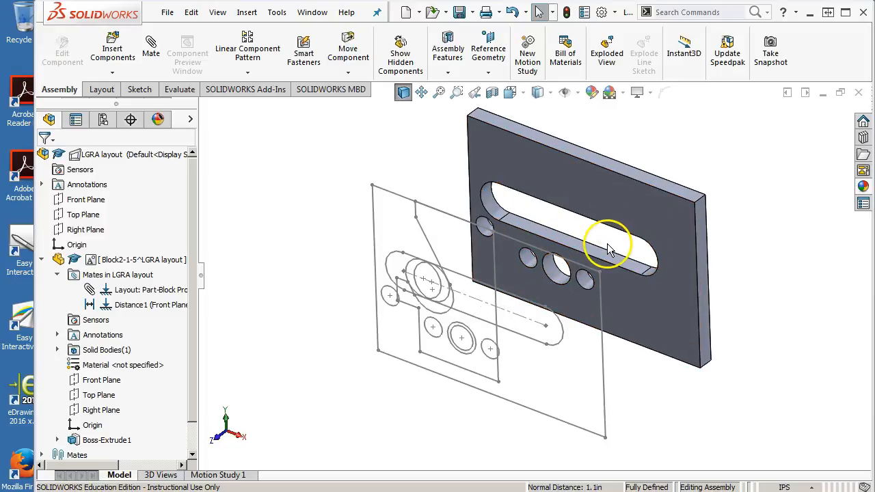
{"action": "middle_click_drag", "start_coordinate": [426, 253], "coordinate": [454, 230]}
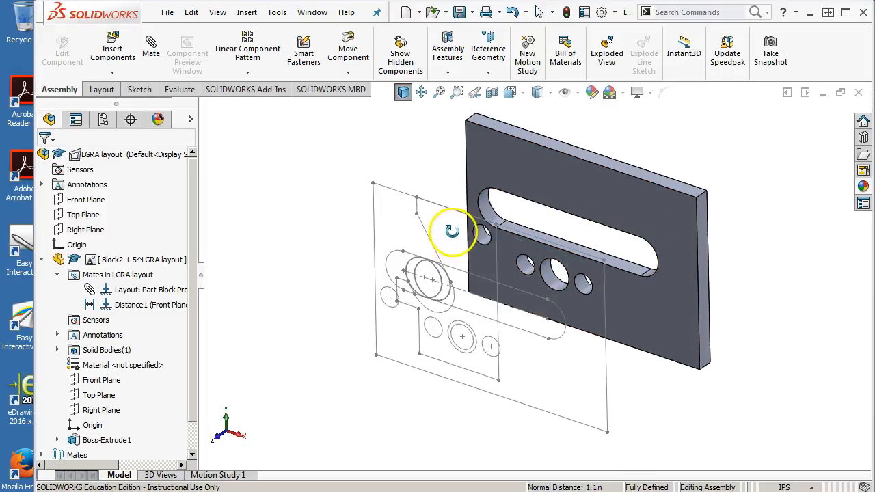
{"action": "left_click", "coordinate": [41, 260]}
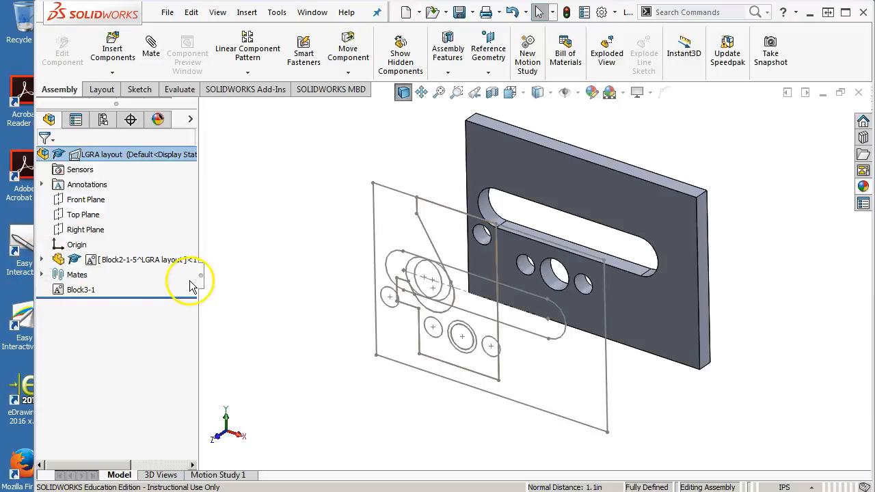
{"action": "mouse_move", "coordinate": [270, 259]}
{"action": "middle_mouse_down"}
{"action": "mouse_move", "coordinate": [290, 235]}
{"action": "mouse_move", "coordinate": [293, 255]}
{"action": "middle_mouse_up"}
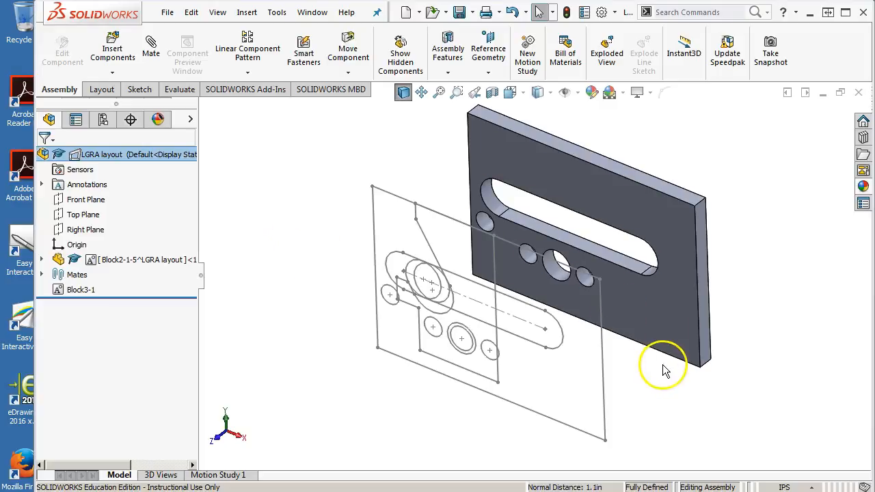
Step: Locate the sketch block that drives the Block2-1 part under Sketch1 of its boss extrusion
{"action": "left_click", "coordinate": [42, 260]}
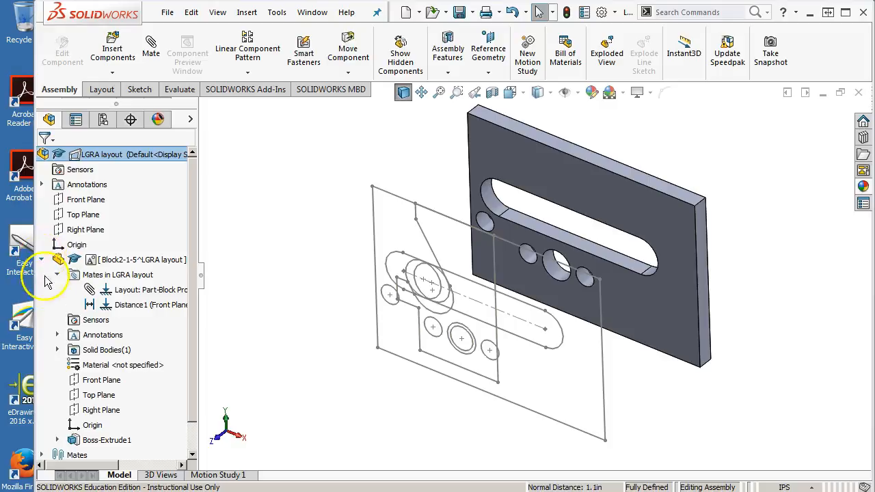
{"action": "left_click", "coordinate": [57, 439]}
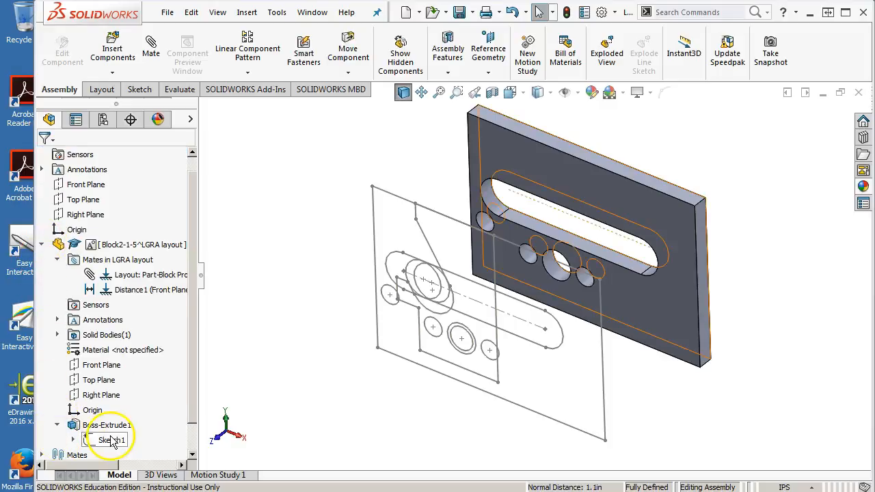
{"action": "left_click", "coordinate": [73, 439]}
{"action": "left_click", "coordinate": [113, 439]}
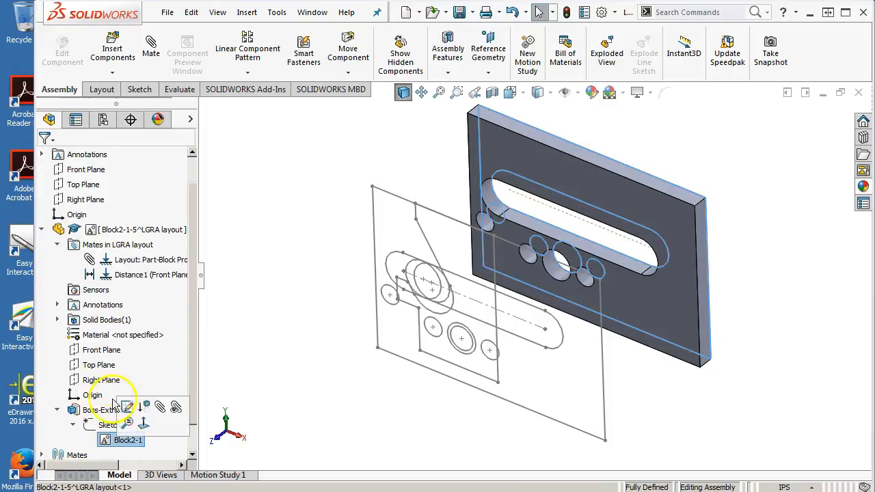
{"action": "left_click", "coordinate": [42, 230]}
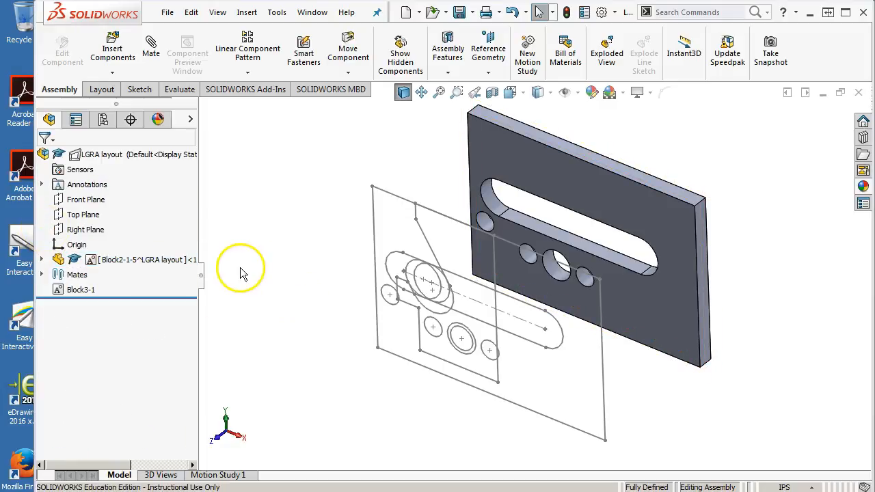
{"action": "mouse_move", "coordinate": [246, 267]}
{"action": "middle_mouse_down"}
{"action": "mouse_move", "coordinate": [262, 255]}
{"action": "mouse_move", "coordinate": [265, 216]}
{"action": "mouse_move", "coordinate": [279, 228]}
{"action": "mouse_move", "coordinate": [277, 248]}
{"action": "middle_mouse_up"}
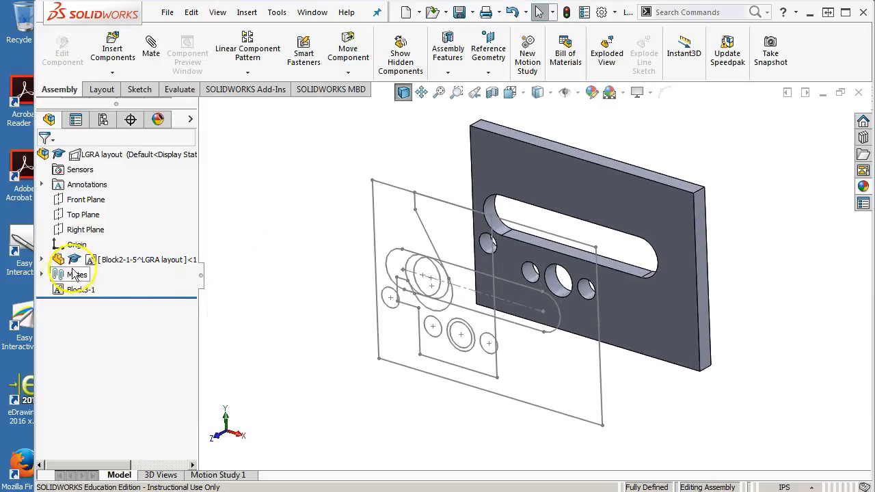
Step: Save the Block2-1 sketch block of the part's Sketch1 as Frame.SLDBLK in the GTC298 folder of the Documents library
{"action": "left_click", "coordinate": [42, 260]}
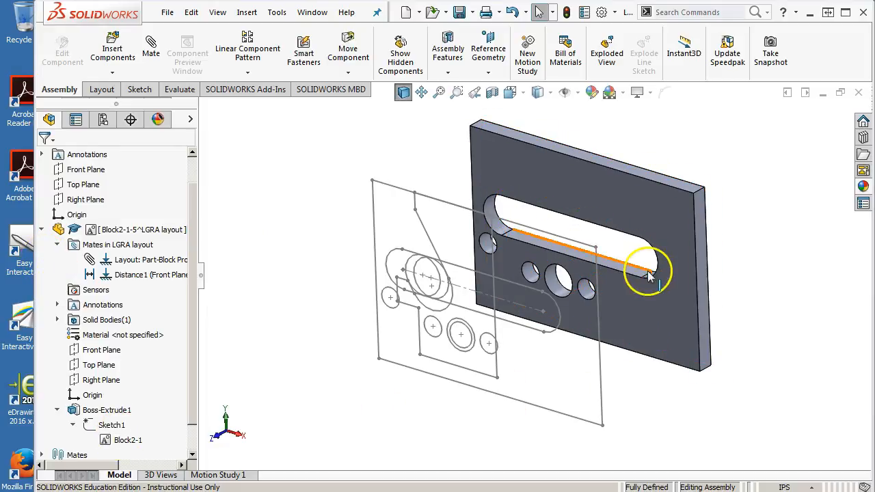
{"action": "right_click", "coordinate": [139, 437]}
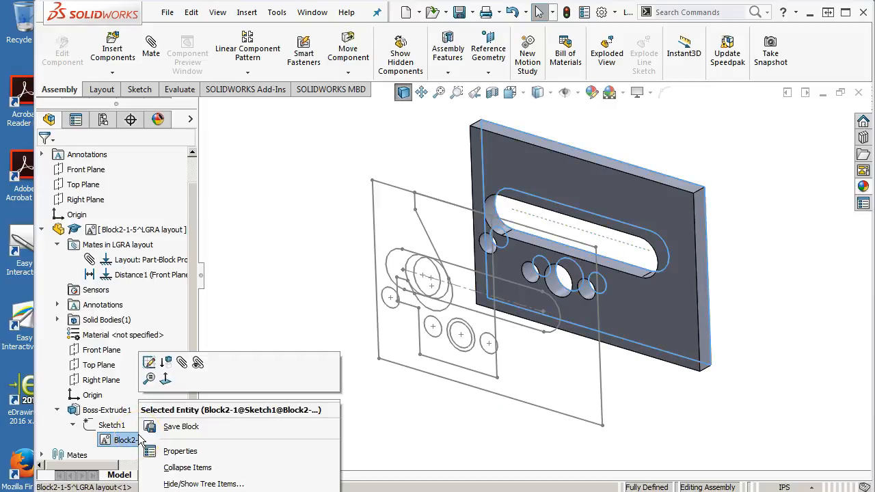
{"action": "left_click", "coordinate": [179, 425]}
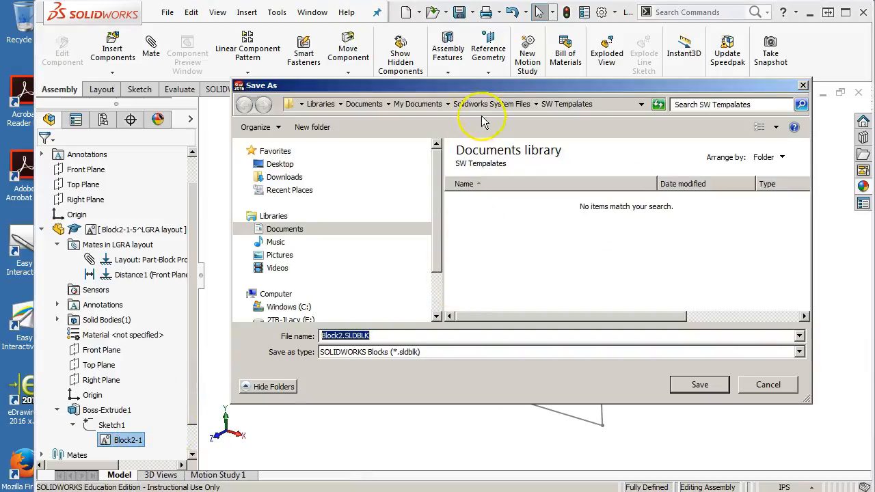
{"action": "left_click", "coordinate": [428, 106]}
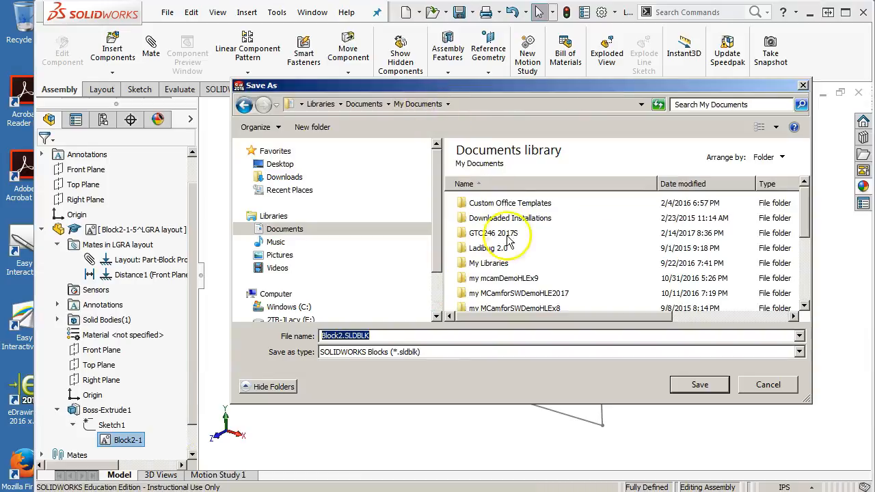
{"action": "left_click", "coordinate": [363, 104]}
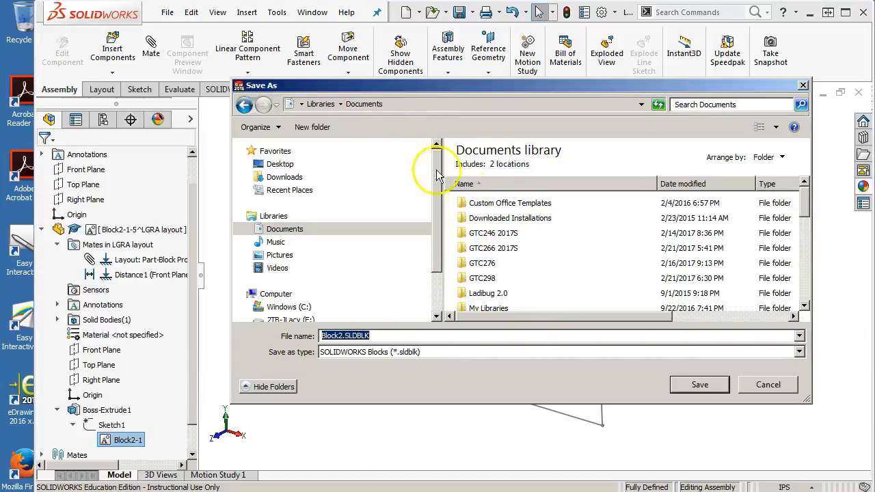
{"action": "double_click", "coordinate": [482, 279]}
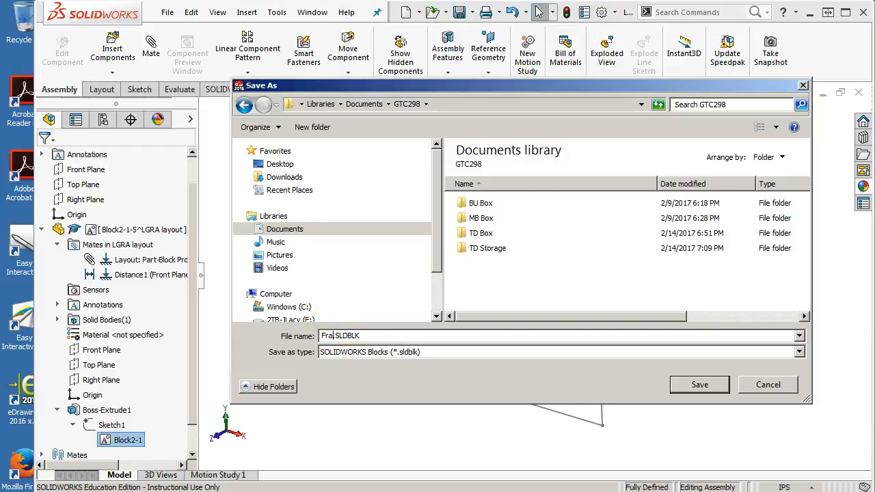
{"action": "left_click", "coordinate": [695, 386]}
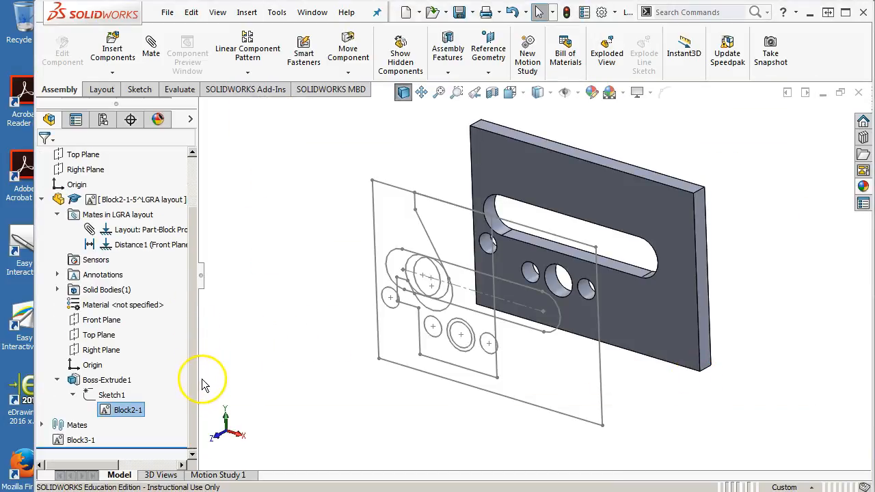
{"action": "left_click", "coordinate": [120, 411]}
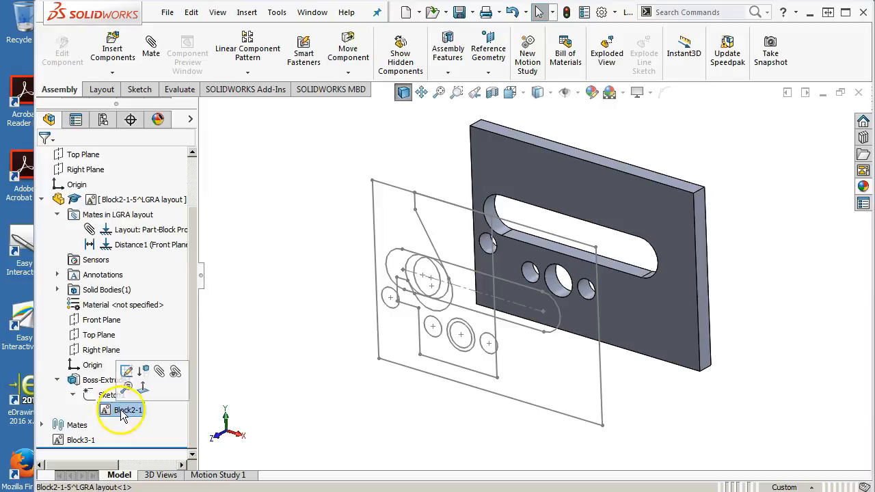
{"action": "left_click", "coordinate": [274, 428]}
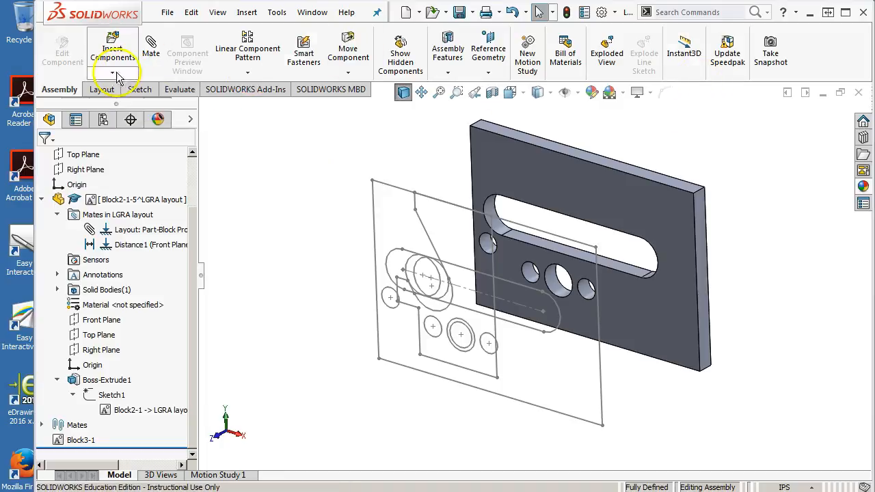
{"action": "left_click", "coordinate": [102, 89]}
{"action": "left_click", "coordinate": [595, 73]}
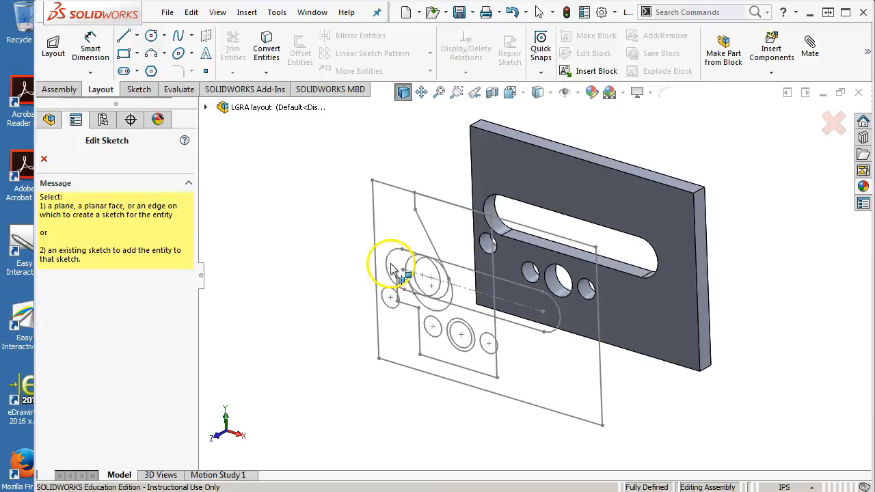
{"action": "left_click", "coordinate": [840, 130]}
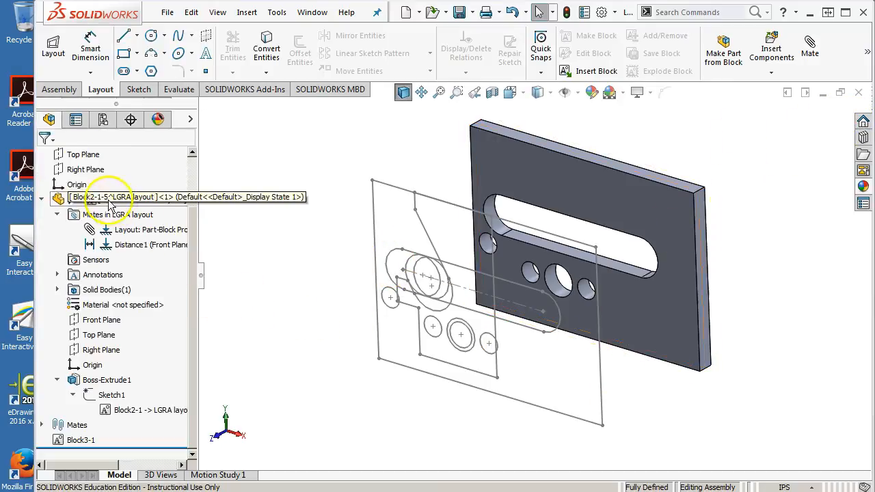
Step: Insert the saved Frame.SLDBLK block from the GTC298 folder of the Documents library into the assembly layout
{"action": "left_click", "coordinate": [54, 46]}
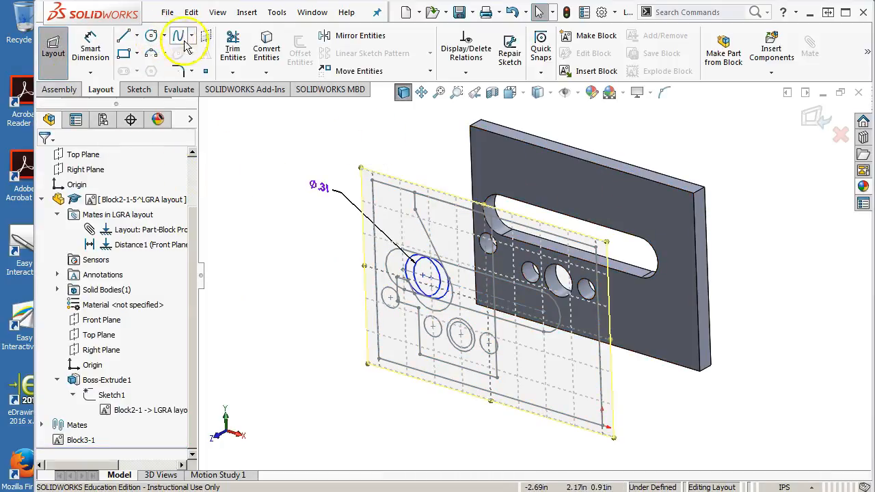
{"action": "left_click", "coordinate": [586, 71]}
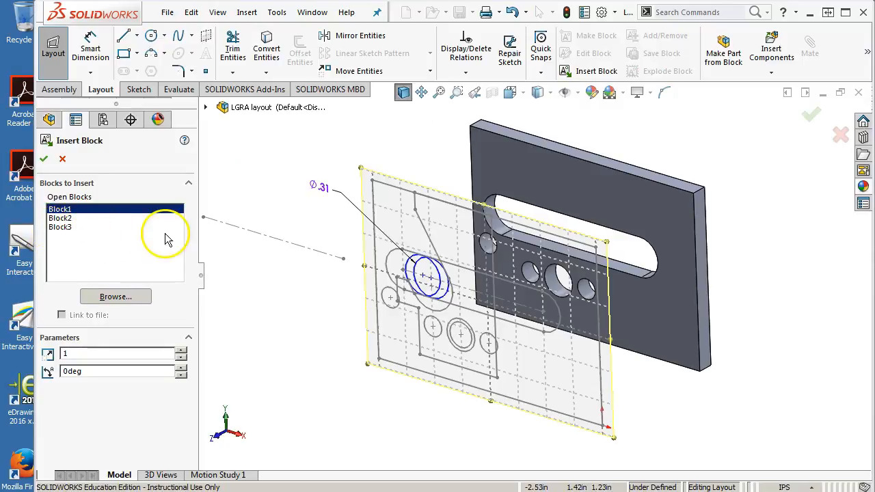
{"action": "left_click", "coordinate": [122, 297]}
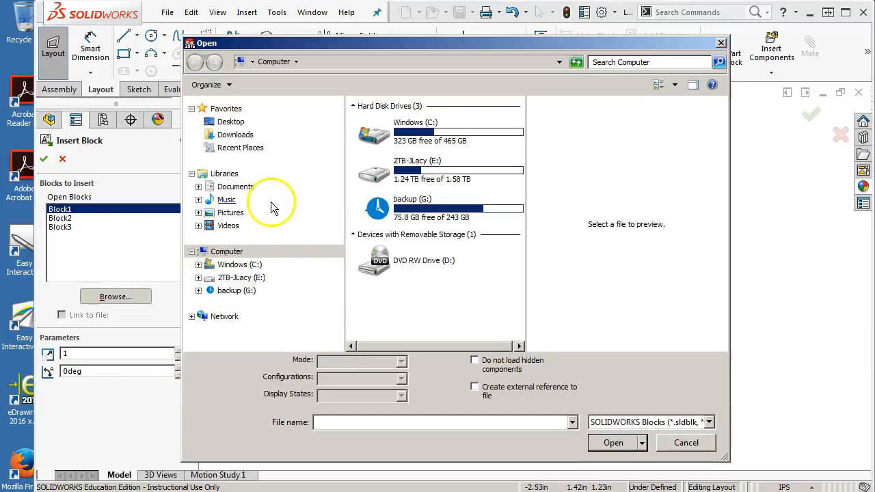
{"action": "left_click", "coordinate": [235, 187]}
{"action": "double_click", "coordinate": [383, 235]}
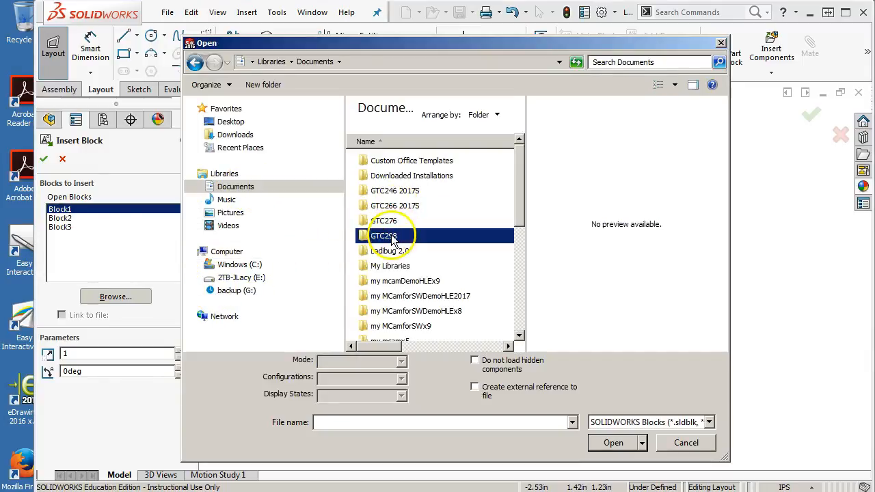
{"action": "left_click", "coordinate": [394, 221]}
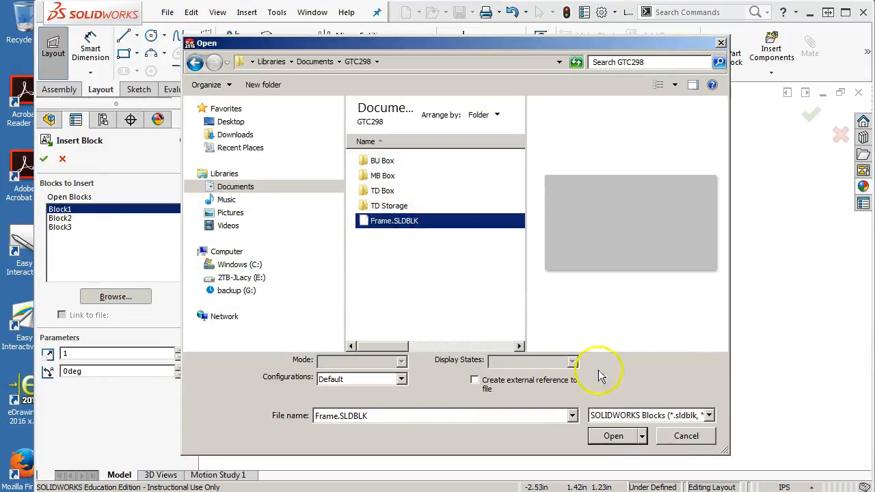
{"action": "left_click", "coordinate": [612, 436]}
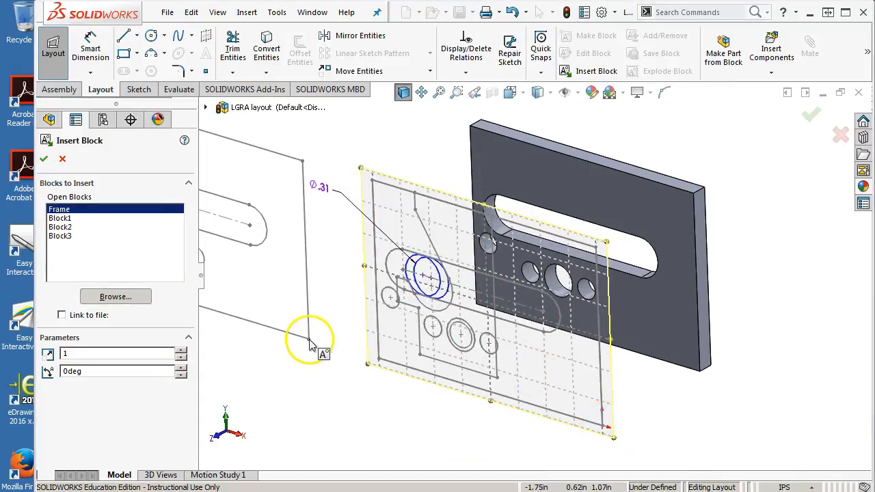
{"action": "left_click", "coordinate": [46, 161]}
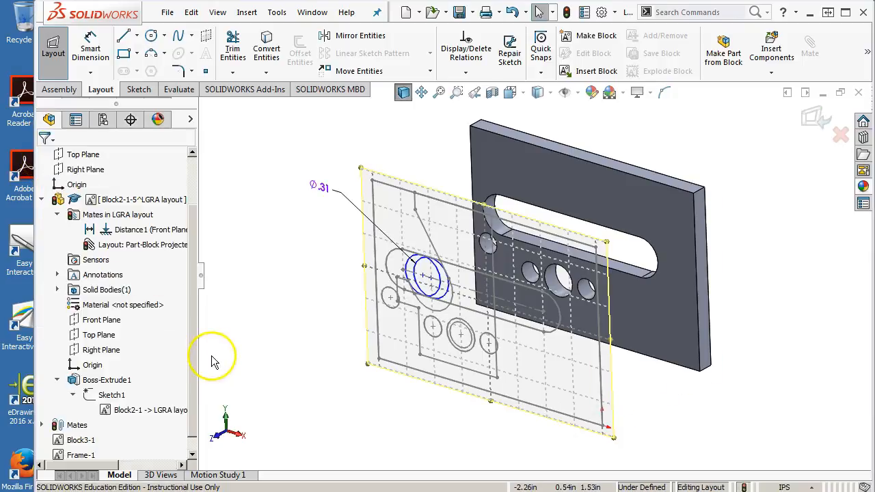
Step: Make a part from the Frame-1 block using the Project constraint
{"action": "scroll", "coordinate": [197, 366], "scroll_direction": "down", "scroll_amount": 1}
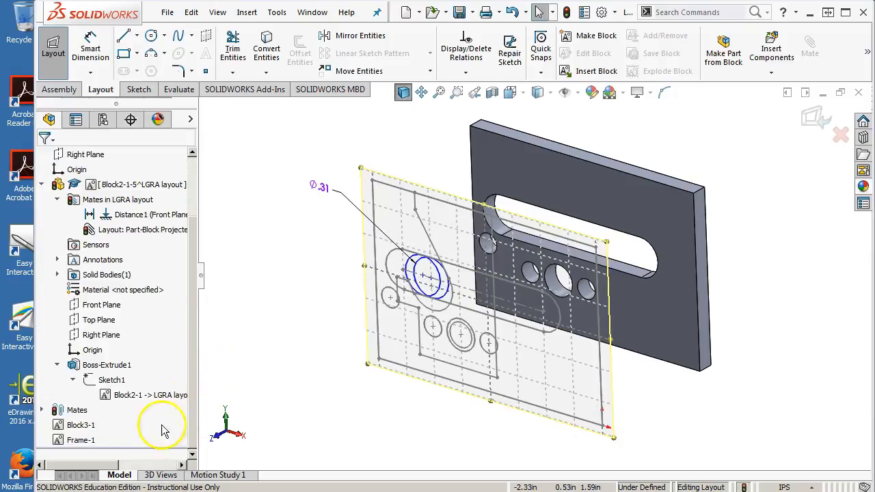
{"action": "left_click", "coordinate": [81, 440]}
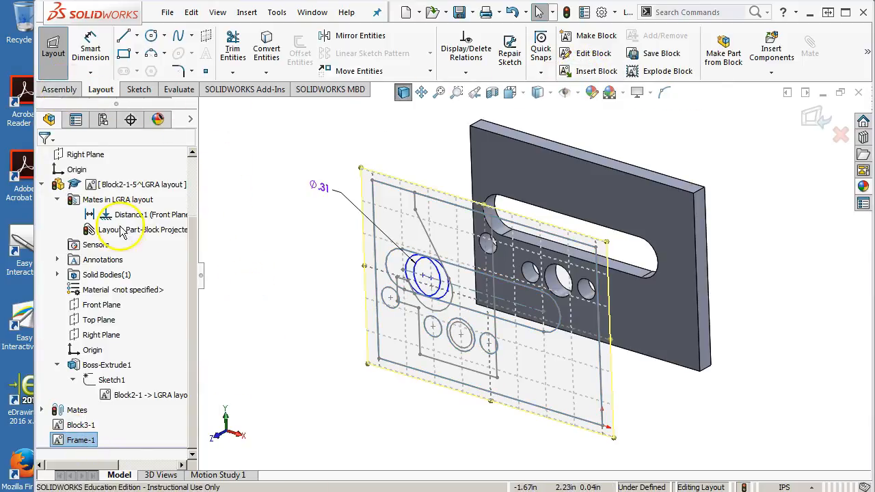
{"action": "right_click", "coordinate": [87, 445]}
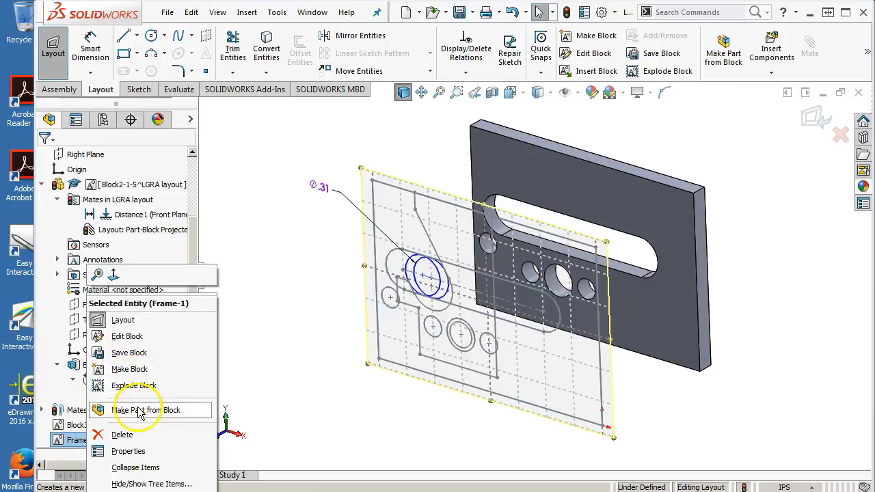
{"action": "left_click", "coordinate": [146, 410]}
{"action": "left_click", "coordinate": [66, 268]}
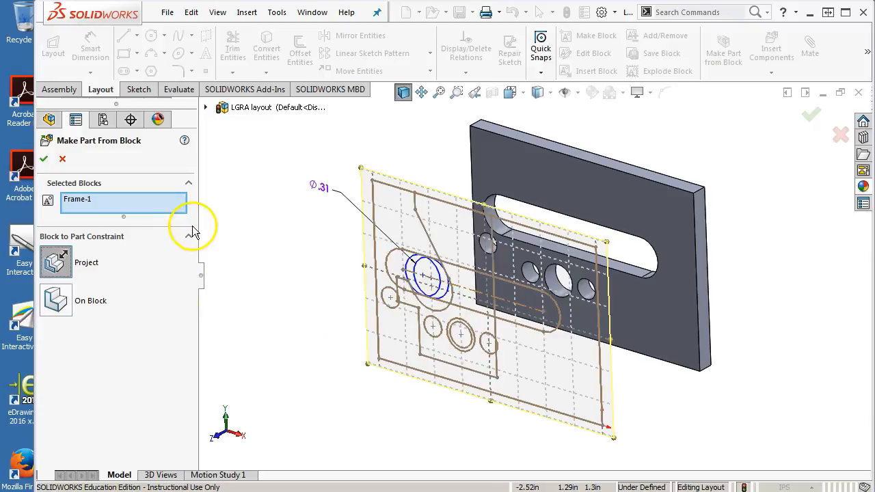
{"action": "left_click", "coordinate": [44, 160]}
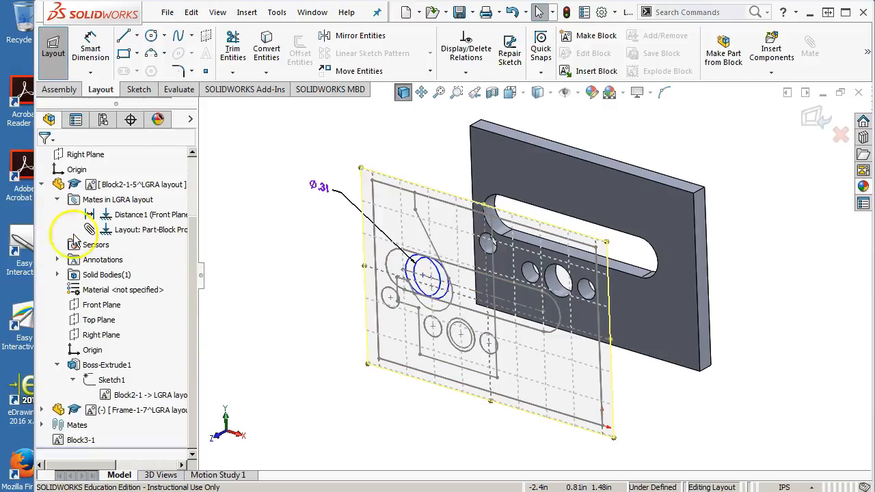
Step: Open the new Frame part on its own and extrude its Sketch1 as a blind boss with a depth of .12
{"action": "left_click", "coordinate": [42, 184]}
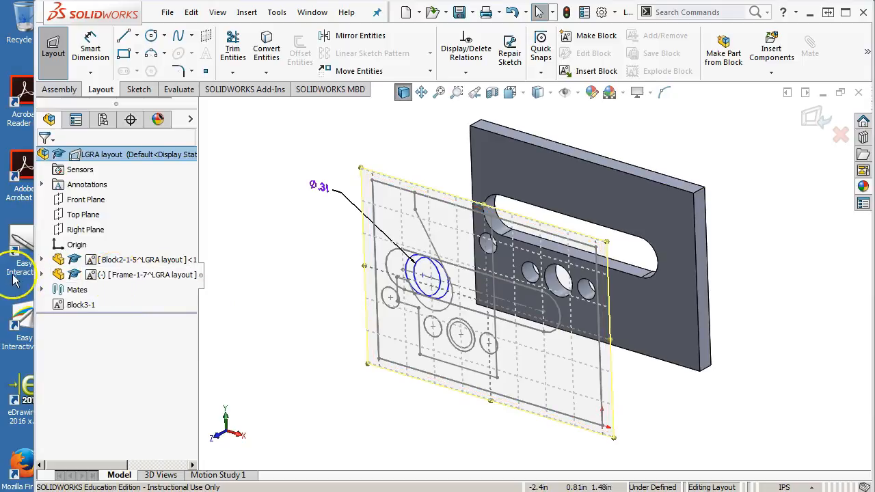
{"action": "left_click", "coordinate": [42, 274]}
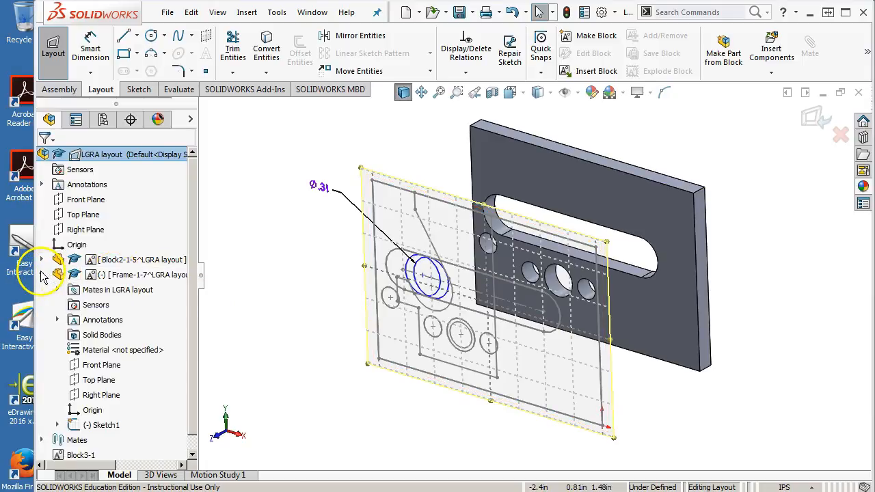
{"action": "right_click", "coordinate": [117, 275]}
{"action": "left_click", "coordinate": [132, 60]}
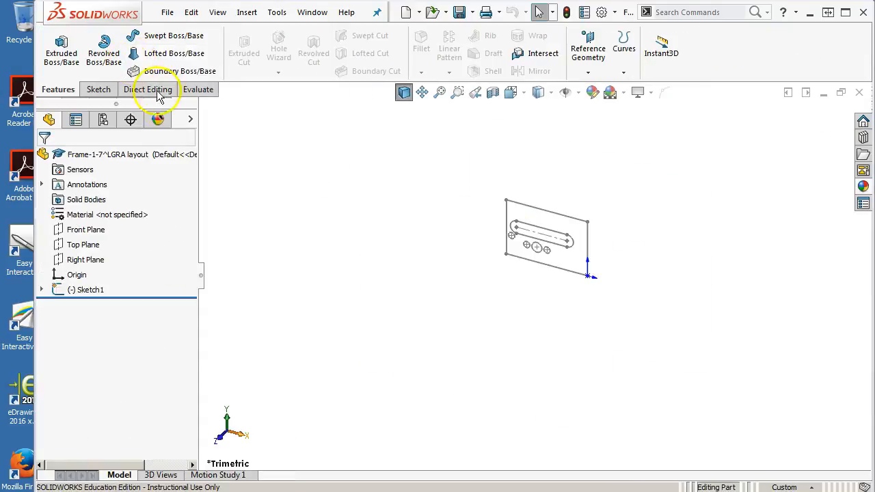
{"action": "left_click", "coordinate": [89, 290]}
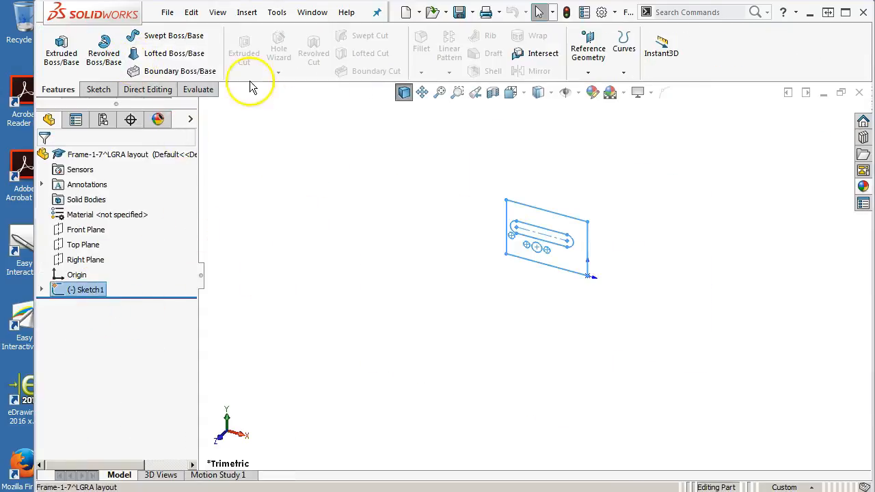
{"action": "left_click", "coordinate": [60, 52]}
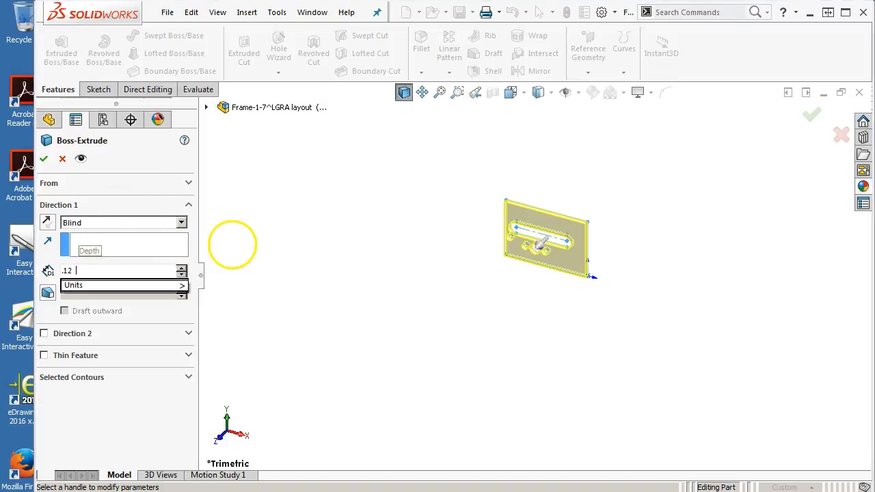
{"action": "left_click", "coordinate": [43, 160]}
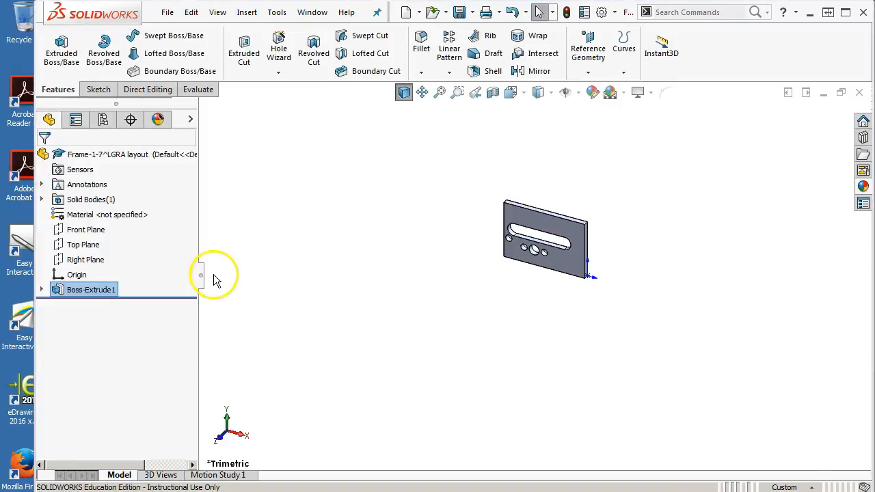
Step: Open the sketch of the Frame part's boss extrusion for editing
{"action": "left_click", "coordinate": [41, 289]}
{"action": "right_click", "coordinate": [93, 304]}
{"action": "left_click", "coordinate": [111, 234]}
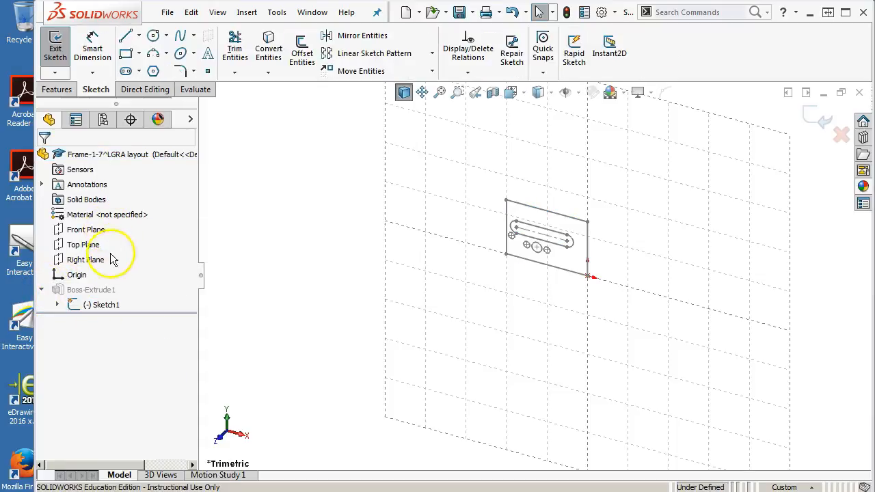
Step: Try to convert the two small circles flanking the .25 hole to construction geometry at sketch level, and undo the change
{"action": "scroll", "coordinate": [527, 225], "scroll_direction": "down", "scroll_amount": 5}
{"action": "left_click", "coordinate": [486, 312]}
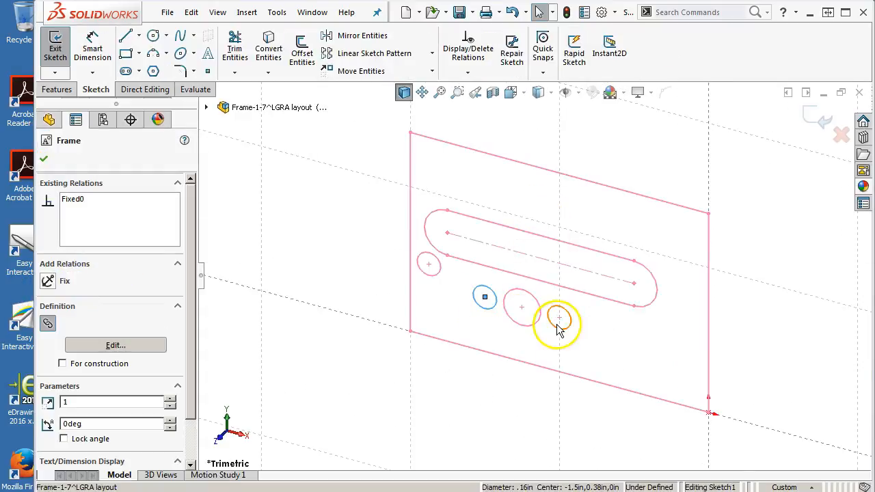
{"action": "left_click", "coordinate": [561, 323], "text": "ctrl"}
{"action": "left_click", "coordinate": [617, 292]}
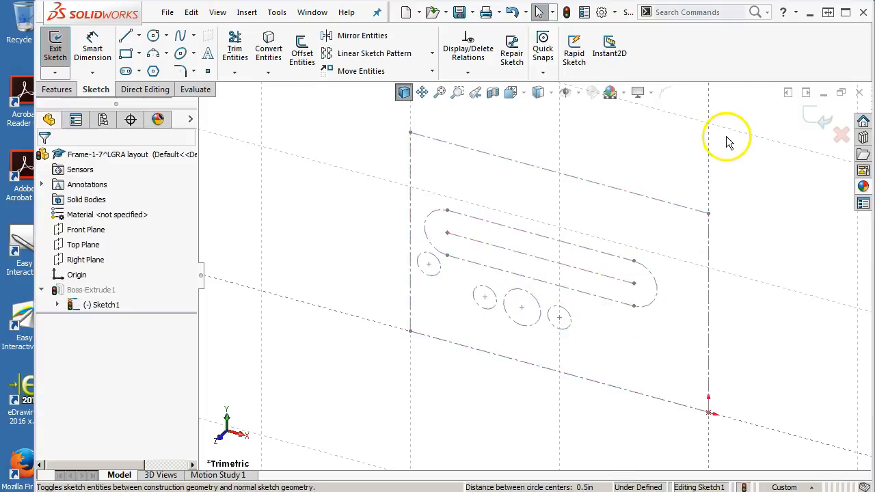
{"action": "key", "text": "ctrl+z"}
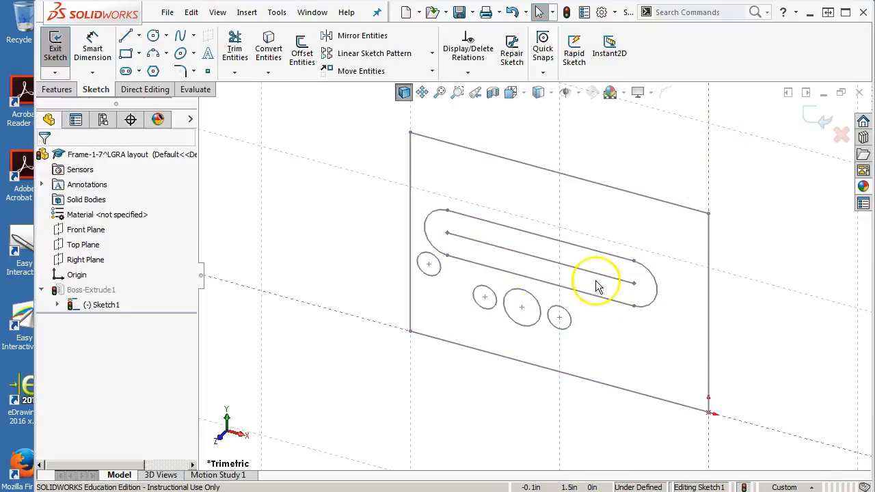
Step: Edit the Frame-1 block inside Sketch1 and convert the two small circles flanking the .25 hole to construction geometry
{"action": "left_click", "coordinate": [58, 305]}
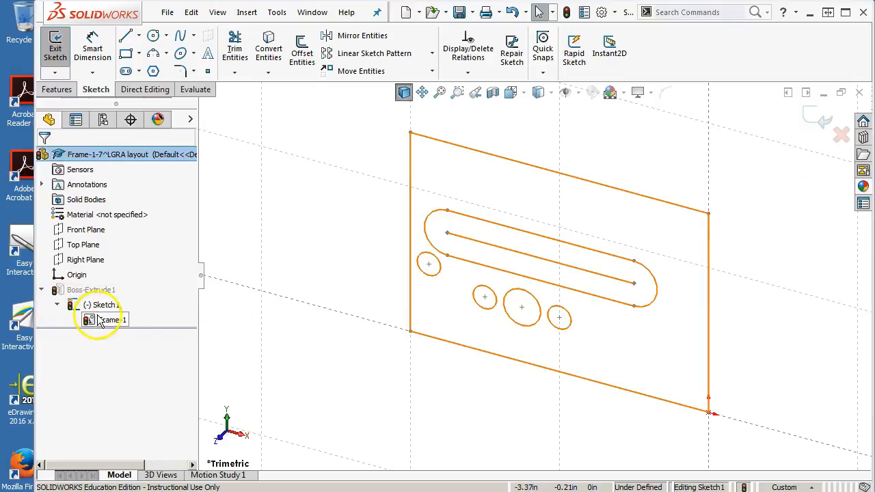
{"action": "right_click", "coordinate": [99, 320]}
{"action": "left_click", "coordinate": [130, 335]}
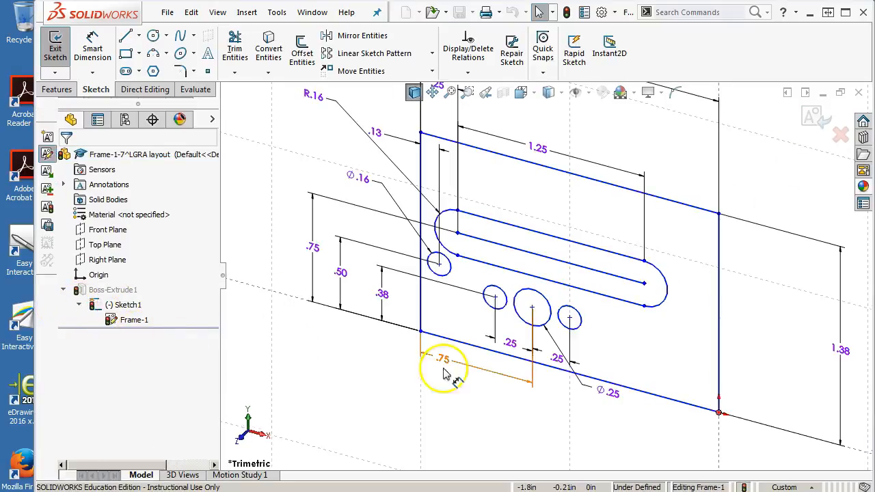
{"action": "left_click", "coordinate": [501, 294]}
{"action": "left_click", "coordinate": [570, 308], "text": "ctrl"}
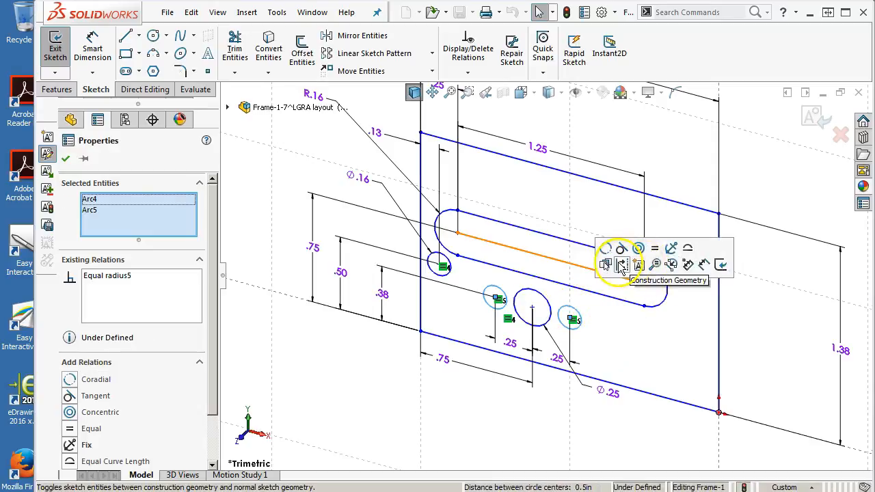
{"action": "left_click", "coordinate": [621, 266]}
{"action": "left_click", "coordinate": [737, 203]}
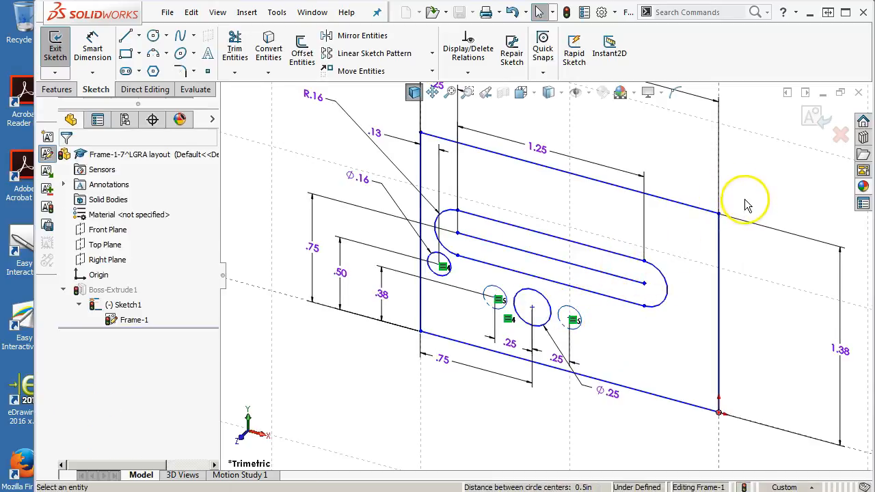
{"action": "left_click", "coordinate": [813, 119]}
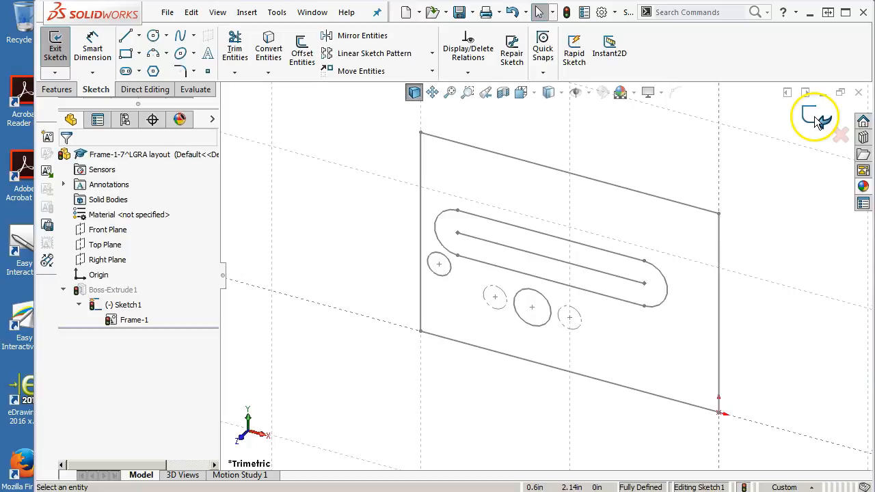
Step: Check Sketch1 for the problem that blocks the base extrude and inspect it for gaps with Repair Sketch
{"action": "left_click", "coordinate": [819, 121]}
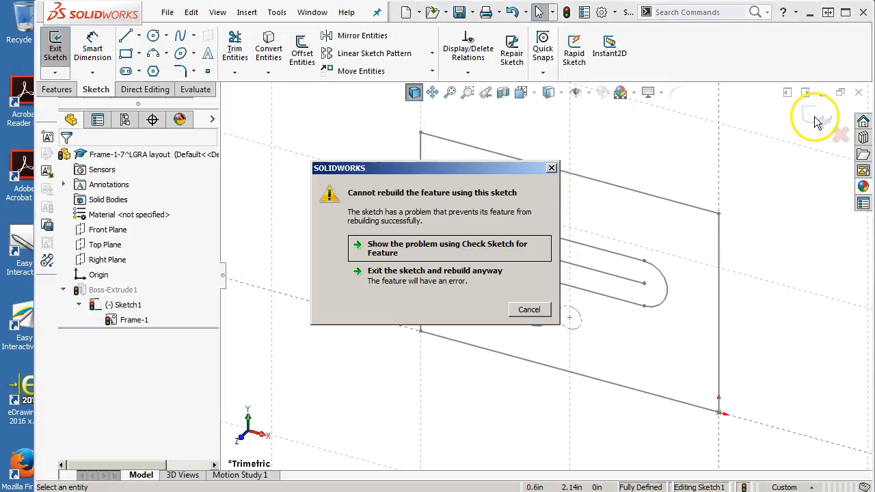
{"action": "left_click", "coordinate": [400, 252]}
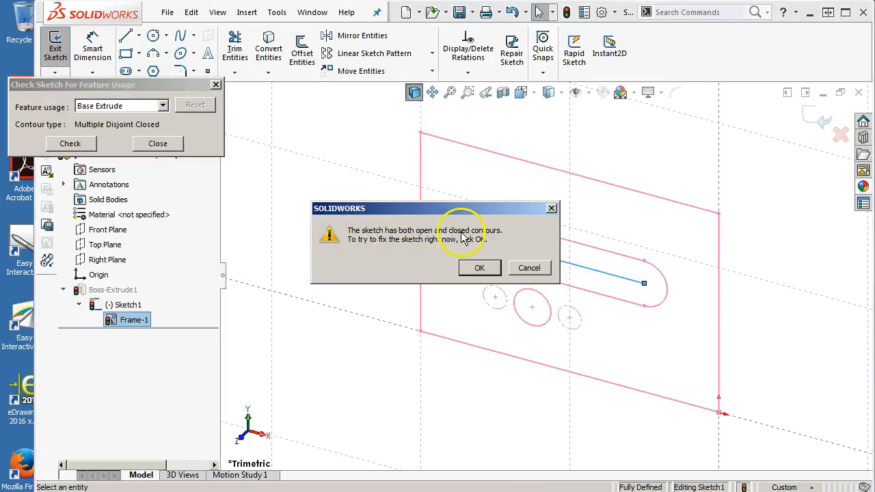
{"action": "left_click", "coordinate": [477, 268]}
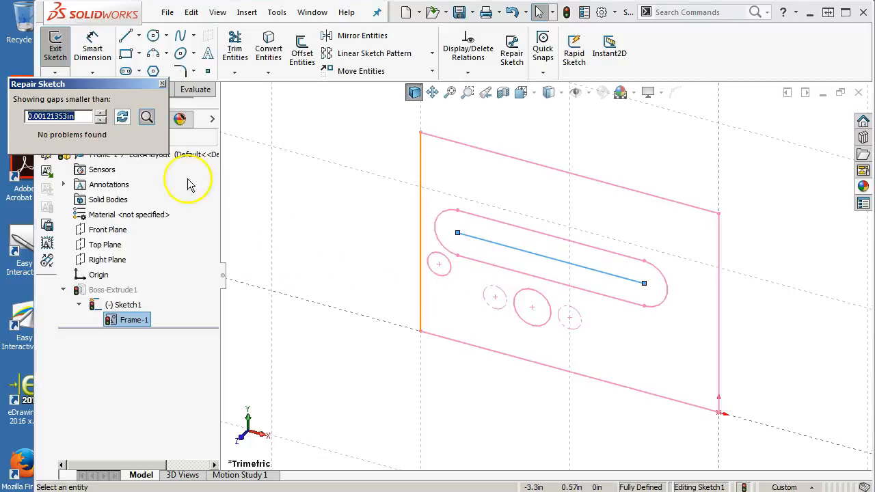
{"action": "left_click", "coordinate": [162, 85]}
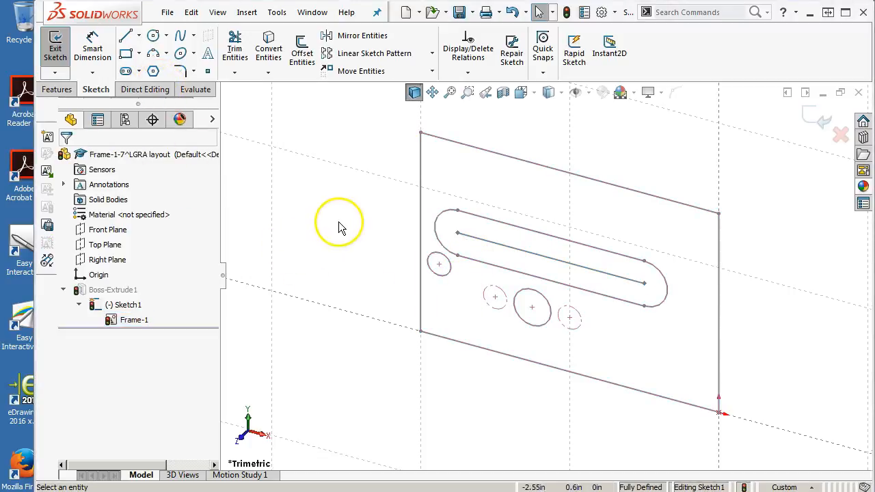
Step: Edit the Frame-1 block again and convert the slot's centre line to construction geometry
{"action": "right_click", "coordinate": [131, 321]}
{"action": "left_click", "coordinate": [206, 335]}
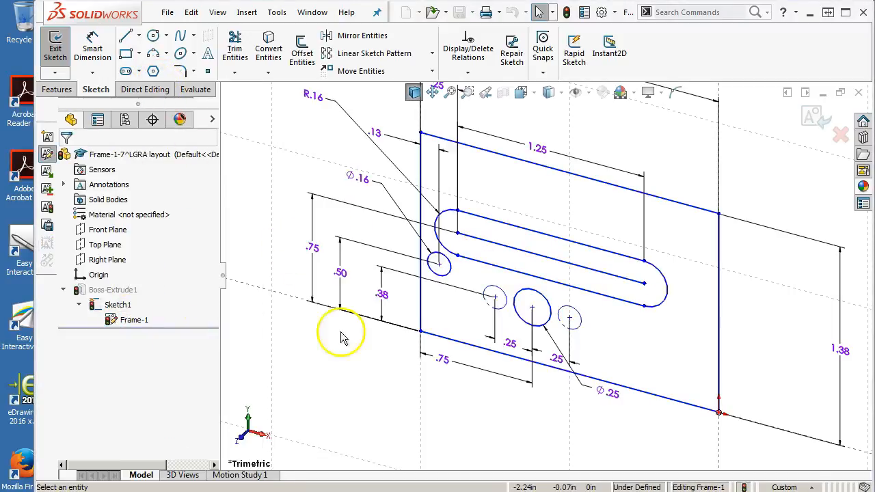
{"action": "left_click", "coordinate": [537, 260]}
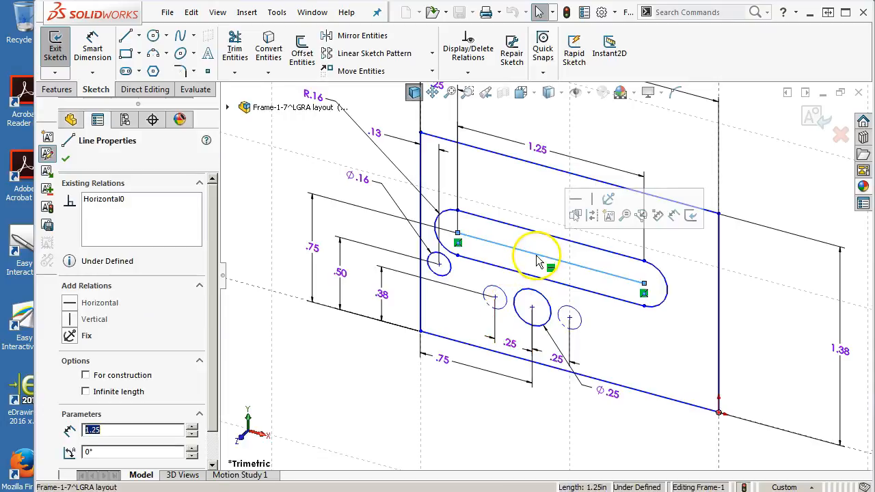
{"action": "left_click", "coordinate": [589, 216]}
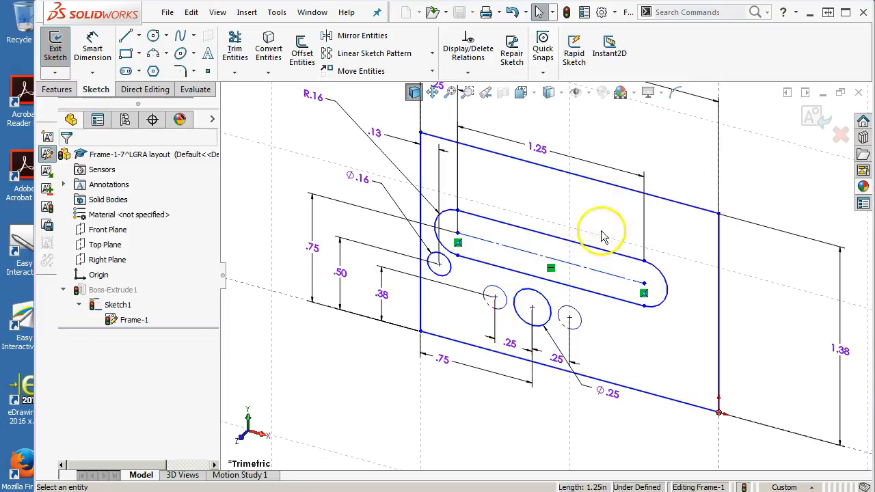
{"action": "left_click", "coordinate": [809, 115]}
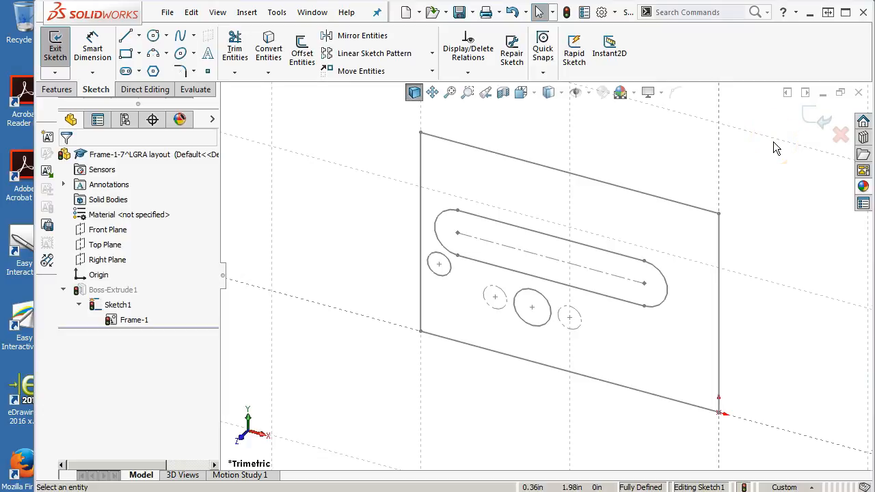
Step: Exit the Sketch1 edit to rebuild the plate, close the frame part, and rebuild the LGRA layout assembly
{"action": "left_click", "coordinate": [817, 118]}
{"action": "mouse_move", "coordinate": [693, 176]}
{"action": "middle_mouse_down"}
{"action": "mouse_move", "coordinate": [688, 133]}
{"action": "mouse_move", "coordinate": [678, 160]}
{"action": "middle_mouse_up"}
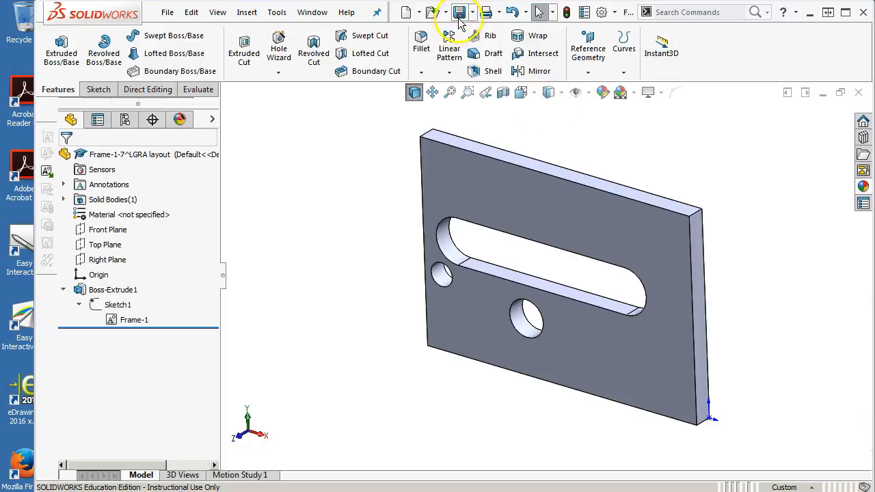
{"action": "left_click", "coordinate": [860, 93]}
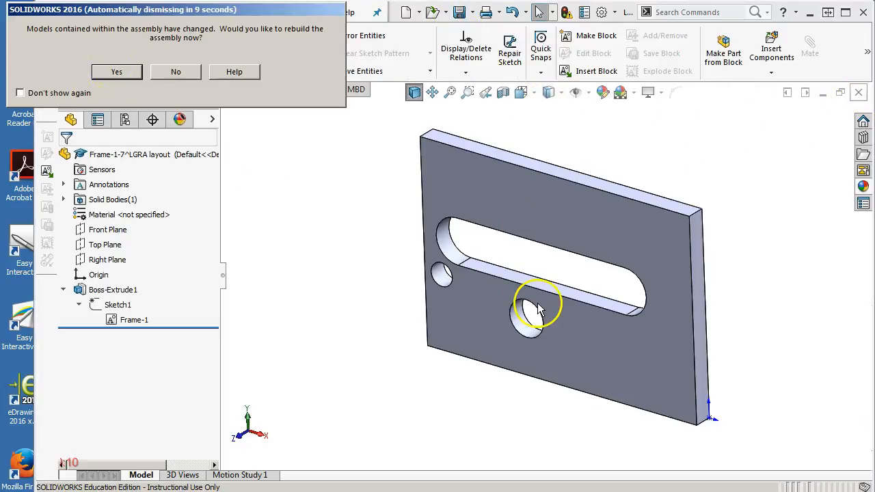
{"action": "left_click", "coordinate": [117, 72]}
Step: Add a 1 in distance mate between the Frame-1 plate's large flat face and the assembly's Front Plane
{"action": "left_click", "coordinate": [540, 355]}
{"action": "middle_click_drag", "start_coordinate": [540, 356], "coordinate": [324, 285]}
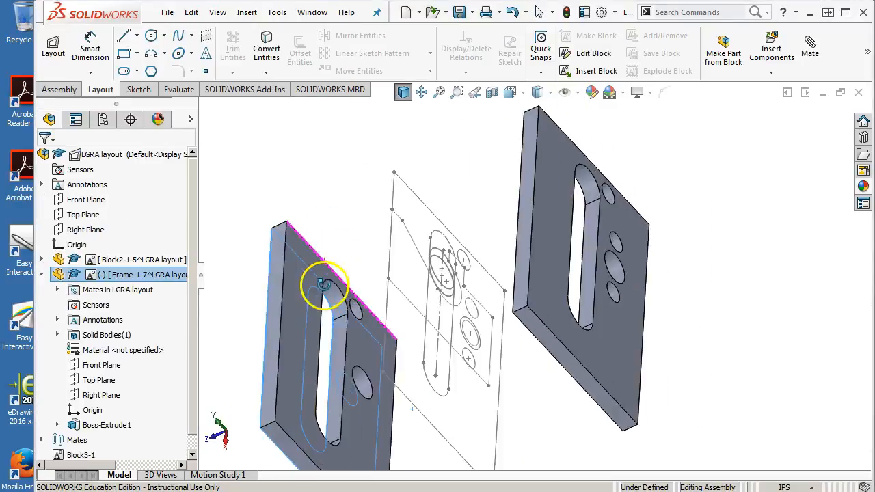
{"action": "left_click", "coordinate": [324, 284]}
{"action": "left_click", "coordinate": [101, 200], "text": "ctrl"}
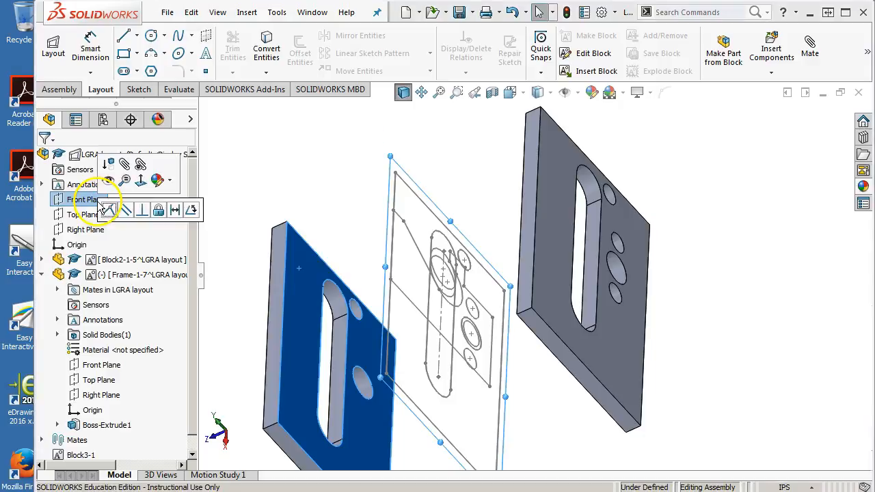
{"action": "left_click", "coordinate": [175, 210]}
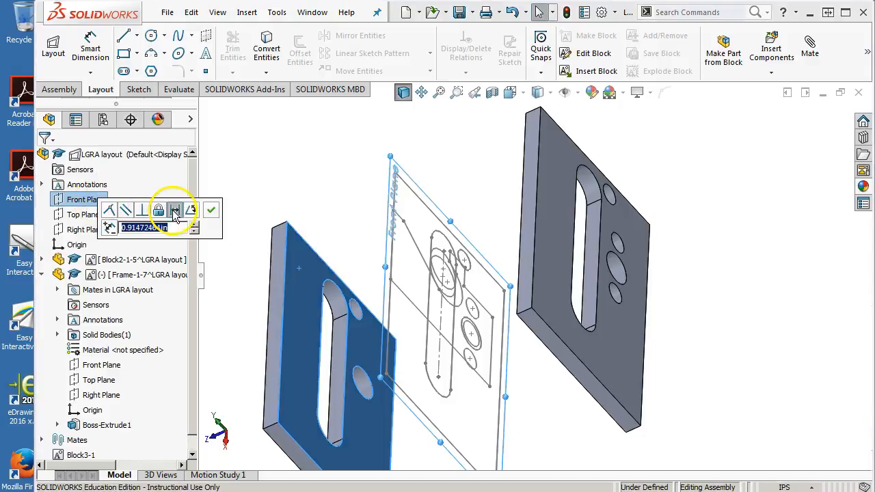
{"action": "type", "text": "1"}
{"action": "key", "text": "Return"}
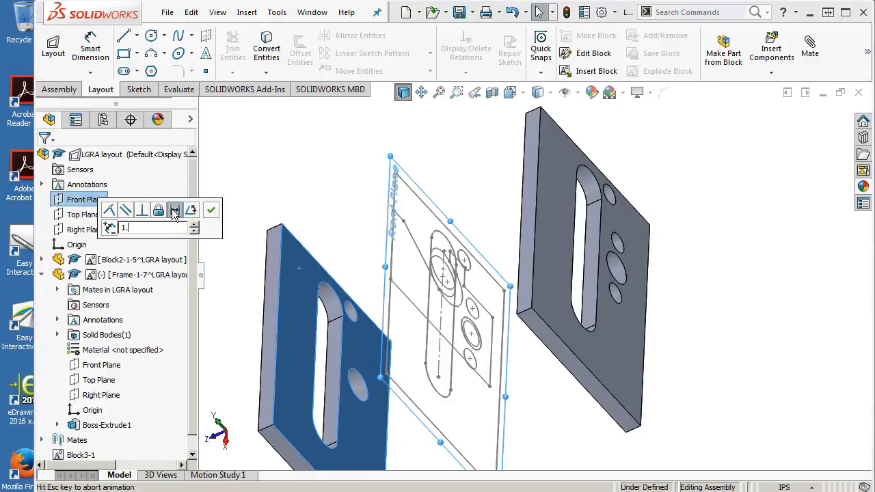
{"action": "left_click", "coordinate": [211, 209]}
{"action": "mouse_move", "coordinate": [219, 226]}
{"action": "middle_mouse_down"}
{"action": "mouse_move", "coordinate": [346, 236]}
{"action": "mouse_move", "coordinate": [394, 197]}
{"action": "mouse_move", "coordinate": [399, 160]}
{"action": "mouse_move", "coordinate": [408, 188]}
{"action": "middle_mouse_up"}
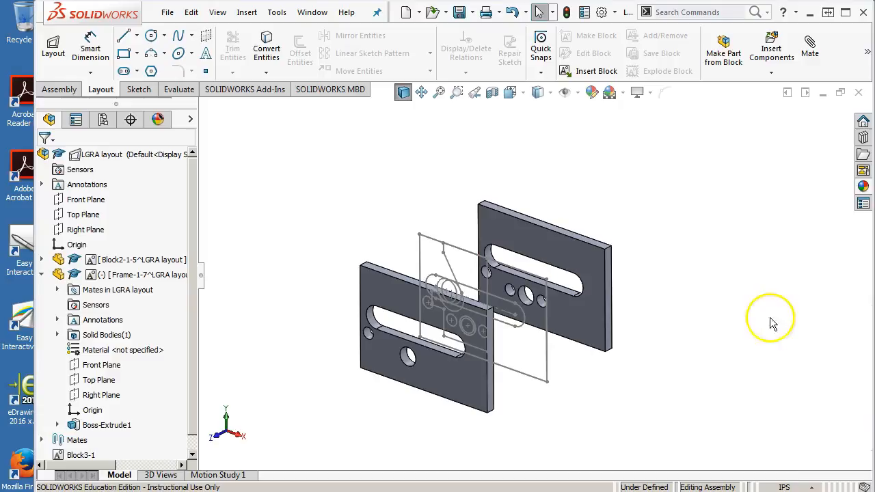
{"action": "middle_click_drag", "start_coordinate": [693, 318], "coordinate": [678, 321]}
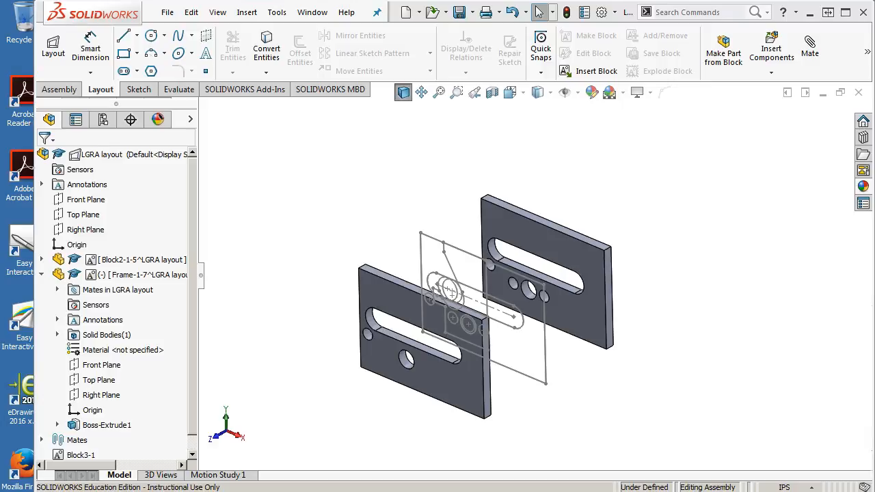
{"action": "left_click", "coordinate": [42, 274]}
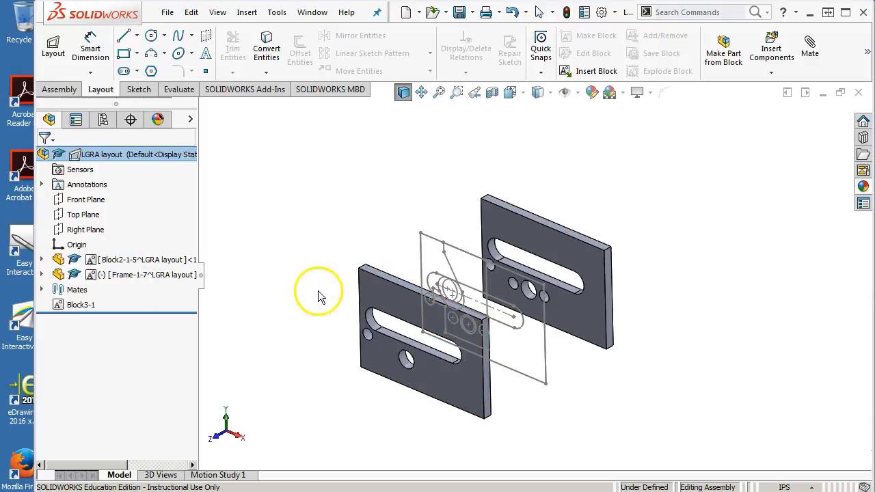
{"action": "middle_click_drag", "start_coordinate": [318, 298], "coordinate": [320, 296]}
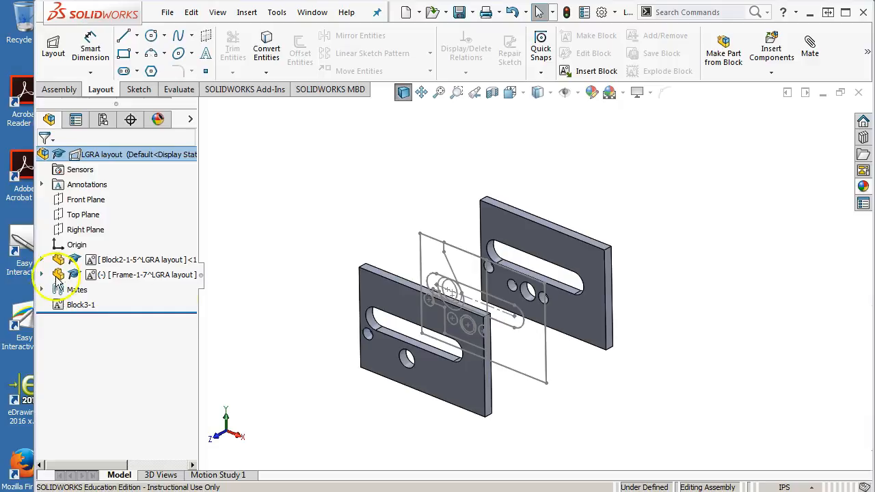
{"action": "middle_click_drag", "start_coordinate": [287, 309], "coordinate": [288, 331]}
{"action": "mouse_move", "coordinate": [234, 303]}
{"action": "middle_mouse_down"}
{"action": "mouse_move", "coordinate": [230, 297]}
{"action": "mouse_move", "coordinate": [233, 304]}
{"action": "middle_mouse_up"}
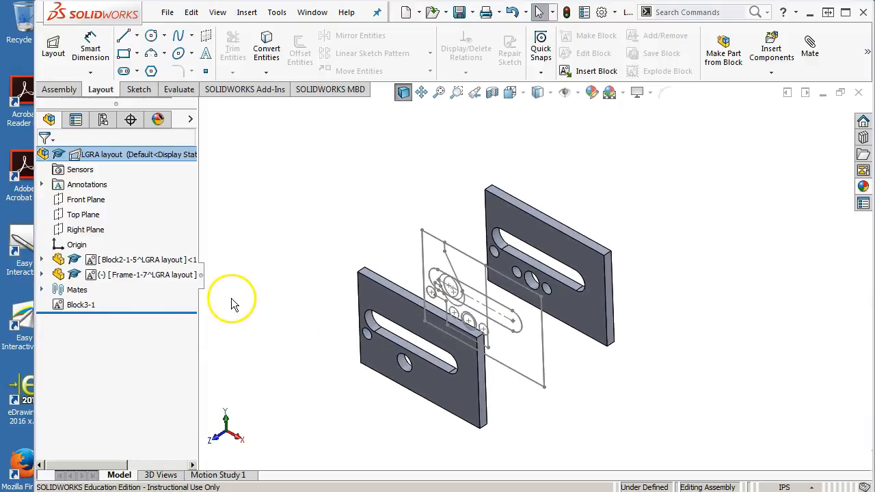
{"action": "scroll", "coordinate": [322, 342], "scroll_direction": "down", "scroll_amount": 2}
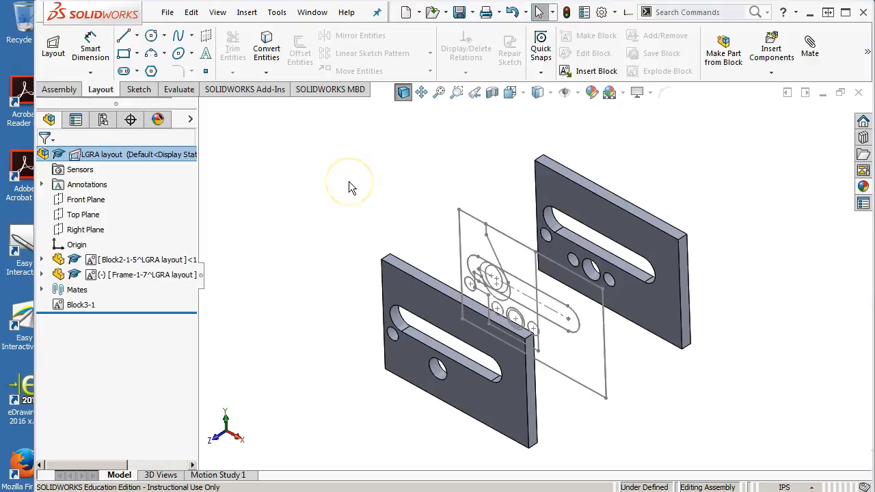
Step: Make a part from the Block3-1 block using the On Block constraint
{"action": "left_click", "coordinate": [74, 305]}
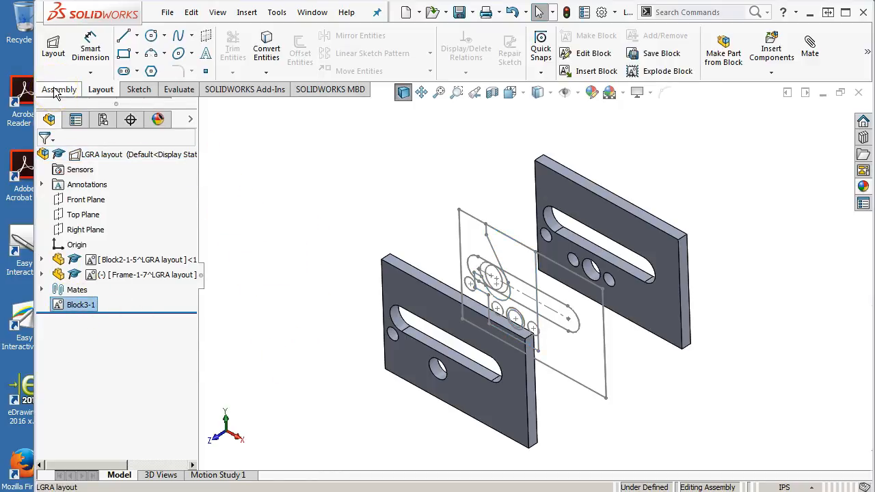
{"action": "right_click", "coordinate": [63, 312]}
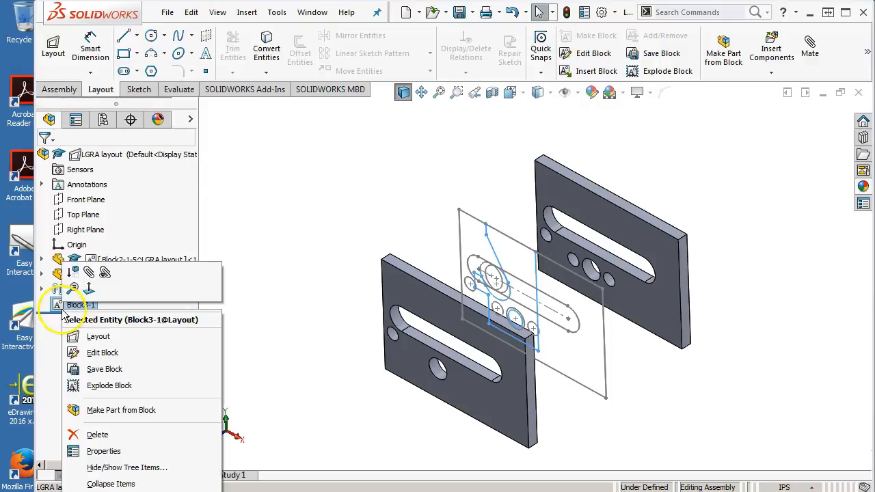
{"action": "left_click", "coordinate": [123, 411]}
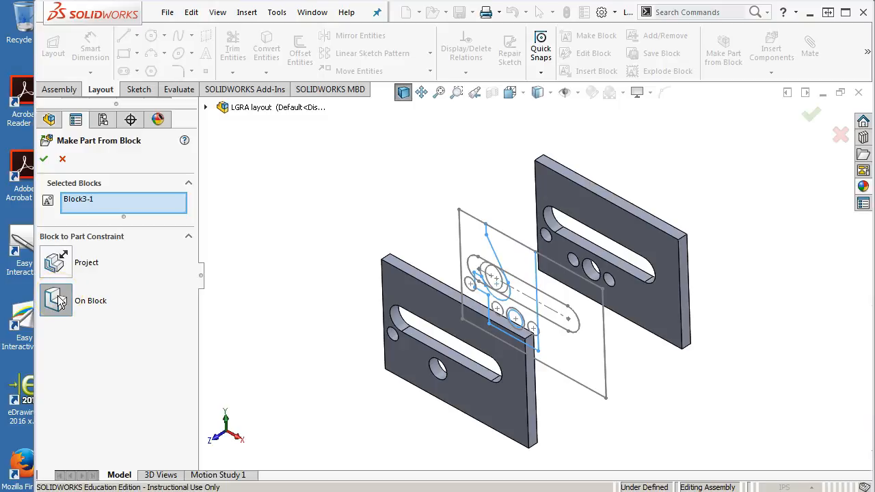
{"action": "left_click", "coordinate": [44, 159]}
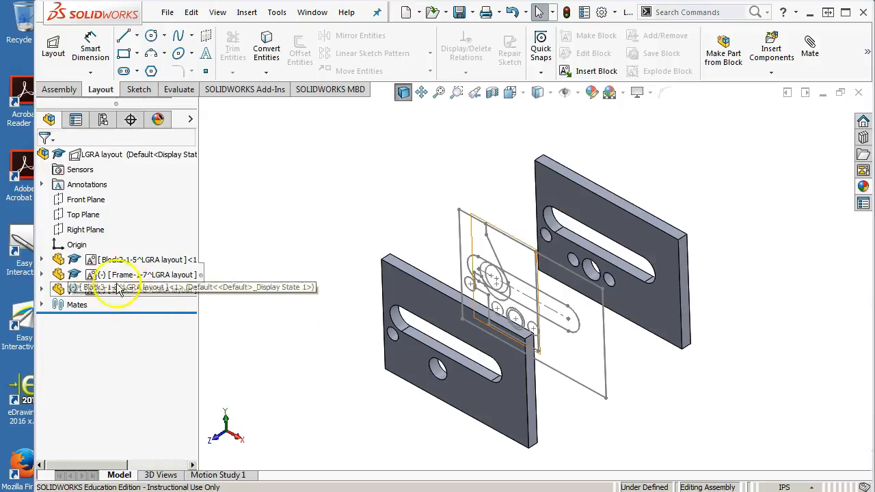
Step: Examine the Frame-1 plate's mates in the assembly and move the plate to test its remaining freedom
{"action": "middle_click_drag", "start_coordinate": [561, 336], "coordinate": [625, 377]}
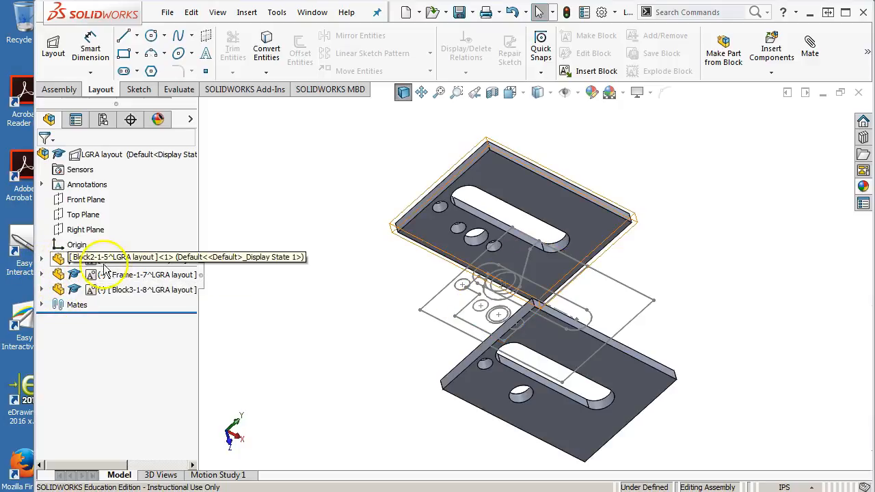
{"action": "left_click", "coordinate": [41, 274]}
{"action": "left_click", "coordinate": [57, 290]}
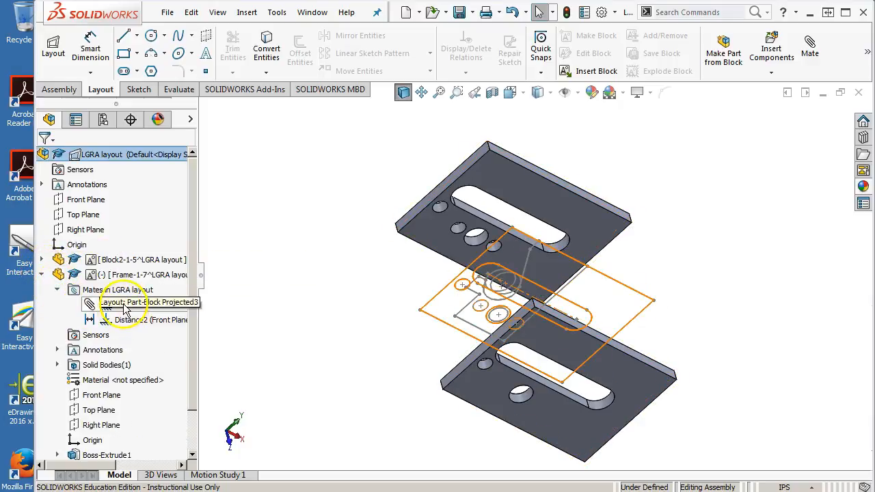
{"action": "left_click_drag", "start_coordinate": [514, 392], "coordinate": [449, 372]}
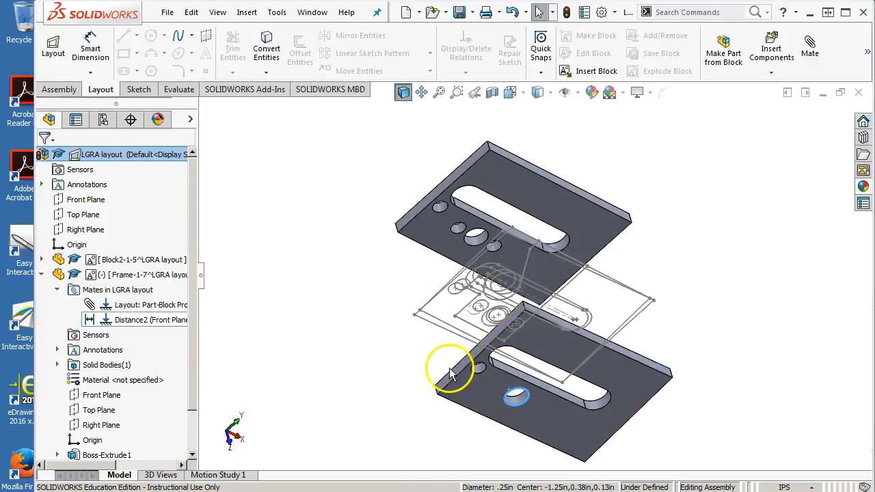
Step: Add a parallel mate between the long narrow edge face of the Frame-1 plate and the Block2 plate
{"action": "scroll", "coordinate": [450, 369], "scroll_direction": "down", "scroll_amount": 1}
{"action": "middle_click_drag", "start_coordinate": [463, 382], "coordinate": [492, 335]}
{"action": "scroll", "coordinate": [585, 378], "scroll_direction": "down", "scroll_amount": 5}
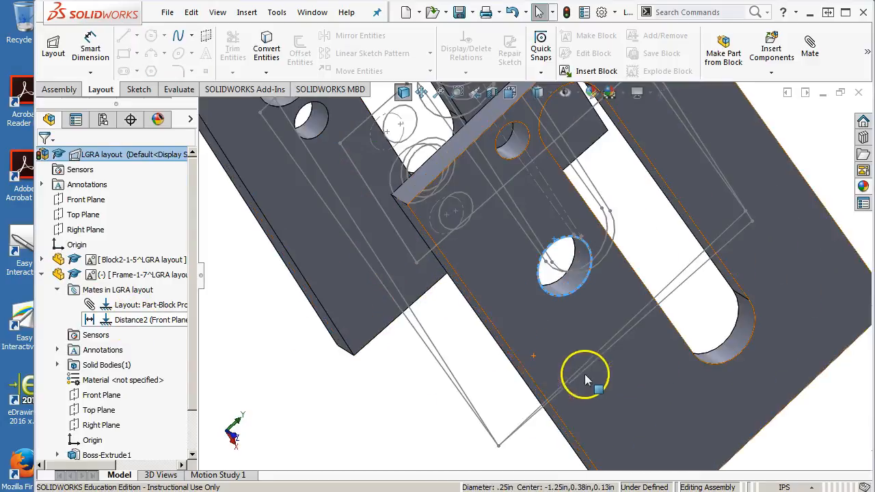
{"action": "left_click", "coordinate": [492, 333]}
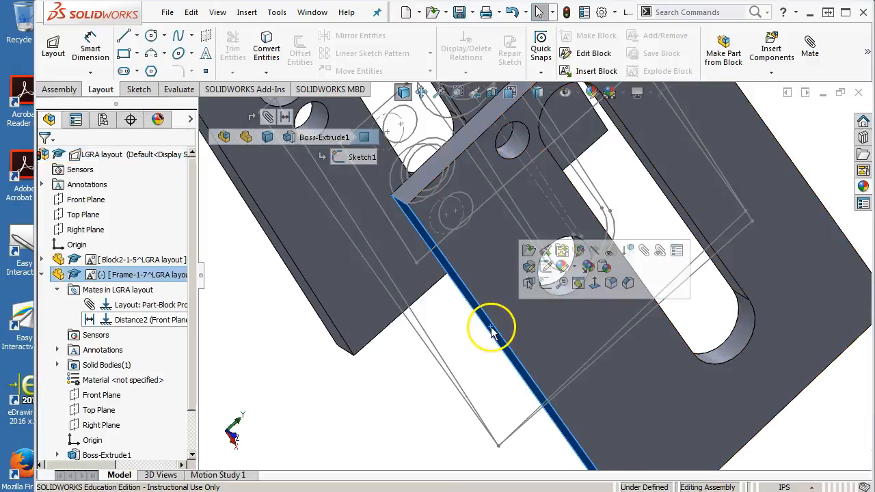
{"action": "left_click", "coordinate": [305, 290], "text": "ctrl"}
{"action": "left_click", "coordinate": [355, 276]}
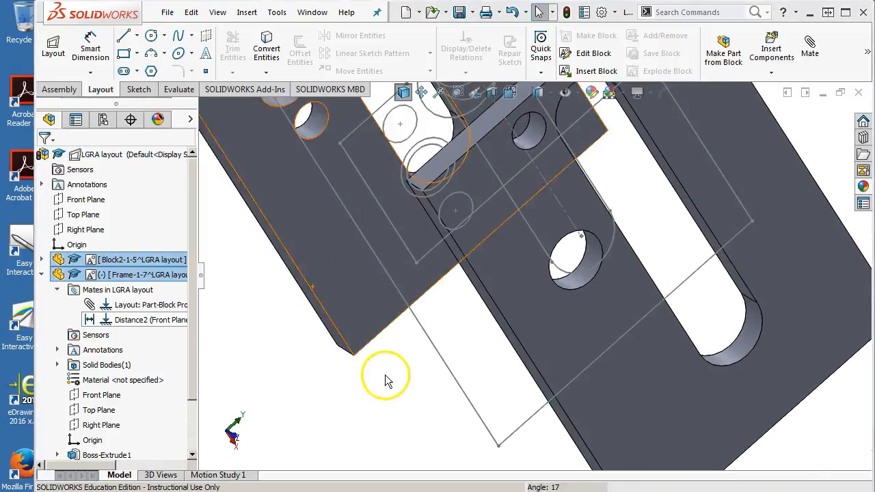
{"action": "scroll", "coordinate": [399, 377], "scroll_direction": "up", "scroll_amount": 4}
{"action": "middle_click_drag", "start_coordinate": [399, 377], "coordinate": [311, 352]}
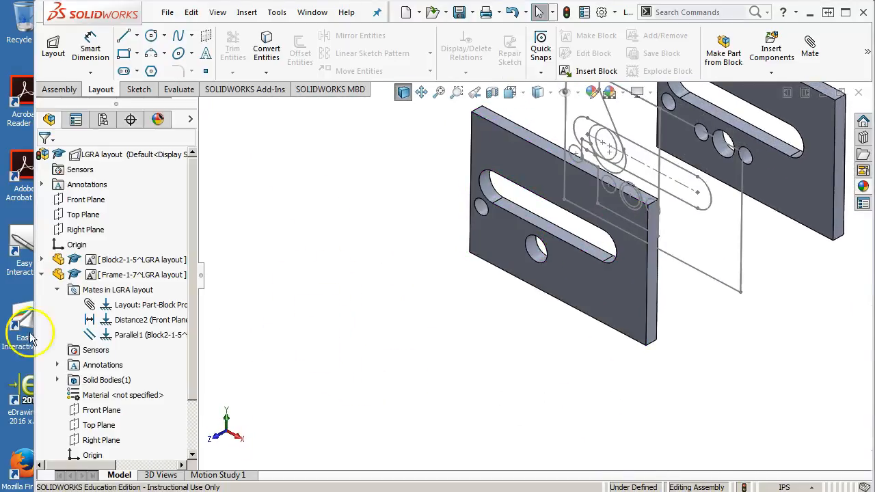
{"action": "left_click", "coordinate": [41, 275]}
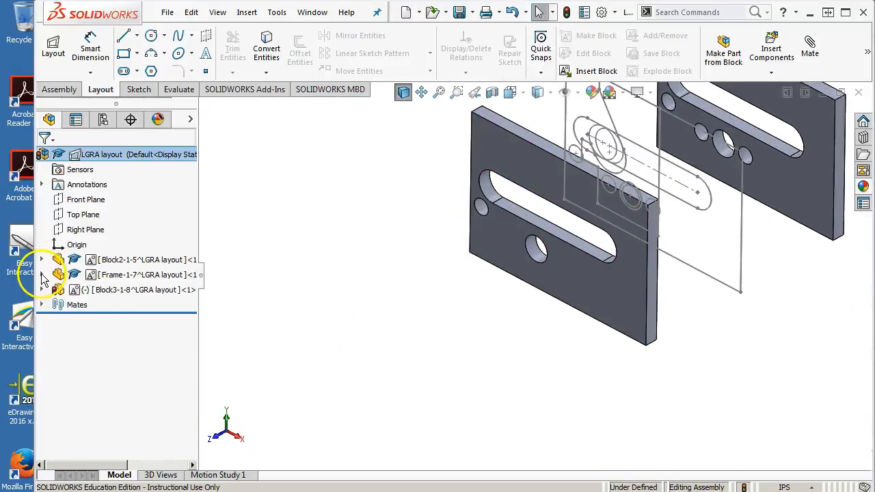
Step: Start editing the Block3 part in the context of the assembly
{"action": "left_click", "coordinate": [110, 291]}
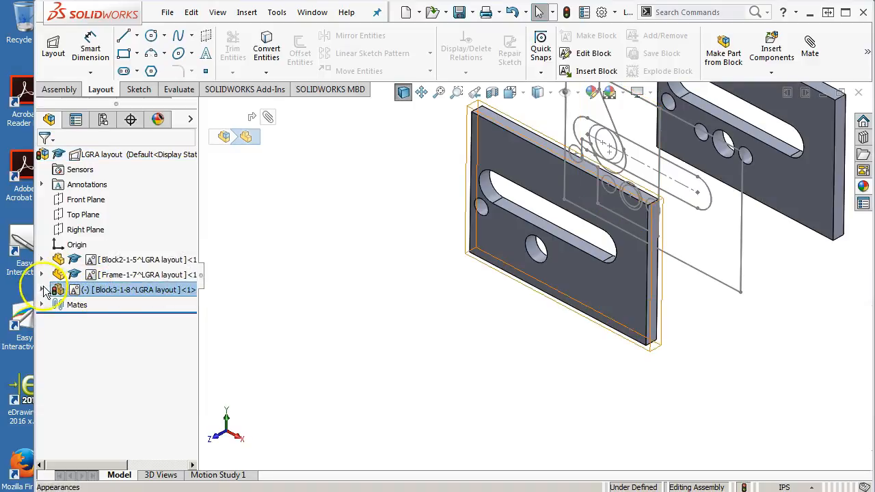
{"action": "left_click", "coordinate": [42, 290]}
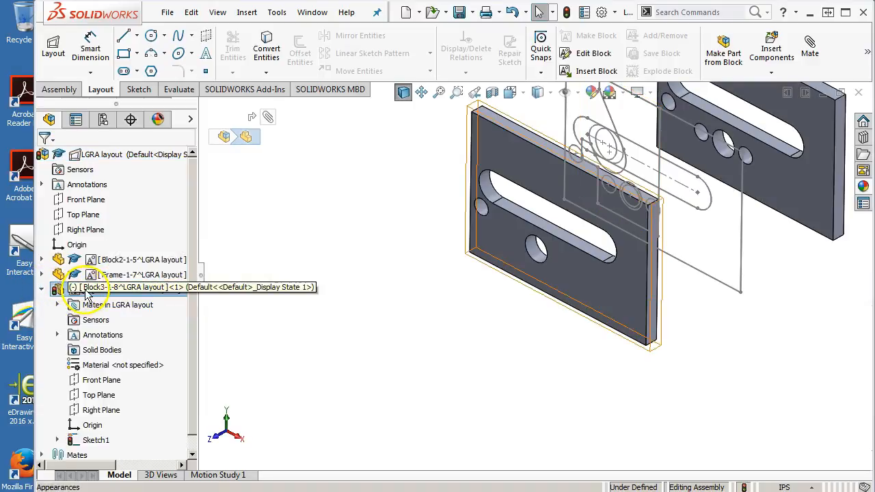
{"action": "right_click", "coordinate": [87, 293]}
{"action": "left_click", "coordinate": [421, 305]}
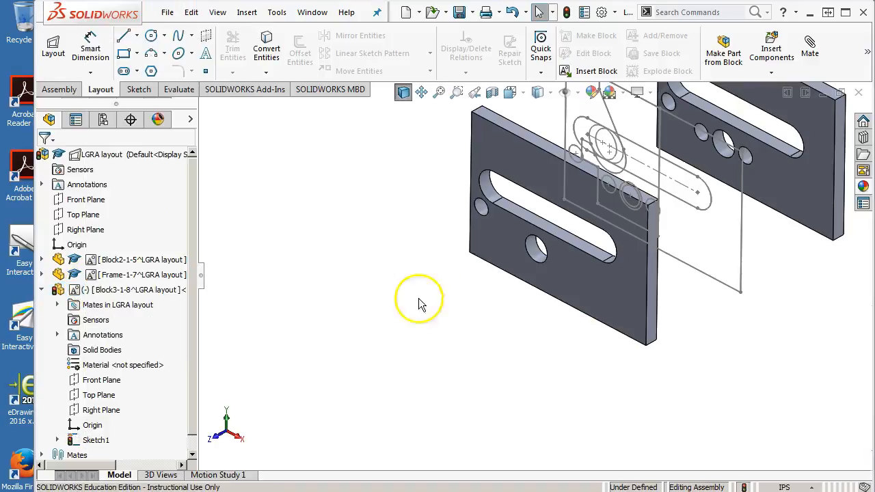
{"action": "right_click", "coordinate": [96, 290]}
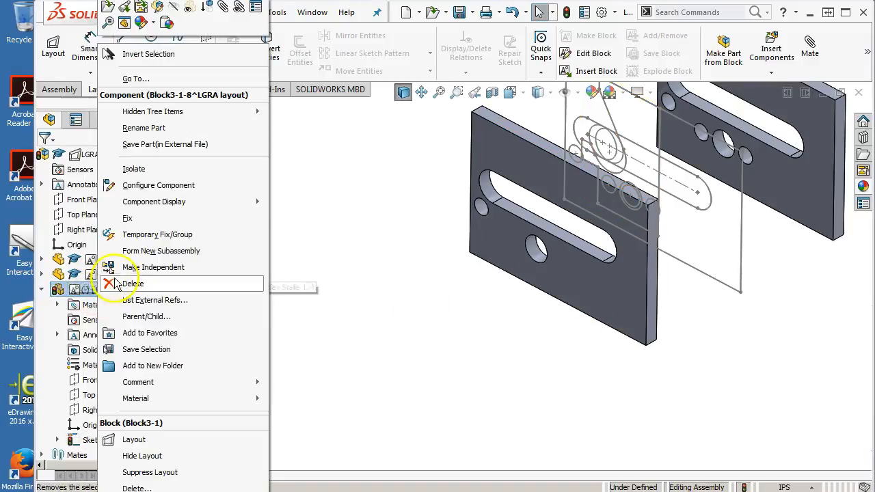
{"action": "left_click", "coordinate": [156, 9]}
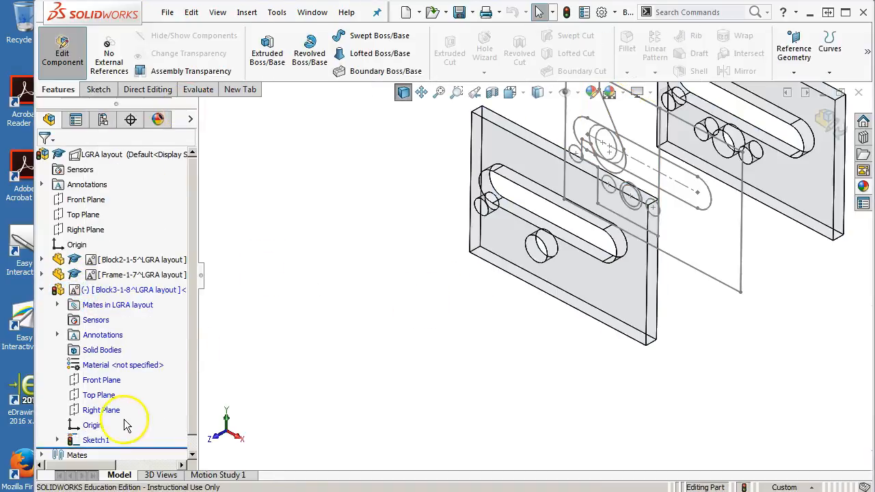
Step: Extrude the Block3 sketch 2 in with a Mid Plane end condition and return to editing the assembly
{"action": "left_click", "coordinate": [96, 440]}
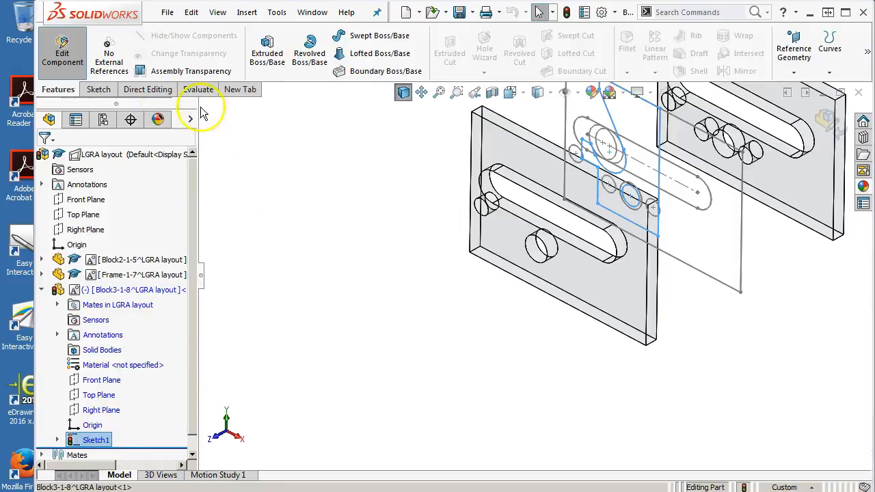
{"action": "left_click", "coordinate": [267, 53]}
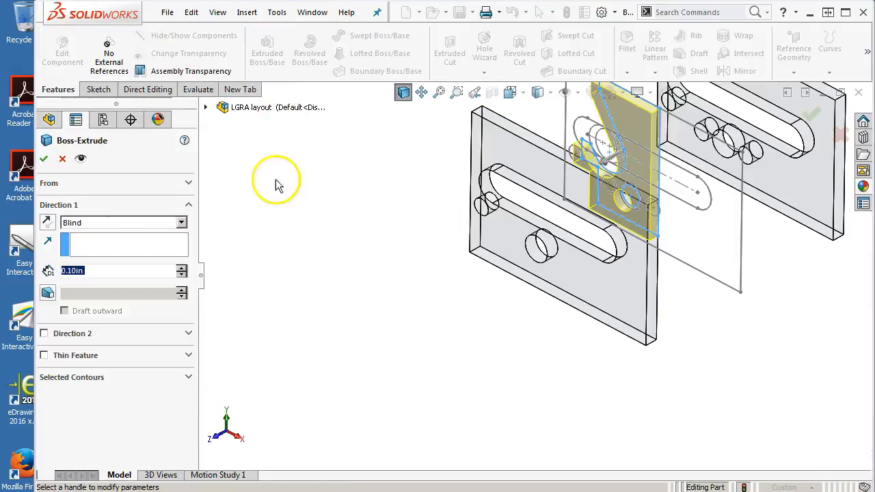
{"action": "left_click", "coordinate": [104, 222]}
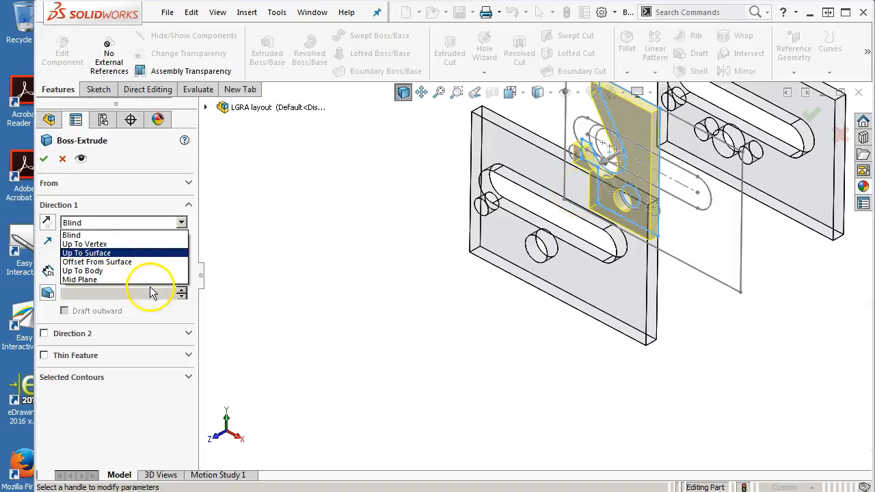
{"action": "left_click", "coordinate": [140, 279]}
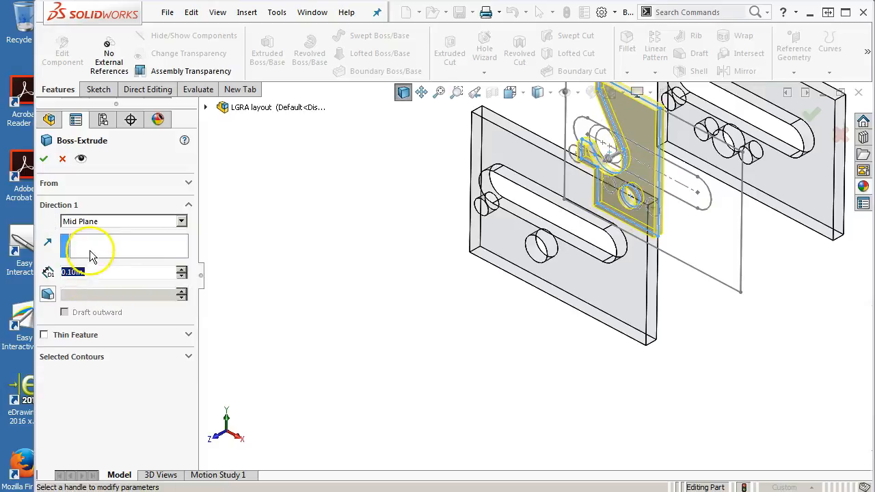
{"action": "type", "text": "2."}
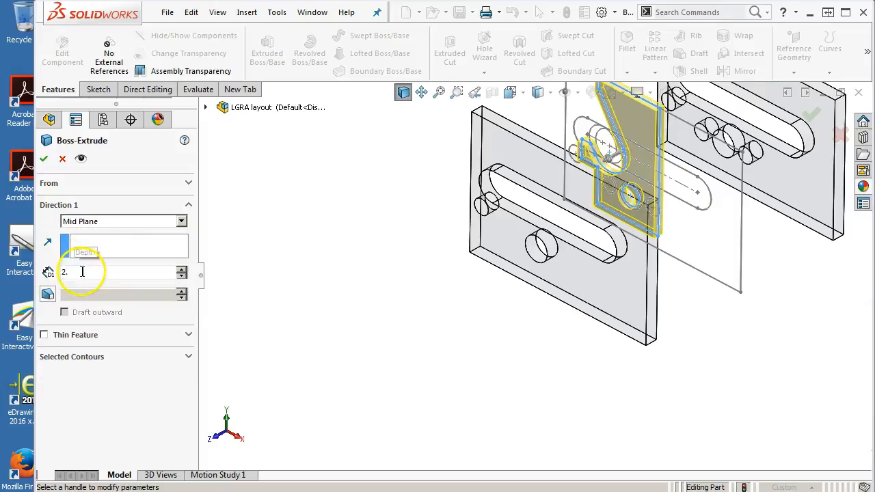
{"action": "key", "text": "Return"}
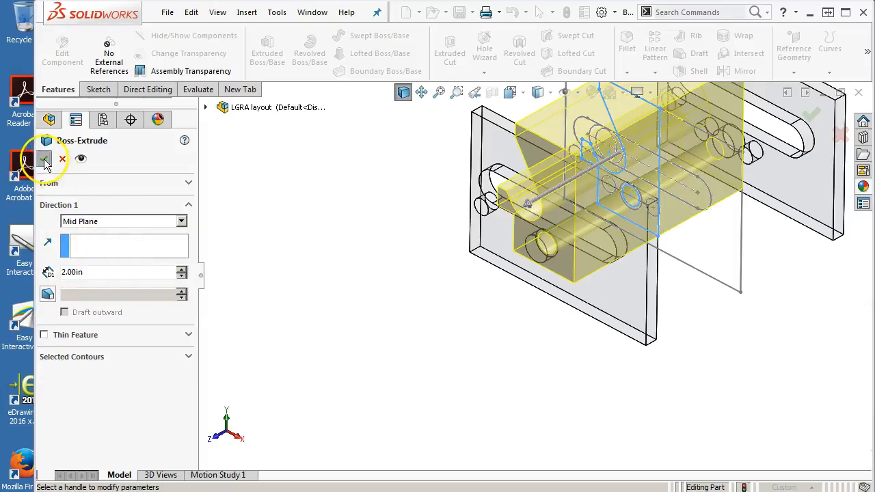
{"action": "left_click", "coordinate": [44, 160]}
{"action": "middle_click_drag", "start_coordinate": [289, 329], "coordinate": [303, 287]}
{"action": "left_click", "coordinate": [828, 121]}
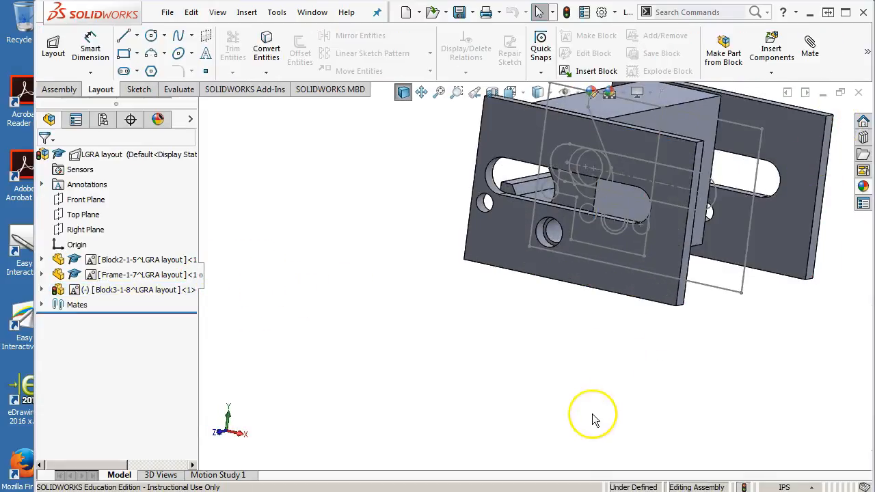
Step: Rotate the Block3 part in the front view to test its remaining freedom between the plates
{"action": "key", "text": "ctrl+1"}
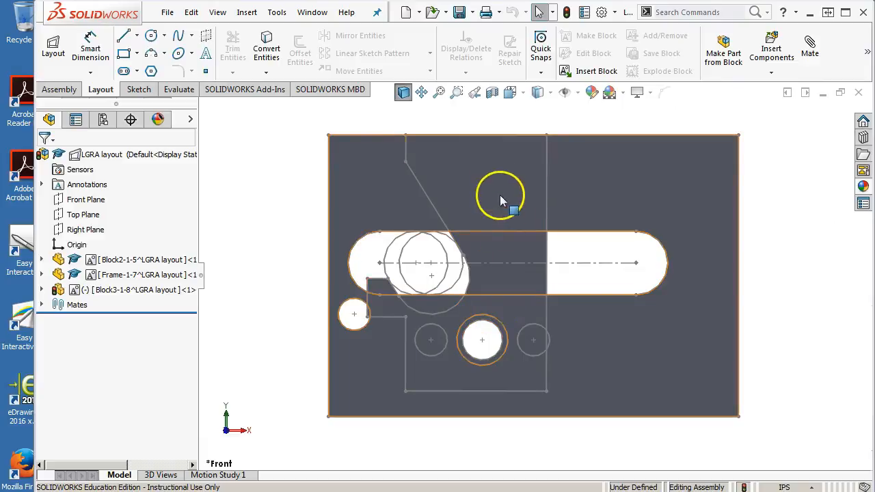
{"action": "left_click", "coordinate": [518, 253]}
{"action": "left_click_drag", "start_coordinate": [531, 254], "coordinate": [580, 308]}
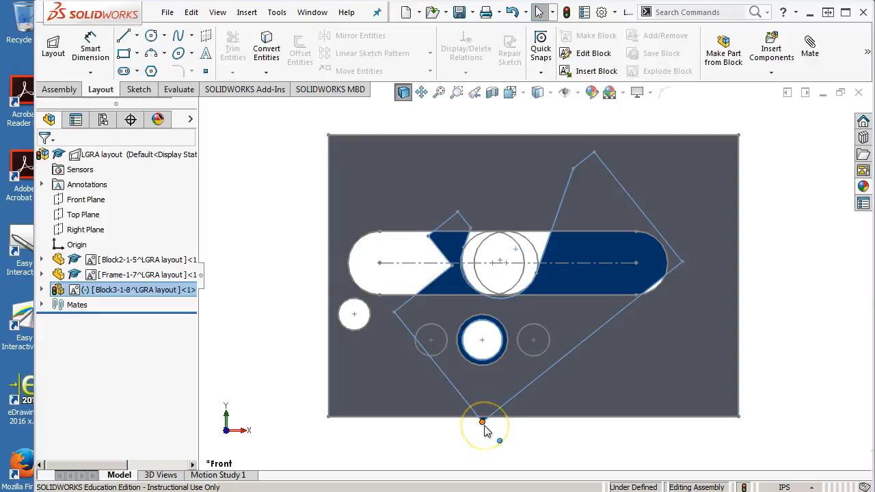
{"action": "mouse_move", "coordinate": [588, 236]}
{"action": "left_mouse_down"}
{"action": "mouse_move", "coordinate": [583, 242]}
{"action": "mouse_move", "coordinate": [612, 272]}
{"action": "mouse_move", "coordinate": [623, 339]}
{"action": "mouse_move", "coordinate": [622, 295]}
{"action": "mouse_move", "coordinate": [599, 259]}
{"action": "mouse_move", "coordinate": [562, 234]}
{"action": "mouse_move", "coordinate": [508, 230]}
{"action": "mouse_move", "coordinate": [480, 250]}
{"action": "mouse_move", "coordinate": [531, 251]}
{"action": "mouse_move", "coordinate": [594, 267]}
{"action": "mouse_move", "coordinate": [632, 288]}
{"action": "mouse_move", "coordinate": [634, 327]}
{"action": "left_mouse_up"}
Step: Add an angle mate between the underside face of the Block3 part and the bottom edge face of the Frame-1 plate
{"action": "middle_click_drag", "start_coordinate": [752, 303], "coordinate": [717, 255]}
{"action": "left_click", "coordinate": [581, 348]}
{"action": "scroll", "coordinate": [554, 314], "scroll_direction": "down", "scroll_amount": 1}
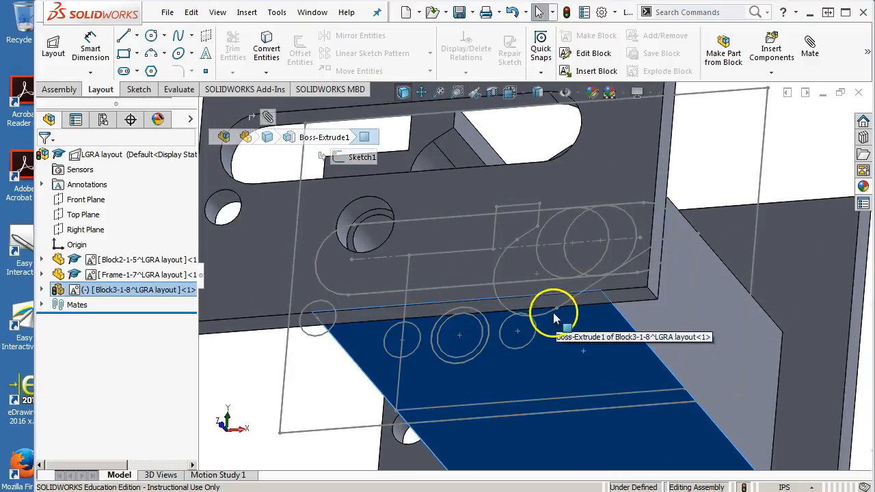
{"action": "left_click", "coordinate": [539, 299], "text": "ctrl"}
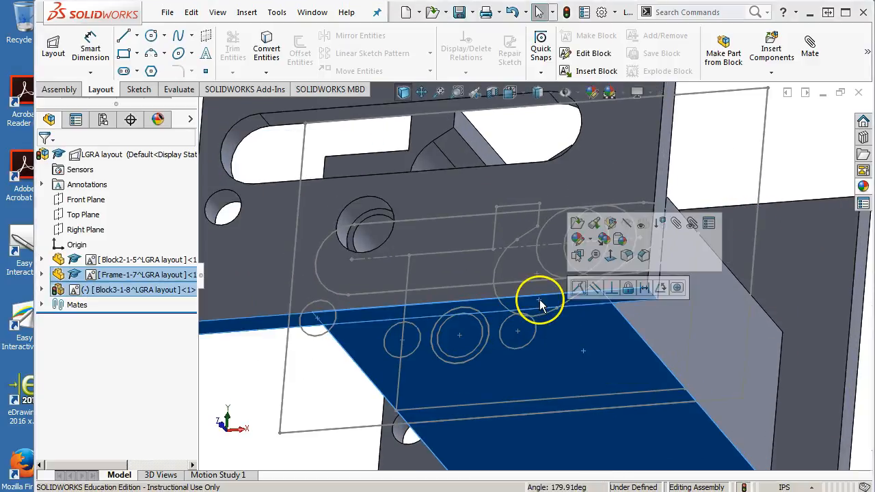
{"action": "left_click", "coordinate": [644, 289]}
{"action": "left_click", "coordinate": [660, 288]}
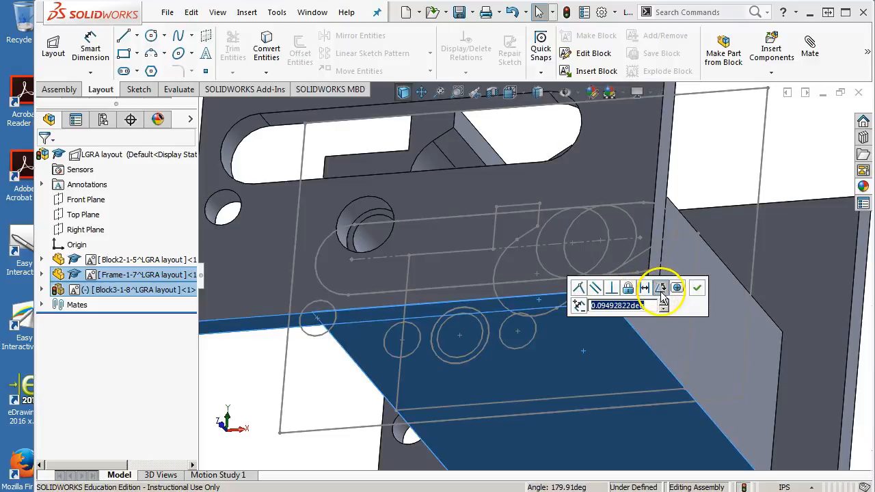
{"action": "left_click", "coordinate": [697, 290]}
Step: Convert the Block3 angle mate into an advanced limit angle mate with a 90° maximum and a 0° minimum
{"action": "scroll", "coordinate": [123, 335], "scroll_direction": "down", "scroll_amount": 1}
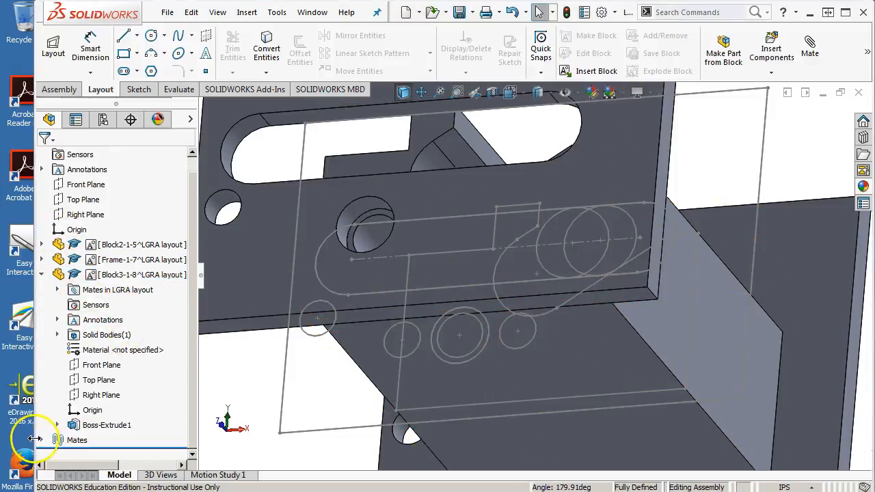
{"action": "left_click", "coordinate": [41, 439]}
{"action": "right_click", "coordinate": [92, 439]}
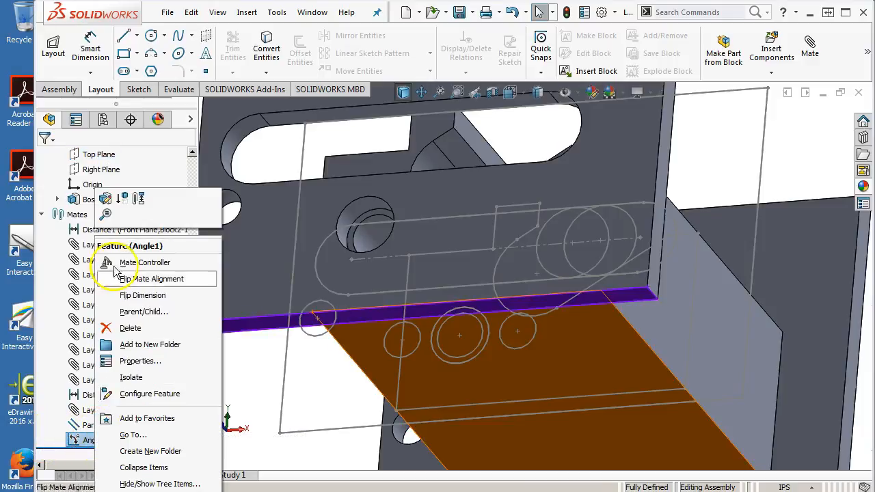
{"action": "left_click", "coordinate": [106, 198]}
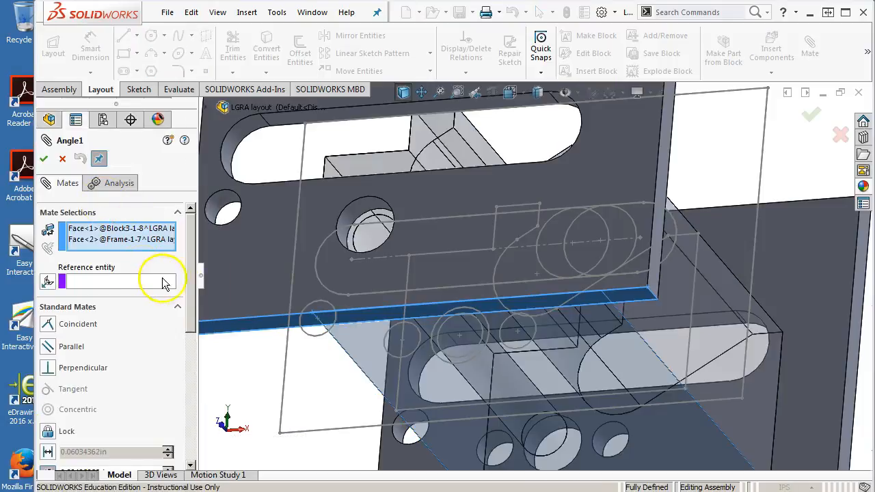
{"action": "left_click_drag", "start_coordinate": [192, 281], "coordinate": [186, 409]}
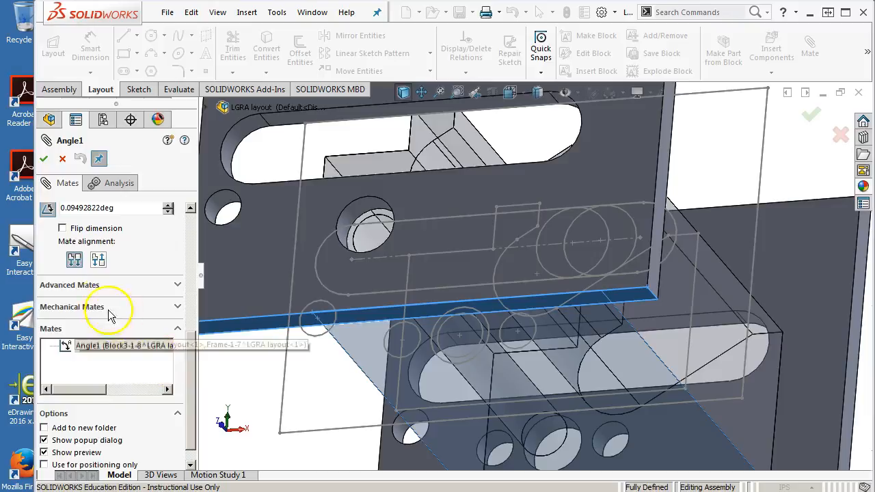
{"action": "left_click", "coordinate": [91, 287]}
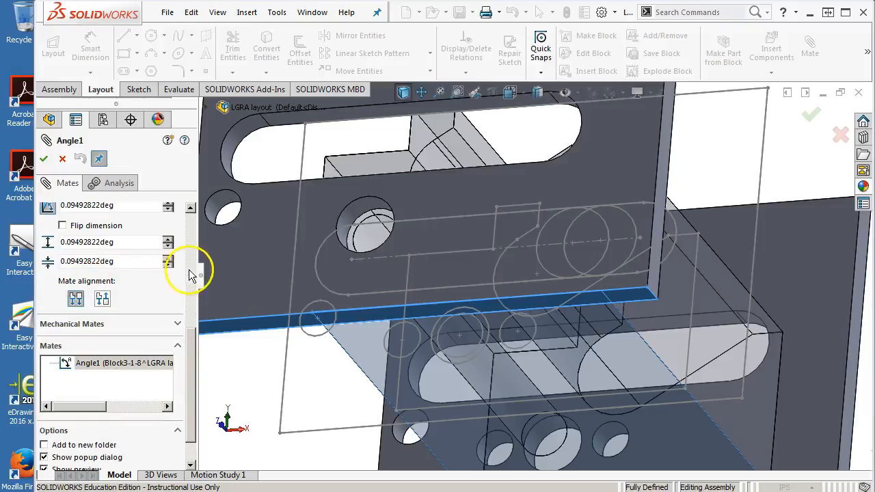
{"action": "left_click_drag", "start_coordinate": [192, 341], "coordinate": [190, 325]}
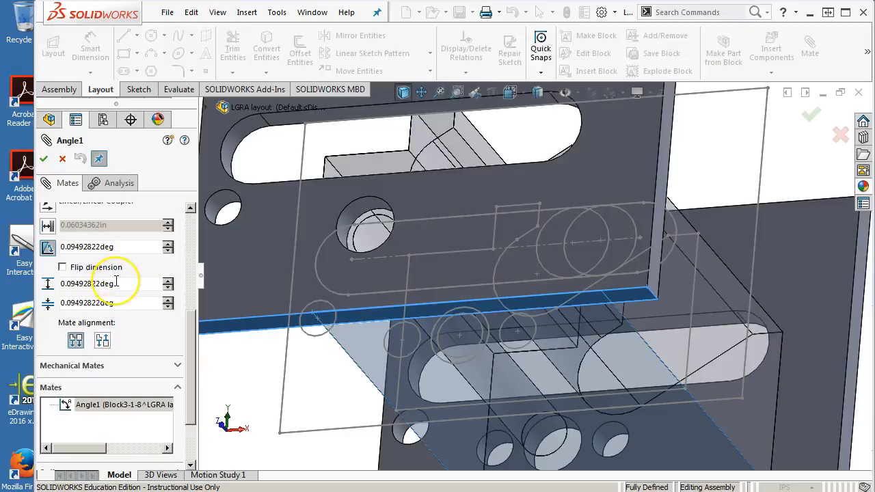
{"action": "type", "text": "90"}
{"action": "key", "text": "Return"}
{"action": "left_click", "coordinate": [61, 302]}
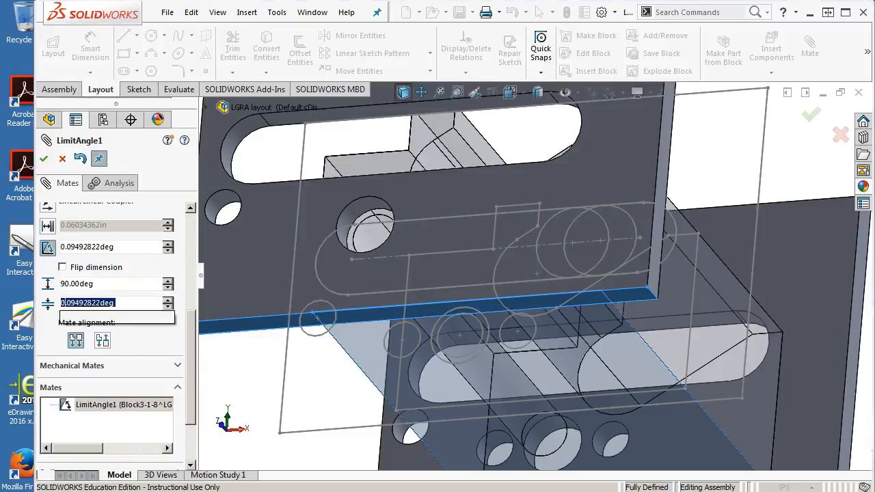
{"action": "type", "text": "0"}
{"action": "key", "text": "Return"}
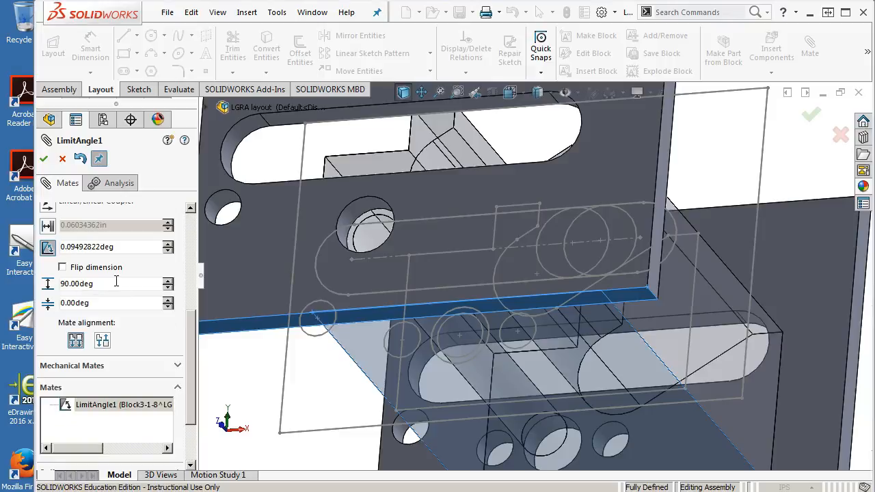
{"action": "left_click", "coordinate": [45, 160]}
{"action": "left_click", "coordinate": [45, 160]}
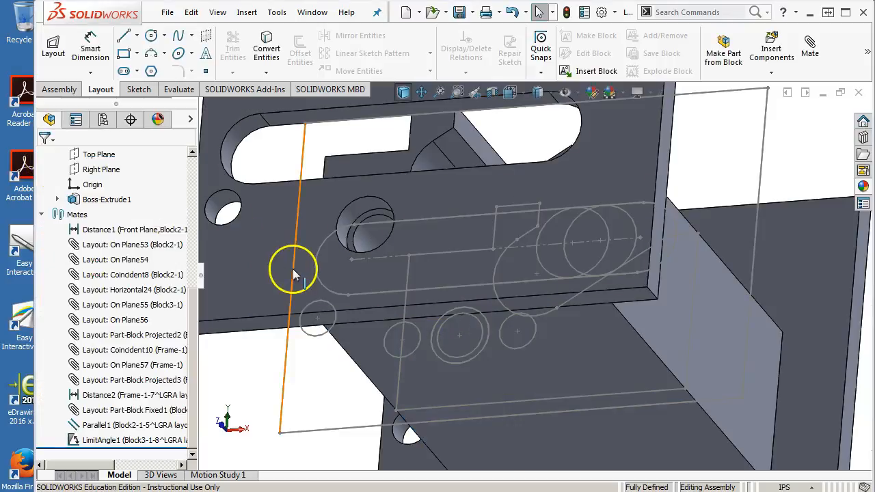
Step: Test the limited motion in the front view by moving the layout circle along the slot
{"action": "key", "text": "ctrl+1"}
{"action": "left_click", "coordinate": [481, 281]}
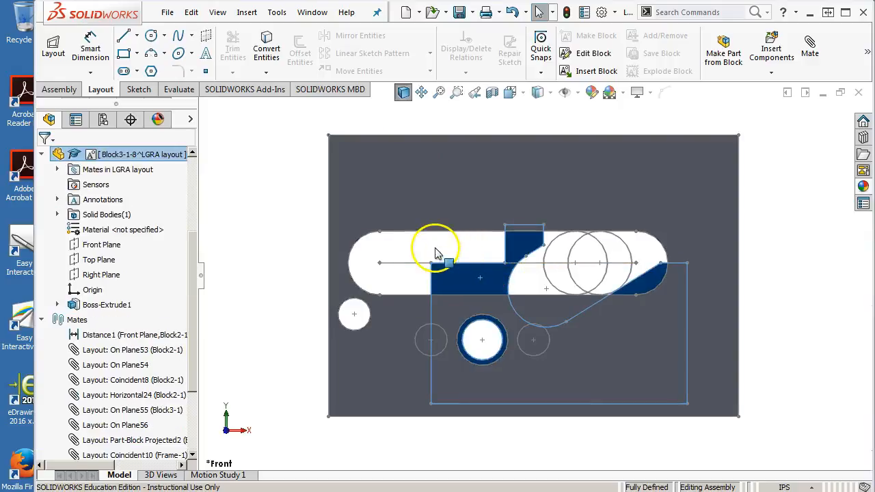
{"action": "left_click_drag", "start_coordinate": [632, 264], "coordinate": [553, 289]}
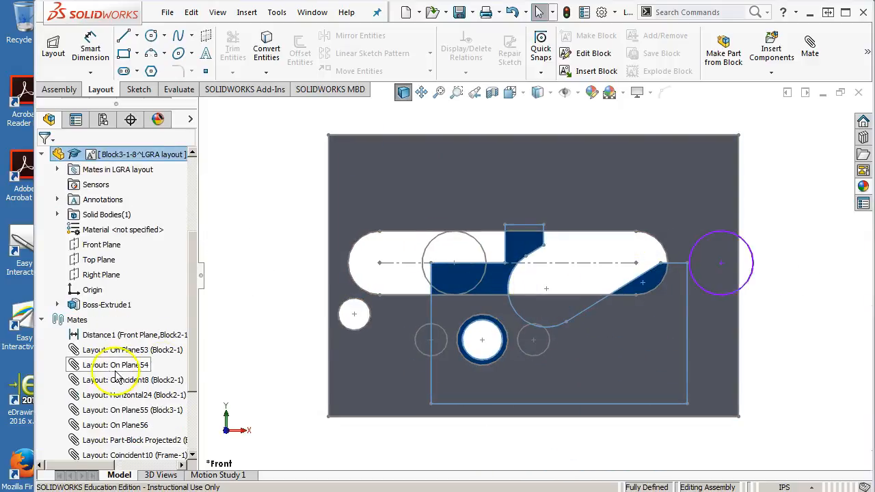
Step: Edit the limit angle mate of the Block3 part and flip its dimension direction
{"action": "left_click_drag", "start_coordinate": [195, 327], "coordinate": [199, 459]}
{"action": "left_click", "coordinate": [137, 440]}
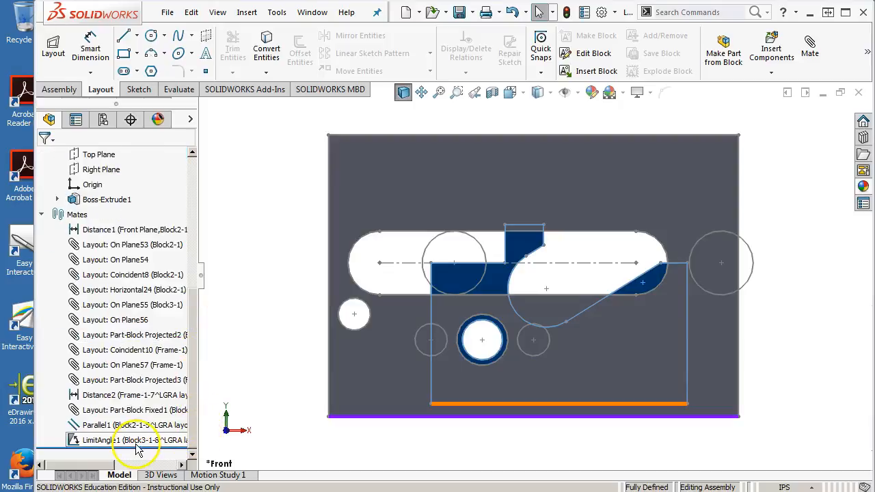
{"action": "right_click", "coordinate": [136, 440]}
{"action": "left_click", "coordinate": [146, 199]}
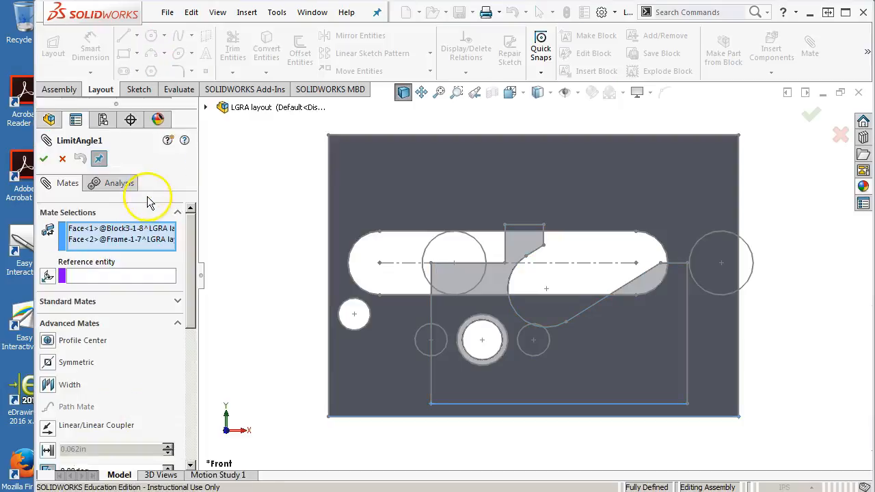
{"action": "left_click_drag", "start_coordinate": [194, 318], "coordinate": [194, 393]}
{"action": "left_click", "coordinate": [63, 324]}
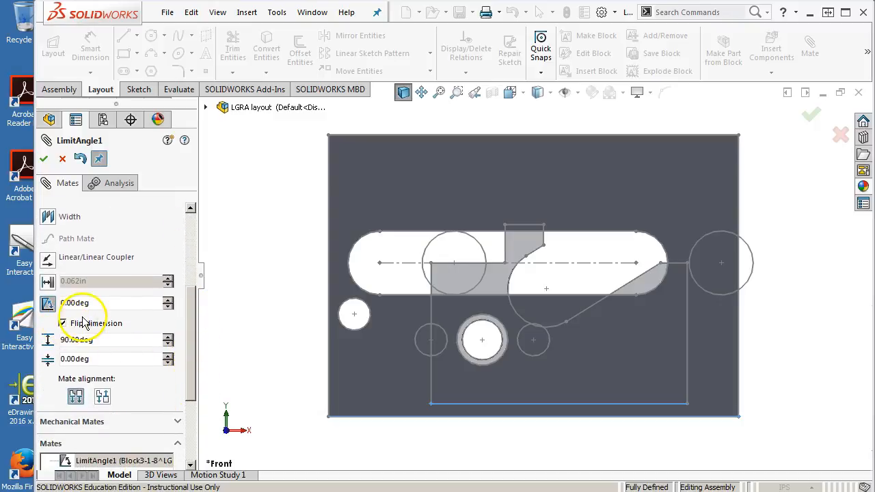
{"action": "left_click", "coordinate": [45, 159]}
Step: Move the Block3 part to test its rotation with the flipped limit angle, and finish the mate editing
{"action": "left_click_drag", "start_coordinate": [678, 319], "coordinate": [497, 305]}
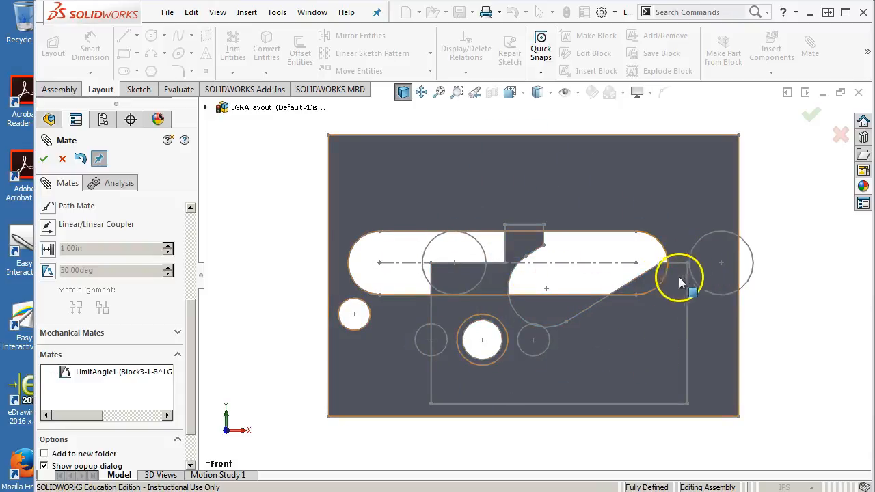
{"action": "left_click_drag", "start_coordinate": [525, 238], "coordinate": [449, 263]}
{"action": "left_click", "coordinate": [43, 158]}
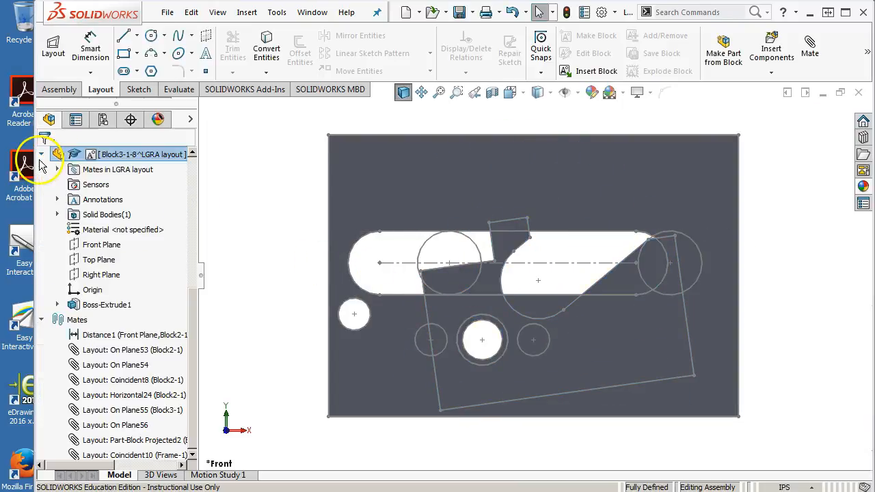
Step: In the layout, remove the tangent relation between the 0.31 in circle and Block3, and move the circle back inside the slot
{"action": "left_click_drag", "start_coordinate": [193, 294], "coordinate": [182, 161]}
{"action": "left_click", "coordinate": [52, 45]}
{"action": "scroll", "coordinate": [573, 259], "scroll_direction": "down", "scroll_amount": 3}
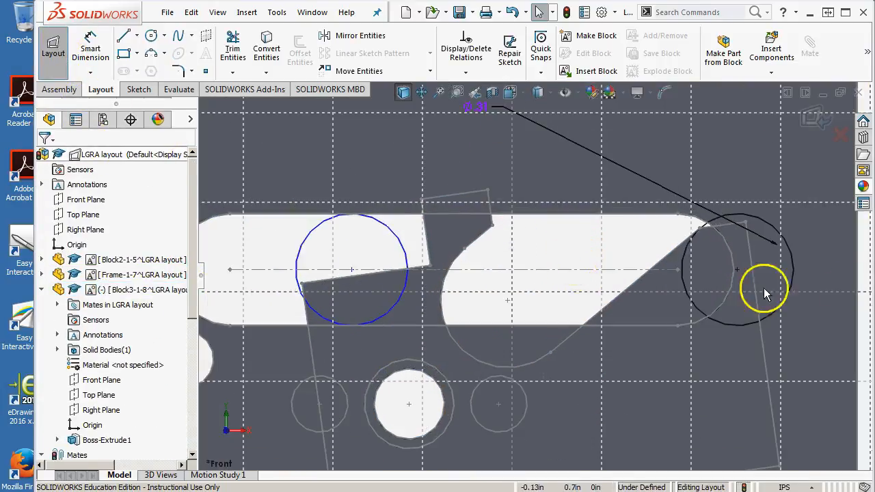
{"action": "scroll", "coordinate": [740, 276], "scroll_direction": "up", "scroll_amount": 3}
{"action": "scroll", "coordinate": [664, 279], "scroll_direction": "down", "scroll_amount": 3}
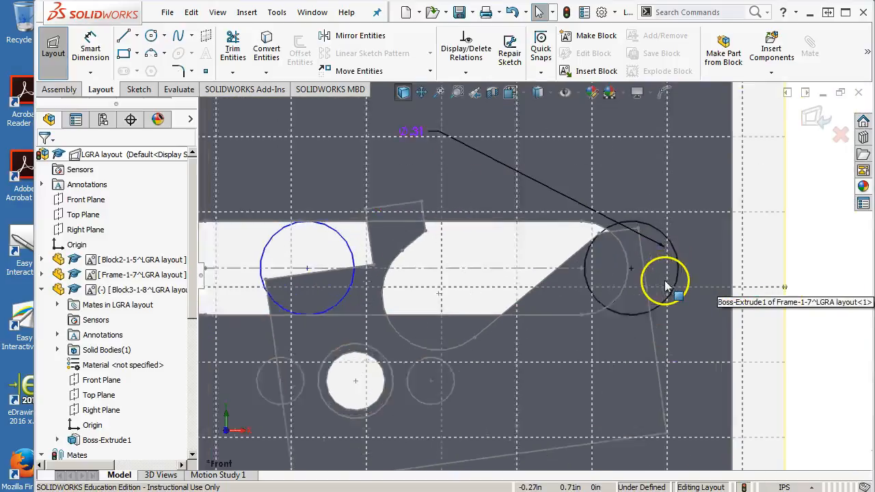
{"action": "left_click", "coordinate": [567, 287]}
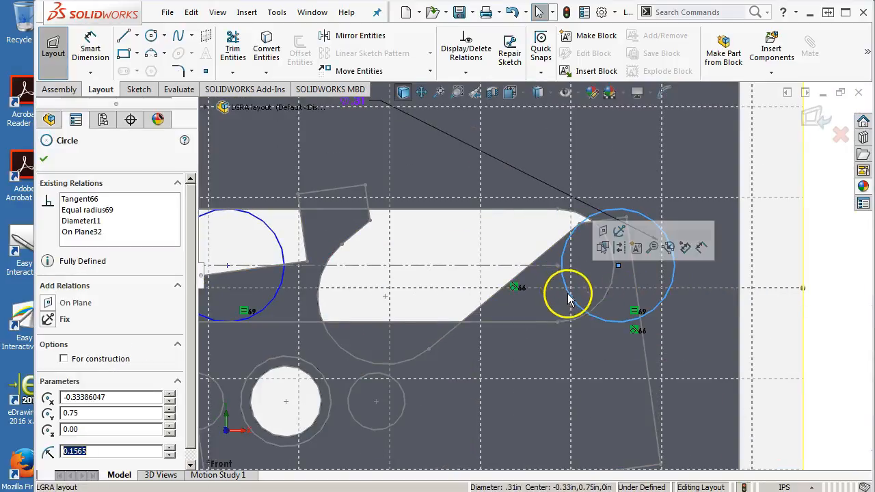
{"action": "left_click", "coordinate": [514, 288]}
{"action": "left_click_drag", "start_coordinate": [618, 265], "coordinate": [428, 265]}
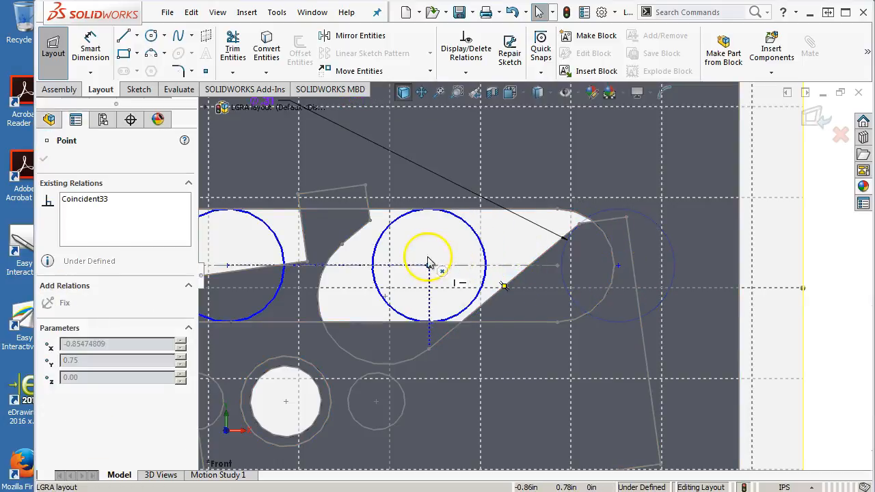
Step: Add a tangent relation between the 0.31 in circle and the long slanted edge of Block3
{"action": "left_click", "coordinate": [483, 274]}
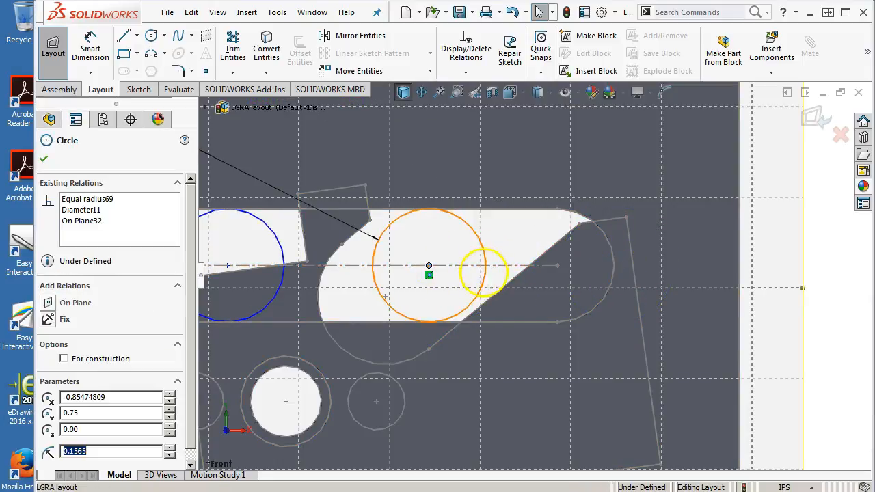
{"action": "left_click", "coordinate": [505, 287], "text": "ctrl"}
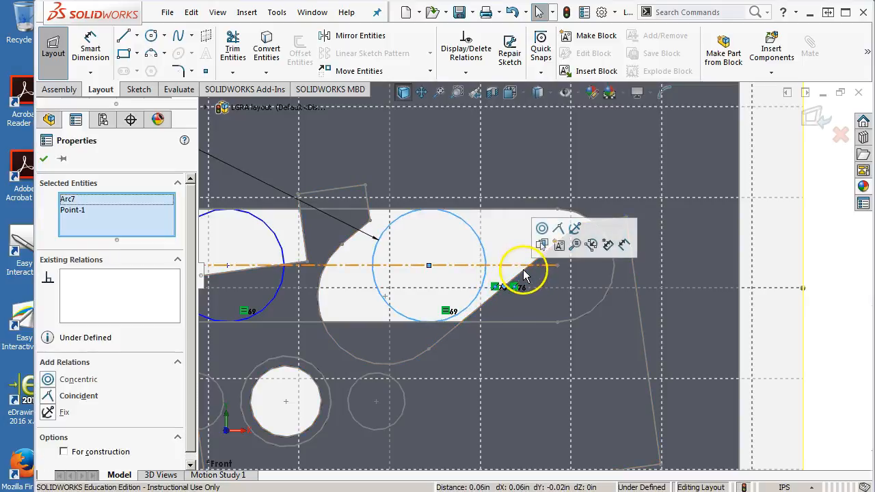
{"action": "left_click", "coordinate": [491, 278]}
{"action": "left_click", "coordinate": [487, 280], "text": "ctrl"}
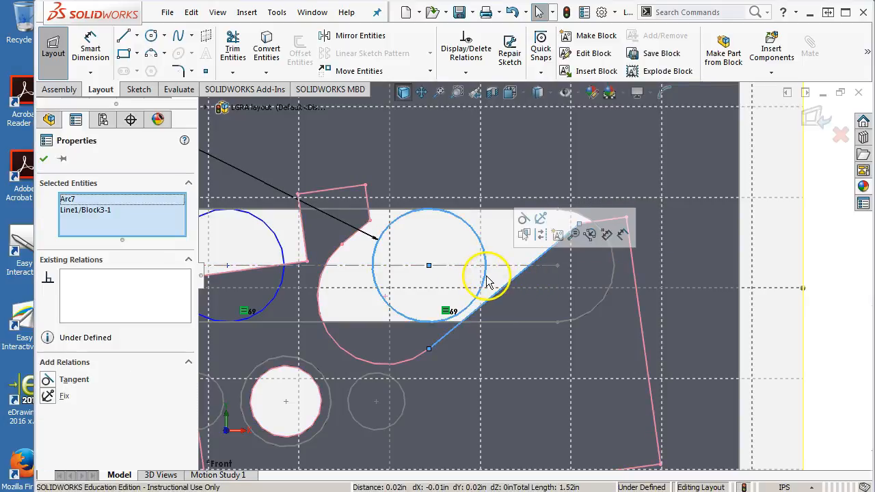
{"action": "scroll", "coordinate": [381, 274], "scroll_direction": "up", "scroll_amount": 1}
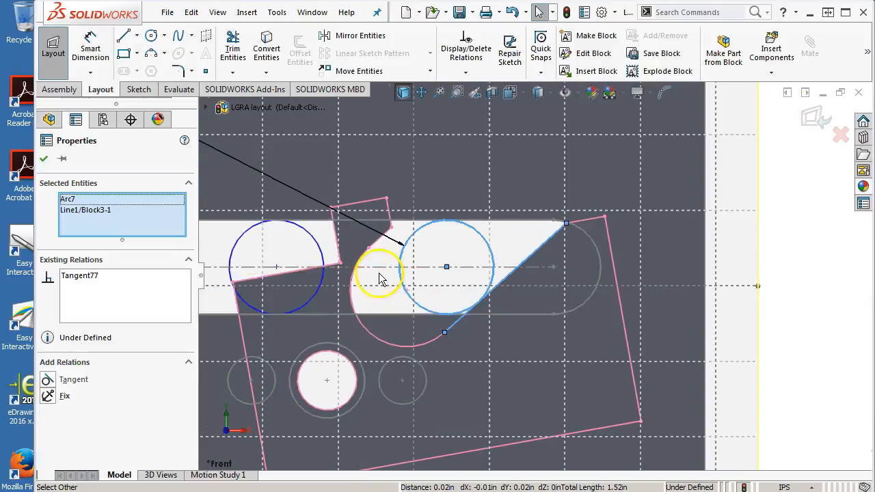
{"action": "left_click_drag", "start_coordinate": [276, 267], "coordinate": [296, 267]}
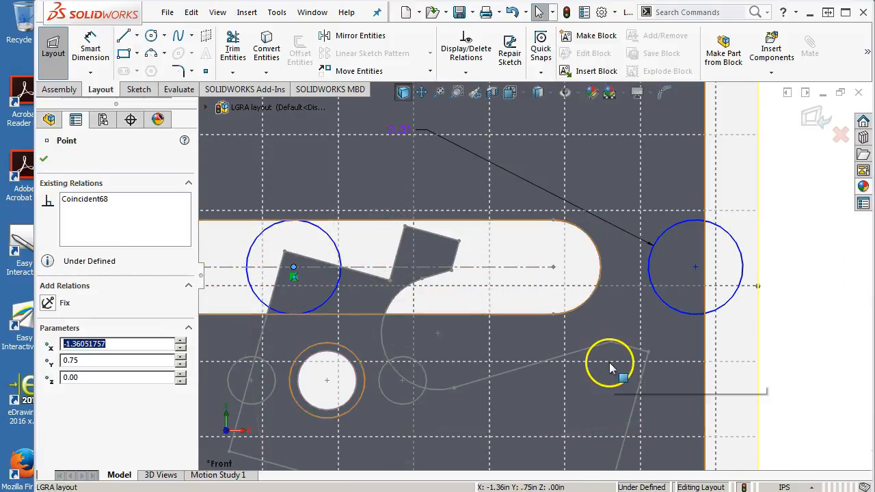
{"action": "key", "text": "ctrl+z"}
{"action": "left_click", "coordinate": [294, 246]}
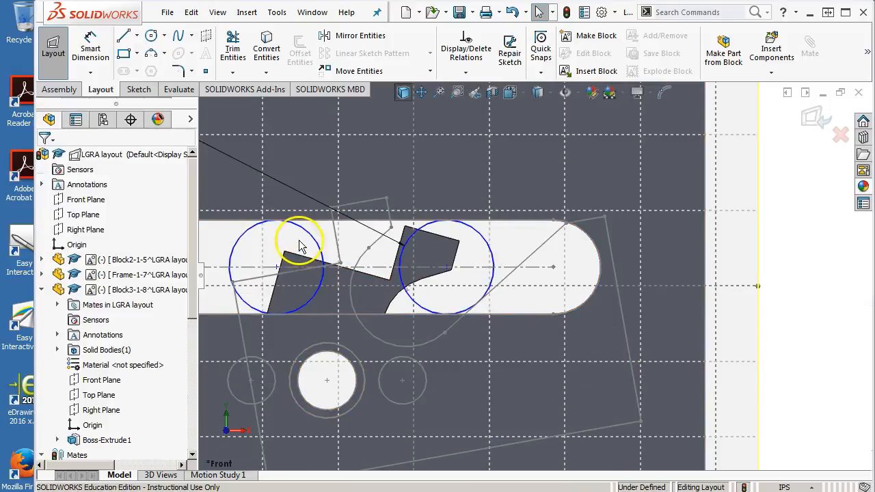
Step: Delete the second circle's tangent relation to Block3 and move the circle along the slot so it overlaps the 0.31 in circle
{"action": "left_click", "coordinate": [322, 250]}
{"action": "left_click", "coordinate": [303, 322]}
{"action": "key", "text": "Delete"}
{"action": "left_click_drag", "start_coordinate": [290, 268], "coordinate": [469, 283]}
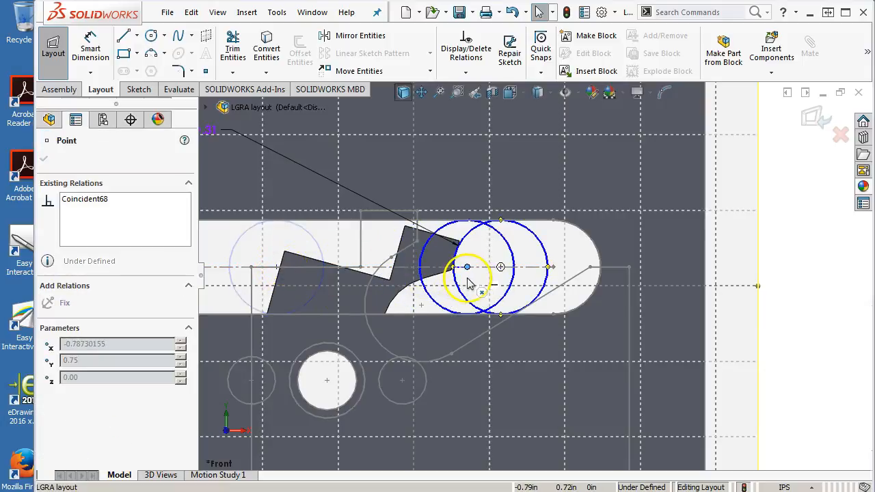
Step: Make the second circle tangent to the short slanted edge of Block3, and exit the layout
{"action": "left_click", "coordinate": [420, 292]}
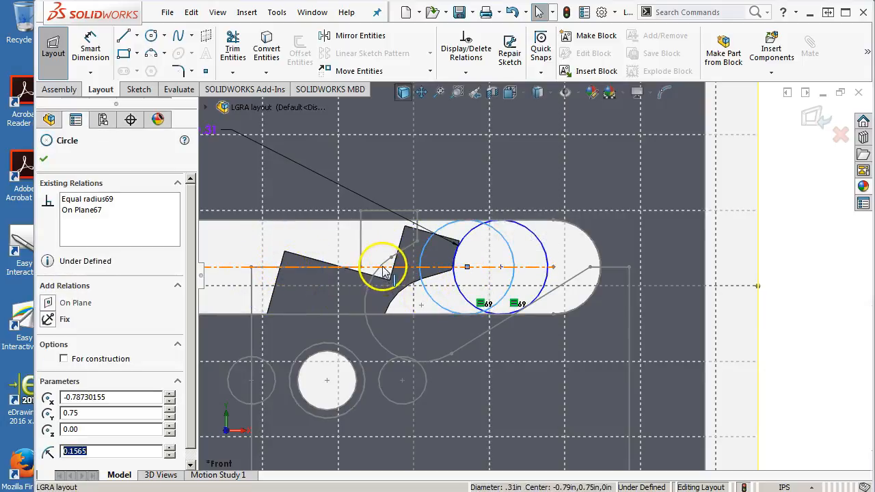
{"action": "left_click", "coordinate": [414, 246], "text": "ctrl"}
{"action": "left_click", "coordinate": [441, 198]}
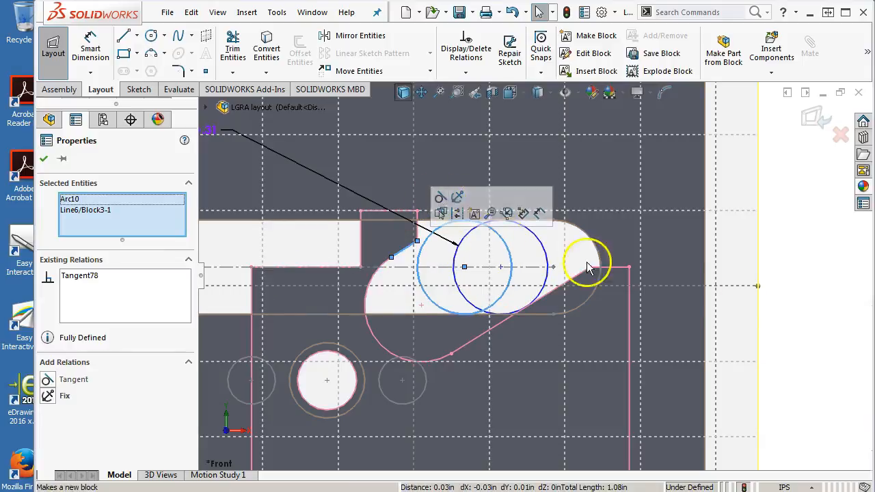
{"action": "left_click", "coordinate": [793, 280]}
{"action": "left_click", "coordinate": [810, 117]}
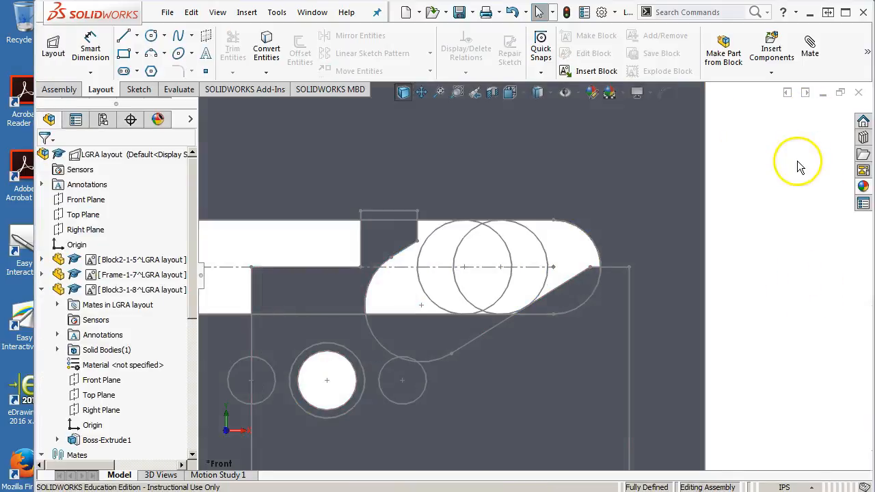
Step: Rotate the Block3 part in the front view to test its motion together with the tangent circles in the slot
{"action": "left_click_drag", "start_coordinate": [574, 292], "coordinate": [512, 222]}
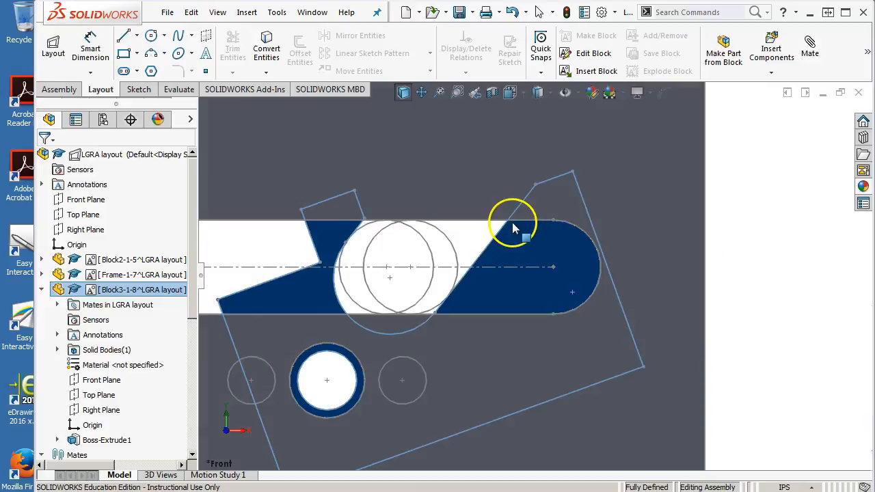
{"action": "scroll", "coordinate": [534, 270], "scroll_direction": "up", "scroll_amount": 4}
{"action": "left_click_drag", "start_coordinate": [507, 263], "coordinate": [457, 265]}
{"action": "scroll", "coordinate": [441, 390], "scroll_direction": "down", "scroll_amount": 4}
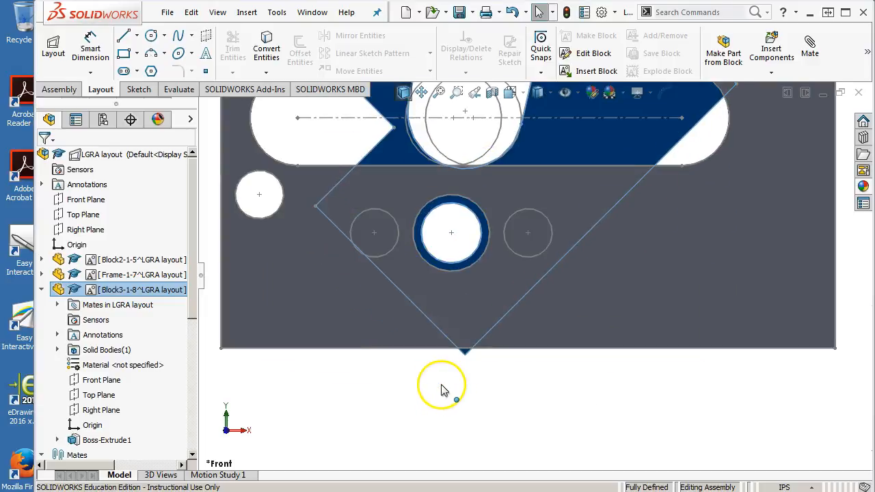
{"action": "scroll", "coordinate": [611, 372], "scroll_direction": "up", "scroll_amount": 5}
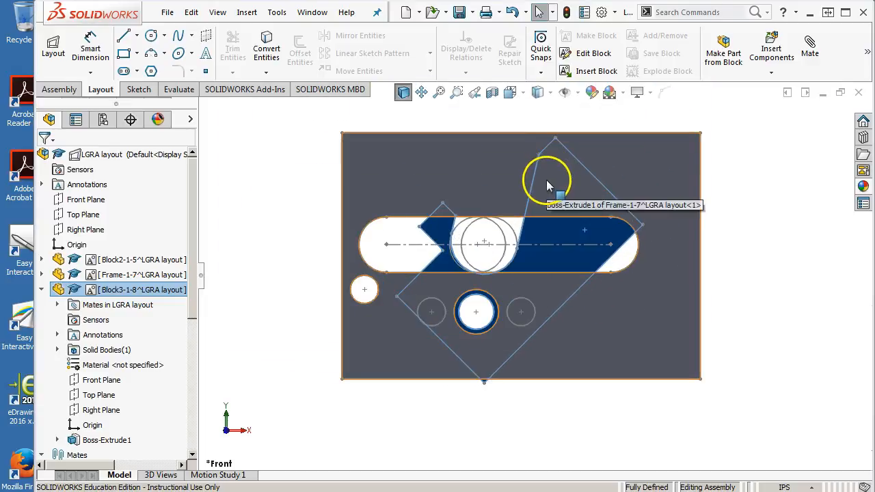
{"action": "left_click", "coordinate": [771, 237]}
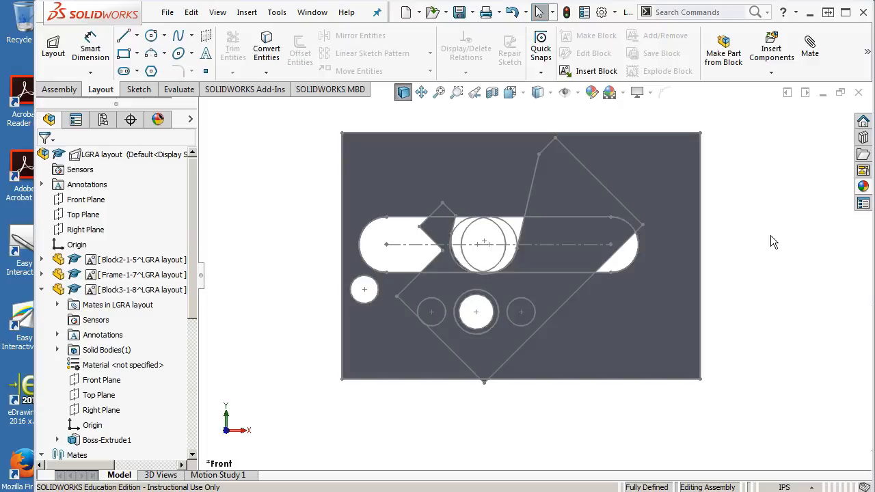
Step: Collapse the Block3 part and the mates in the feature tree, and review the commands available for the Block2 part
{"action": "left_click", "coordinate": [41, 290]}
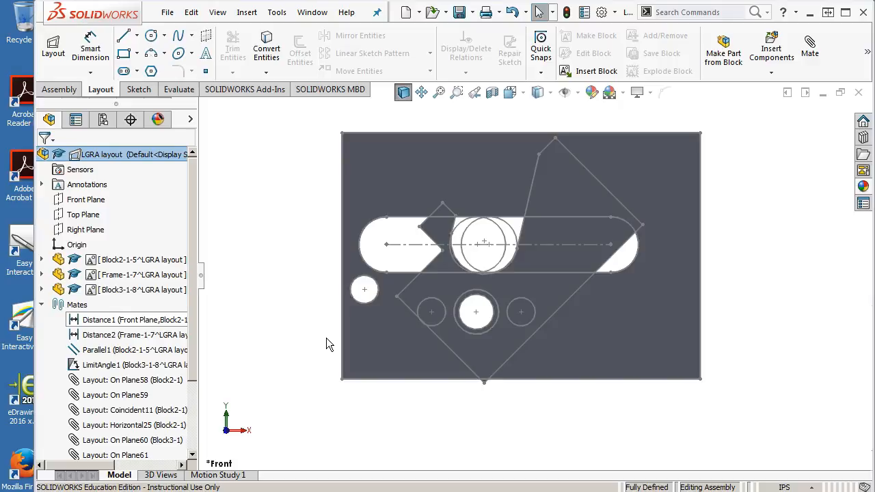
{"action": "left_click", "coordinate": [42, 305]}
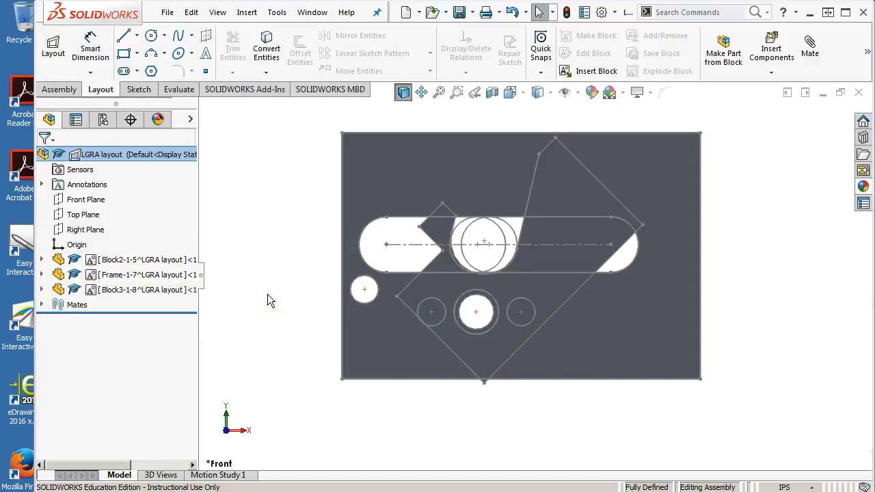
{"action": "right_click", "coordinate": [123, 265]}
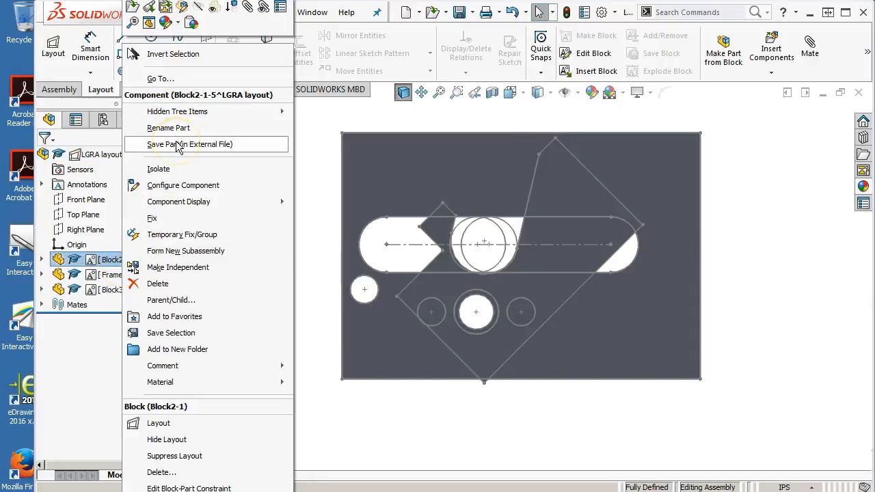
{"action": "left_click", "coordinate": [319, 208]}
{"action": "middle_click_drag", "start_coordinate": [304, 214], "coordinate": [278, 295]}
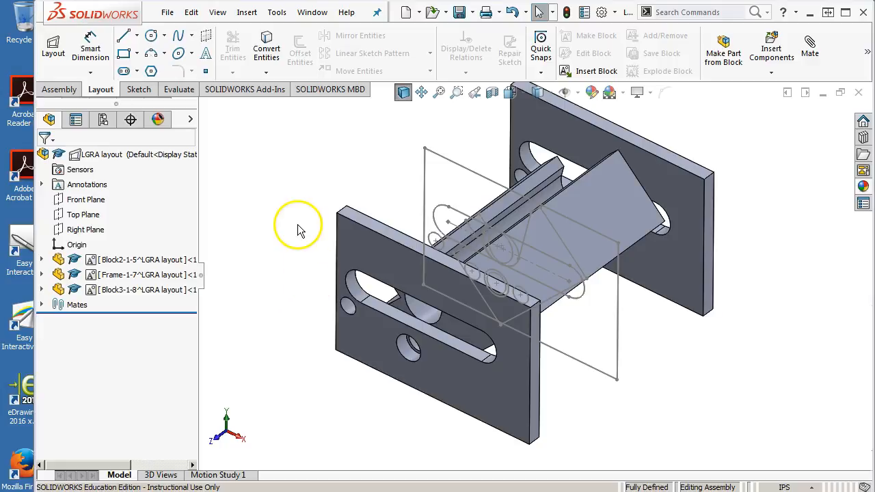
Step: Close the LGRA layout assembly, saving all modified documents with the virtual components stored internally
{"action": "left_click", "coordinate": [858, 92]}
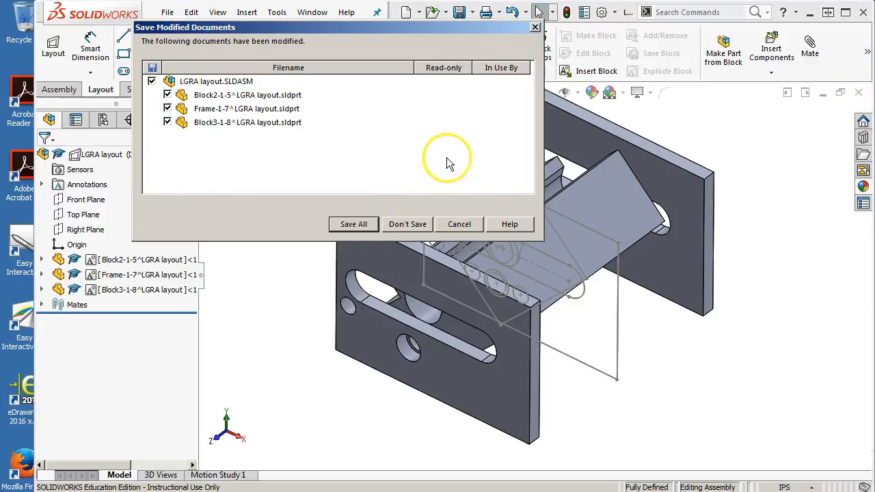
{"action": "left_click", "coordinate": [354, 225]}
{"action": "left_click", "coordinate": [431, 220]}
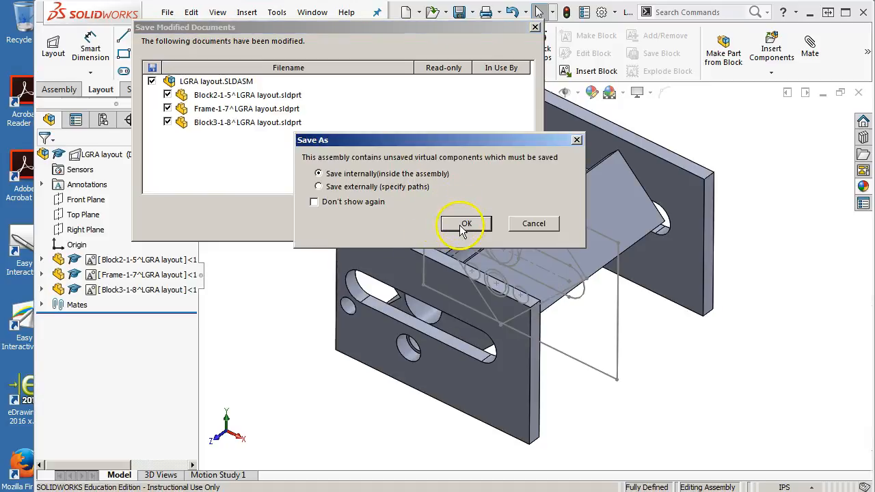
{"action": "left_click", "coordinate": [463, 229]}
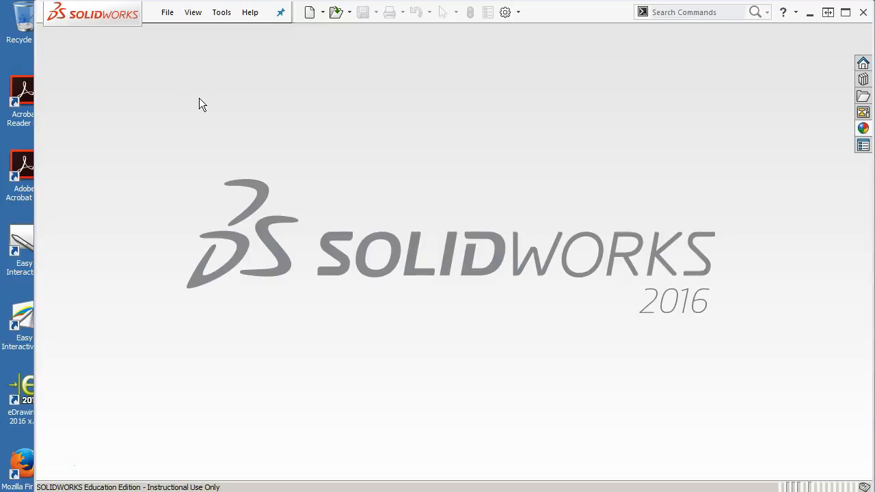
Step: Open the recent Landing Gear Retract Assy.SLDASM assembly and rebuild it
{"action": "left_click", "coordinate": [167, 12]}
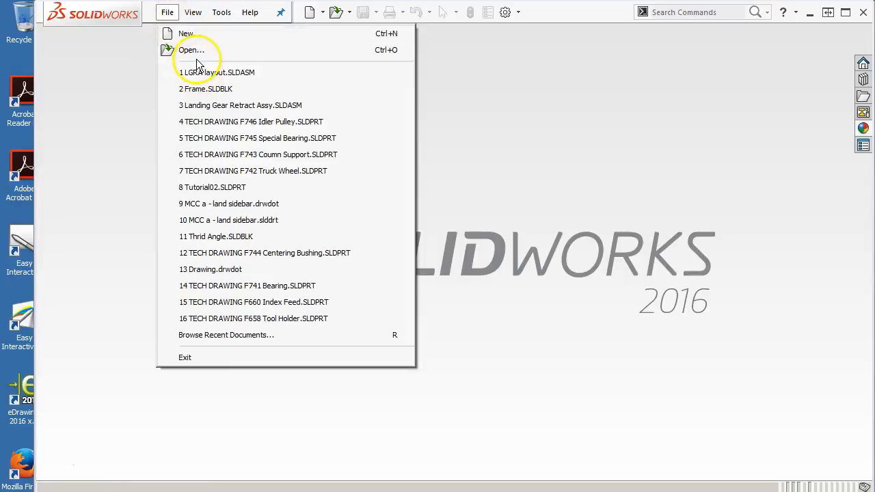
{"action": "mouse_move", "coordinate": [201, 74]}
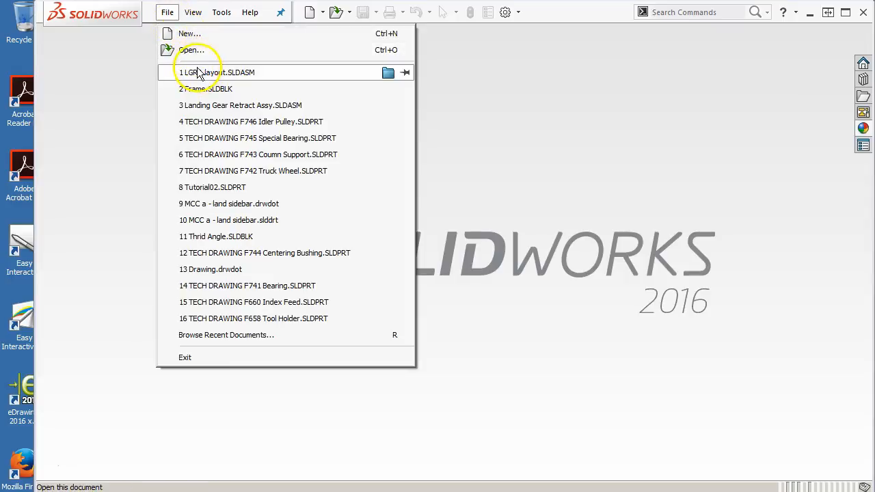
{"action": "left_click", "coordinate": [207, 105]}
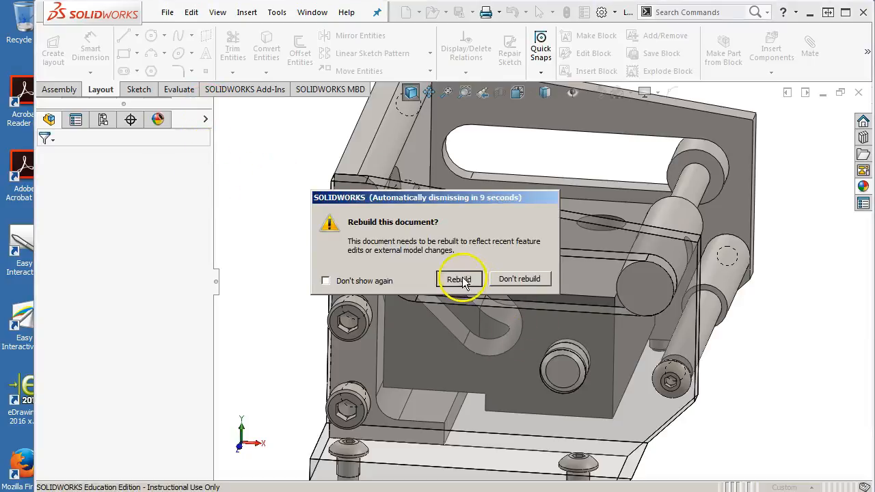
{"action": "left_click", "coordinate": [459, 279]}
Step: Move the 07 Slide Pin along the side frame slots to test the mechanism, and try to move the 08 Center Block
{"action": "middle_click_drag", "start_coordinate": [301, 230], "coordinate": [277, 252]}
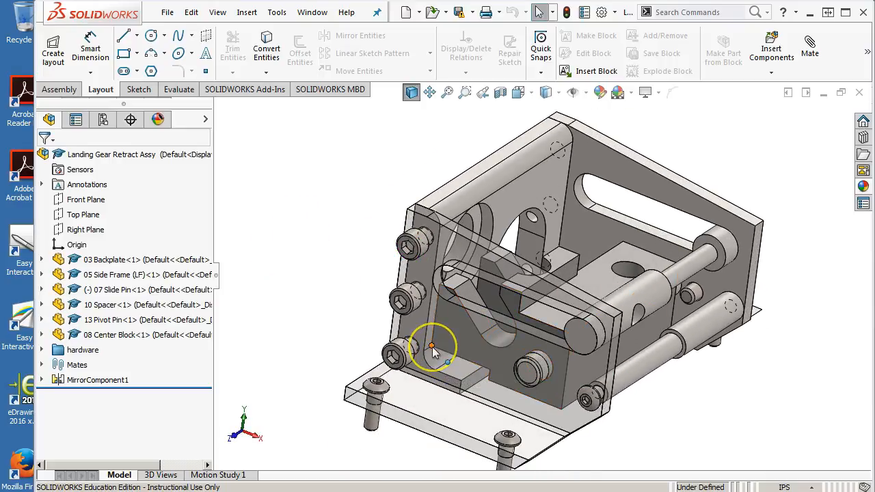
{"action": "mouse_move", "coordinate": [449, 335]}
{"action": "middle_mouse_down"}
{"action": "mouse_move", "coordinate": [445, 316]}
{"action": "mouse_move", "coordinate": [433, 328]}
{"action": "mouse_move", "coordinate": [442, 348]}
{"action": "middle_mouse_up"}
{"action": "mouse_move", "coordinate": [628, 294]}
{"action": "left_mouse_down"}
{"action": "mouse_move", "coordinate": [559, 236]}
{"action": "mouse_move", "coordinate": [641, 288]}
{"action": "left_mouse_up"}
{"action": "middle_click_drag", "start_coordinate": [650, 278], "coordinate": [674, 360]}
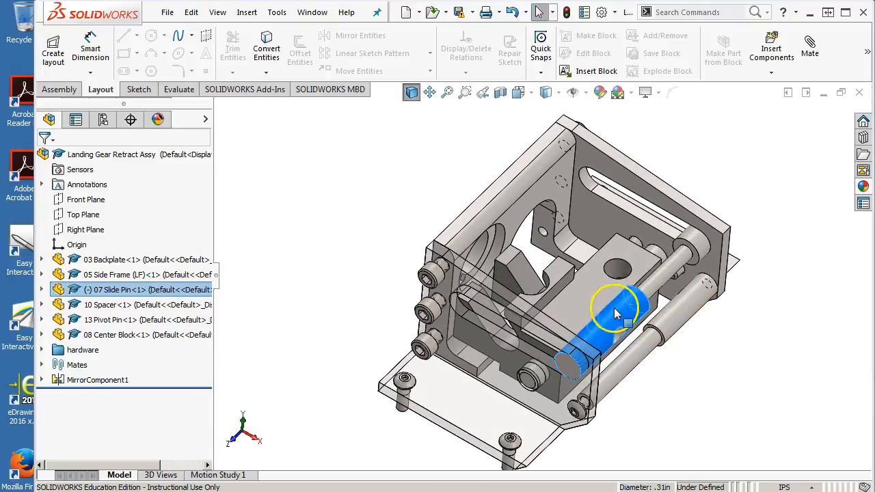
{"action": "mouse_move", "coordinate": [590, 286]}
{"action": "left_mouse_down"}
{"action": "mouse_move", "coordinate": [637, 326]}
{"action": "mouse_move", "coordinate": [581, 275]}
{"action": "left_mouse_up"}
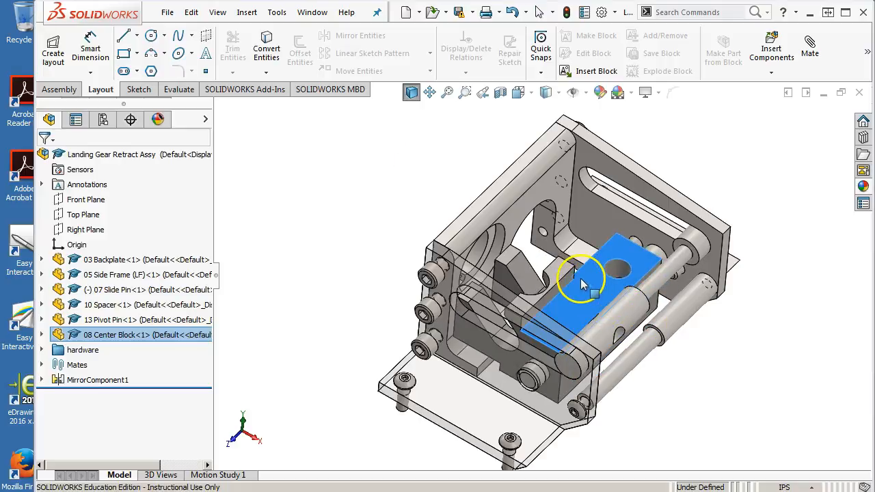
{"action": "left_click", "coordinate": [181, 93]}
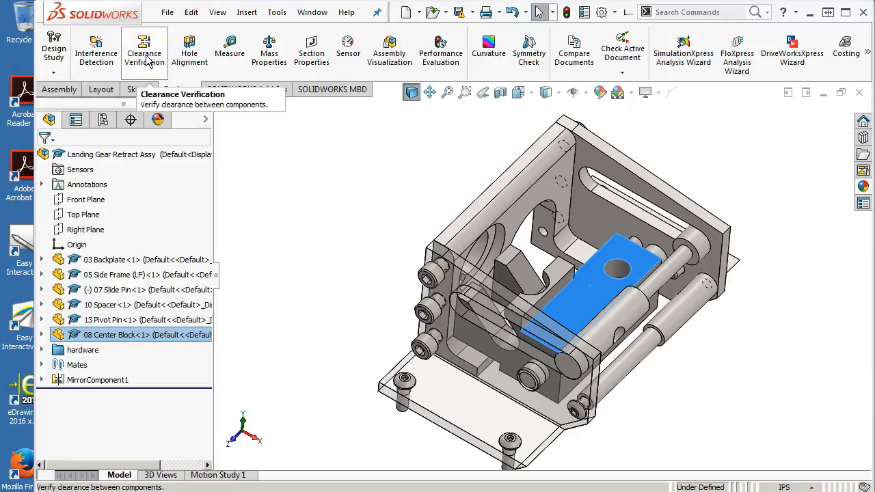
{"action": "left_click", "coordinate": [96, 53]}
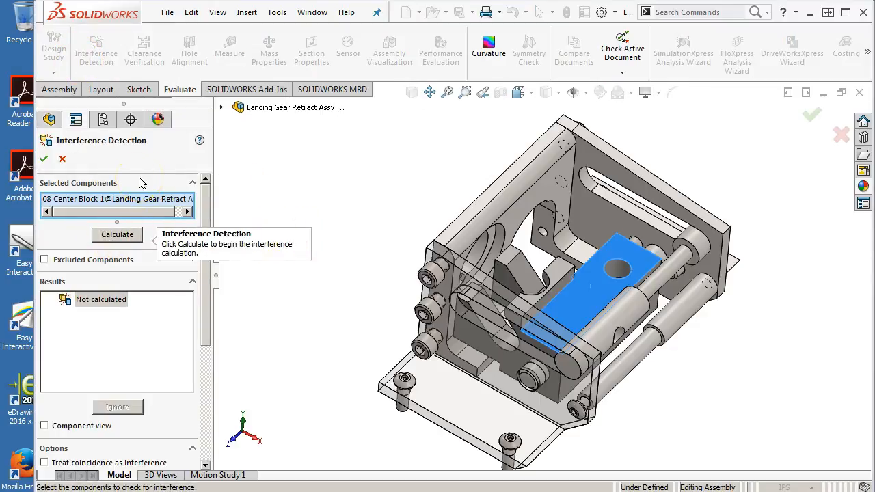
{"action": "left_click", "coordinate": [64, 160]}
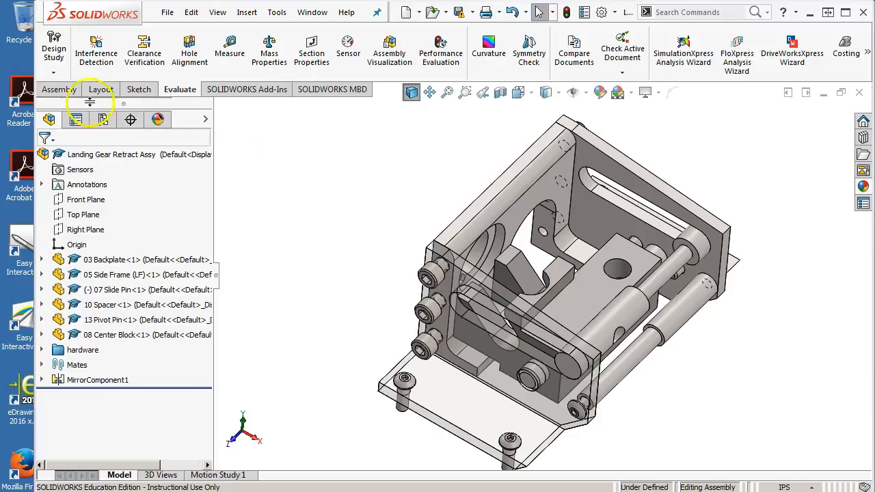
Step: Set Move Component to use collision detection between only the 08 Center Block and the 03 Backplate
{"action": "left_click", "coordinate": [63, 93]}
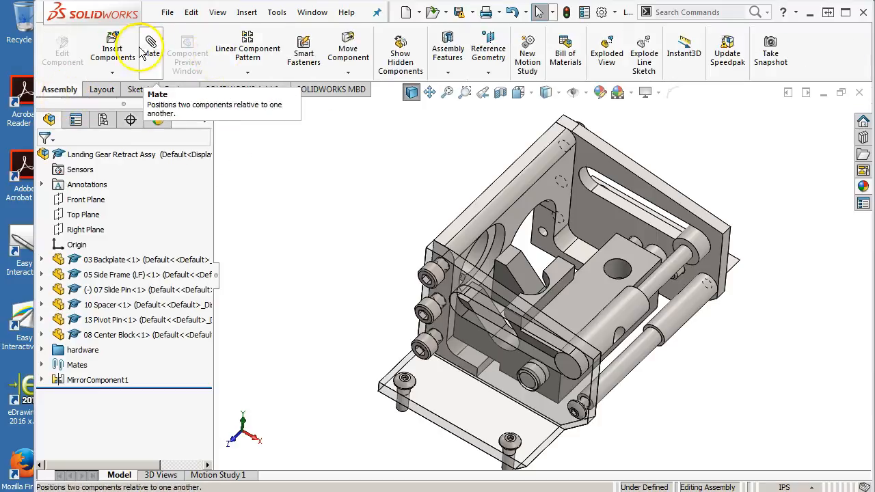
{"action": "left_click", "coordinate": [345, 55]}
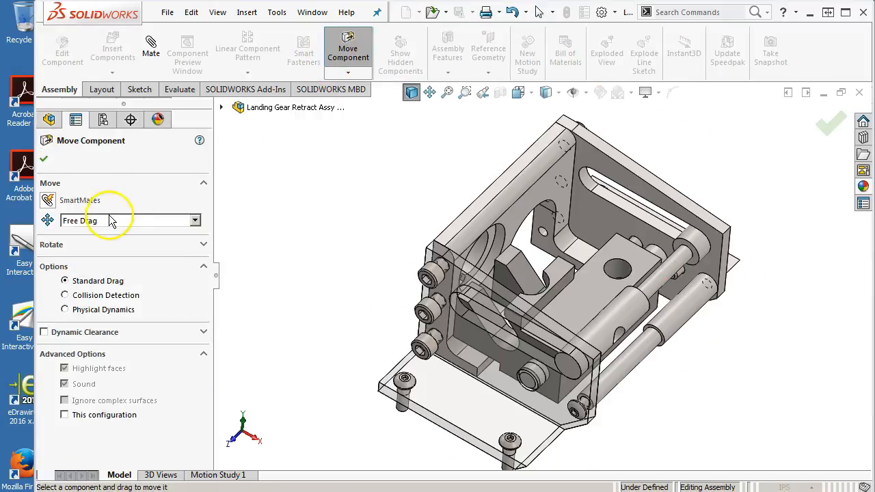
{"action": "left_click", "coordinate": [95, 298]}
{"action": "scroll", "coordinate": [209, 315], "scroll_direction": "down", "scroll_amount": 1}
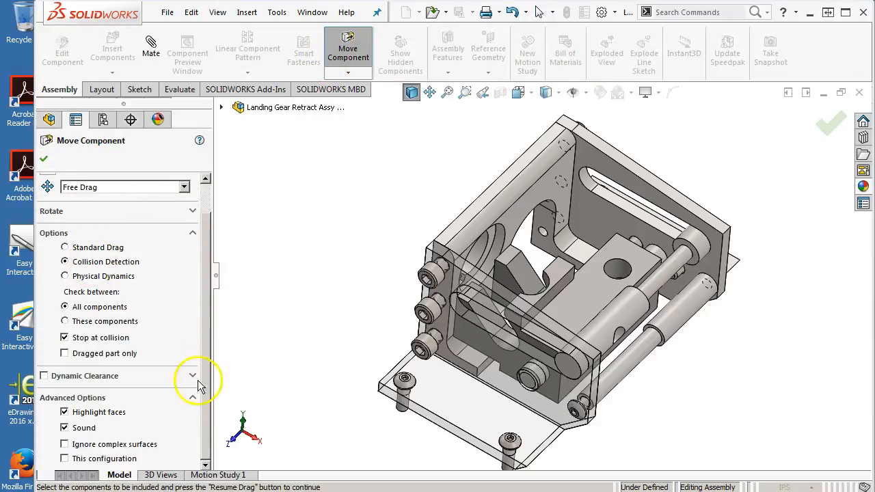
{"action": "left_click", "coordinate": [84, 326]}
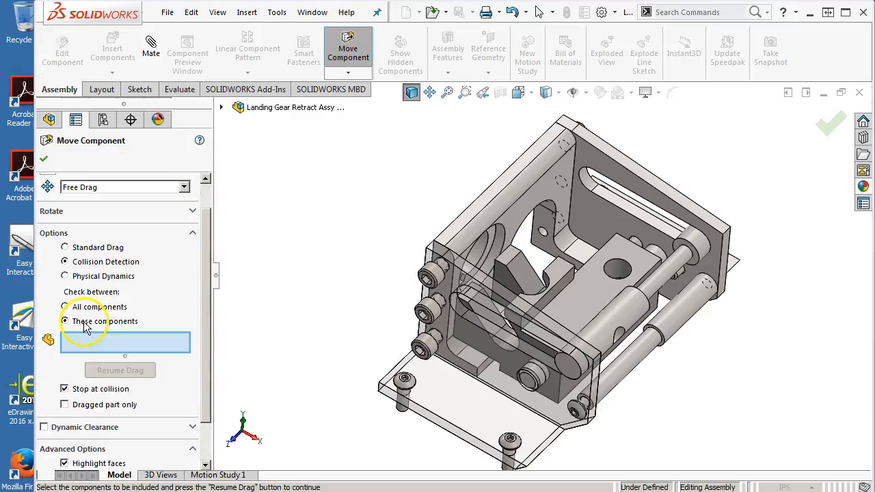
{"action": "left_click", "coordinate": [596, 288]}
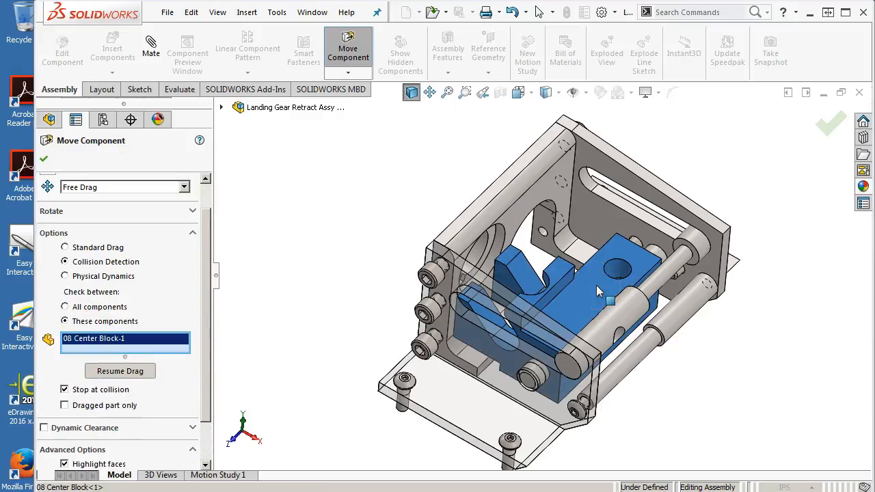
{"action": "left_click", "coordinate": [518, 215]}
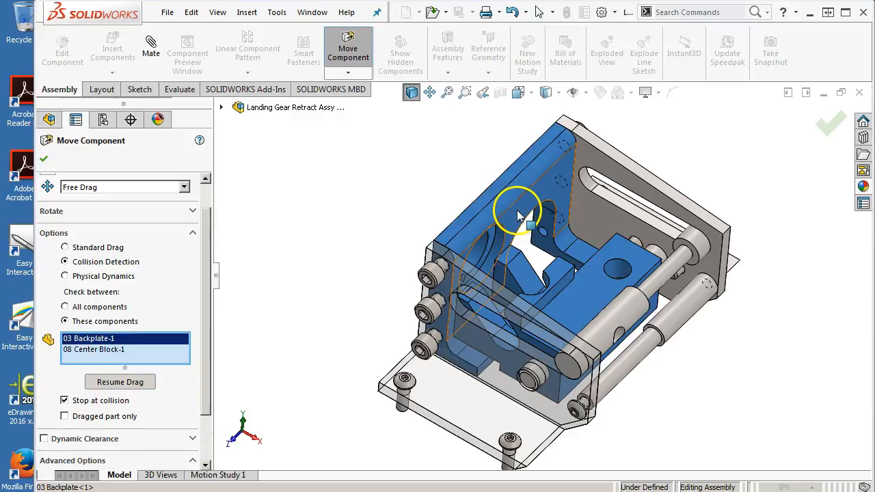
Step: Swing the 08 Center Block toward the 03 Backplate with stop at collision active to test its travel, and close Move Component
{"action": "left_click", "coordinate": [113, 381]}
{"action": "left_click", "coordinate": [571, 275]}
{"action": "left_click_drag", "start_coordinate": [572, 275], "coordinate": [499, 340]}
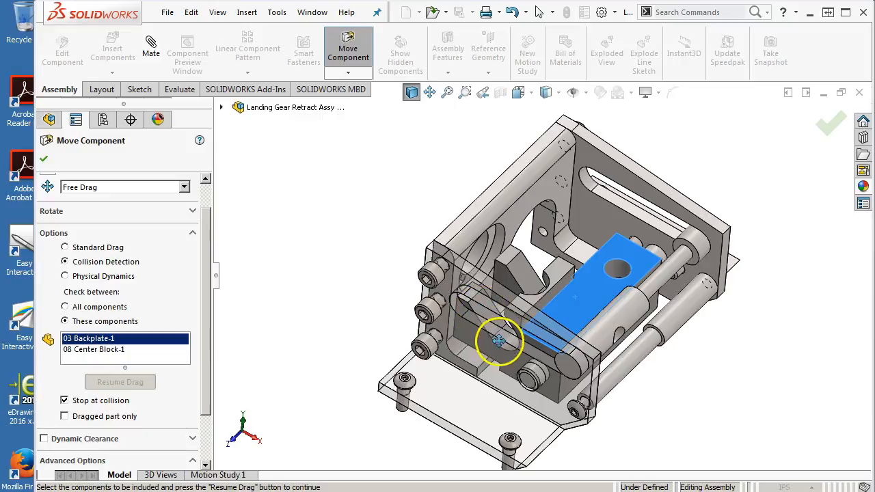
{"action": "middle_click_drag", "start_coordinate": [471, 308], "coordinate": [491, 227]}
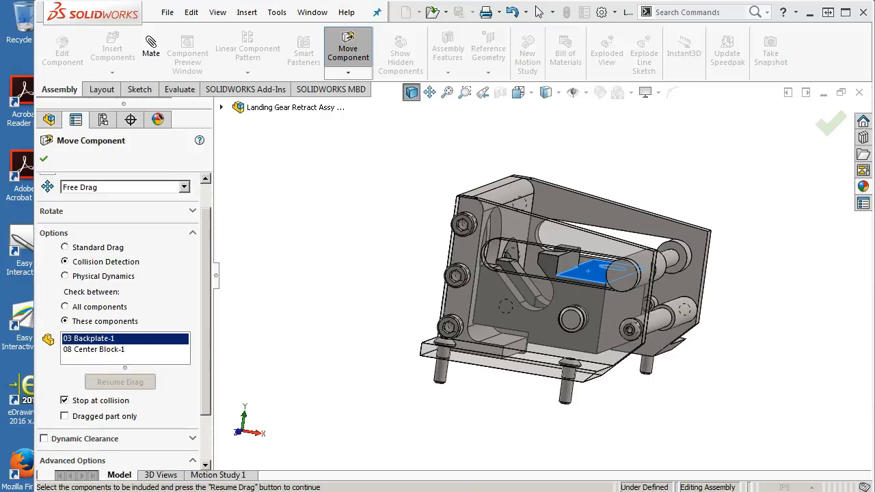
{"action": "left_click", "coordinate": [42, 156]}
Step: Set the radius of the 03 Backplate's Fillet2 to 0.5 in and rebuild the assembly
{"action": "left_click", "coordinate": [519, 196]}
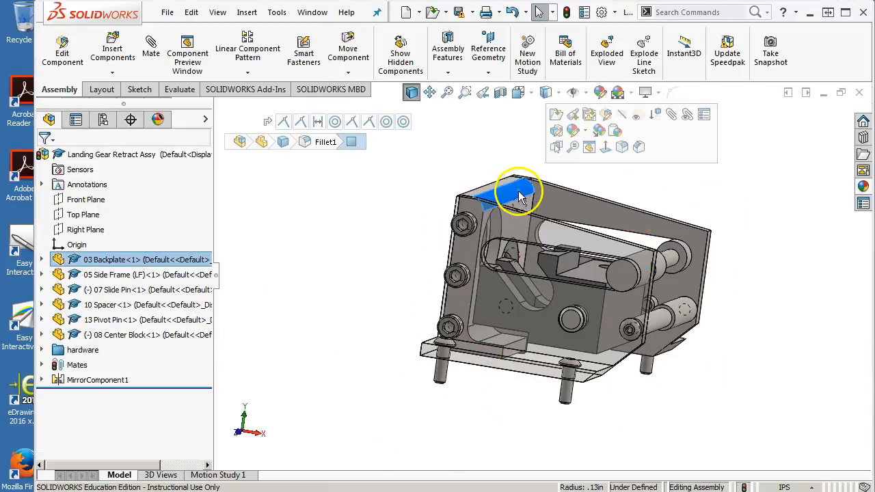
{"action": "left_click", "coordinate": [42, 260]}
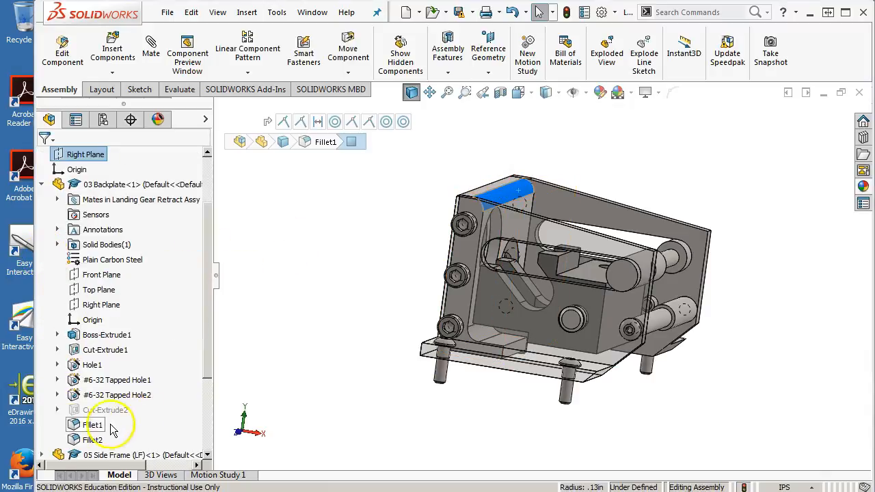
{"action": "left_click", "coordinate": [74, 425]}
{"action": "left_click", "coordinate": [85, 440]}
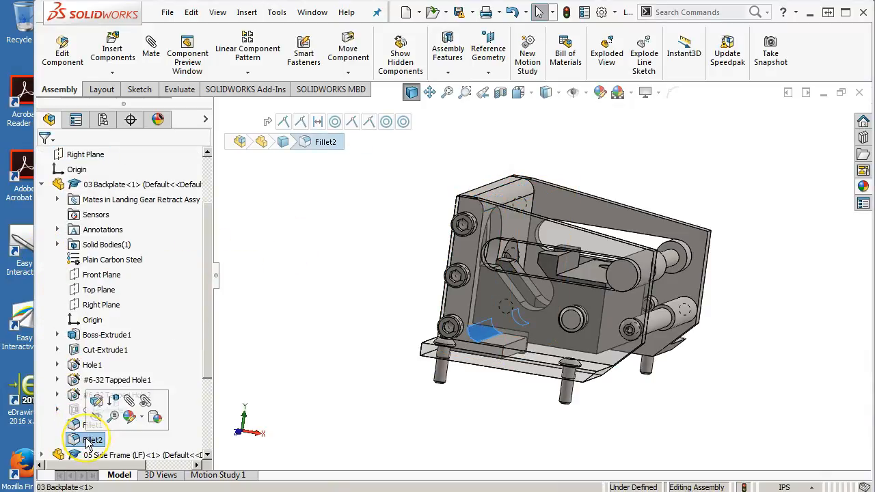
{"action": "left_click", "coordinate": [509, 321]}
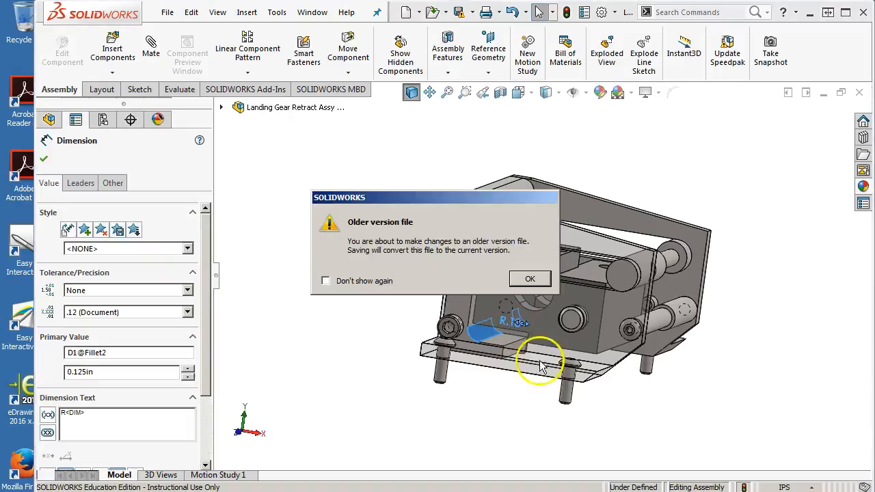
{"action": "left_click", "coordinate": [529, 277]}
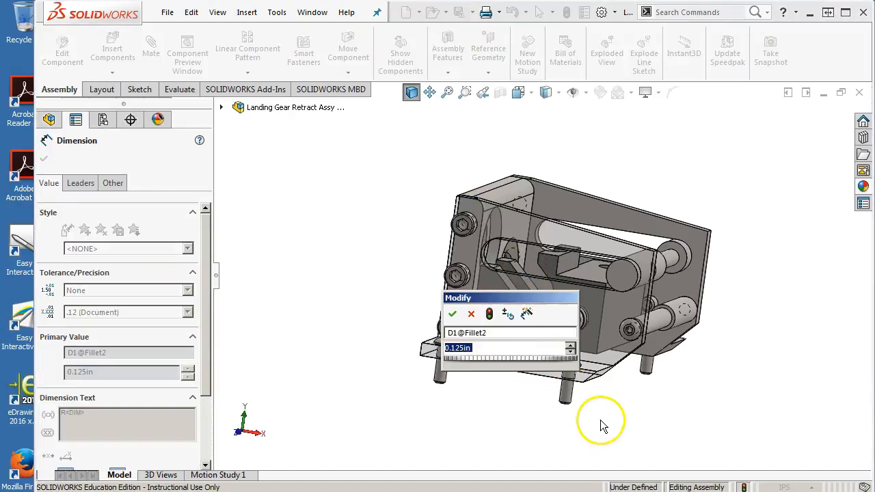
{"action": "type", "text": "0.5"}
{"action": "key", "text": "Return"}
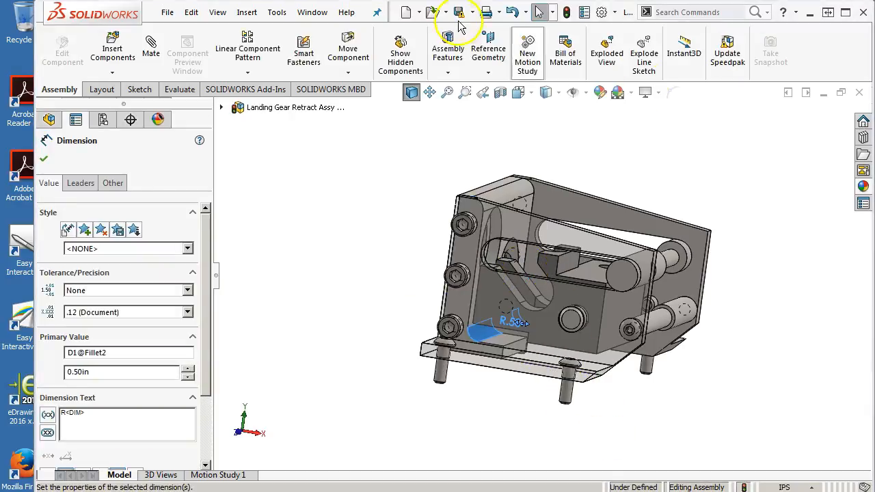
{"action": "left_click", "coordinate": [566, 12]}
Step: Swing the 08 Center Block on its pivot so its forked end lifts away from the backplate's base
{"action": "left_click", "coordinate": [540, 157]}
{"action": "middle_click_drag", "start_coordinate": [541, 157], "coordinate": [596, 191]}
{"action": "left_click_drag", "start_coordinate": [596, 282], "coordinate": [609, 290]}
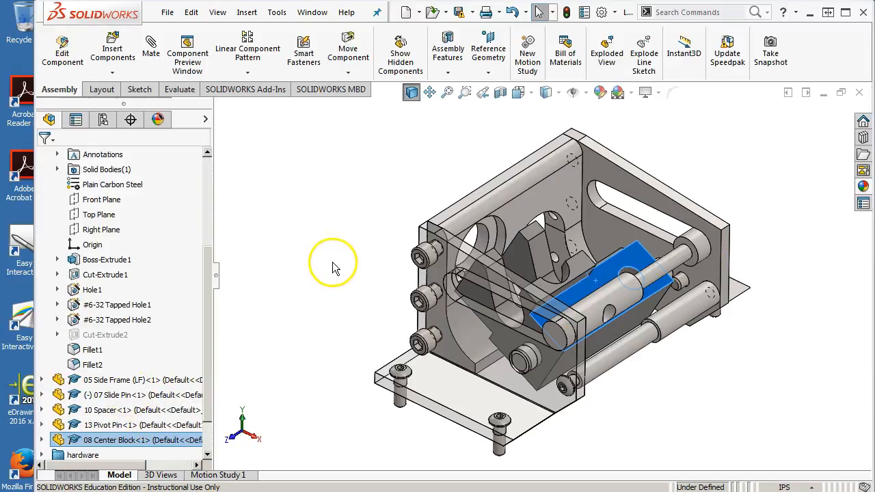
Step: Check for collisions between the 08 Center Block and the 03 Backplate while swinging the block down toward the enlarged fillet
{"action": "left_click", "coordinate": [341, 50]}
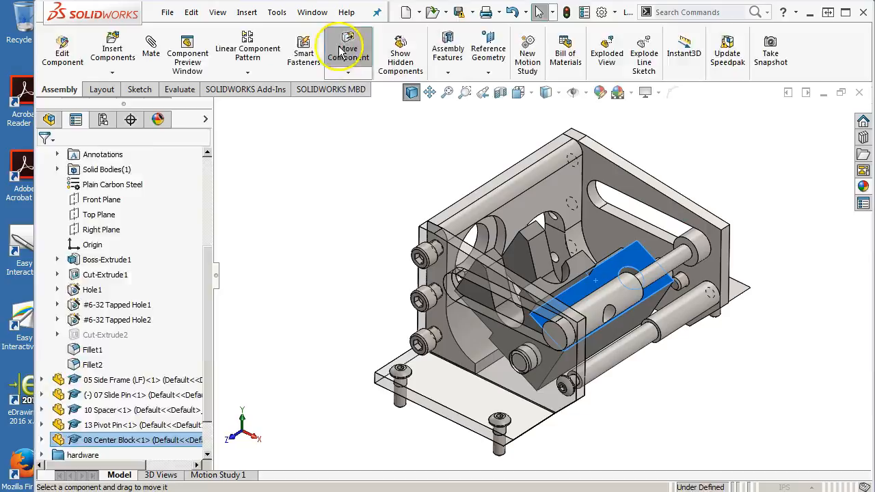
{"action": "left_click", "coordinate": [102, 296]}
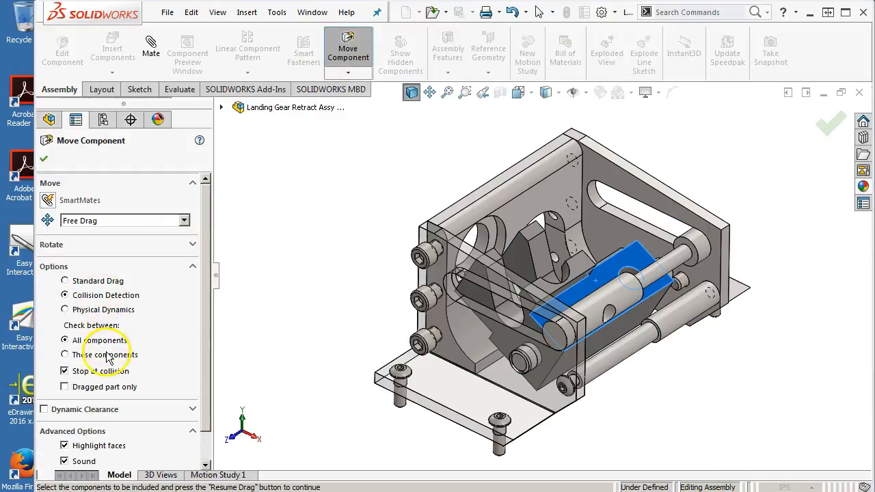
{"action": "left_click", "coordinate": [107, 354]}
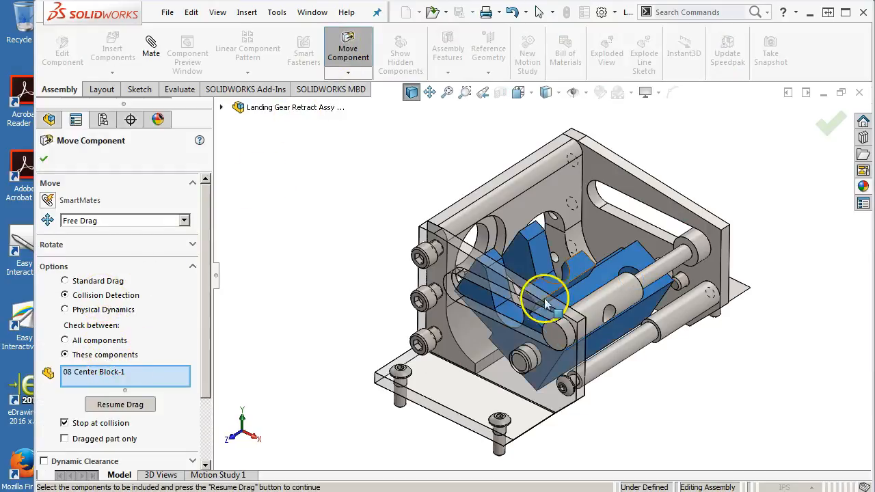
{"action": "left_click", "coordinate": [452, 330]}
{"action": "left_click", "coordinate": [140, 415]}
{"action": "left_click_drag", "start_coordinate": [511, 309], "coordinate": [515, 263]}
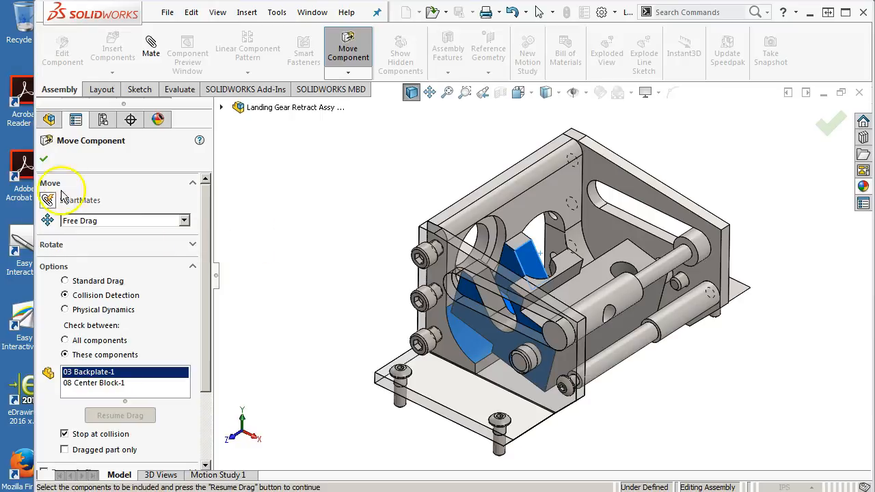
{"action": "left_click", "coordinate": [43, 159]}
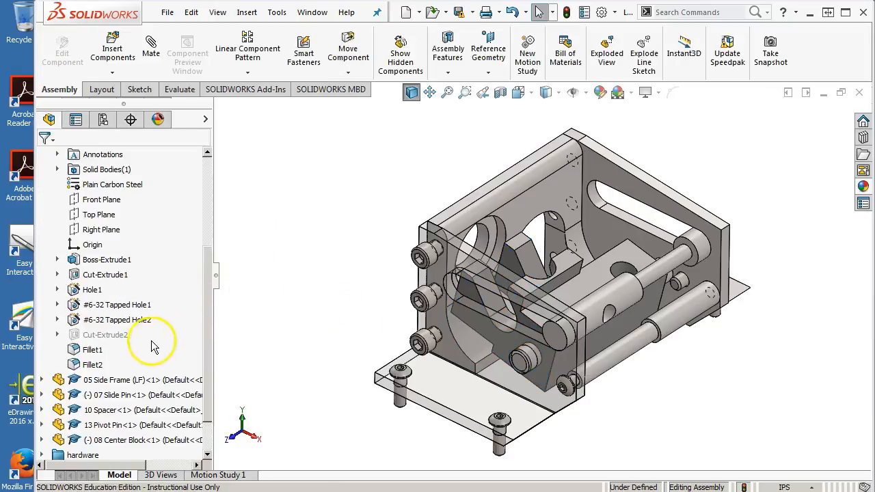
Step: Set the radius of the 03 Backplate's Fillet2 to 0.25 in and rebuild the assembly
{"action": "left_click", "coordinate": [88, 364]}
{"action": "double_click", "coordinate": [571, 307]}
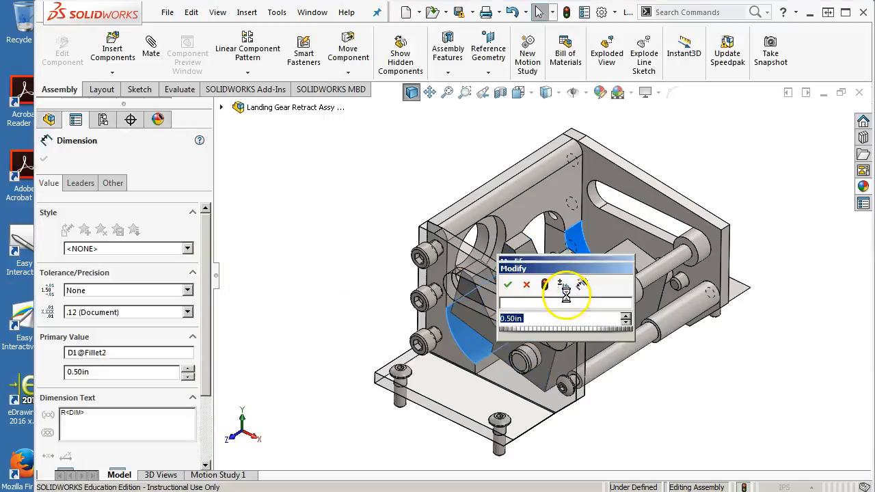
{"action": "type", "text": ".25"}
{"action": "key", "text": "Return"}
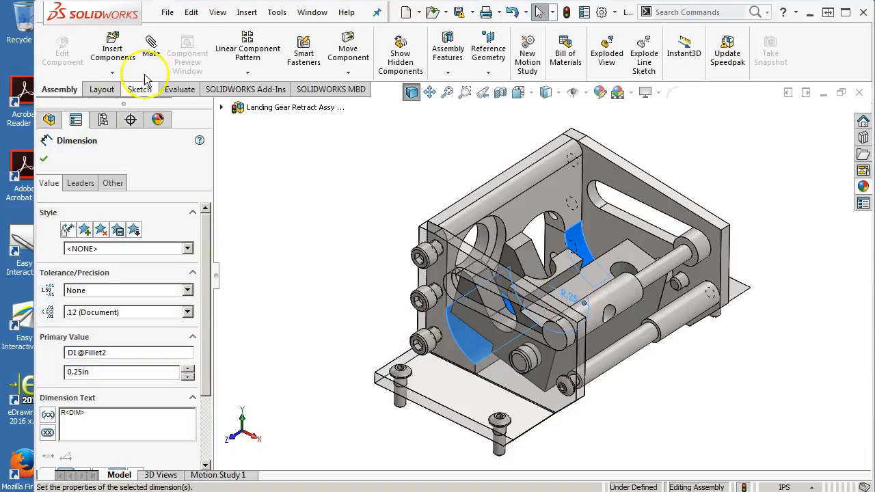
{"action": "left_click", "coordinate": [568, 13]}
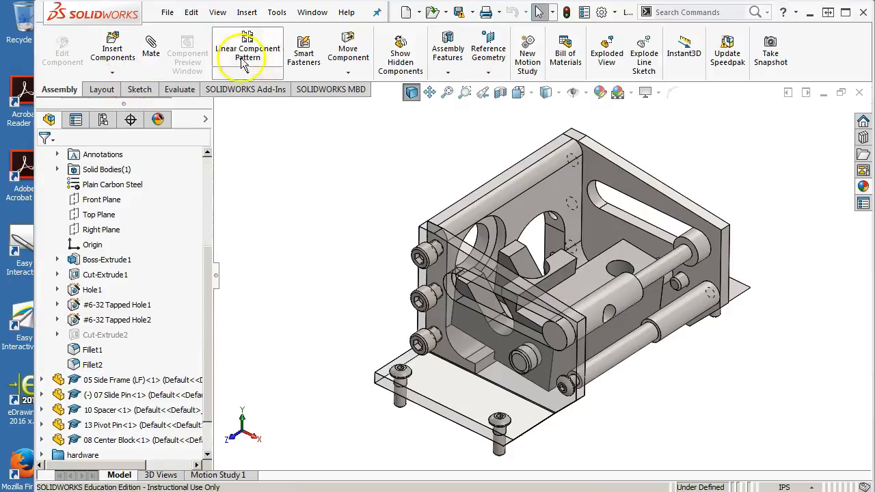
Step: Repeat the collision check between the 08 Center Block and the 03 Backplate, swinging the block against the resized fillet
{"action": "left_click", "coordinate": [347, 48]}
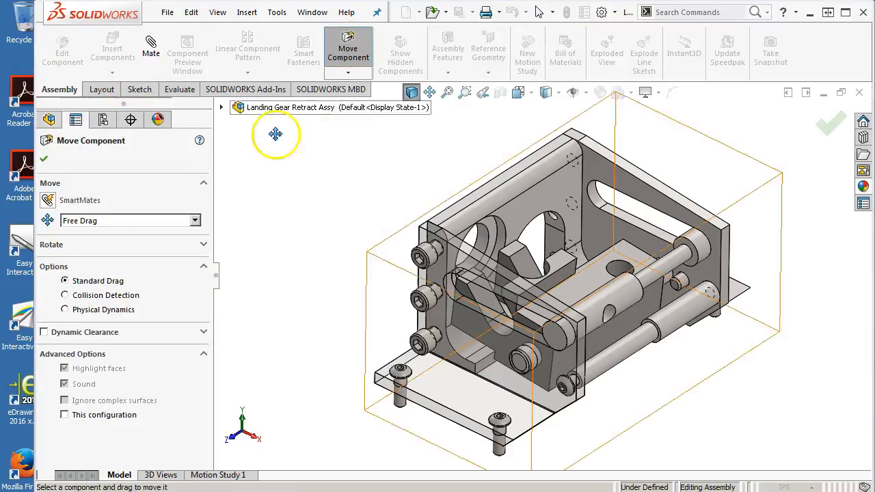
{"action": "left_click", "coordinate": [76, 299]}
{"action": "left_click", "coordinate": [102, 354]}
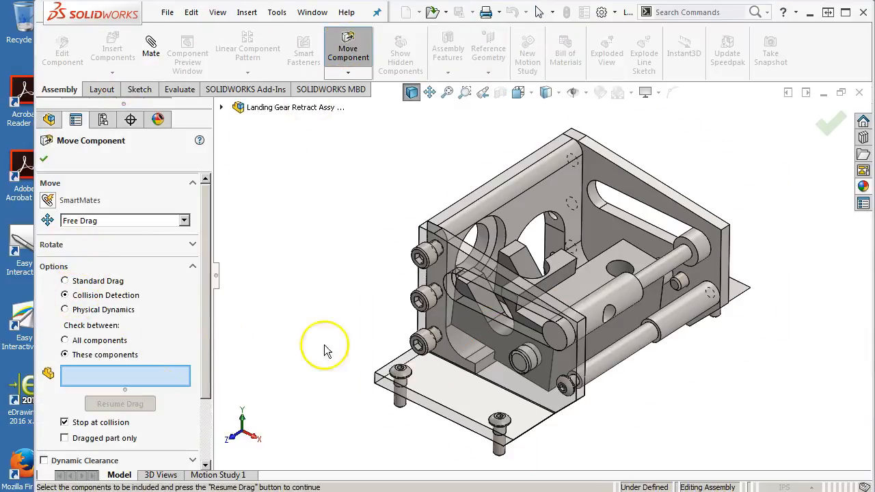
{"action": "left_click", "coordinate": [567, 289]}
{"action": "left_click", "coordinate": [449, 341]}
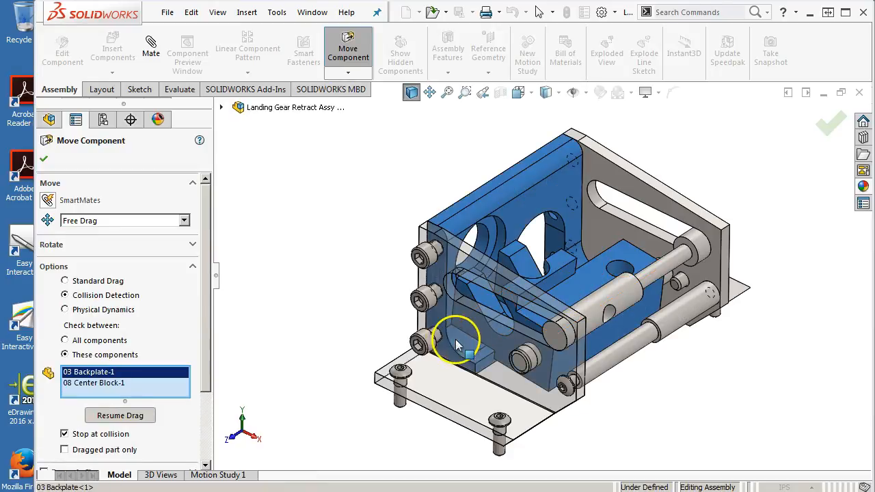
{"action": "left_click", "coordinate": [121, 415]}
{"action": "left_click_drag", "start_coordinate": [570, 289], "coordinate": [351, 277]}
Step: Examine where the 08 Center Block's lower corner meets the 03 Backplate's Fillet2 while nudging the block, and close Move Component
{"action": "middle_click_drag", "start_coordinate": [352, 278], "coordinate": [390, 219]}
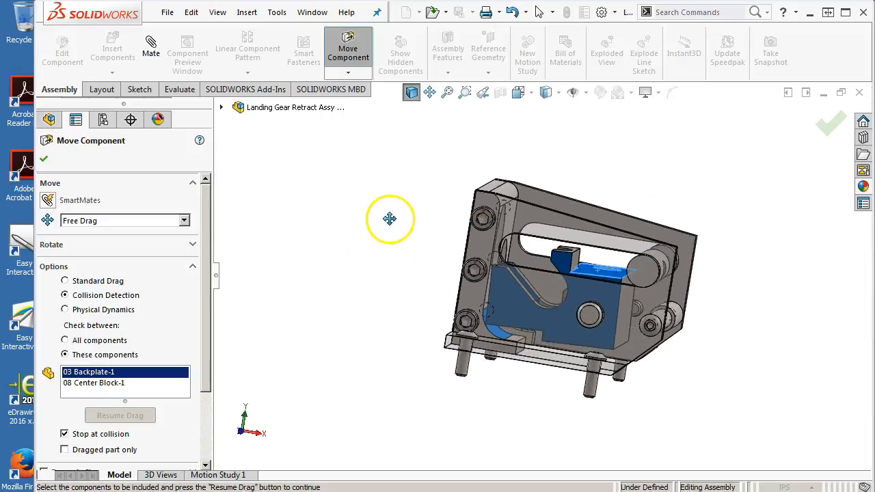
{"action": "scroll", "coordinate": [472, 320], "scroll_direction": "down", "scroll_amount": 3}
{"action": "scroll", "coordinate": [589, 332], "scroll_direction": "down", "scroll_amount": 2}
{"action": "scroll", "coordinate": [623, 295], "scroll_direction": "down", "scroll_amount": 2}
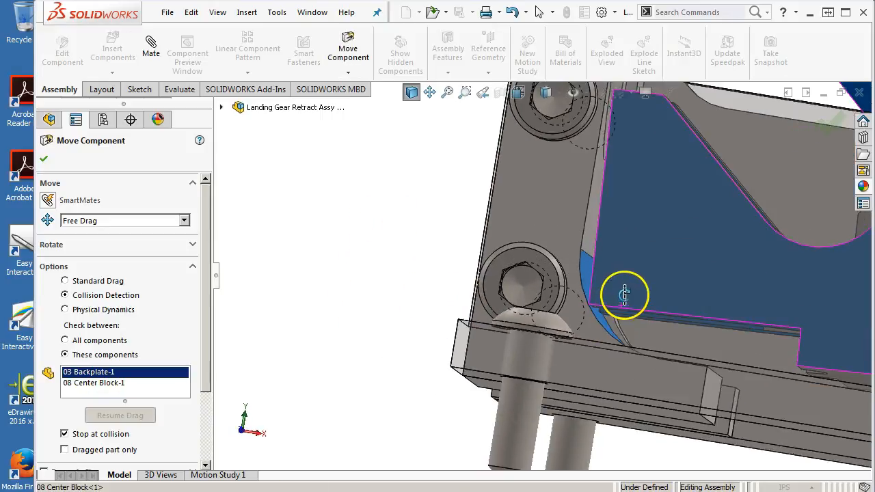
{"action": "left_click_drag", "start_coordinate": [624, 294], "coordinate": [624, 276]}
{"action": "scroll", "coordinate": [625, 277], "scroll_direction": "up", "scroll_amount": 3}
{"action": "middle_click_drag", "start_coordinate": [624, 276], "coordinate": [592, 298]}
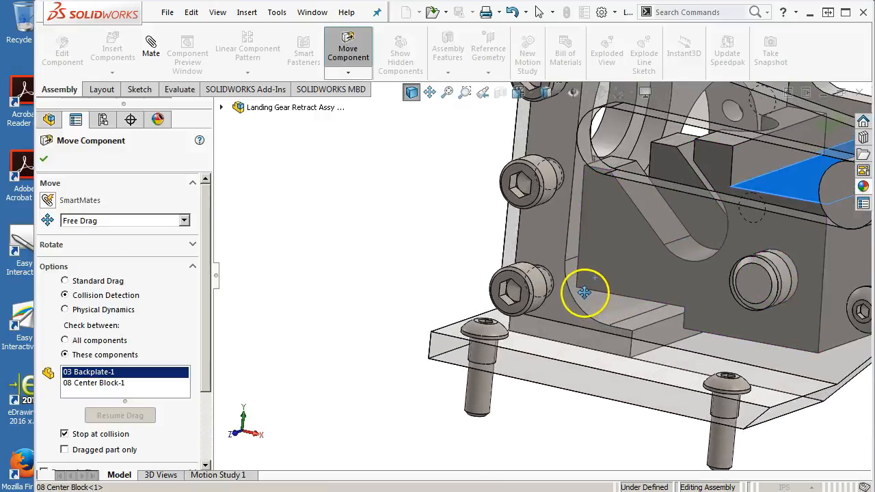
{"action": "left_click_drag", "start_coordinate": [682, 232], "coordinate": [532, 250]}
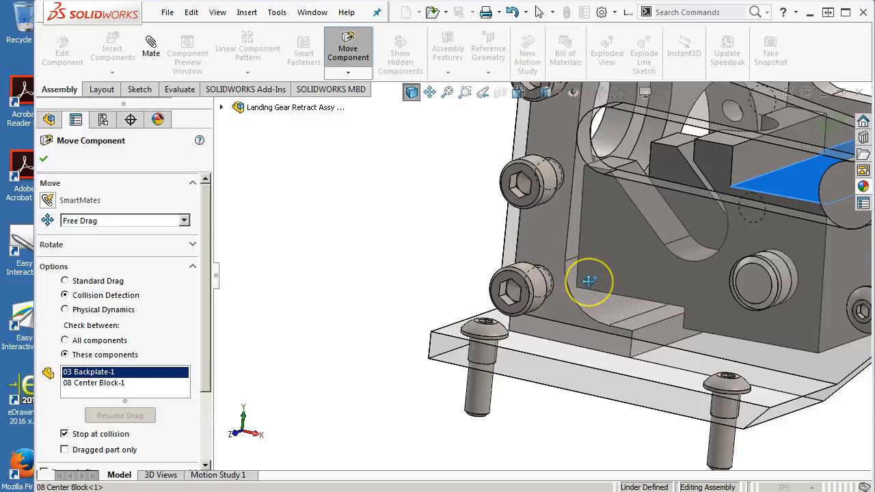
{"action": "left_click", "coordinate": [584, 285]}
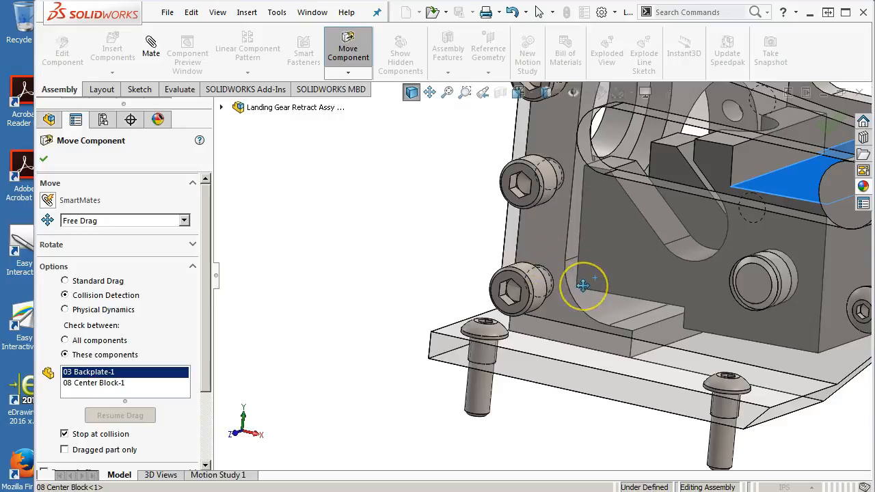
{"action": "middle_click_drag", "start_coordinate": [444, 239], "coordinate": [436, 278]}
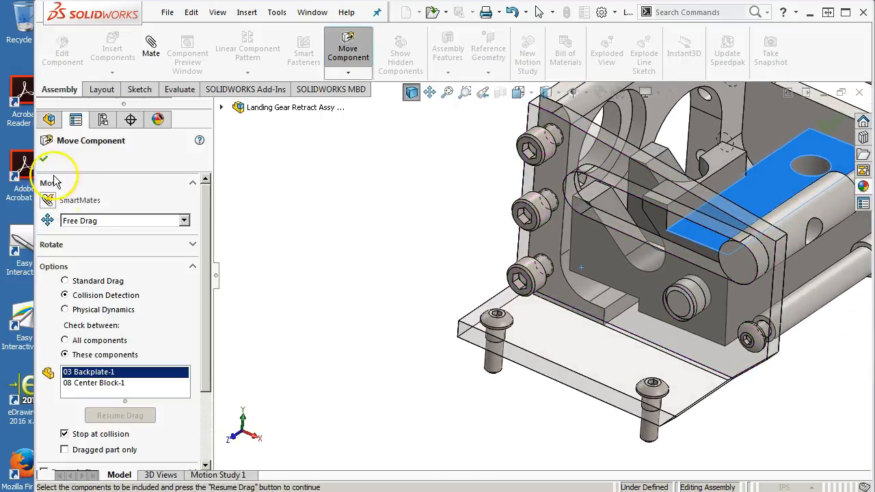
{"action": "left_click", "coordinate": [44, 158]}
Step: In the Front view, slide the 07 Slide Pin to the backplate end of the side frame slots and nudge the 08 Center Block
{"action": "middle_click_drag", "start_coordinate": [331, 253], "coordinate": [308, 239]}
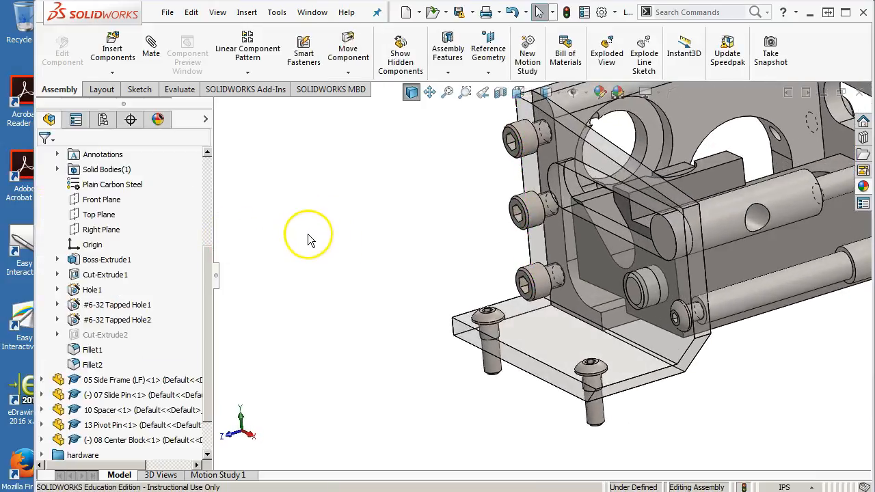
{"action": "key", "text": "ctrl+1"}
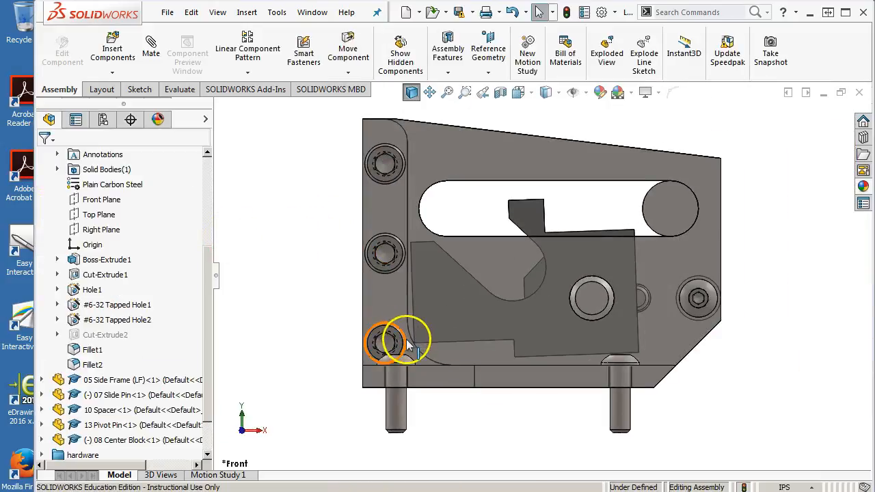
{"action": "left_click_drag", "start_coordinate": [441, 296], "coordinate": [440, 288]}
{"action": "left_click_drag", "start_coordinate": [698, 229], "coordinate": [448, 224]}
{"action": "mouse_move", "coordinate": [432, 287]}
{"action": "left_mouse_down"}
{"action": "mouse_move", "coordinate": [430, 306]}
{"action": "mouse_move", "coordinate": [435, 295]}
{"action": "left_mouse_up"}
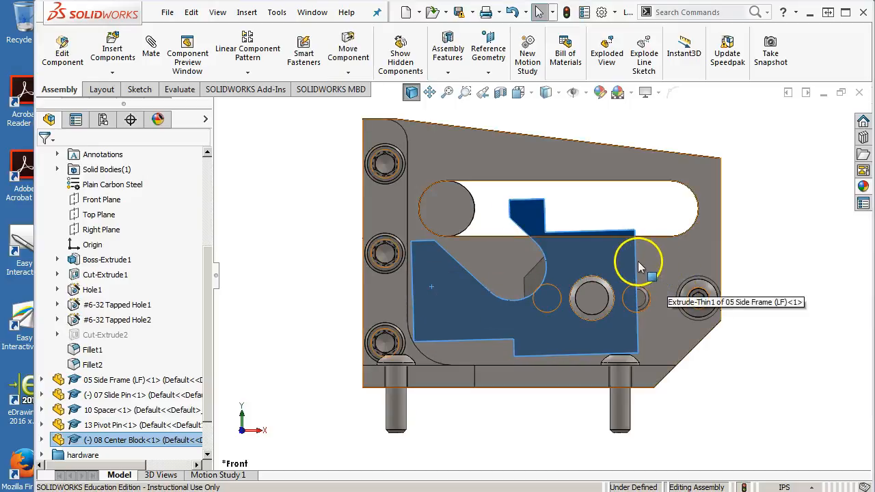
{"action": "middle_click_drag", "start_coordinate": [607, 274], "coordinate": [521, 352]}
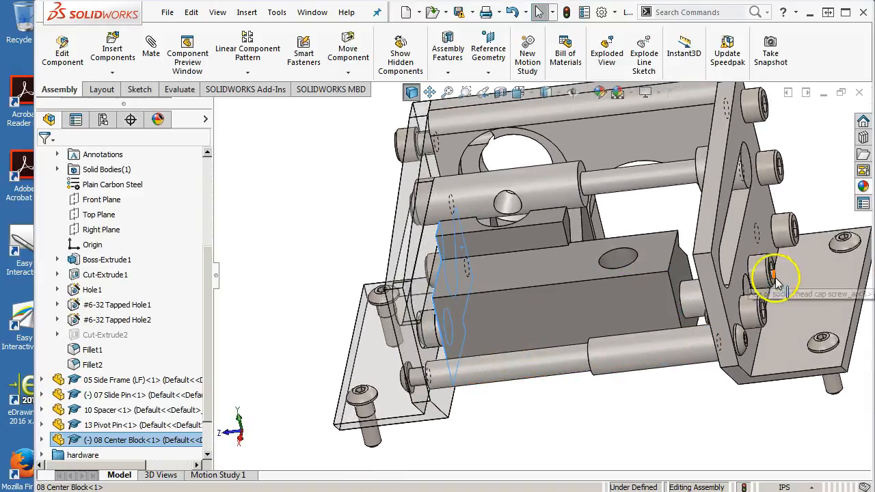
{"action": "left_click_drag", "start_coordinate": [783, 284], "coordinate": [700, 293]}
{"action": "middle_click_drag", "start_coordinate": [699, 293], "coordinate": [727, 268]}
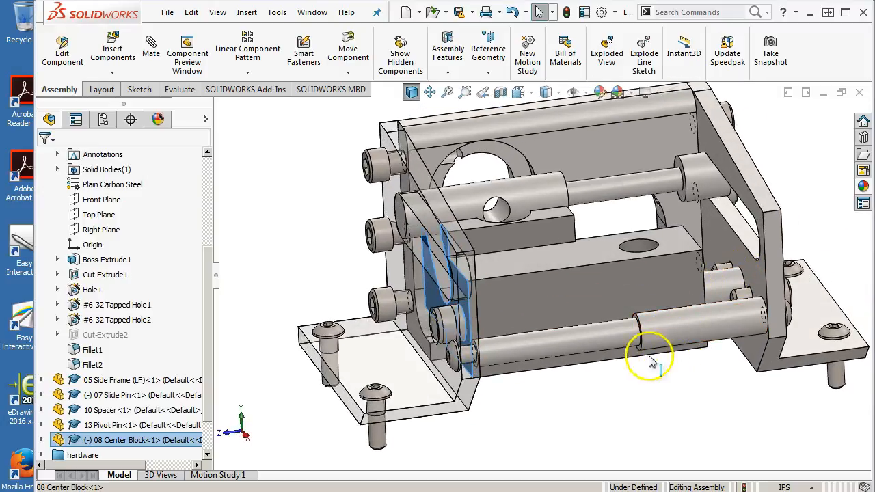
{"action": "middle_click_drag", "start_coordinate": [739, 289], "coordinate": [743, 311]}
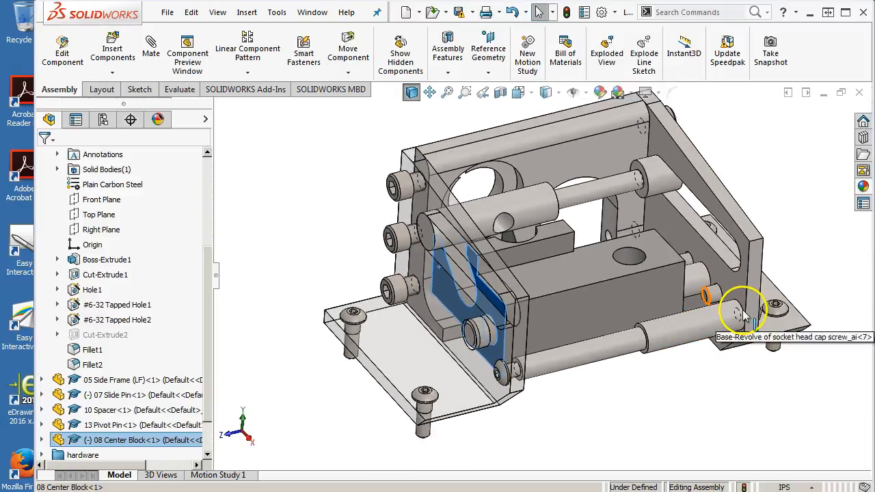